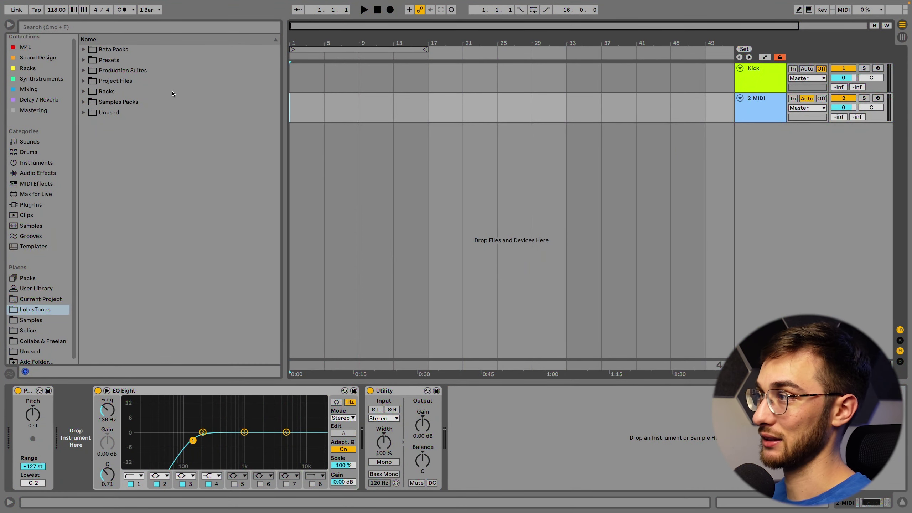
Step: Load LT_Kick 02 - Perfection.wav from the LotusTunes Downtempo Organica Pack Idea kick one-shots into the Kick track's instrument slot and start playback
left_click(50, 11)
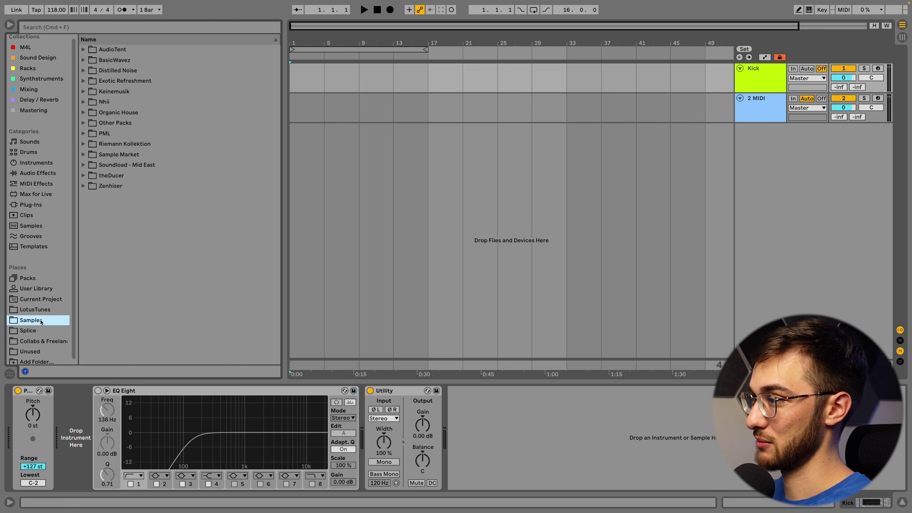
left_click(39, 314)
left_click(84, 72)
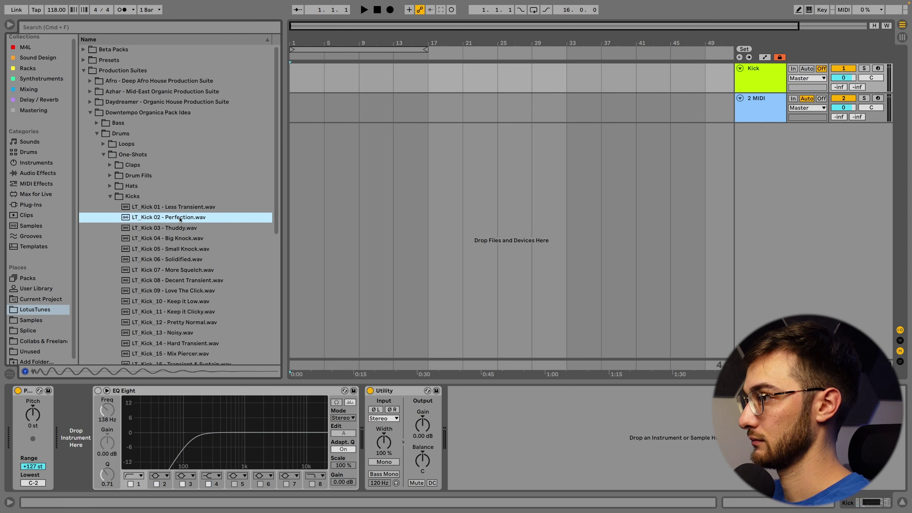
left_click_drag(180, 216, 109, 405)
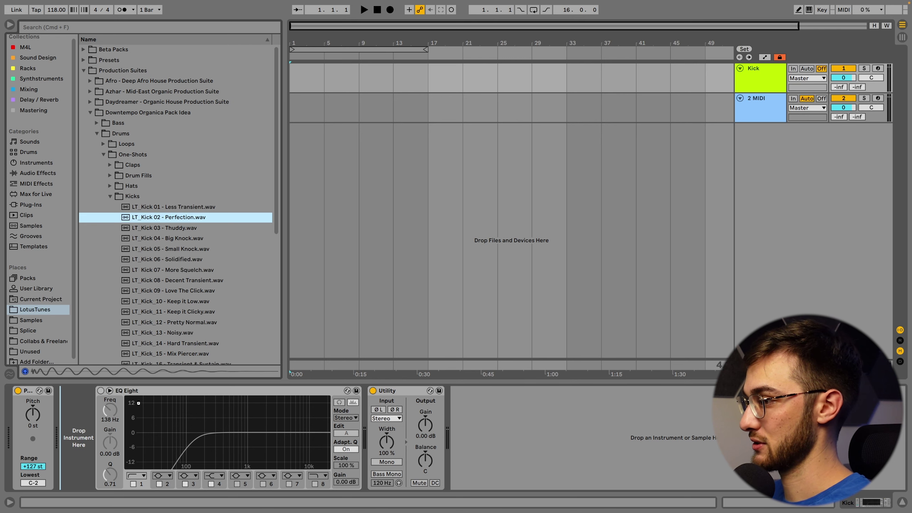
key("space")
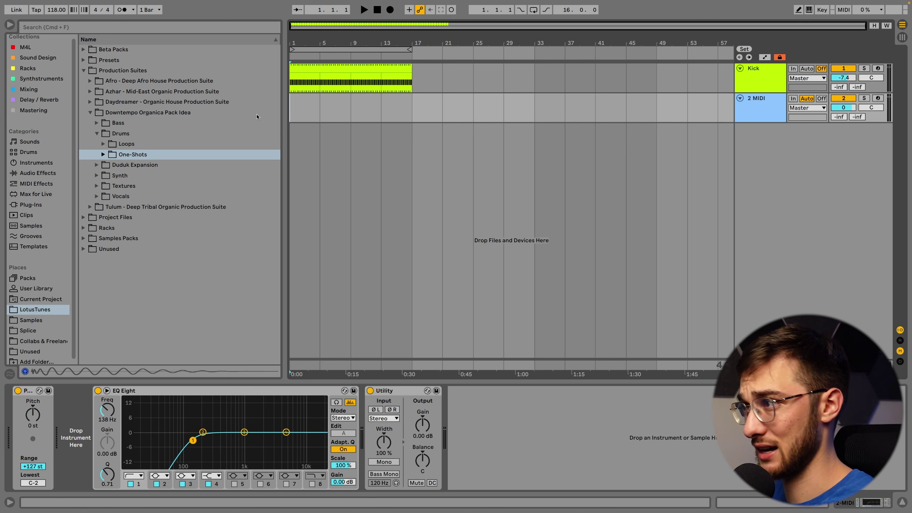
Step: Find the VST3 plug-in Arcade and load it as the instrument on the 2 MIDI track
key("super+f")
type("arcade")
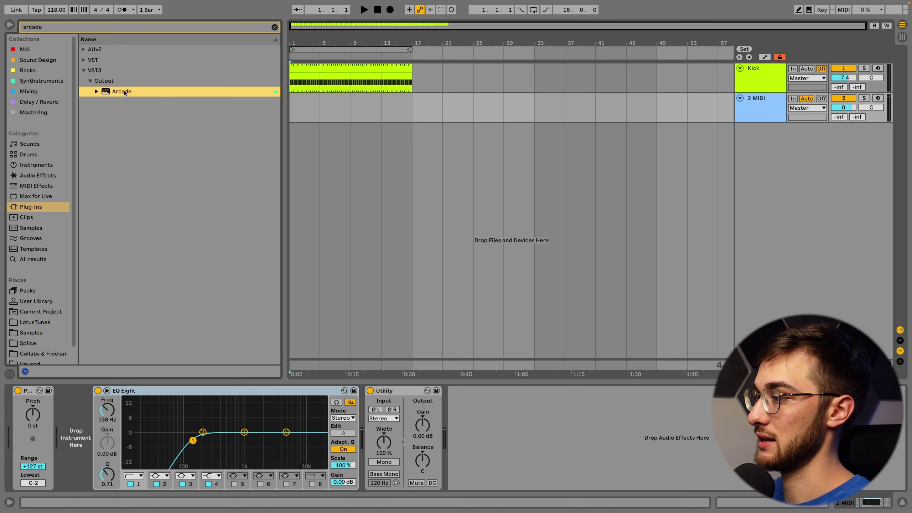
left_click_drag(104, 318, 73, 423)
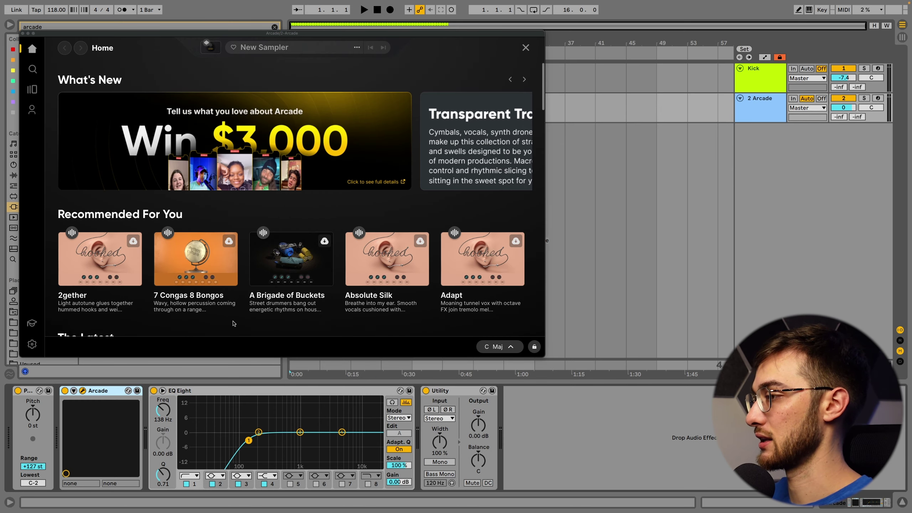
scroll(234, 323, "down", 5)
scroll(223, 299, "up", 5)
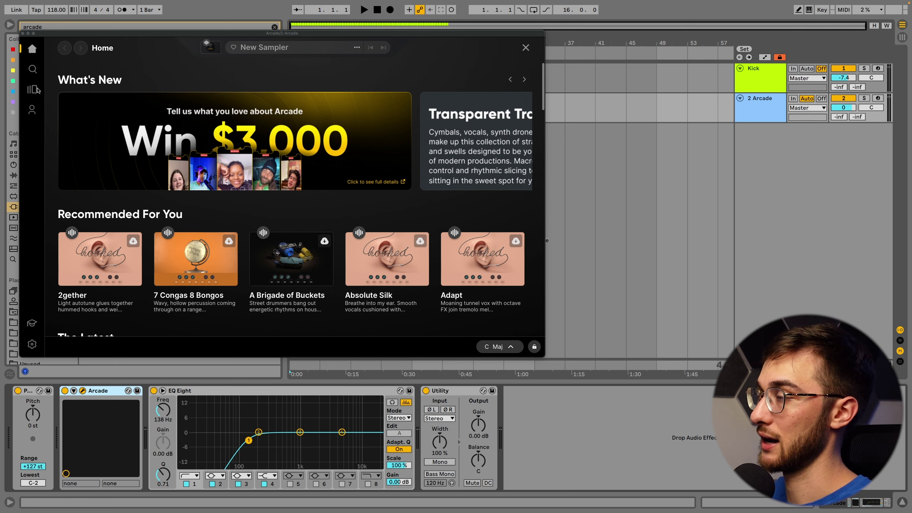
Step: Search Arcade for "drums" and look through the sampler, instrument and sample results
left_click(36, 70)
left_click(232, 82)
type("drums")
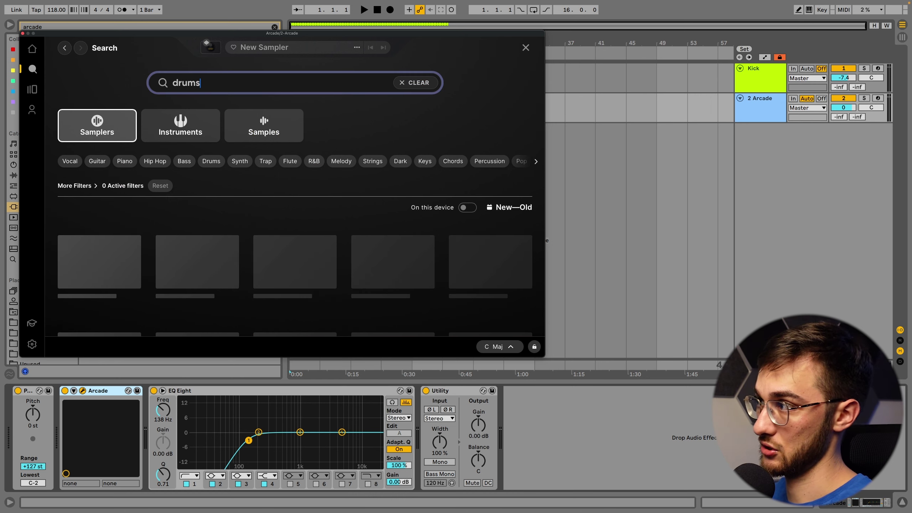
scroll(533, 191, "down", 5)
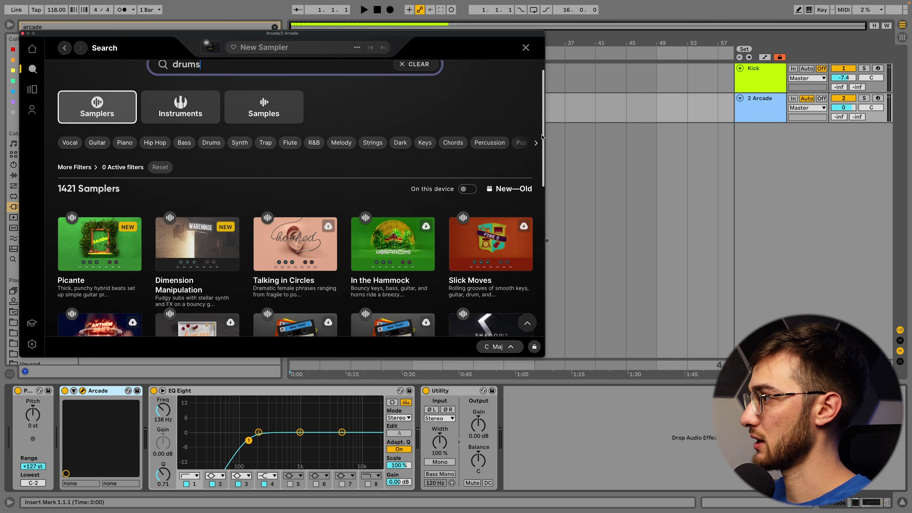
scroll(532, 192, "down", 6)
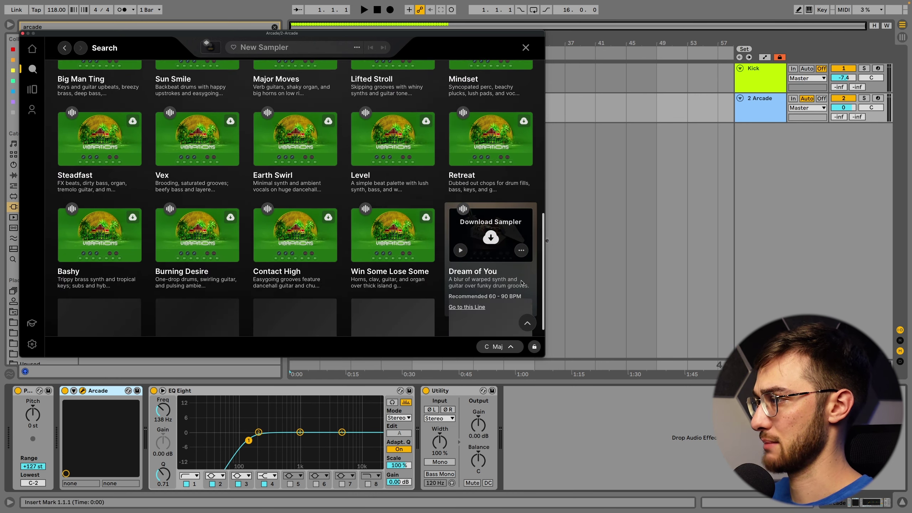
scroll(503, 194, "up", 12)
left_click(180, 114)
left_click(263, 126)
scroll(312, 146, "down", 5)
scroll(182, 163, "up", 5)
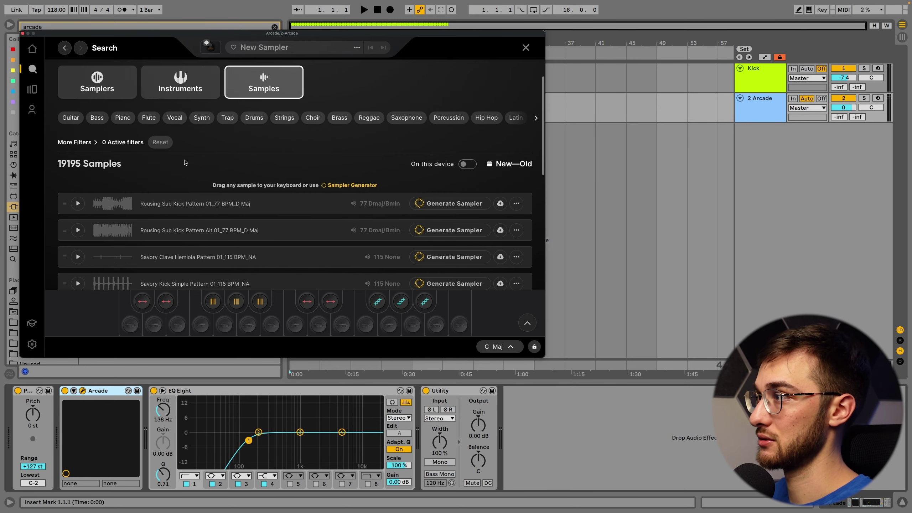
scroll(168, 165, "up", 2)
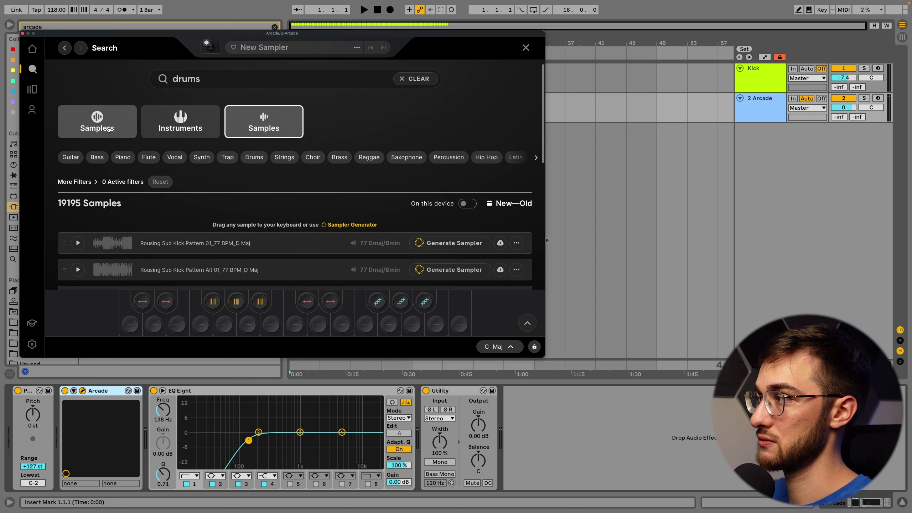
Step: Browse Arcade's Lines and open the Instead Of Hi-Hats line to show its samplers
left_click(34, 91)
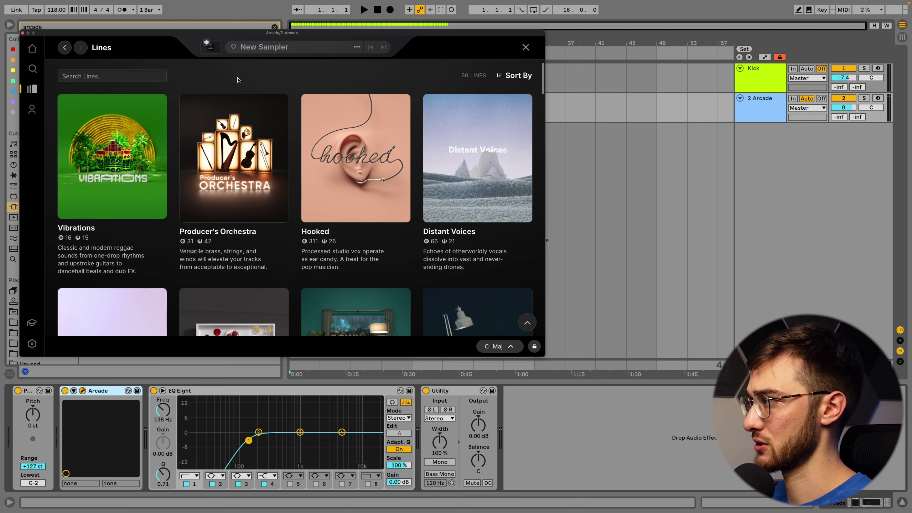
scroll(523, 115, "down", 1)
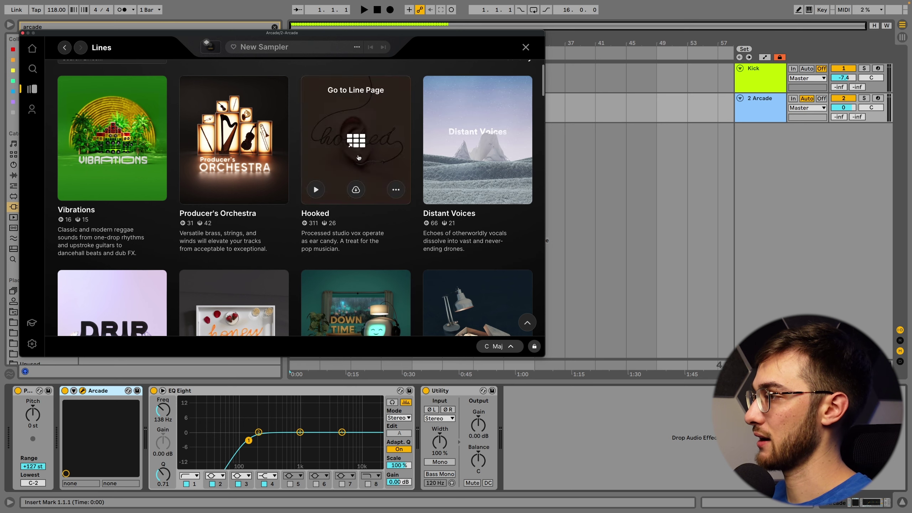
scroll(244, 179, "down", 3)
scroll(374, 237, "up", 4)
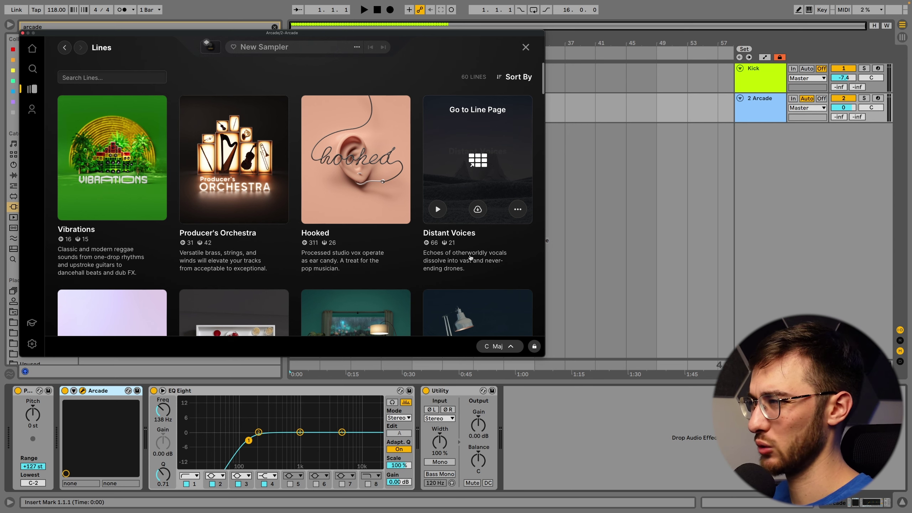
scroll(528, 140, "down", 10)
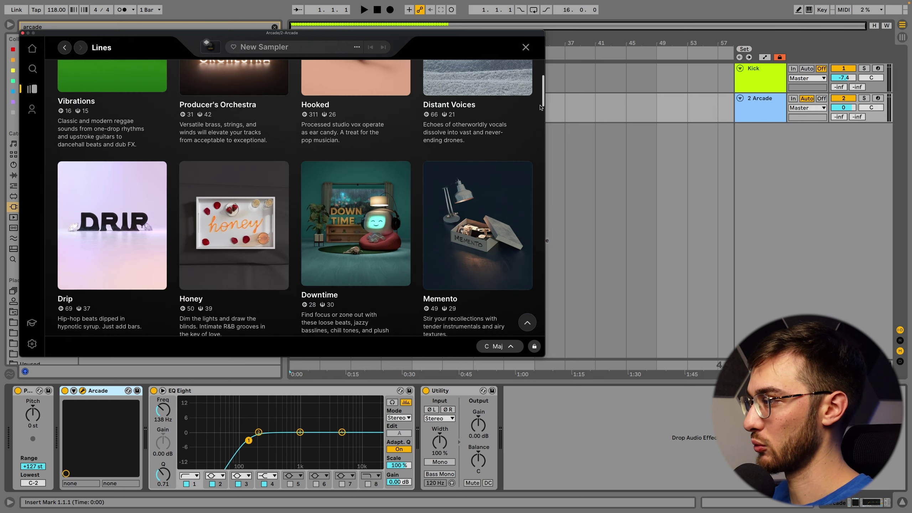
scroll(537, 134, "down", 9)
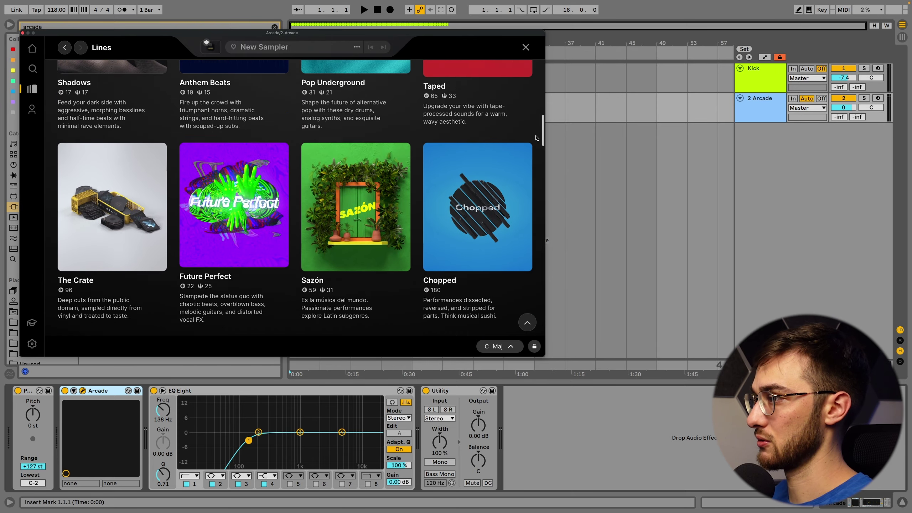
scroll(536, 160, "down", 4)
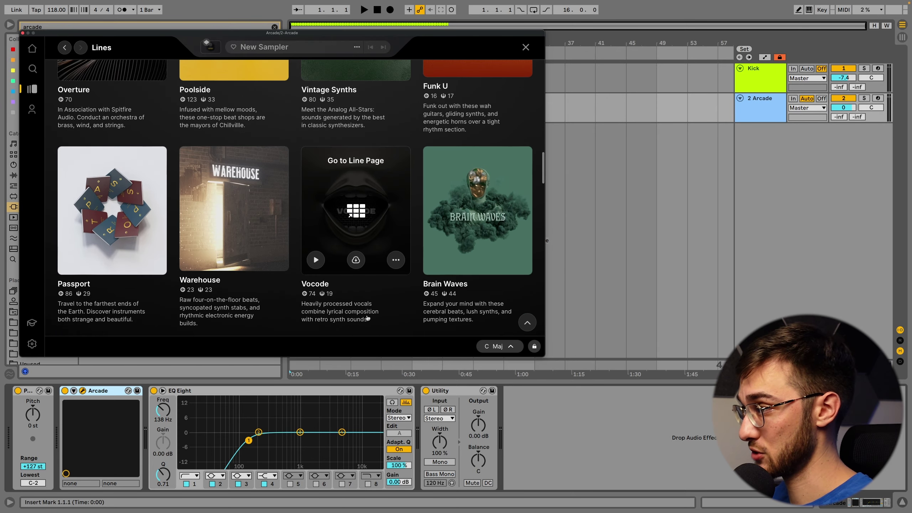
left_click_drag(543, 182, 521, 314)
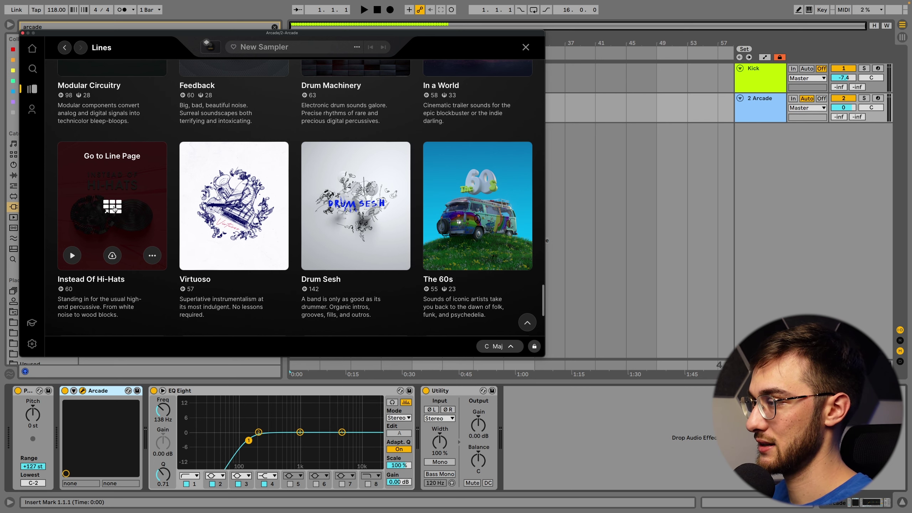
left_click(114, 209)
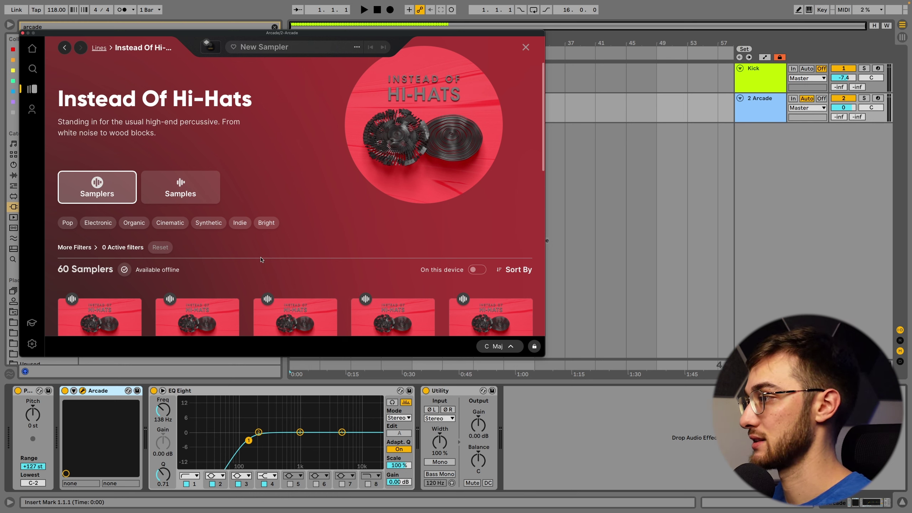
left_click_drag(543, 154, 542, 200)
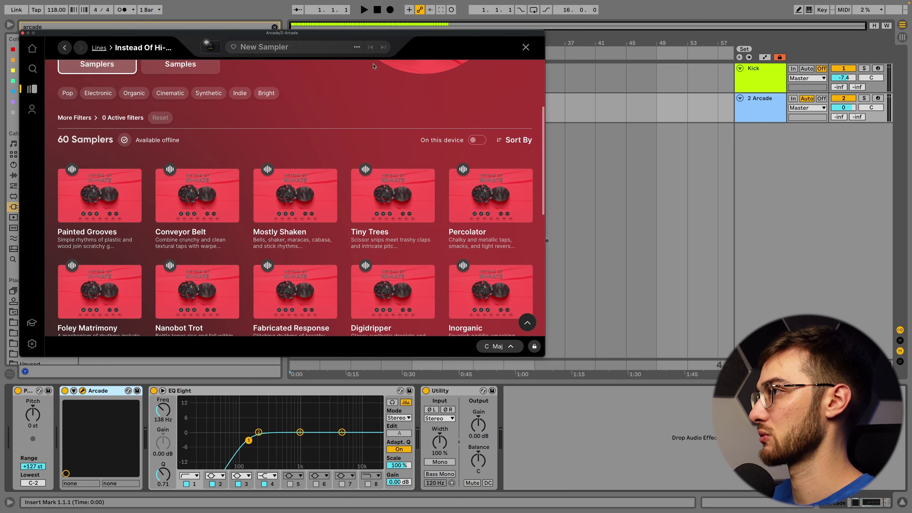
Step: Insert an empty four-bar MIDI clip at the start of the Arcade track and return to its device view
left_click_drag(398, 38, 416, 175)
left_click(385, 107)
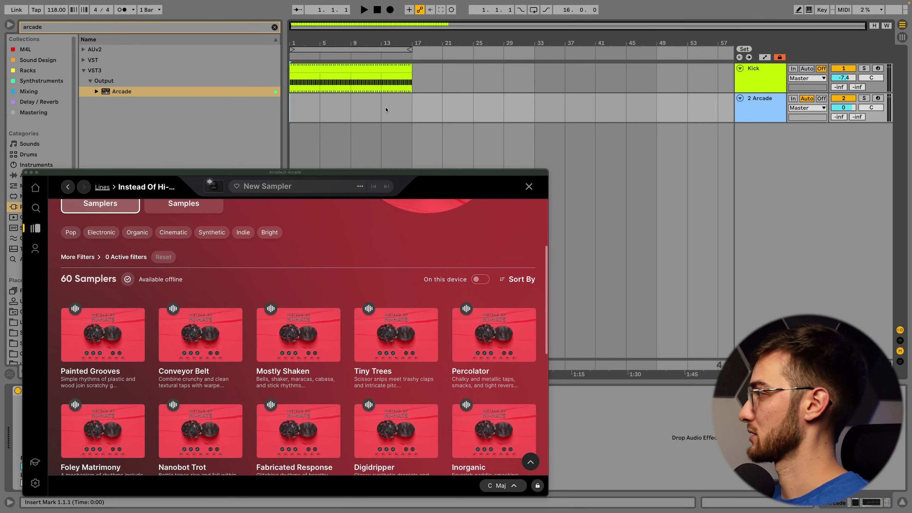
double_click(300, 98)
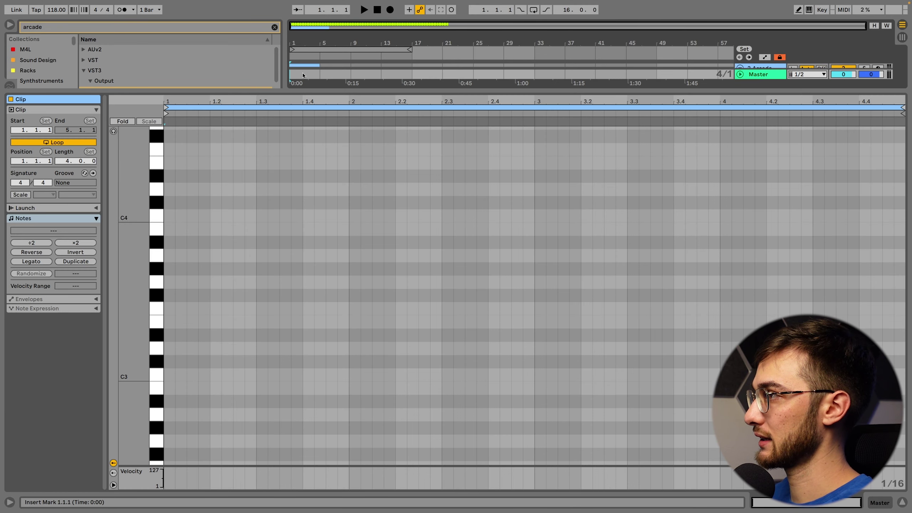
key("shift+Tab")
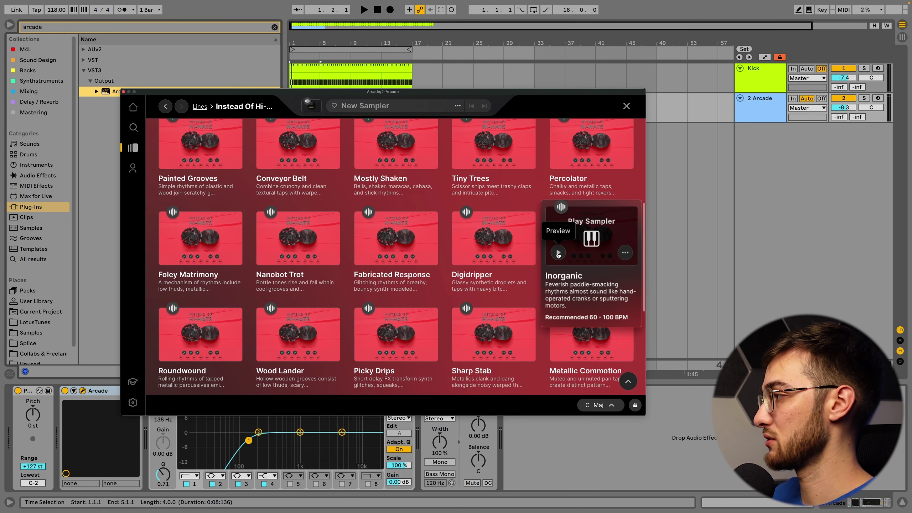
Step: Preview the Inorganic and Painted Grooves samplers, and load Painted Grooves into Arcade
left_click(558, 253)
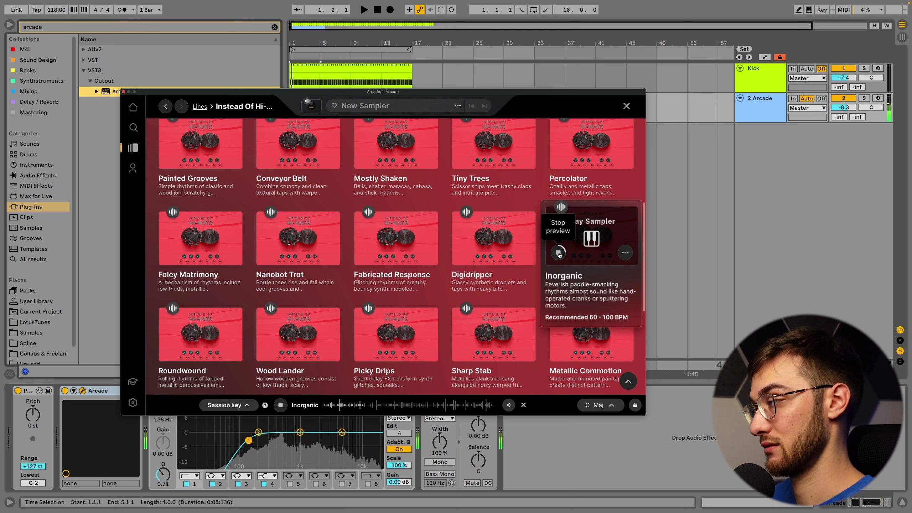
left_click(558, 253)
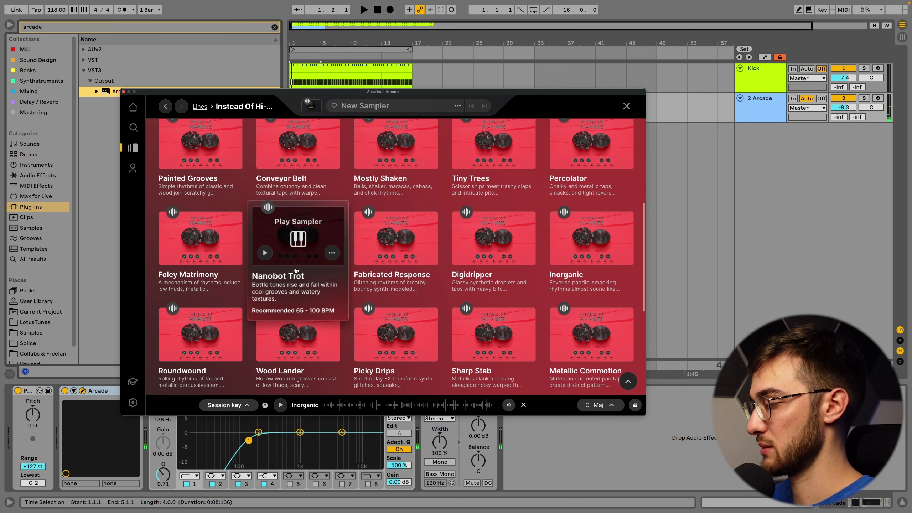
mouse_move(270, 165)
left_click(167, 157)
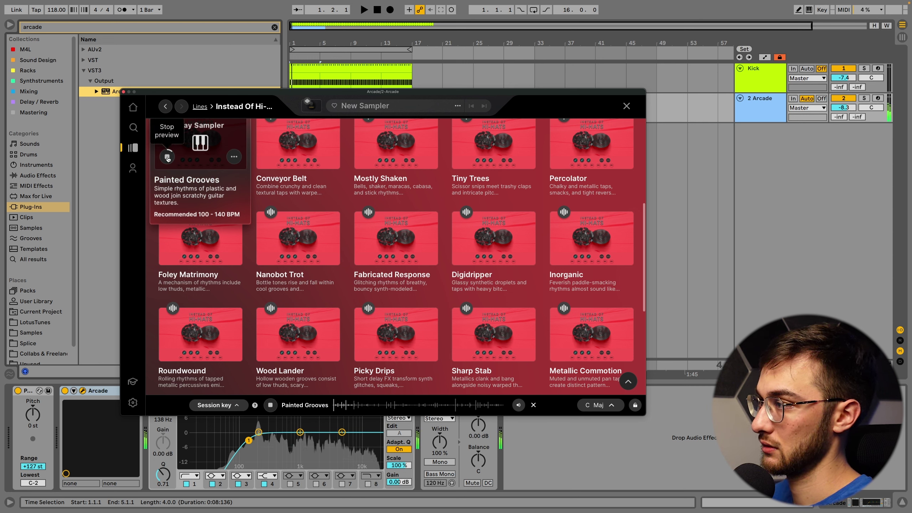
left_click(167, 158)
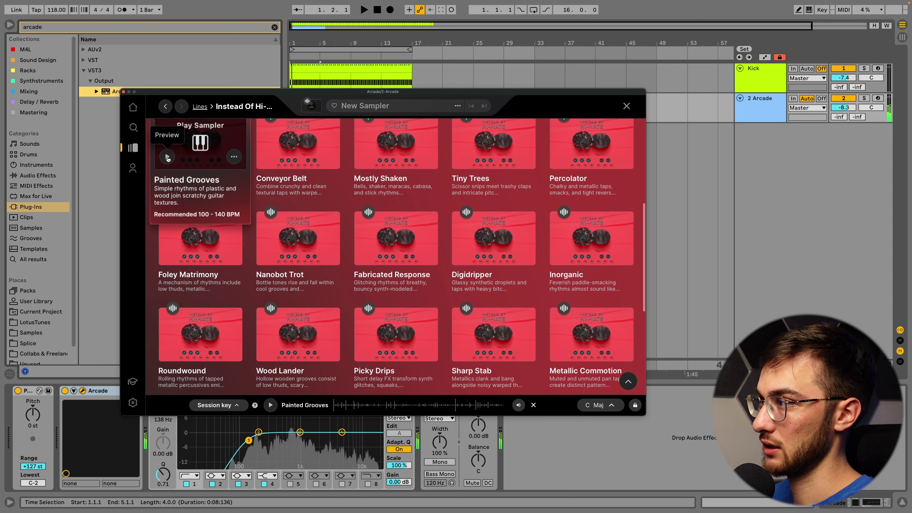
left_click(207, 154)
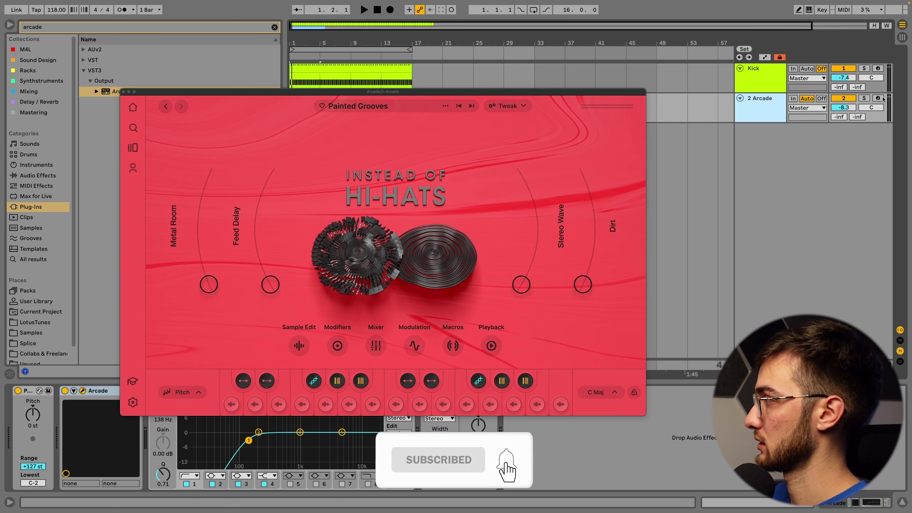
Step: Arm the Arcade track for recording and increase its height to show the input routing
left_click(878, 98)
left_click_drag(759, 122, 758, 160)
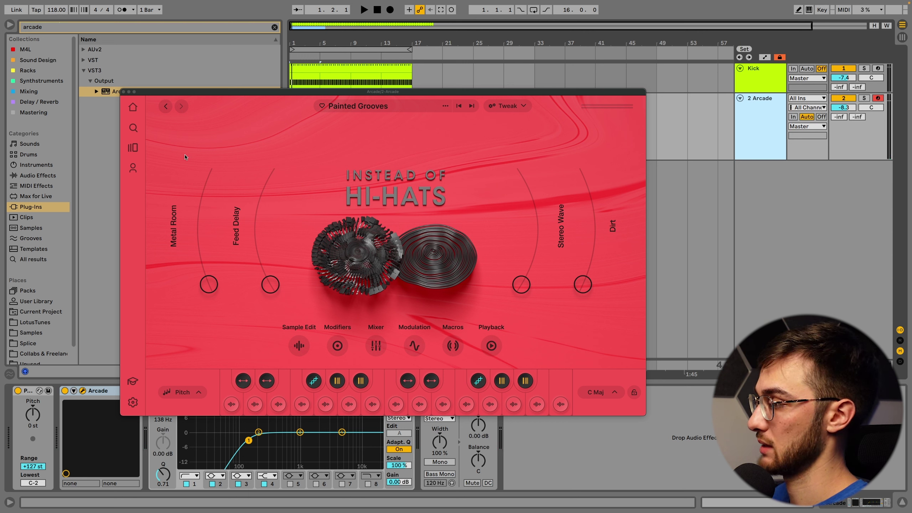
Step: Set Arcade's session key to A minor with the key locked, and move the plug-in window clear of the arrangement tracks
left_click(603, 389)
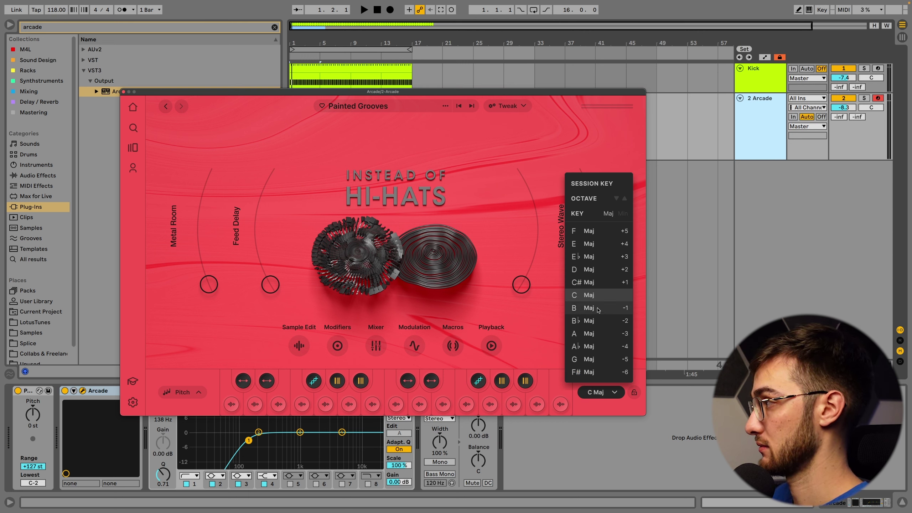
left_click(623, 214)
left_click(599, 295)
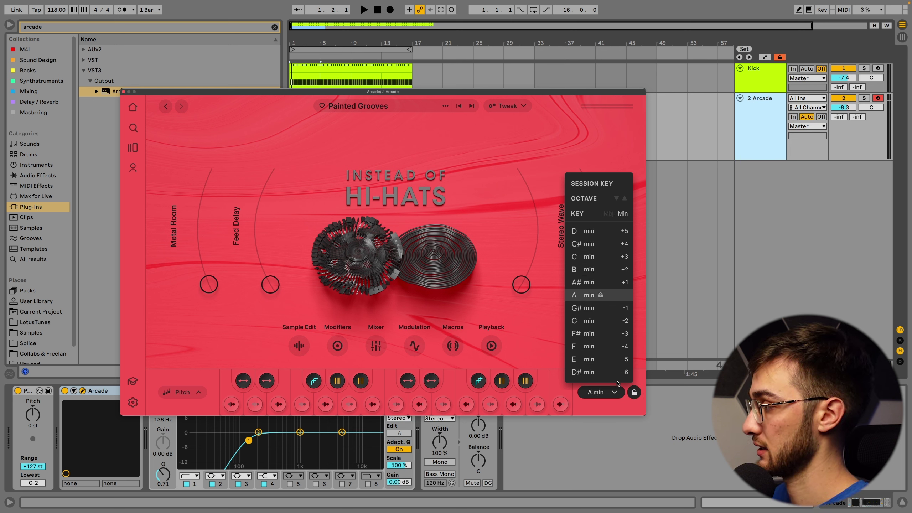
left_click(634, 392)
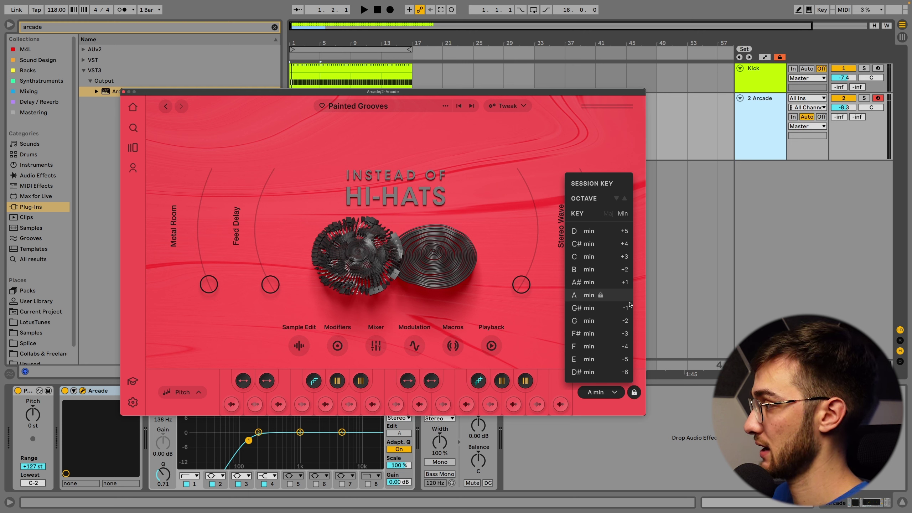
left_click(618, 161)
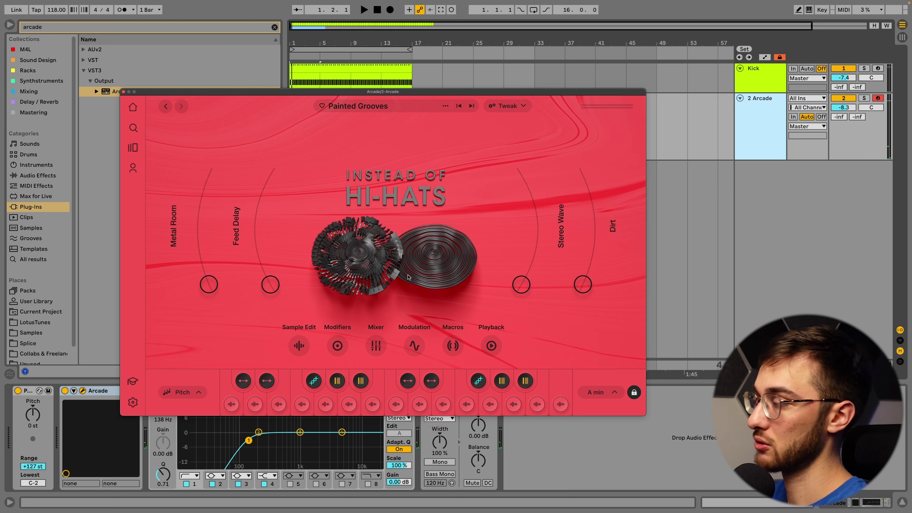
left_click_drag(306, 91, 265, 194)
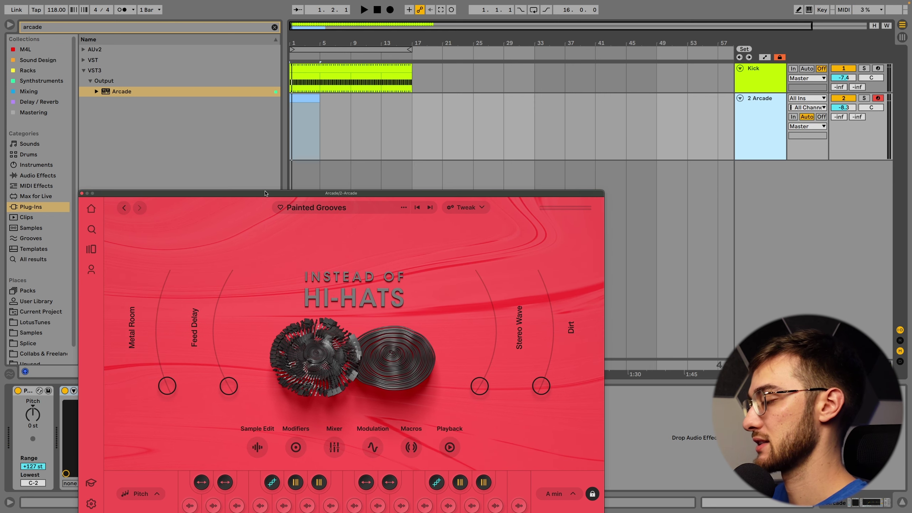
Step: Open the Arcade clip's piano roll, audition notes at C3 and B2, and settle on a one-bar A2 note at its start
left_click(81, 193)
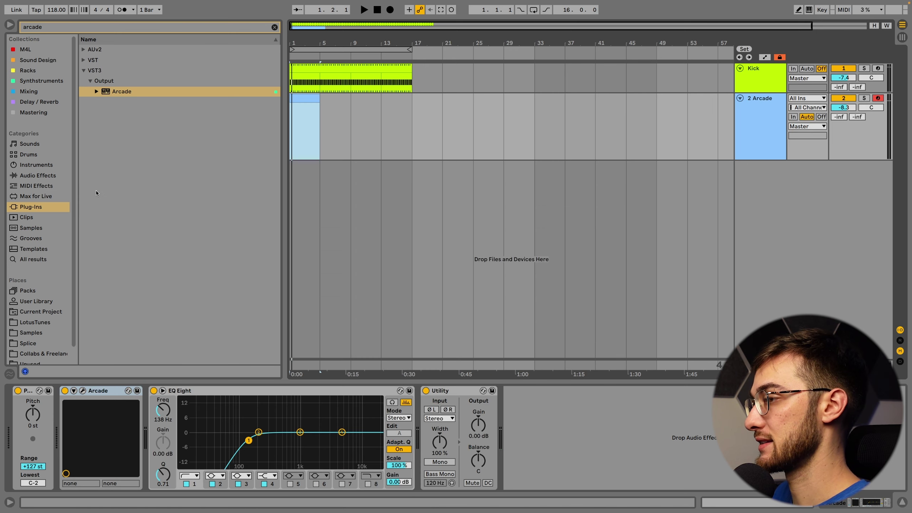
double_click(303, 102)
key("space")
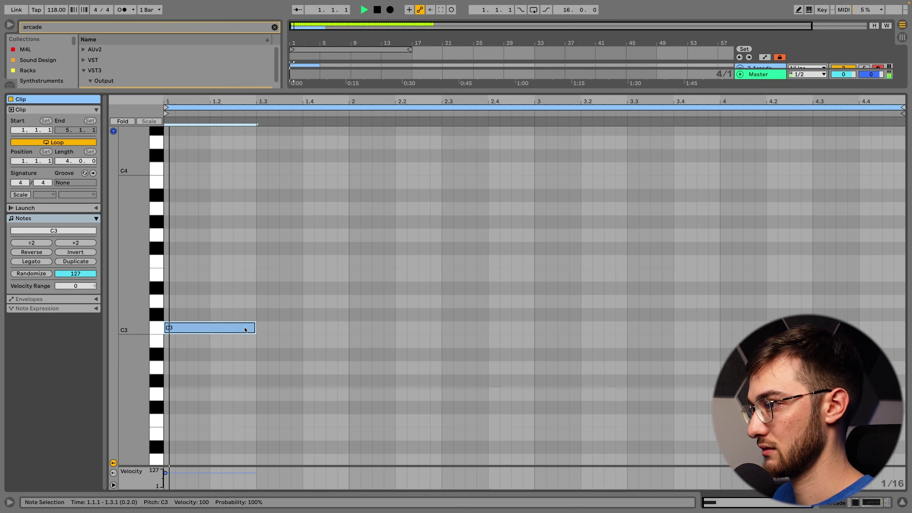
scroll(246, 320, "down", 2)
key("Down")
key("space")
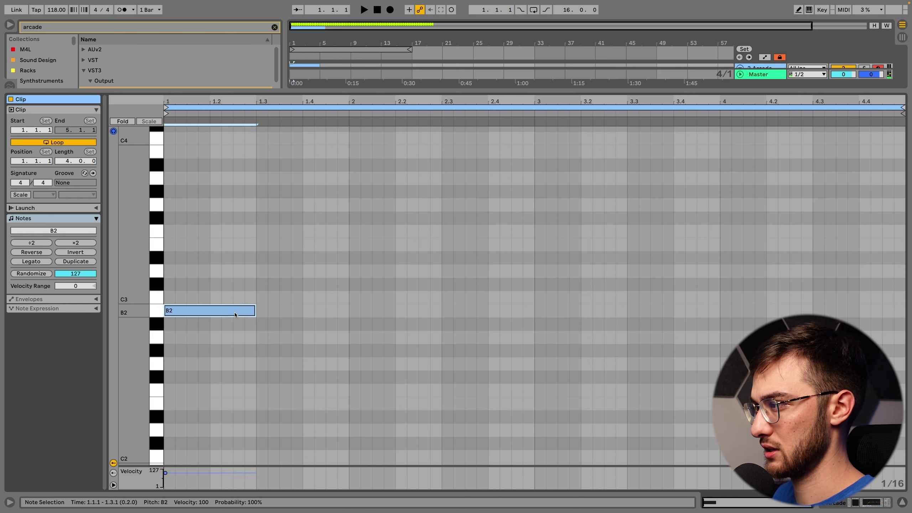
key("space")
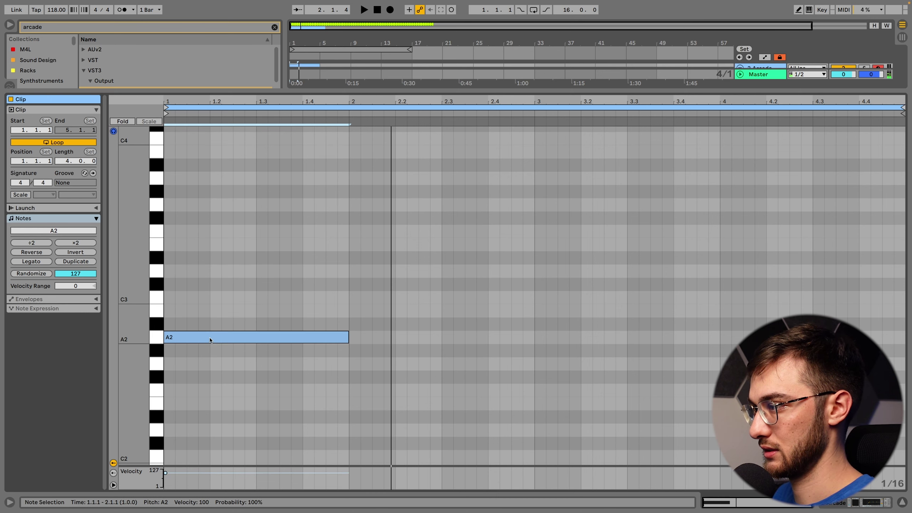
scroll(219, 303, "down", 2)
key("space")
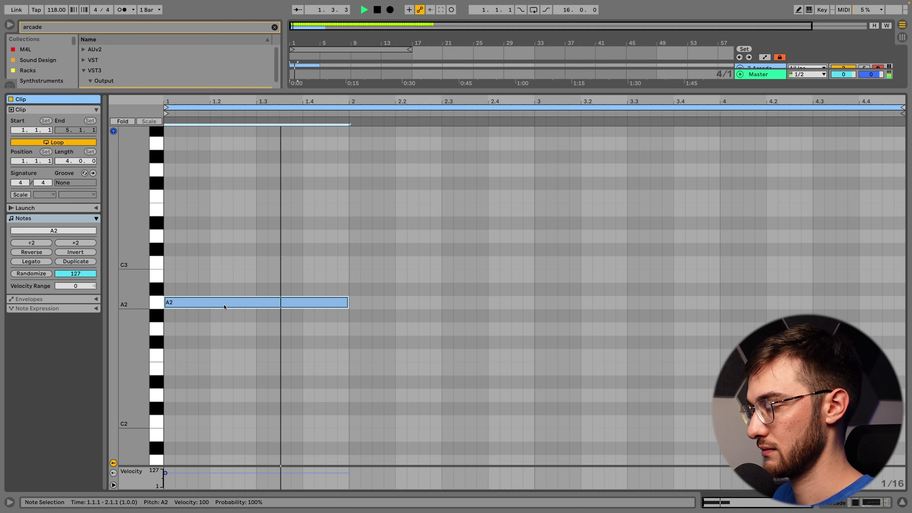
Step: Lengthen the A2 note to two bars and duplicate it to fill the four-bar clip
key("space")
left_click_drag(346, 303, 534, 302)
scroll(296, 334, "down", 3)
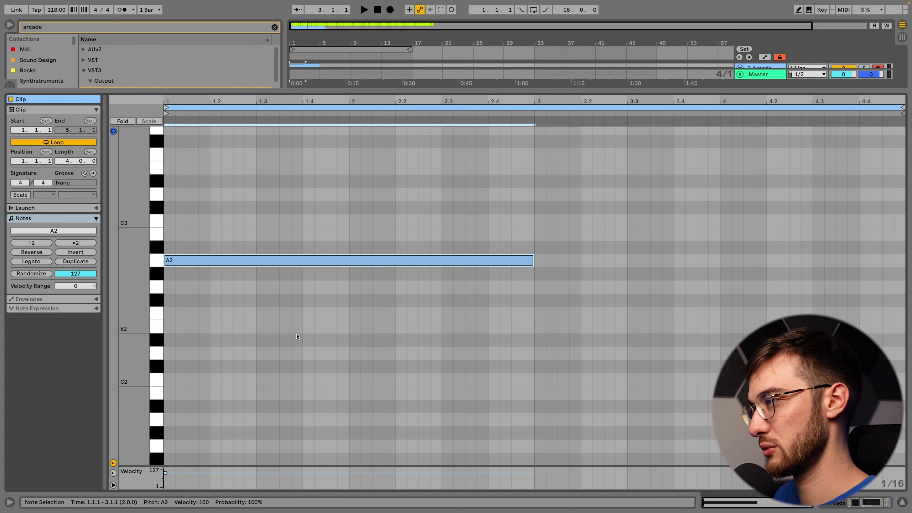
key("space")
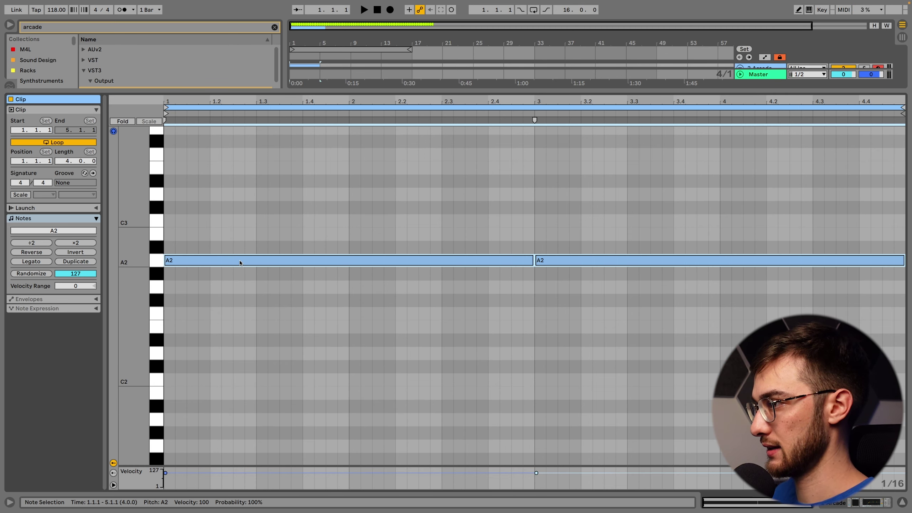
Step: Copy both A2 notes up to E3 and play the layered grooves with the kick
left_click_drag(240, 263, 243, 174)
key("space")
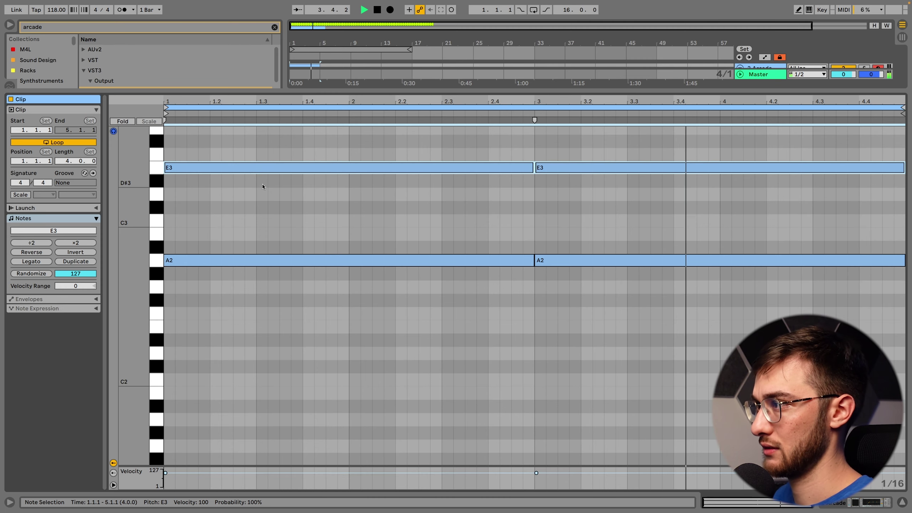
key("space")
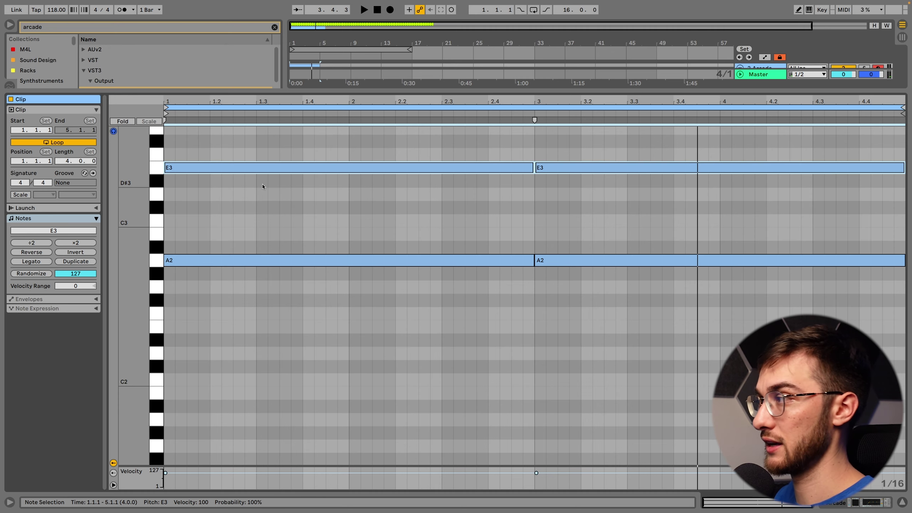
Step: Repeat the four-bar Arcade clip up to bar 17 and play it with the Arcade window open
key("shift+Tab")
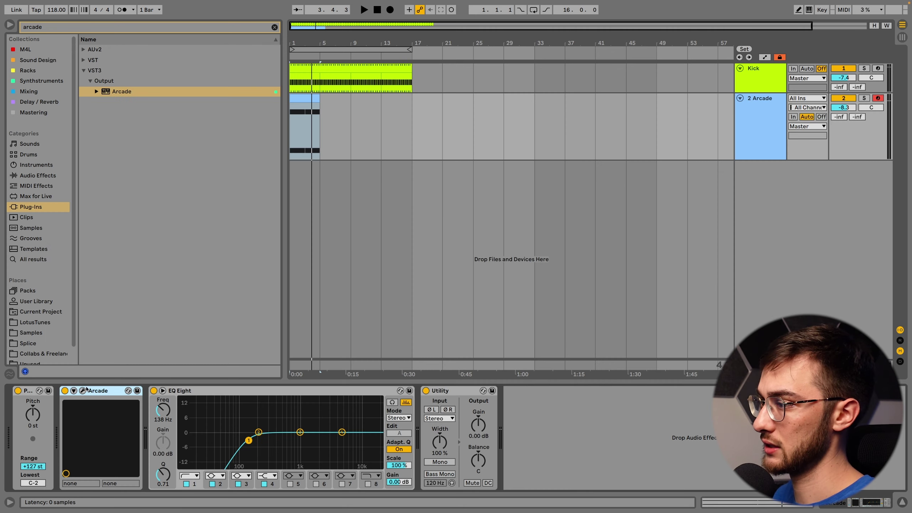
left_click(83, 391)
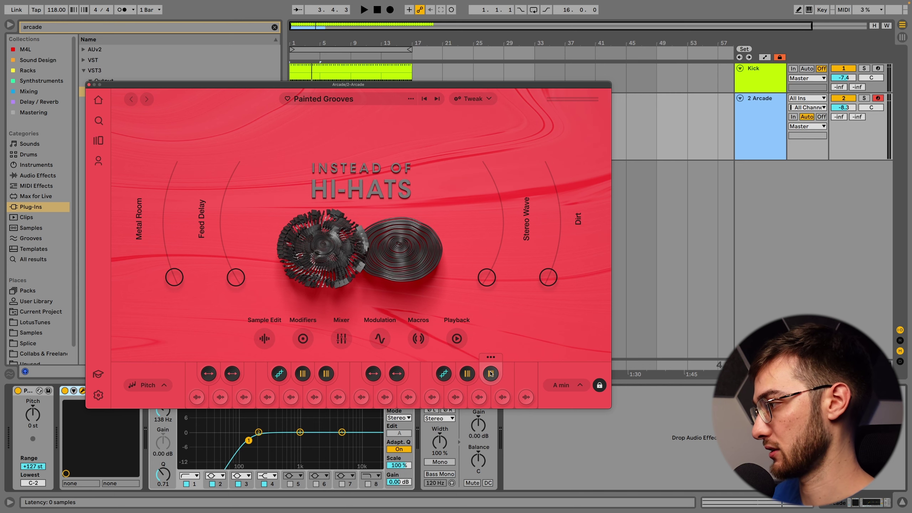
left_click_drag(290, 105, 405, 105)
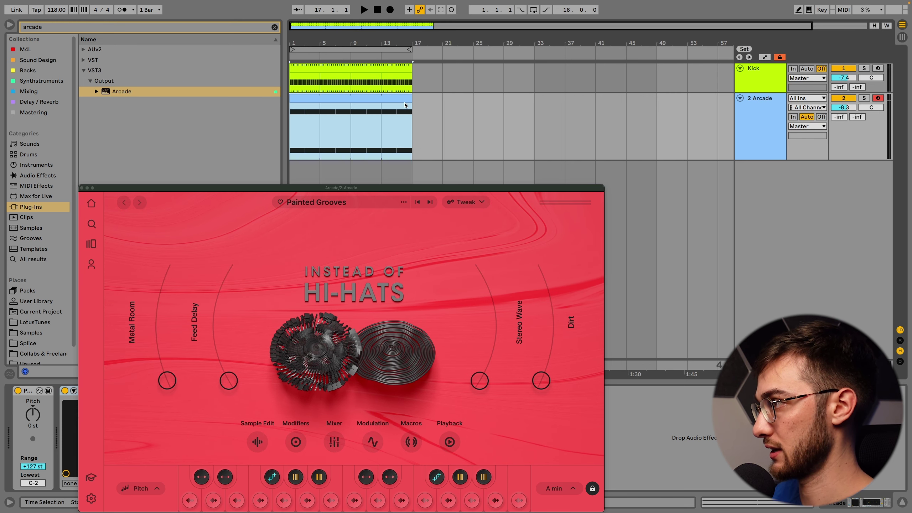
key("space")
left_click_drag(340, 189, 320, 103)
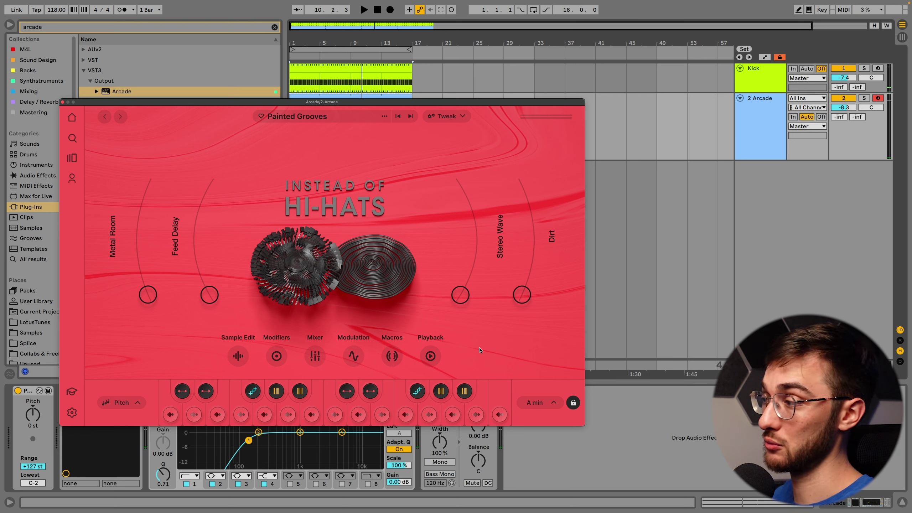
Step: Add modifier notes to the Arcade clip: a one-beat A#3 at 1.1.3, C#4 from 1.2.3 to 1.4.1, and a two-beat D#4 at 1.4.1
left_click(63, 102)
double_click(307, 109)
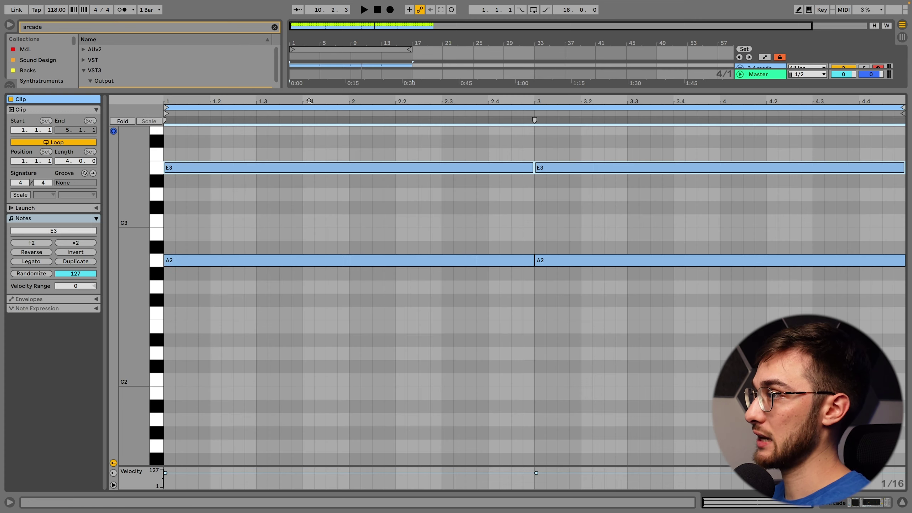
scroll(243, 247, "up", 3)
scroll(213, 197, "up", 1)
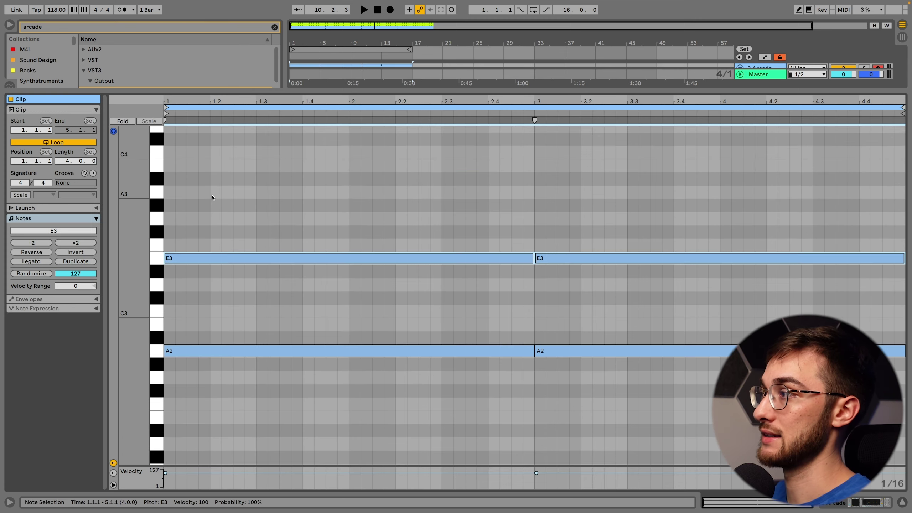
double_click(189, 179)
left_click_drag(196, 178, 234, 179)
scroll(238, 237, "up", 3)
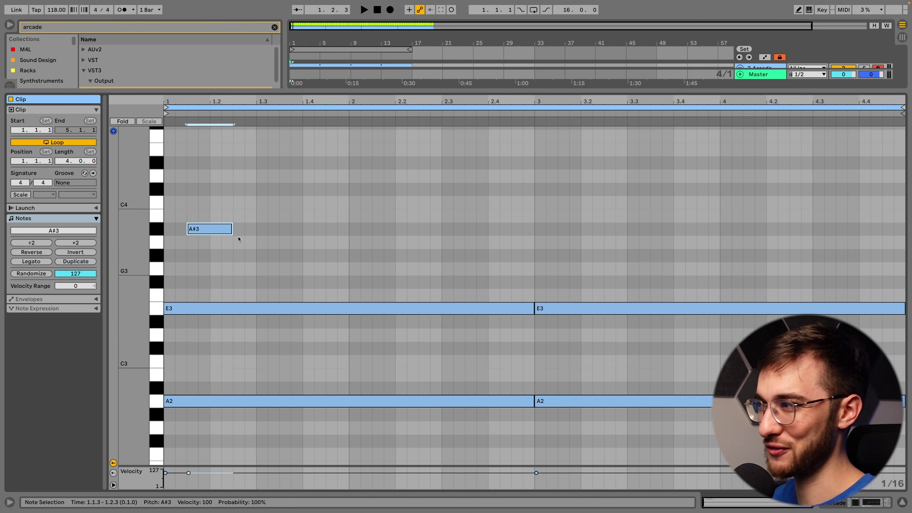
key("space")
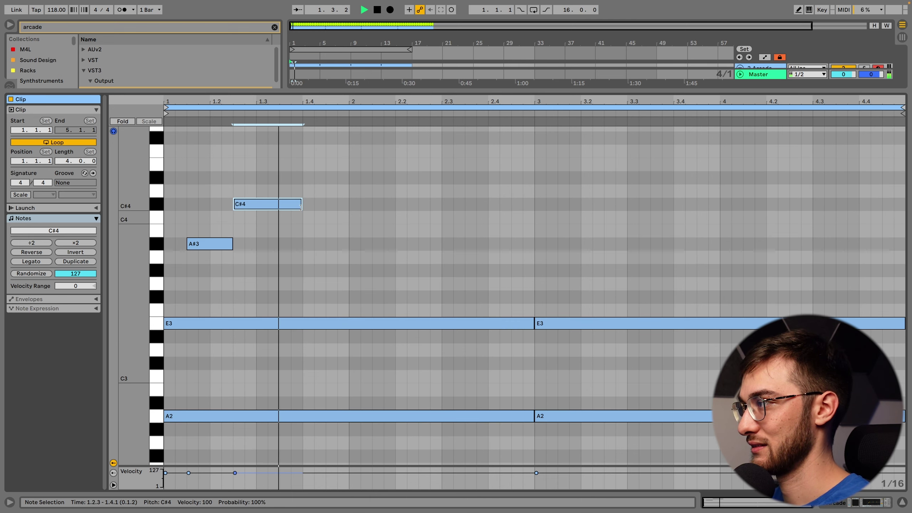
double_click(307, 177)
left_click_drag(318, 177, 394, 177)
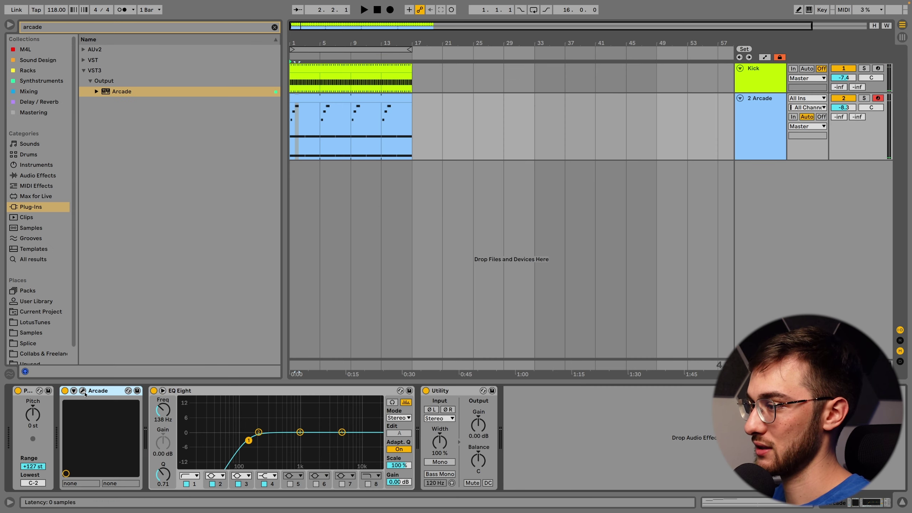
Step: Play the pattern with Arcade open to check which modifiers the new notes trigger
left_click(84, 392)
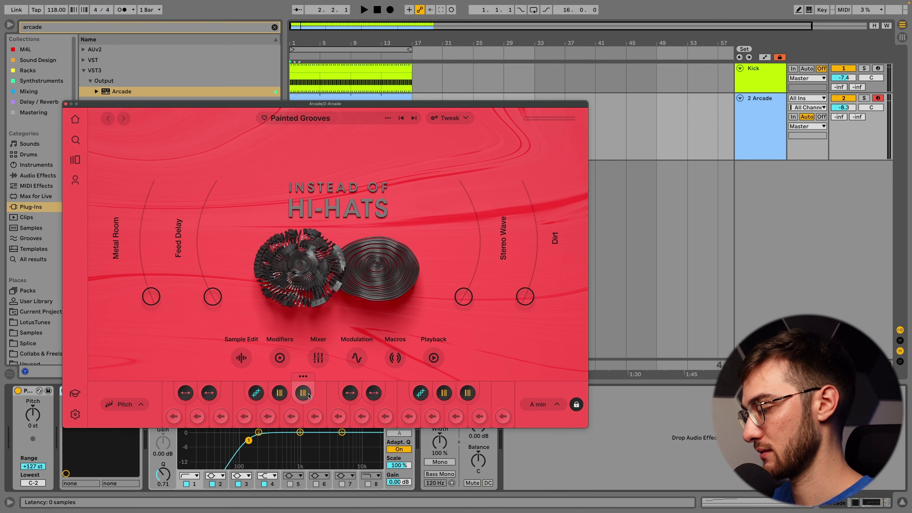
key("space")
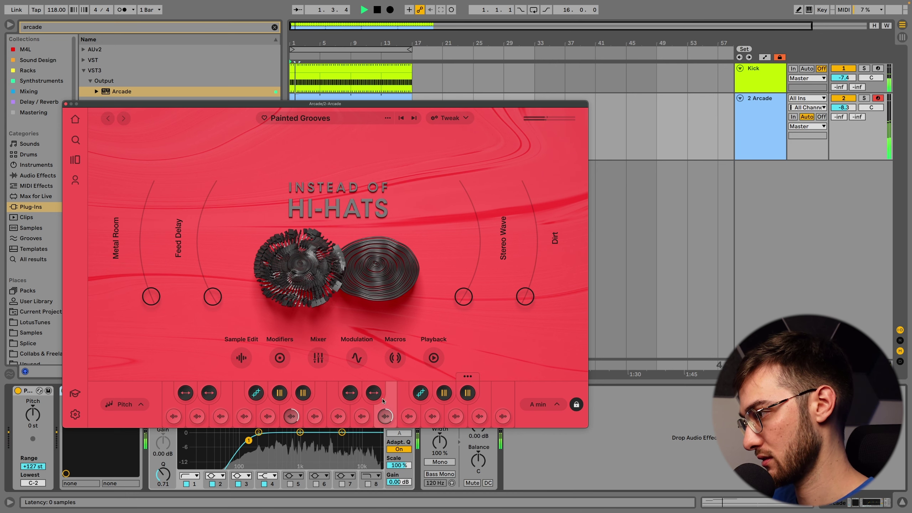
key("space")
left_click(65, 103)
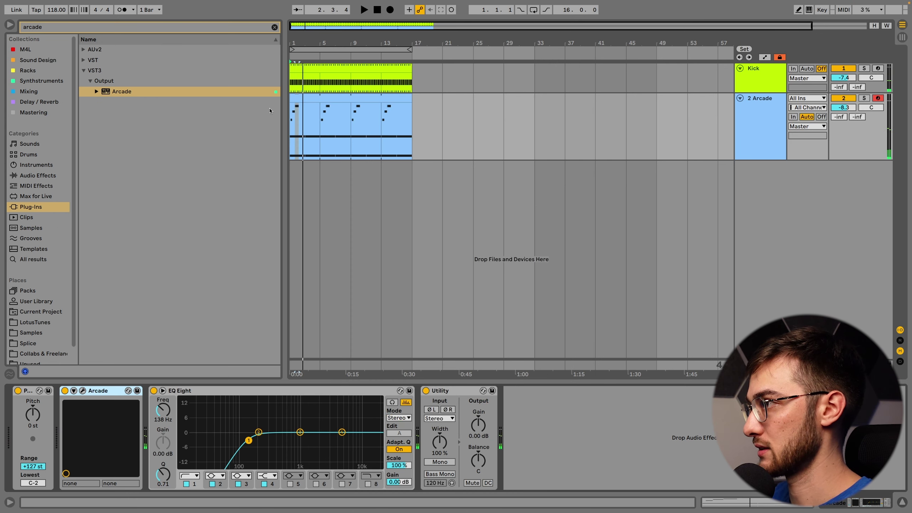
Step: Move the second and third modifier notes to F#3 at bar 2 and G#3 at 2.3, and play the clip
double_click(297, 96)
left_click_drag(274, 231, 337, 172)
left_click_drag(290, 210, 280, 277)
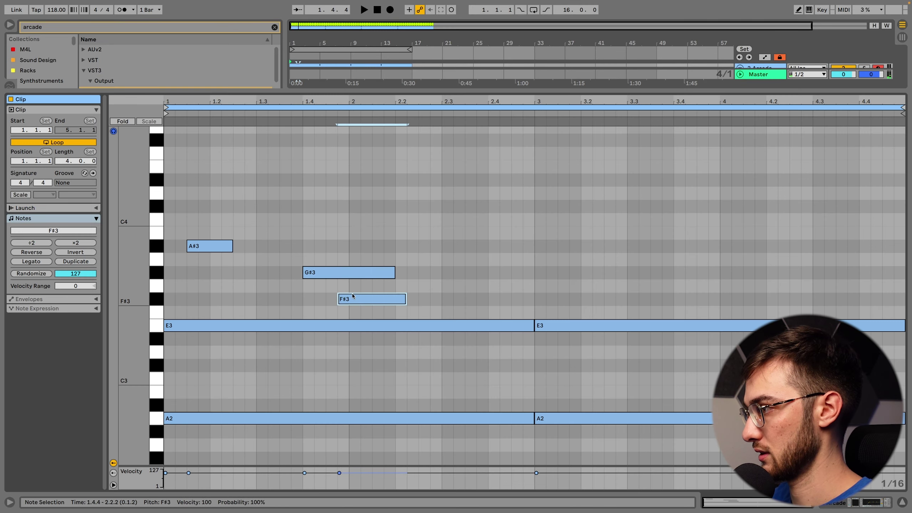
left_click_drag(353, 297, 366, 301)
left_click_drag(329, 271, 479, 275)
key("space")
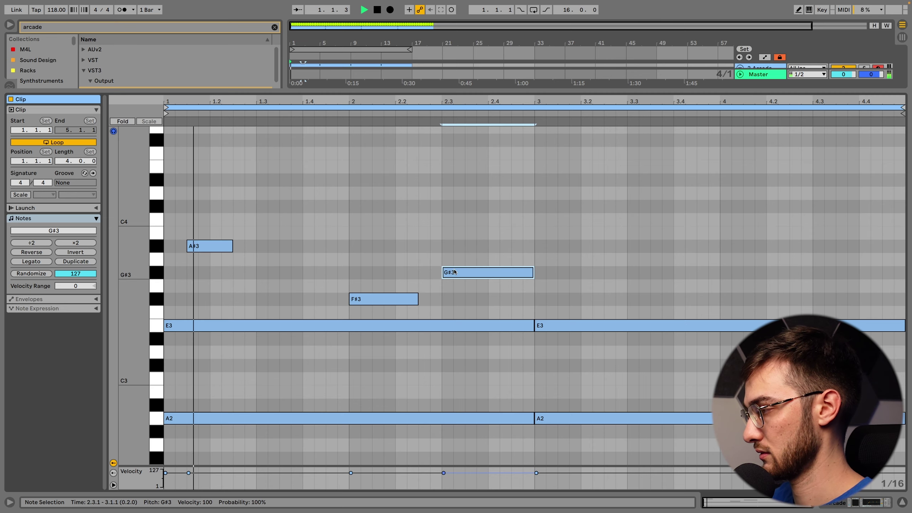
scroll(427, 251, "down", 1)
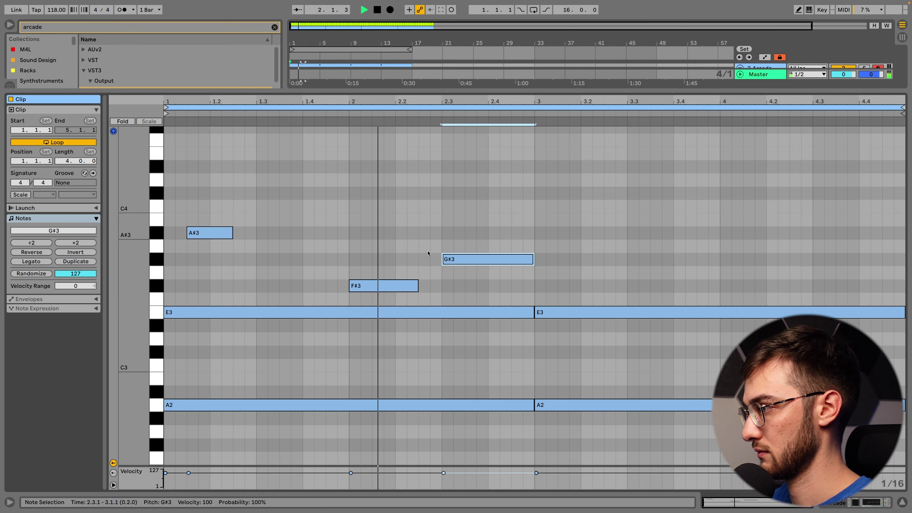
key("space")
Step: Duplicate the A#3, F#3 and G#3 modifier notes into the clip's second half and set the playback start near 2.4
left_click_drag(183, 179, 533, 295)
key("ctrl+d")
left_click(536, 193)
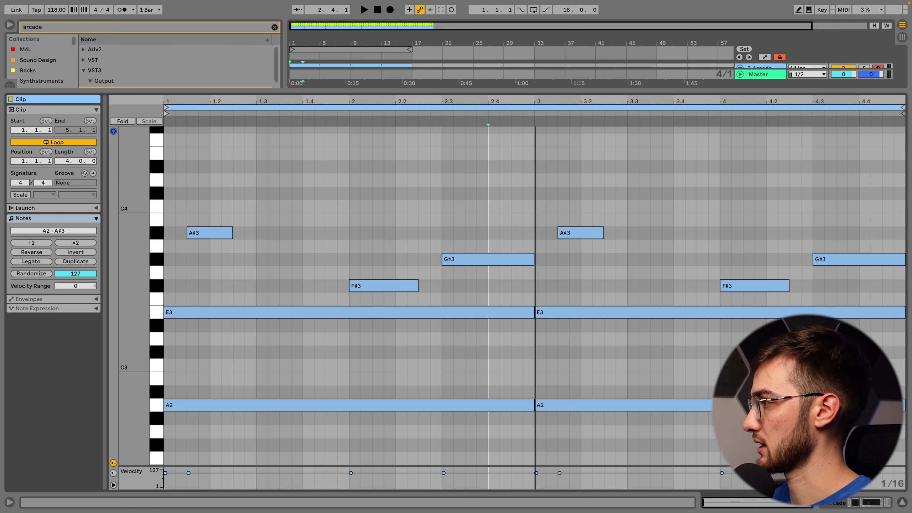
left_click(489, 126)
Step: Try the duplicated F#3 note at bar 4 on C#3, B2 and A#2 while playing the clip
left_click_drag(733, 285, 735, 352)
key("space")
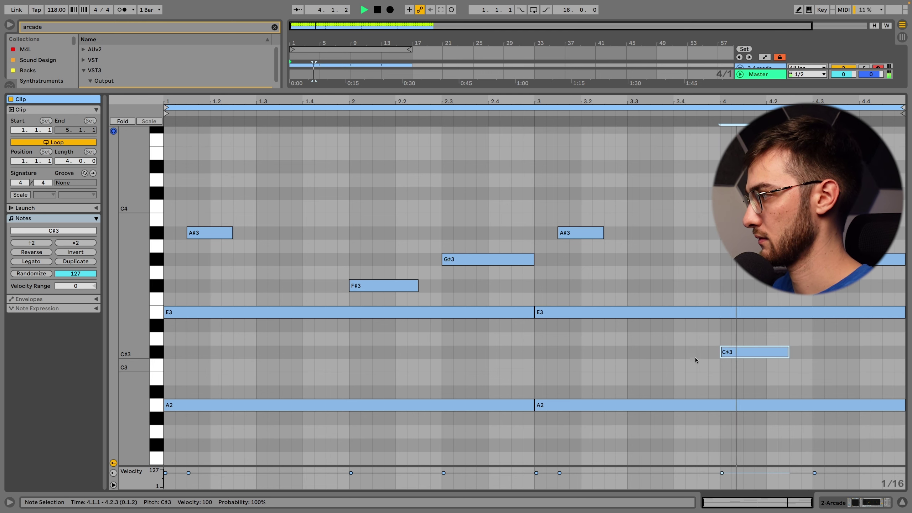
key("space")
key("Down")
key("Down")
key("Down")
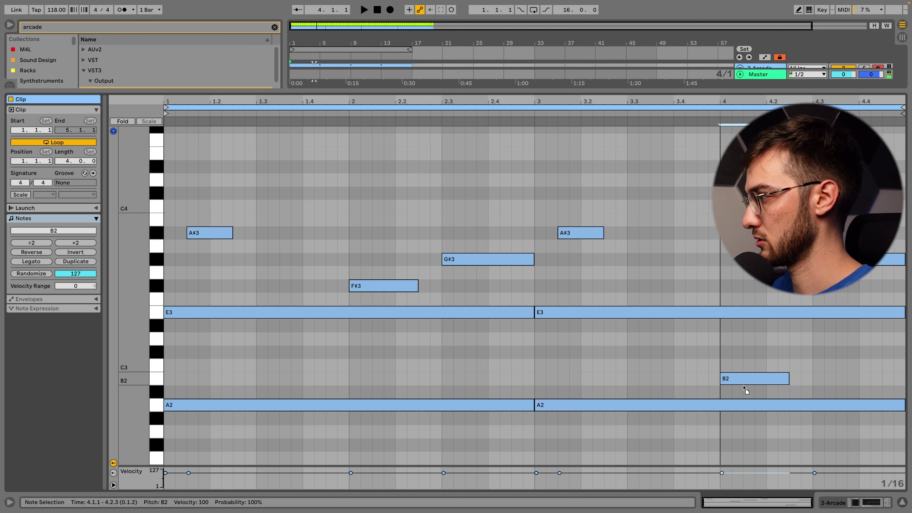
left_click(677, 362)
key("space")
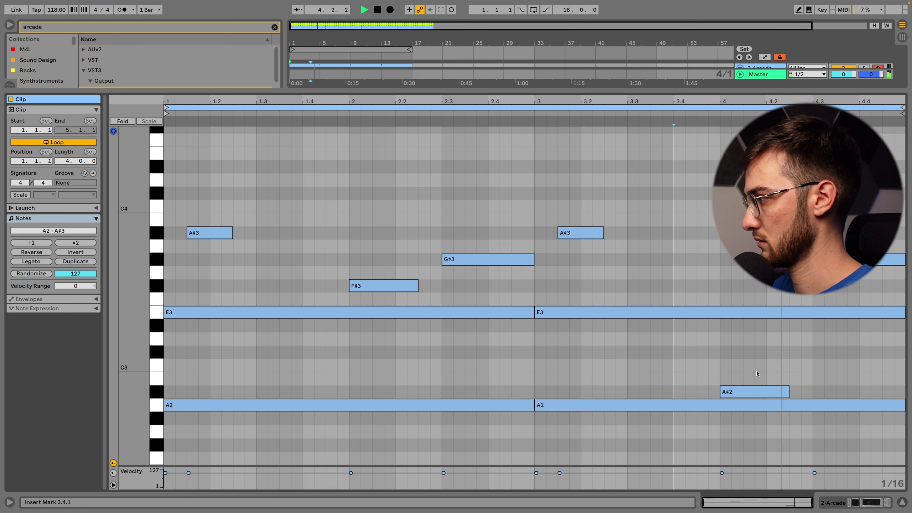
Step: Move the note at bar 4 to G#2 and play the clip from within bar 3
left_click_drag(755, 392, 756, 419)
key("space")
left_click(660, 431)
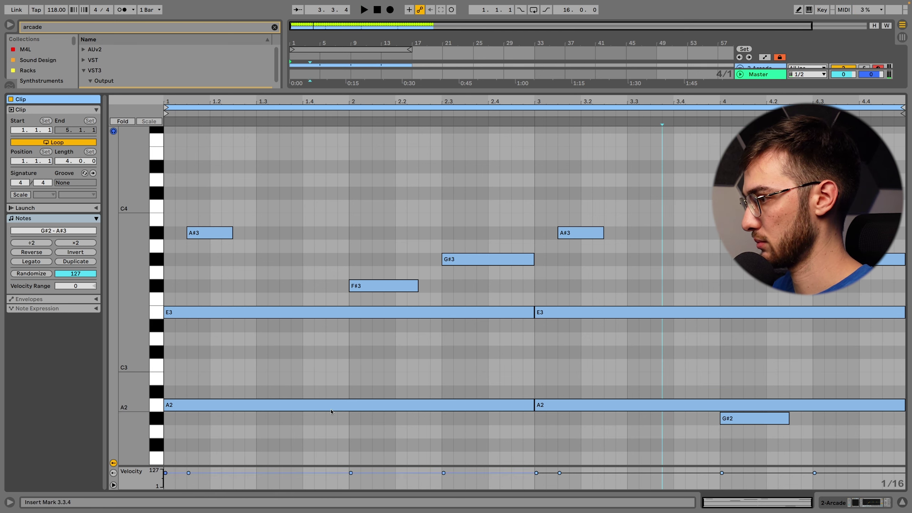
left_click(650, 431)
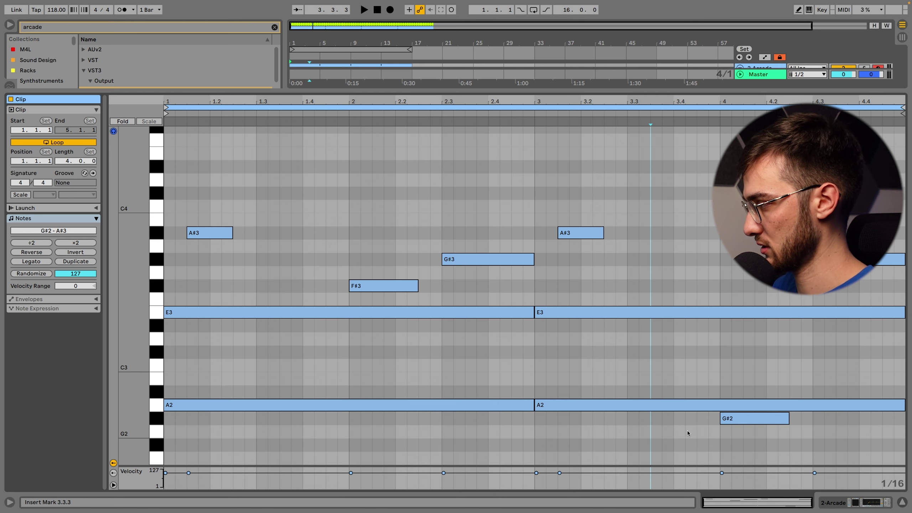
key("space")
left_click(737, 422)
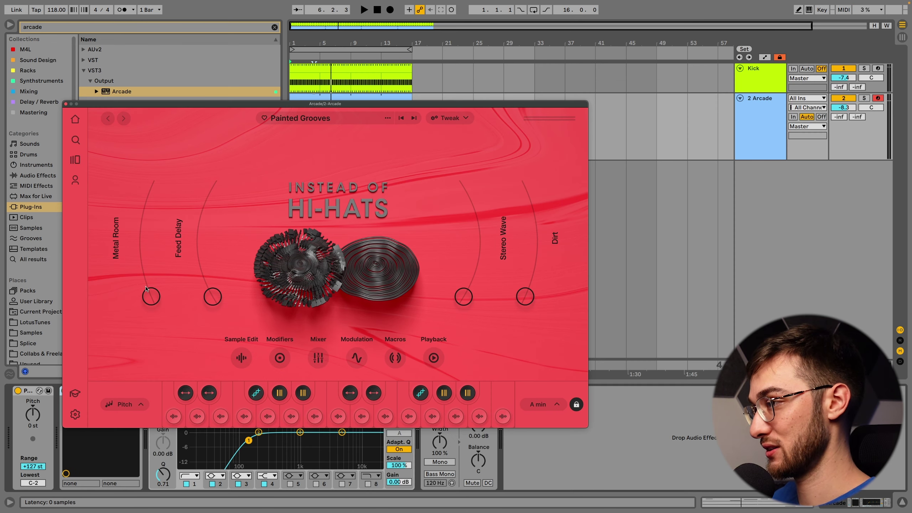
Step: During playback, raise Arcade's Metal Room slightly, Feed Delay to about a third, Stereo Wave to about a quarter and Dirt to about half
key("space")
left_click_drag(212, 296, 215, 204)
left_click_drag(151, 297, 147, 262)
left_click_drag(210, 193, 202, 274)
left_click_drag(141, 263, 135, 279)
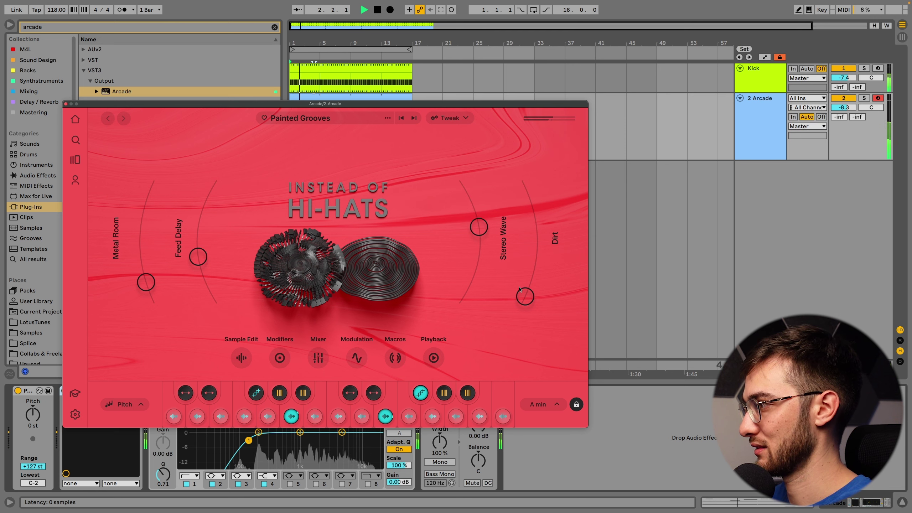
left_click_drag(519, 290, 535, 234)
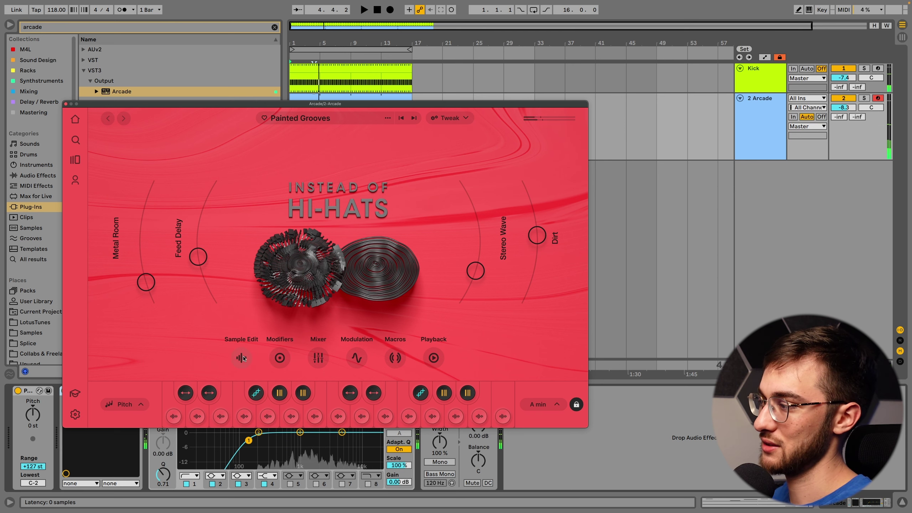
Step: Open Arcade's Sample Edit page and play the arrangement to examine how the modifier notes move through the sample
left_click(241, 357)
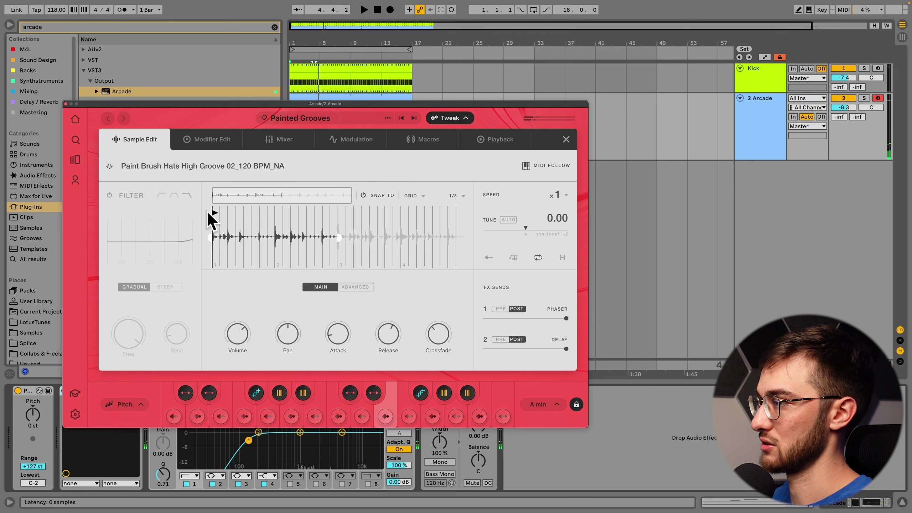
key("space")
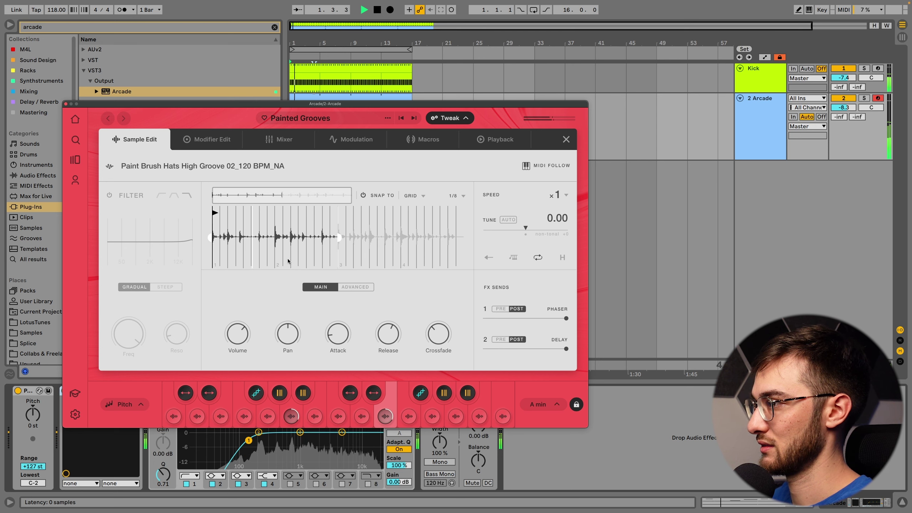
mouse_move(340, 328)
mouse_move(384, 342)
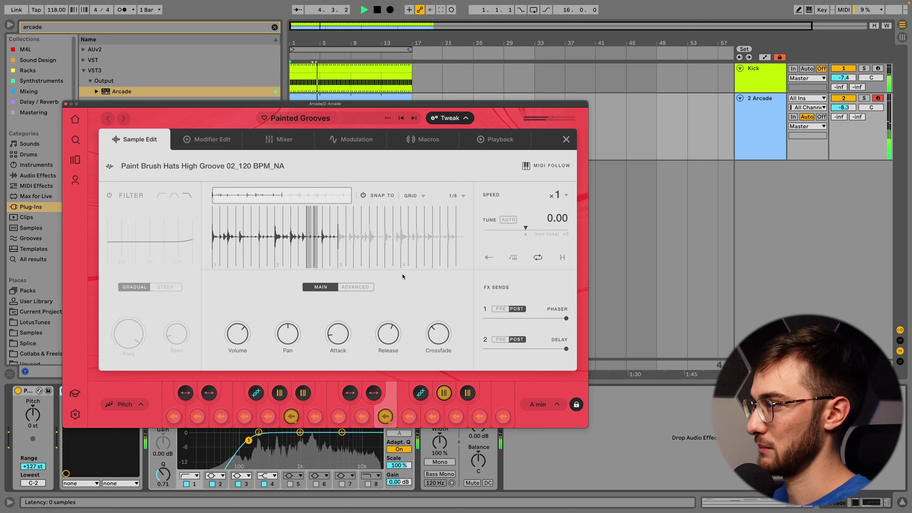
key("space")
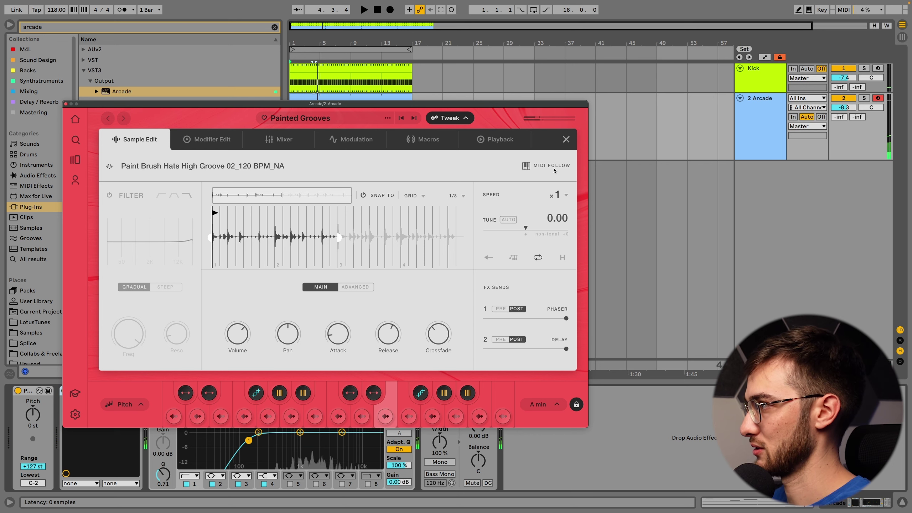
Step: Close Arcade's window, clear the browser search and play the arrangement with the Arcade clips selected
left_click(311, 98)
left_click(274, 27)
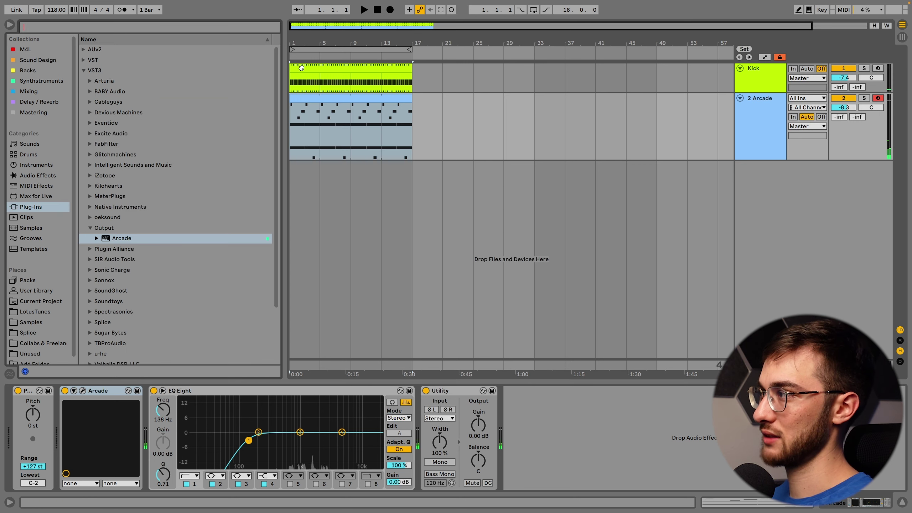
left_click(320, 101)
key("space")
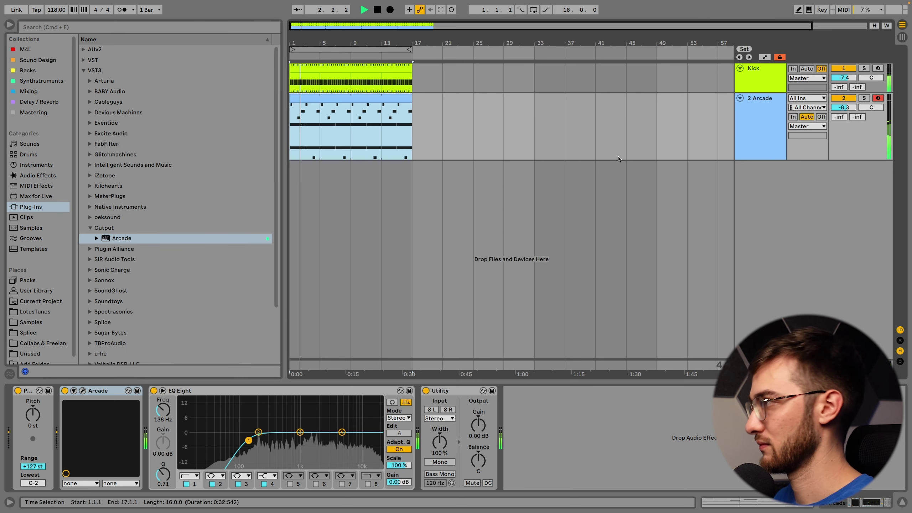
Step: Add an audio track below Arcade with its input set to Resampling, and record the soloed Arcade track at 0 dB into it
left_click(760, 138)
key("space")
key("super+t")
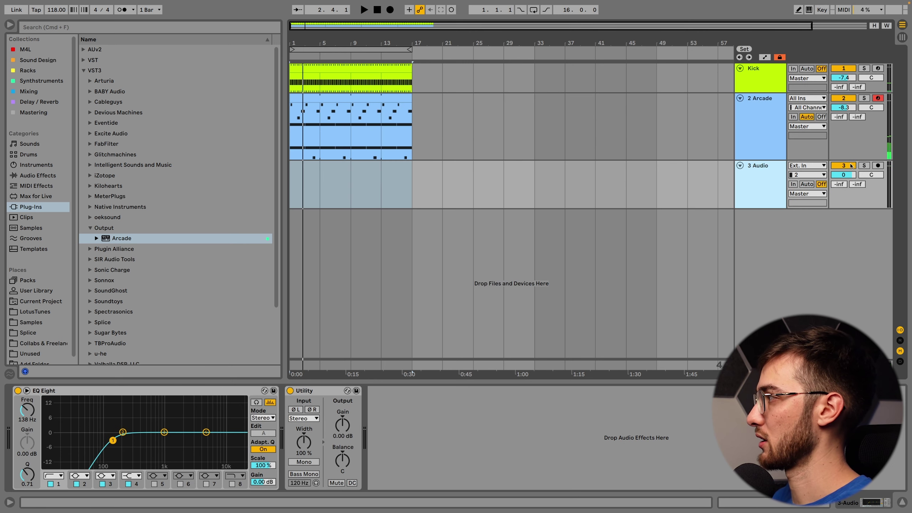
left_click(809, 166)
left_click(805, 193)
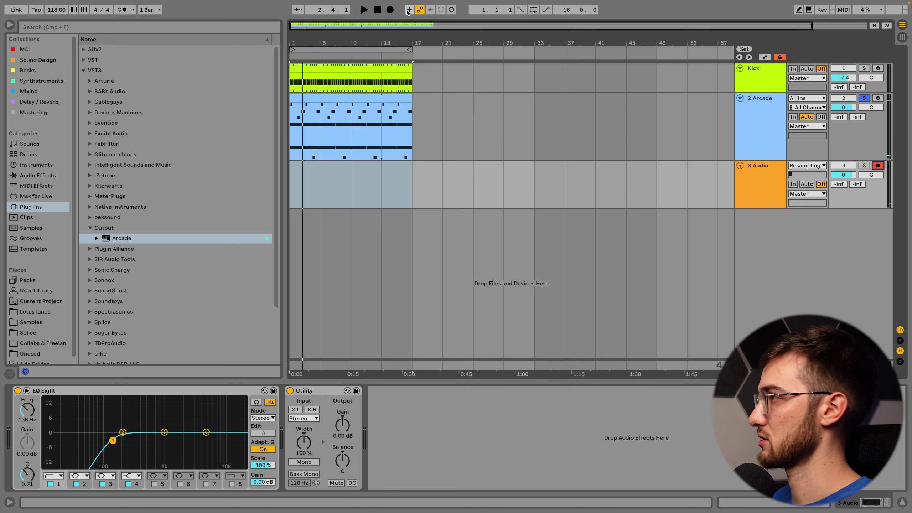
left_click(392, 11)
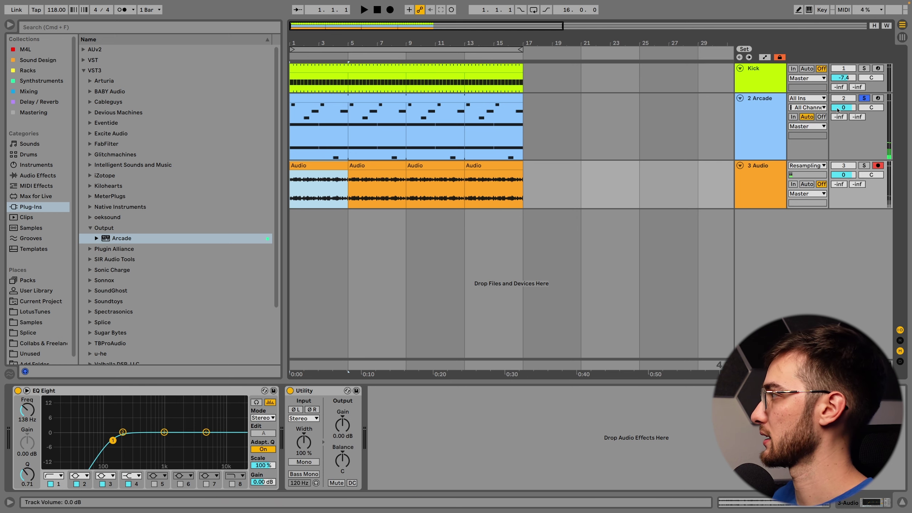
Step: Deactivate the Arcade track, set the resampled audio track's volume to -5.3 dB and open its first clip
left_click(842, 103)
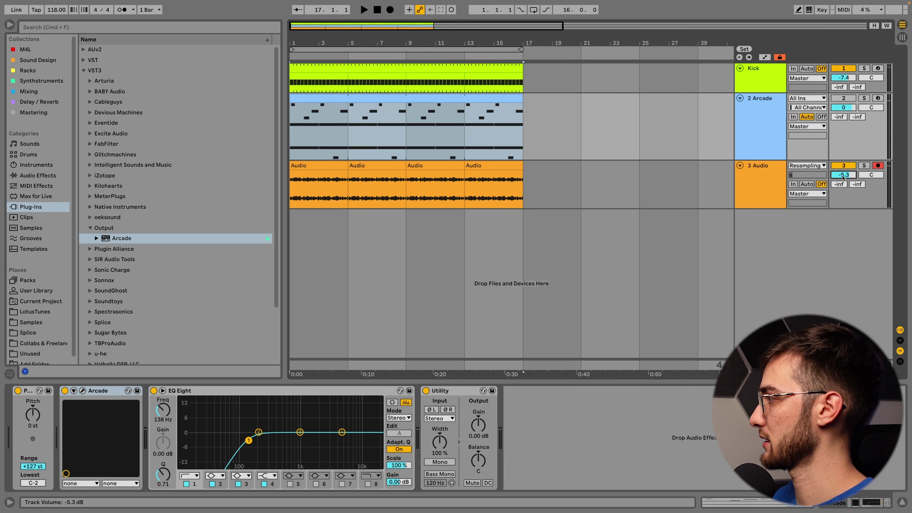
left_click(314, 165)
double_click(307, 165)
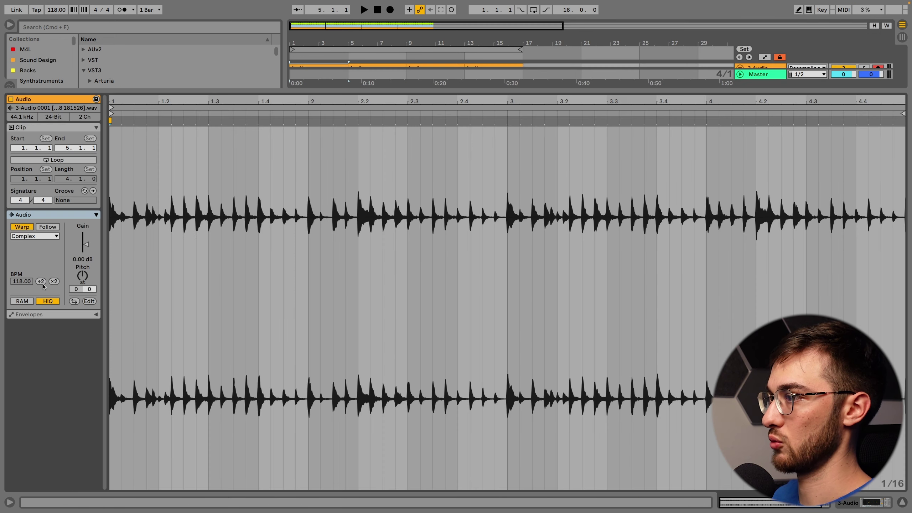
Step: Set the recorded clip's warp mode to Beats, preserving transients with an envelope of 8, and play it
left_click(30, 237)
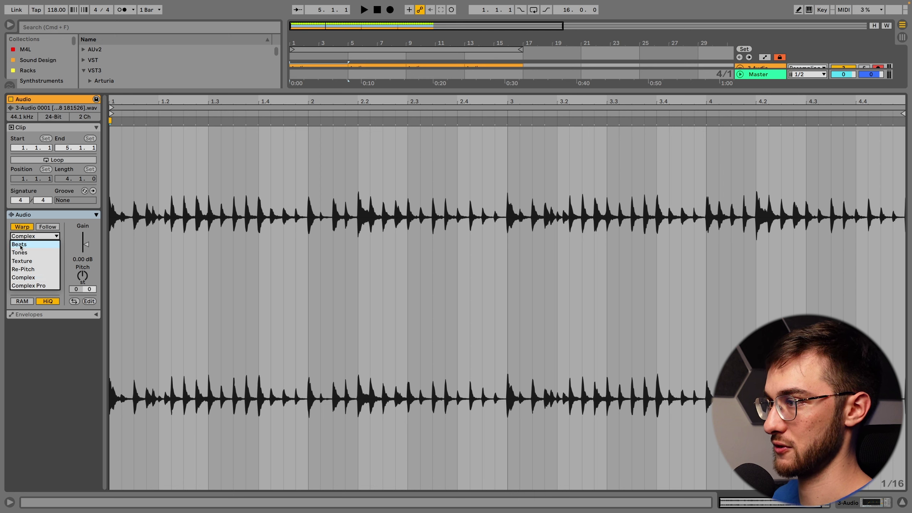
left_click(20, 245)
left_click(19, 261)
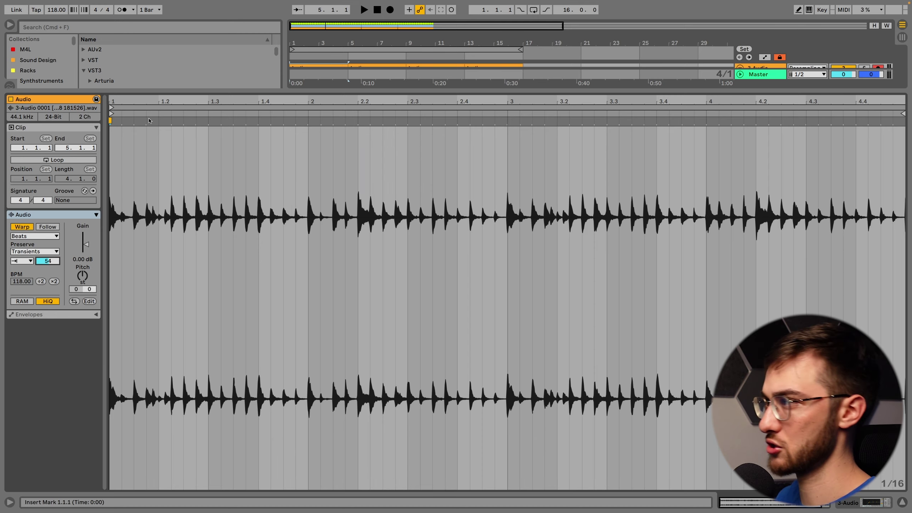
key("space")
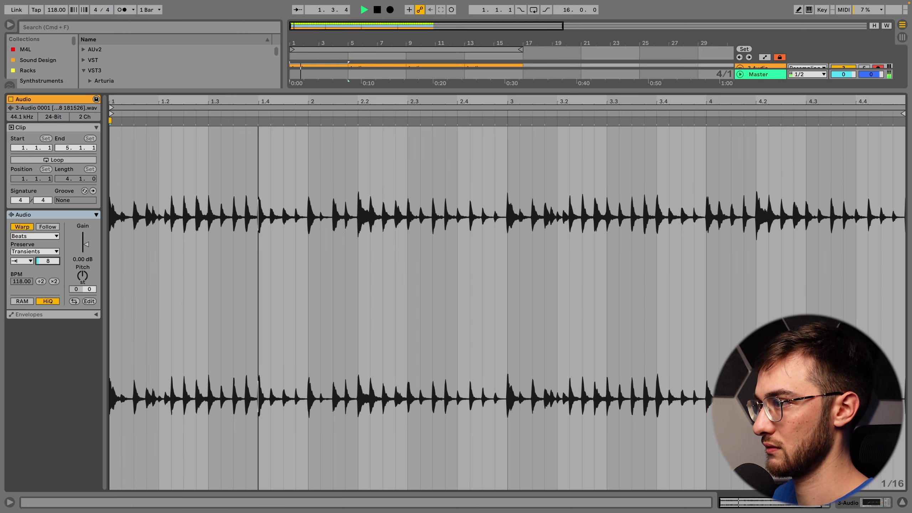
Step: Add Auto Pan to the audio track at 42.9% amount and 12.6 Hz, and move Arcade below it with its clips at bar 17
key("shift+Tab")
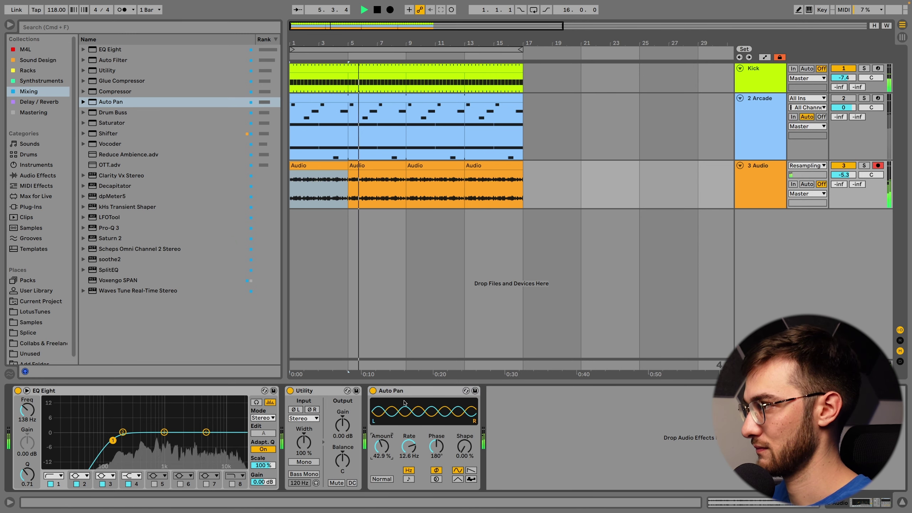
left_click_drag(559, 159, 559, 160)
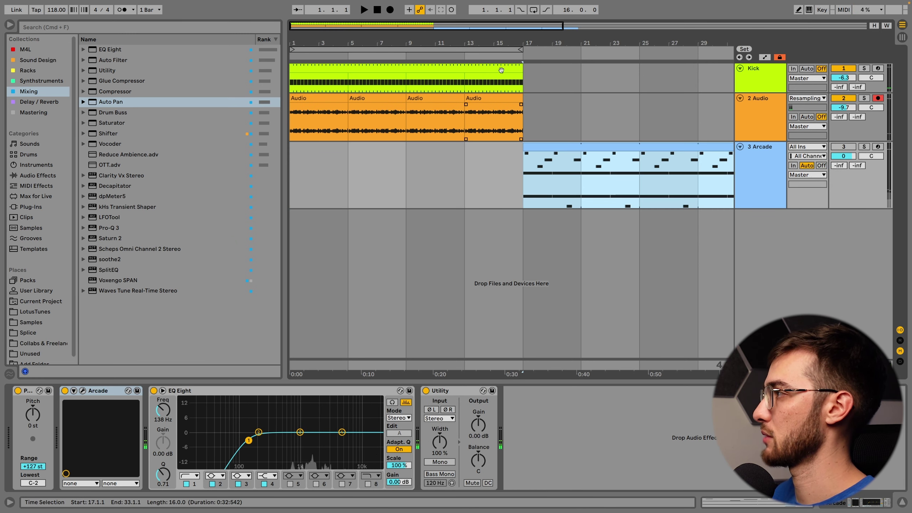
left_click_drag(482, 39, 483, 21)
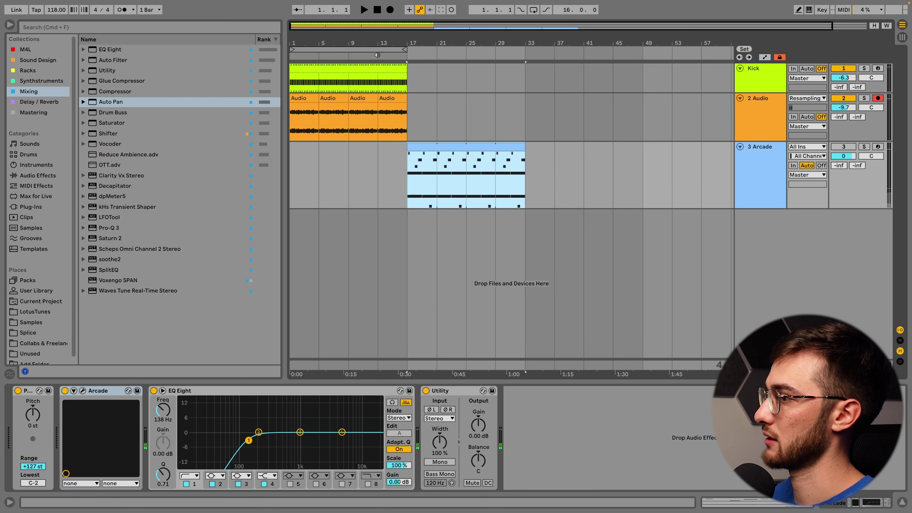
Step: Reopen Arcade, browse the Lines collection and open the Warped line
left_click(82, 391)
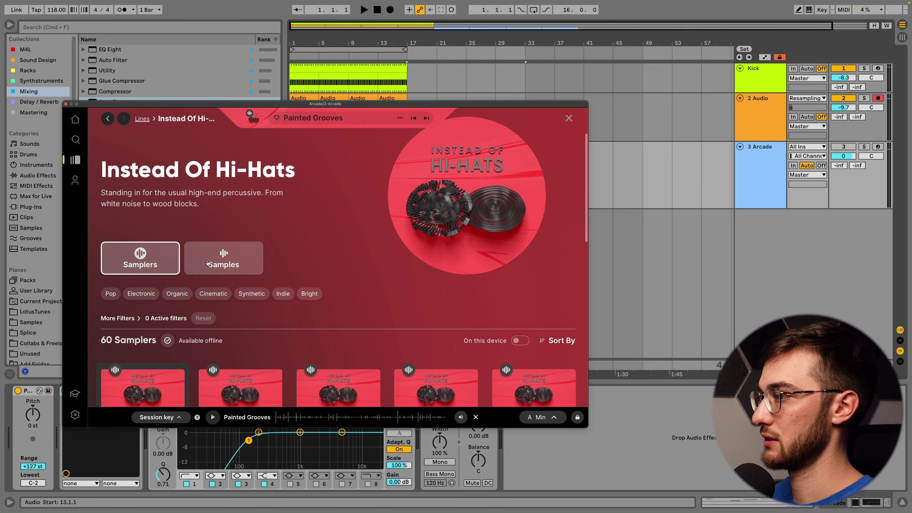
left_click(145, 119)
scroll(176, 223, "down", 2)
scroll(176, 223, "down", 15)
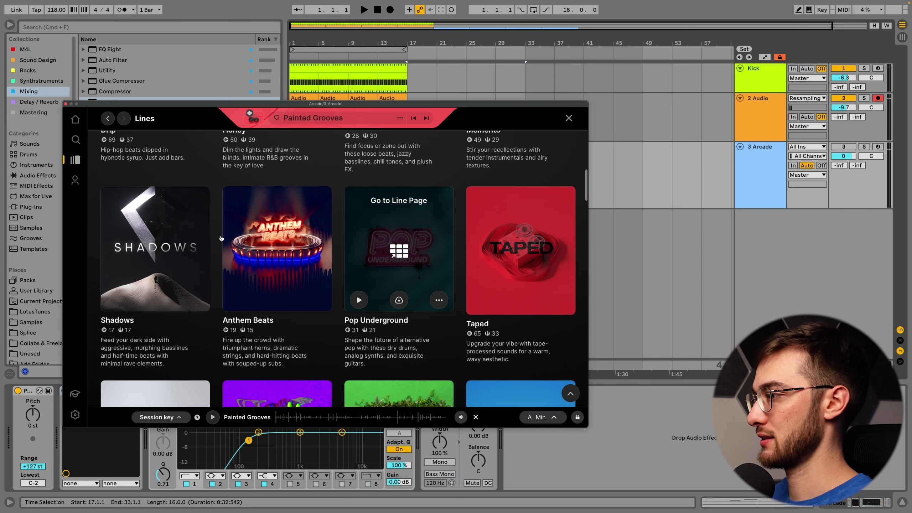
scroll(225, 241, "down", 10)
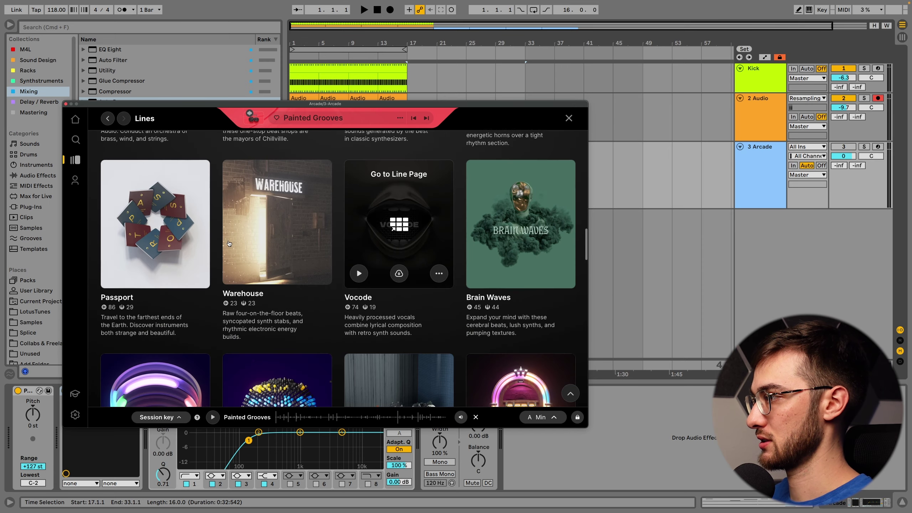
scroll(233, 245, "down", 3)
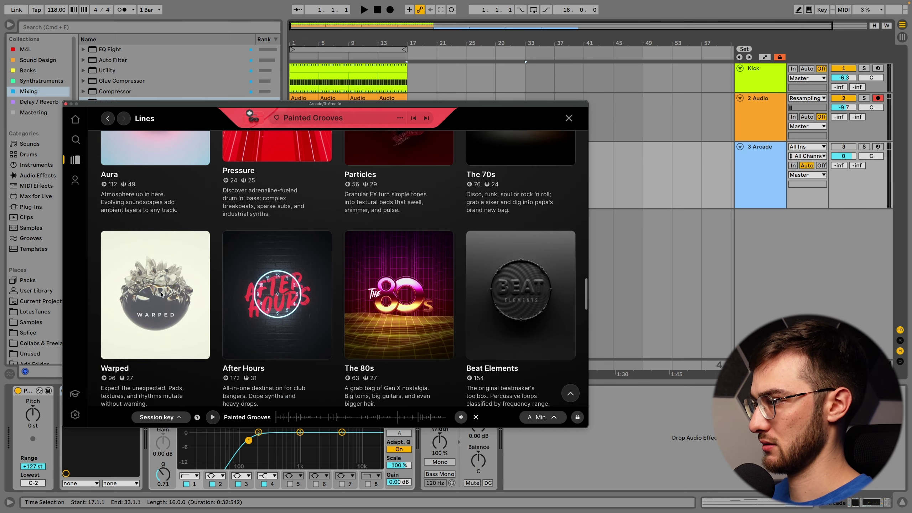
left_click(201, 273)
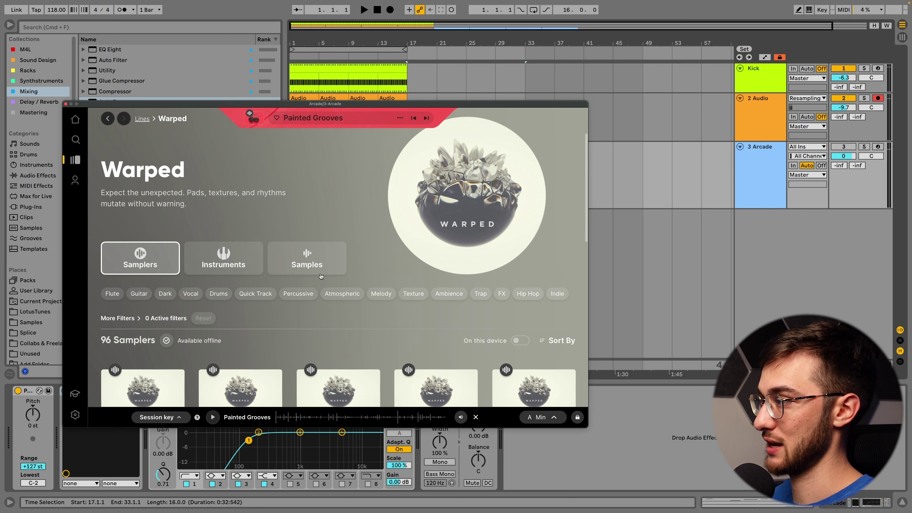
Step: Load Warped's Almost Human instrument, and activate and arm the Arcade track
left_click(223, 258)
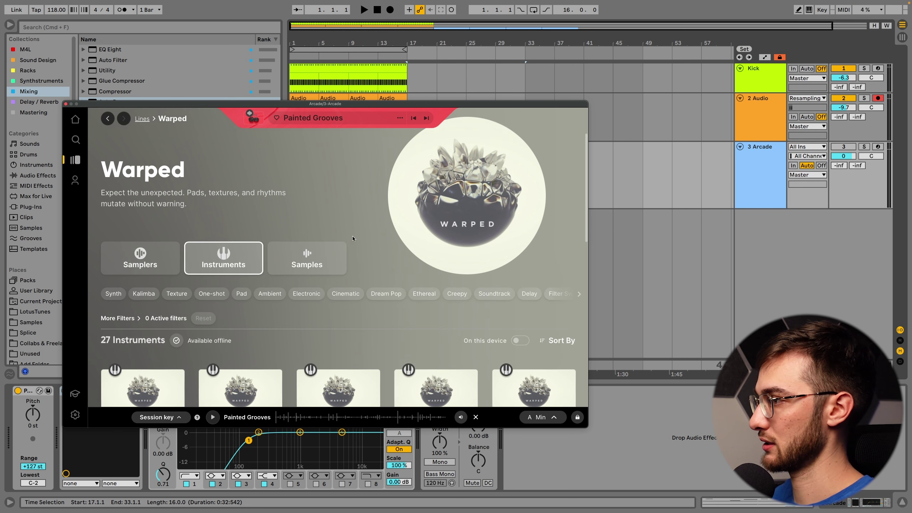
scroll(252, 270, "down", 5)
left_click(143, 261)
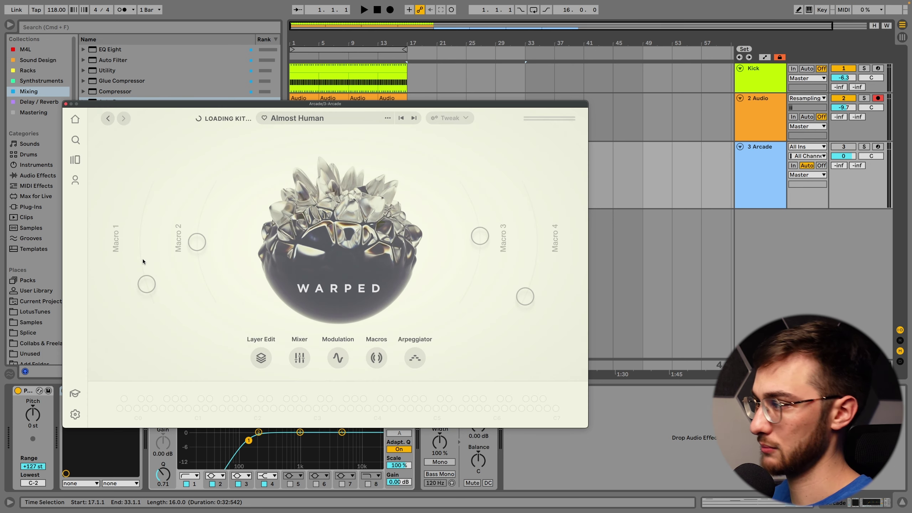
left_click(846, 147)
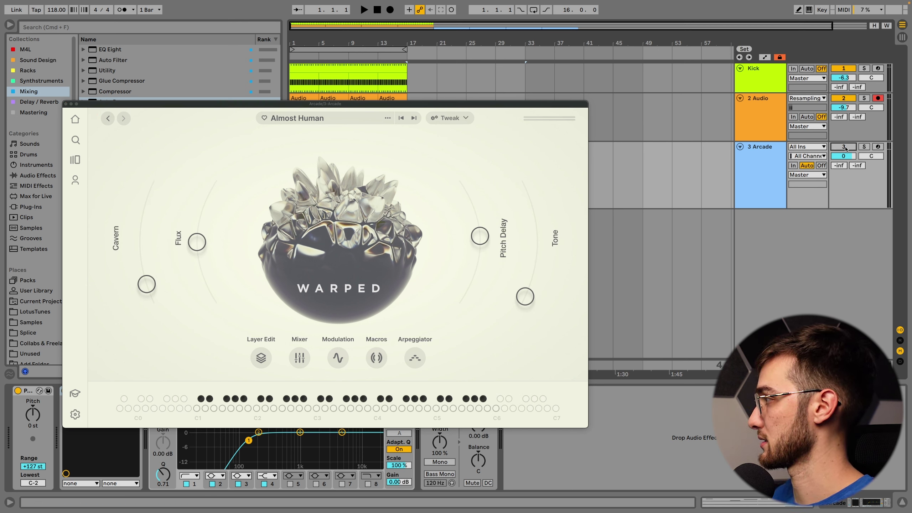
left_click(877, 146)
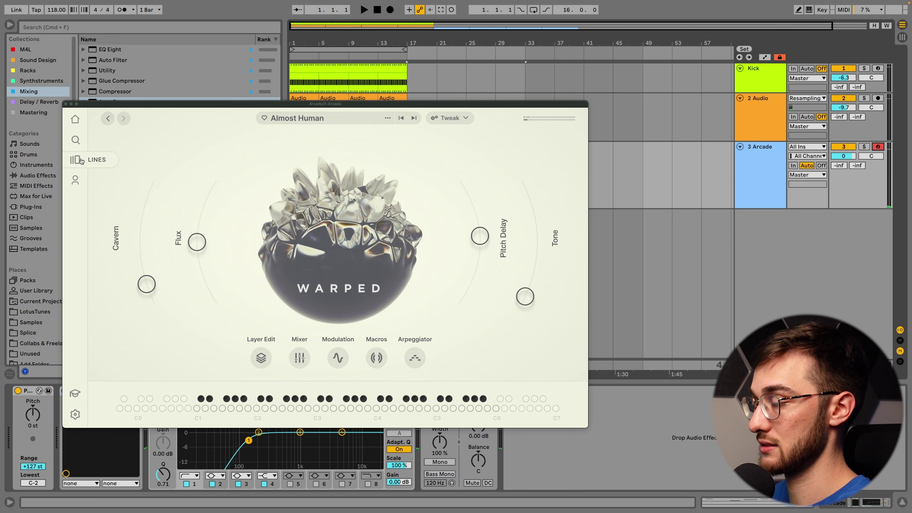
Step: Browse the Warped line's samplers, preview Drummed Out and load it
left_click(107, 119)
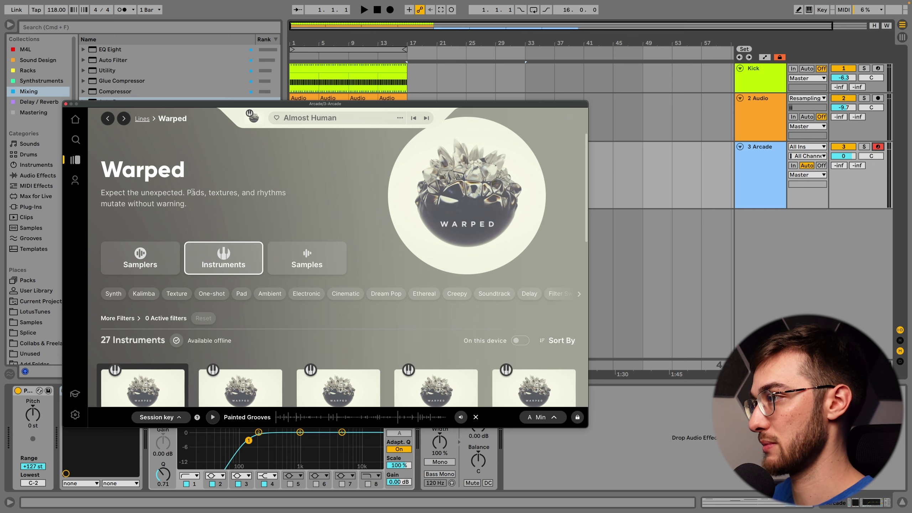
left_click(158, 265)
left_click_drag(587, 227, 584, 278)
mouse_move(206, 215)
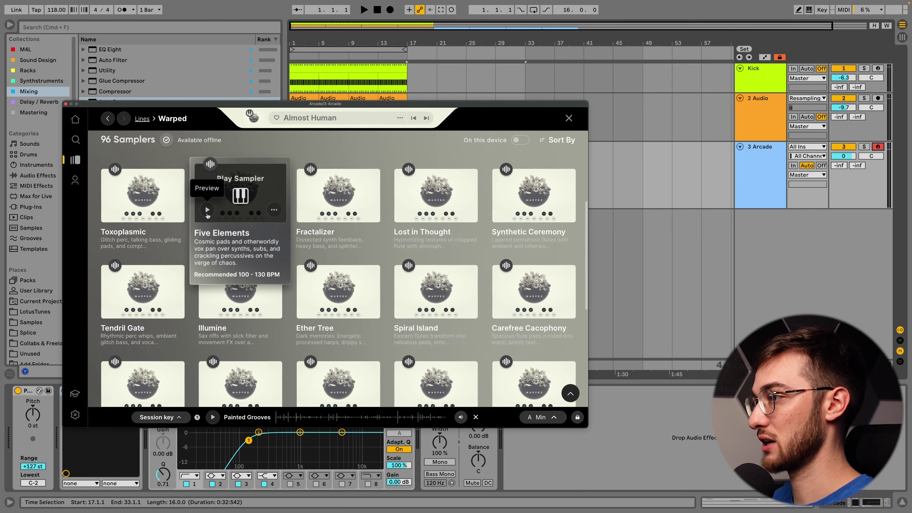
mouse_move(122, 211)
scroll(502, 315, "down", 10)
left_click(502, 315)
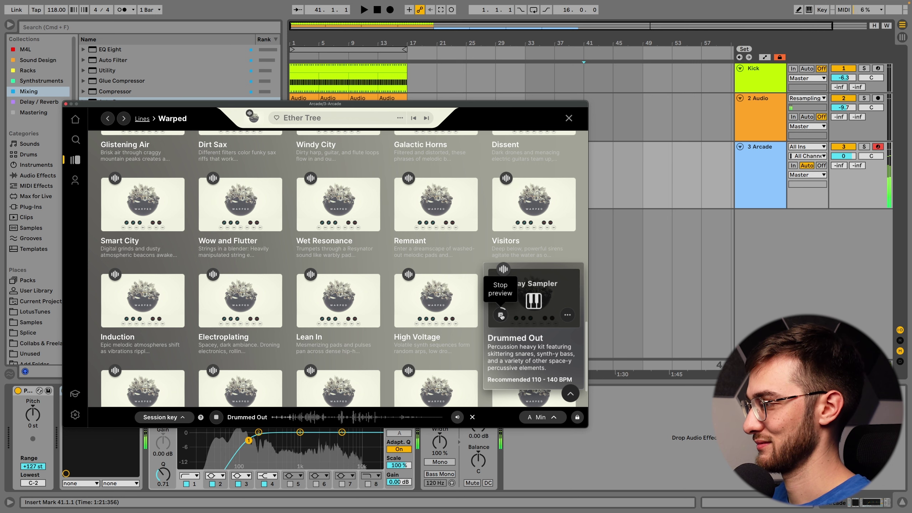
left_click(502, 315)
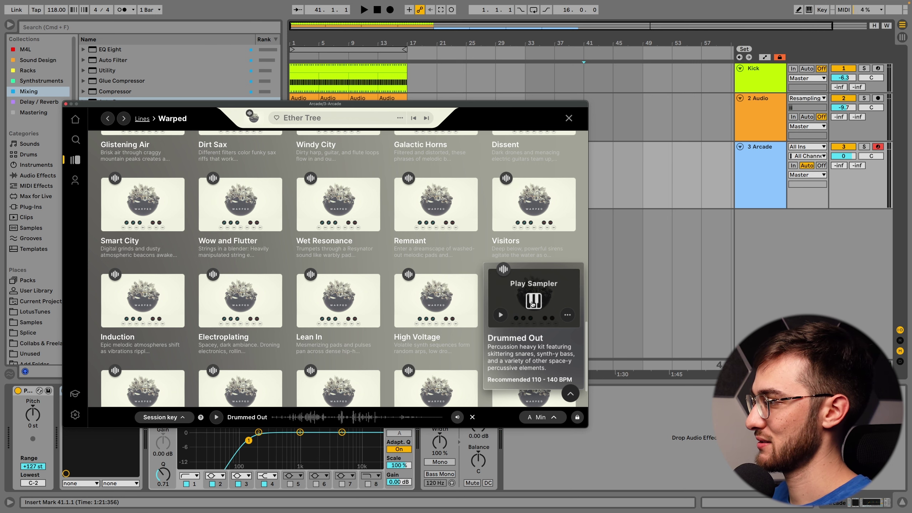
left_click(533, 302)
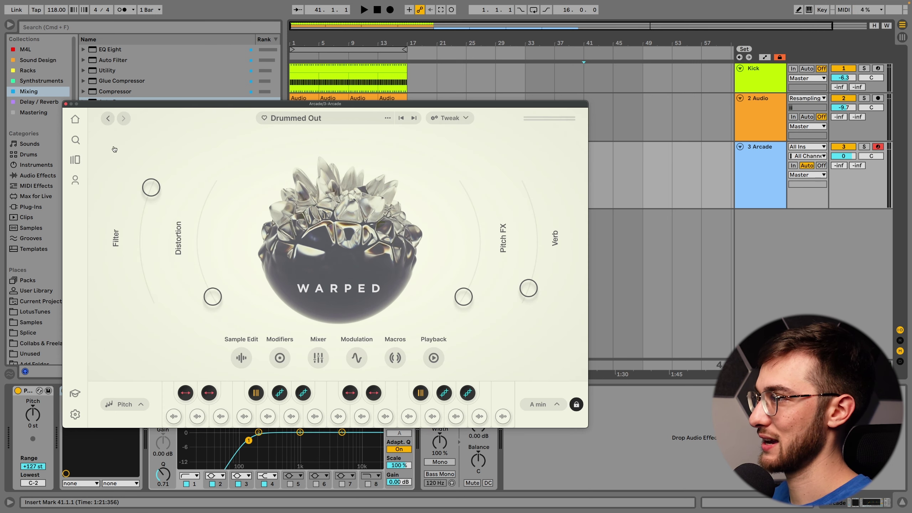
Step: Close Arcade's window, move its clips back to bar 1, set the track volume to -12.6 dB and play
left_click(65, 104)
left_click_drag(433, 143, 321, 146)
left_click(759, 145)
key("space")
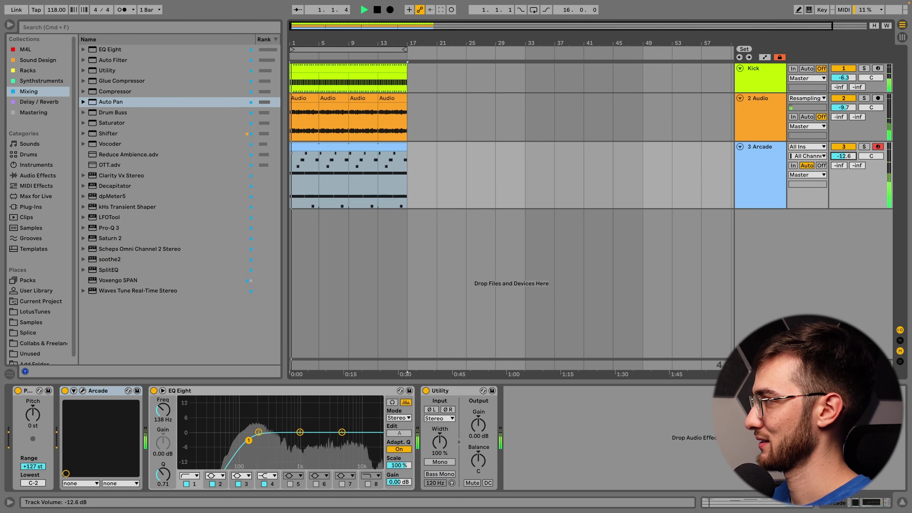
Step: In Arcade's clip, deactivate the A#3, F#3 and G#3 notes, reduce the first half to a single A2 note and play it
double_click(307, 147)
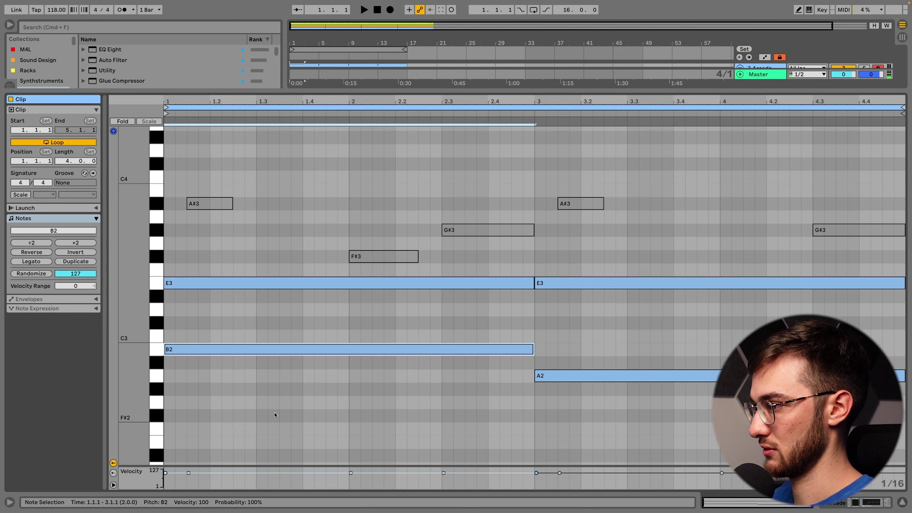
key("Up")
key("space")
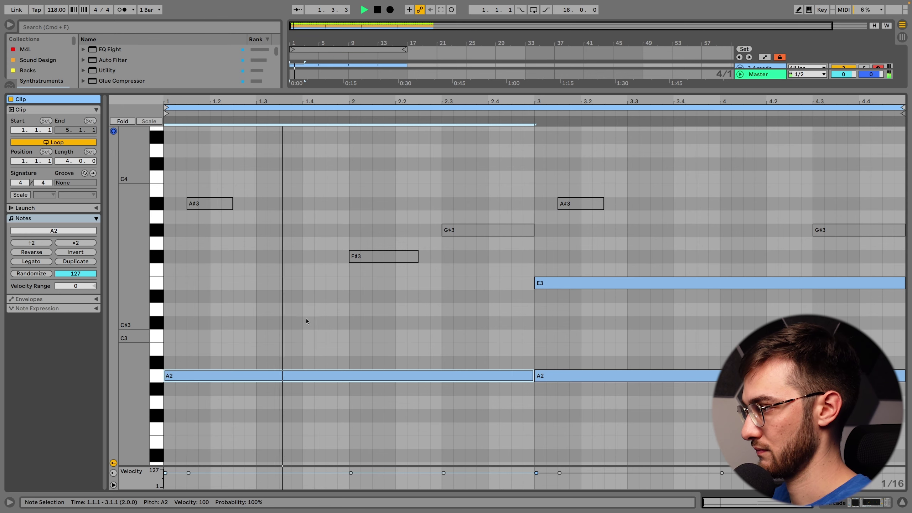
key("shift+Tab")
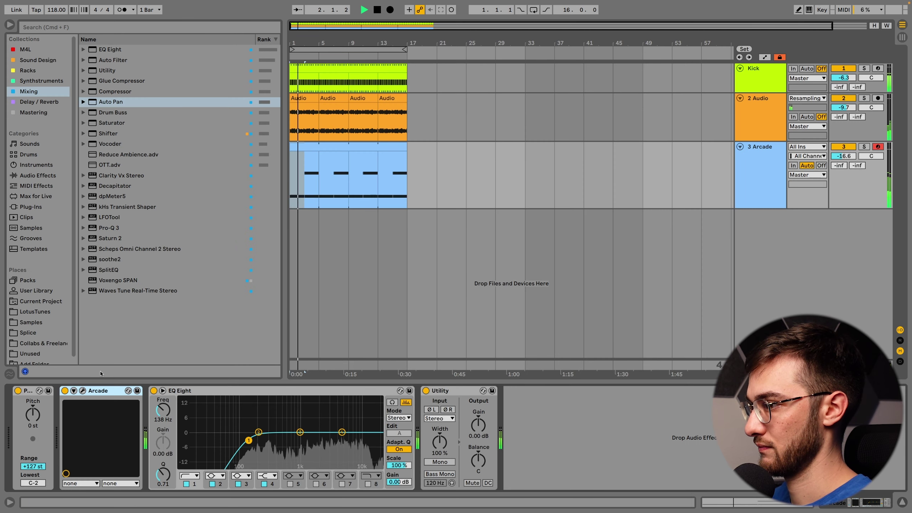
Step: Set Arcade's playback speed to /2 for Drummed Out, play the result and close the plug-in window
left_click(82, 390)
key("space")
left_click(432, 356)
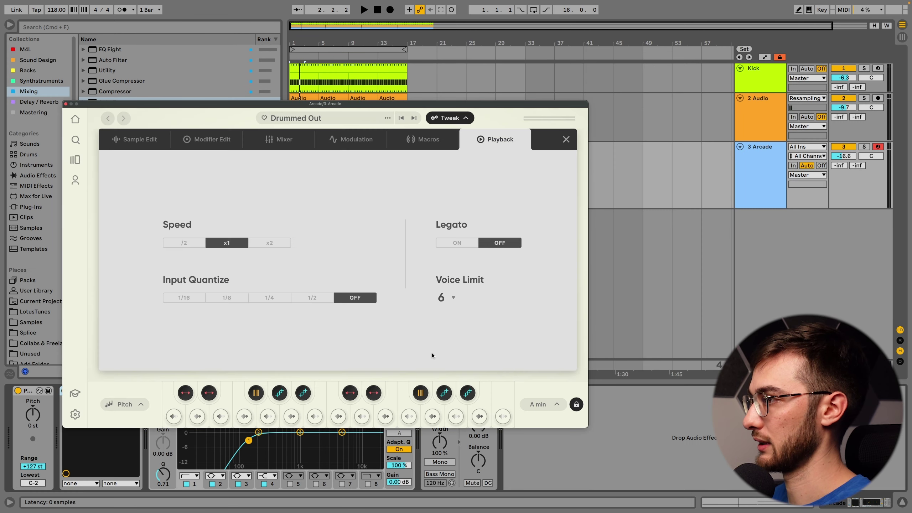
left_click(184, 244)
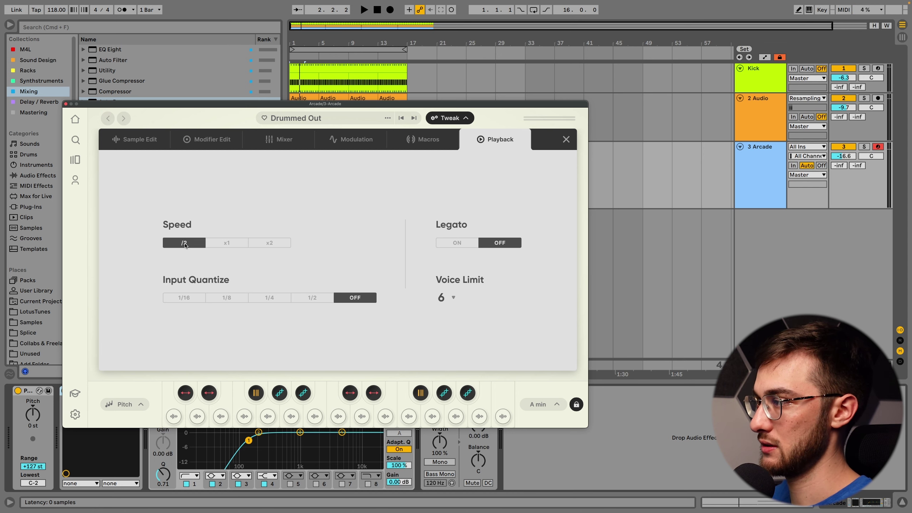
left_click(566, 139)
key("space")
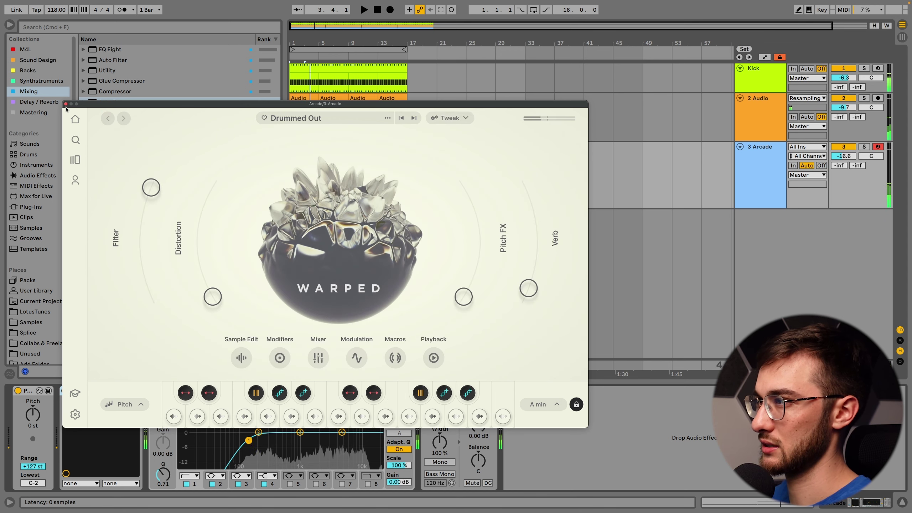
left_click(66, 104)
Step: In the Arcade clip, add a C3 note across the first half and activate the F#3 and first G#3 notes
double_click(299, 147)
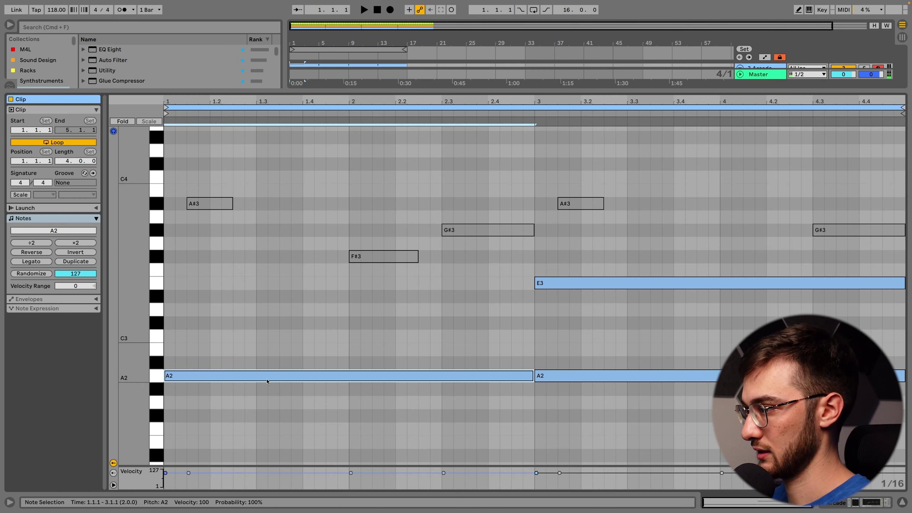
scroll(261, 380, "down", 2)
left_click_drag(263, 356, 262, 312)
left_click(383, 233)
key("0")
left_click(470, 205)
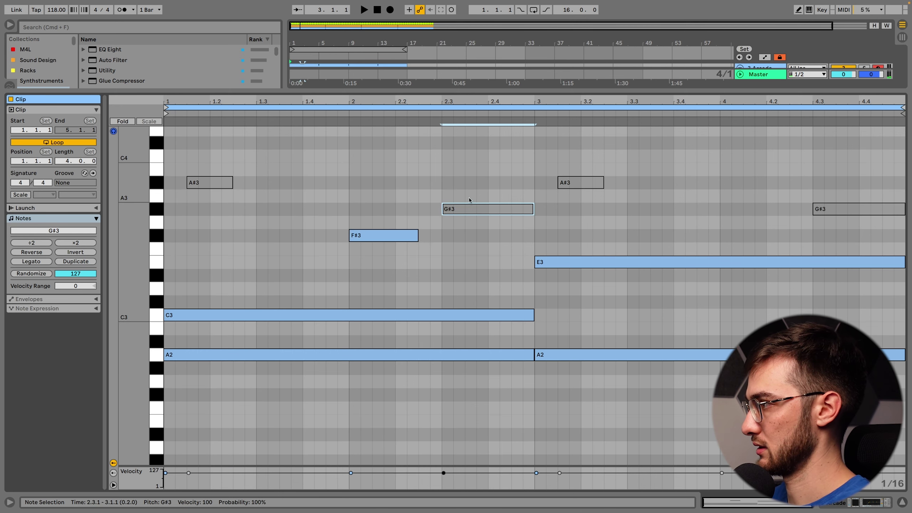
key("0")
Step: Play the pattern, bypass EQ Eight on the Arcade track and activate the clip's G#3 note at 4.3
left_click(339, 205)
key("space")
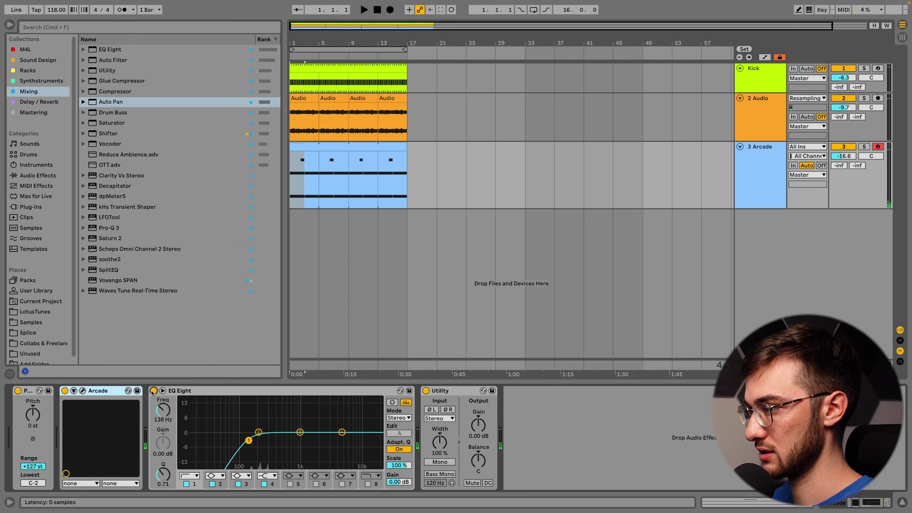
left_click(153, 390)
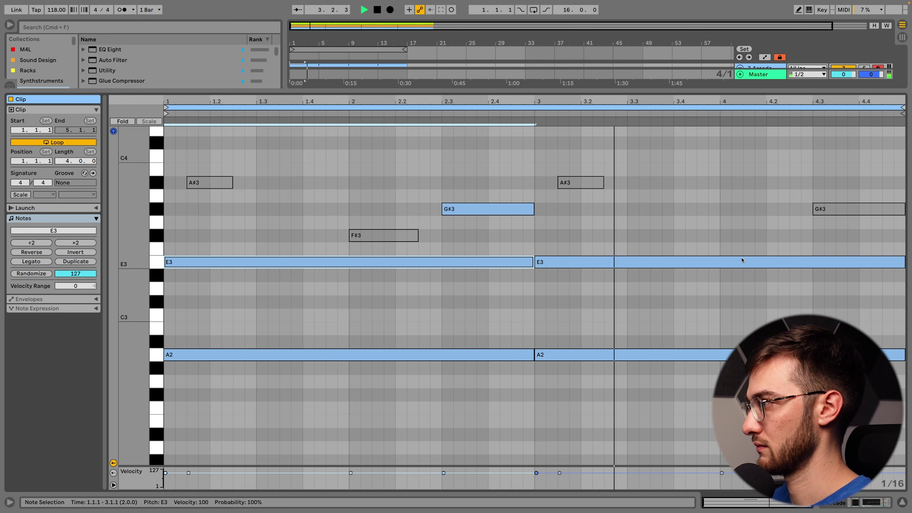
left_click(819, 270)
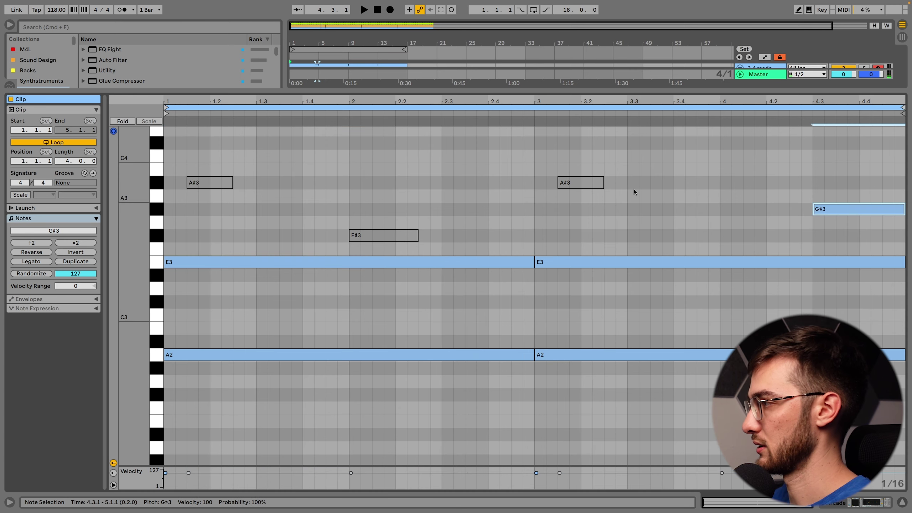
Step: Insert an audio track below Arcade, solo the Arcade track and set its volume to -6.6 dB
left_click(775, 161)
key("super+t")
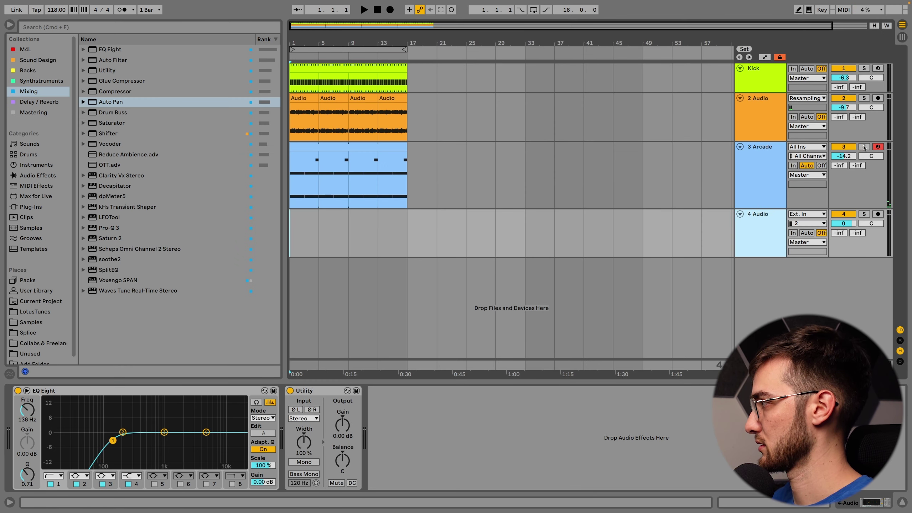
left_click(864, 147)
left_click_drag(843, 156, 843, 147)
Step: Set the new audio track's input to Resampling, arm it and record the soloed Arcade groove
left_click(808, 213)
left_click(806, 222)
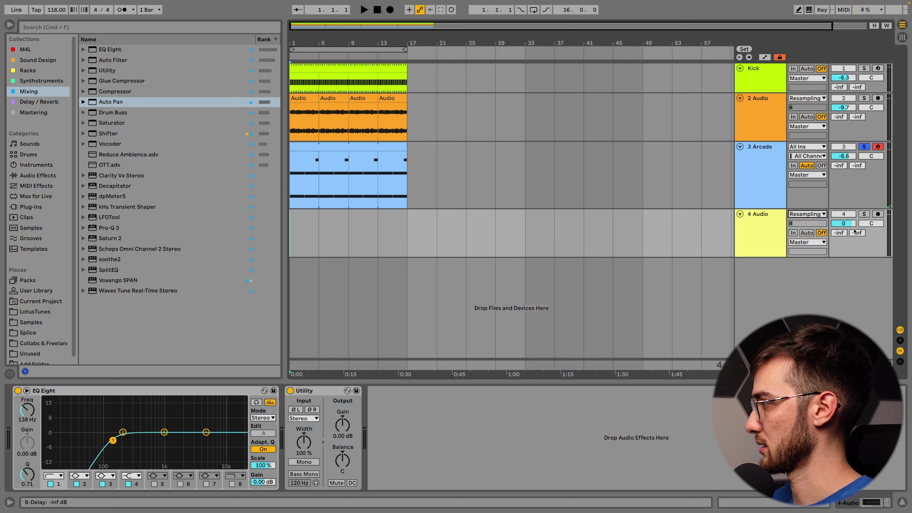
left_click(877, 214)
key("F9")
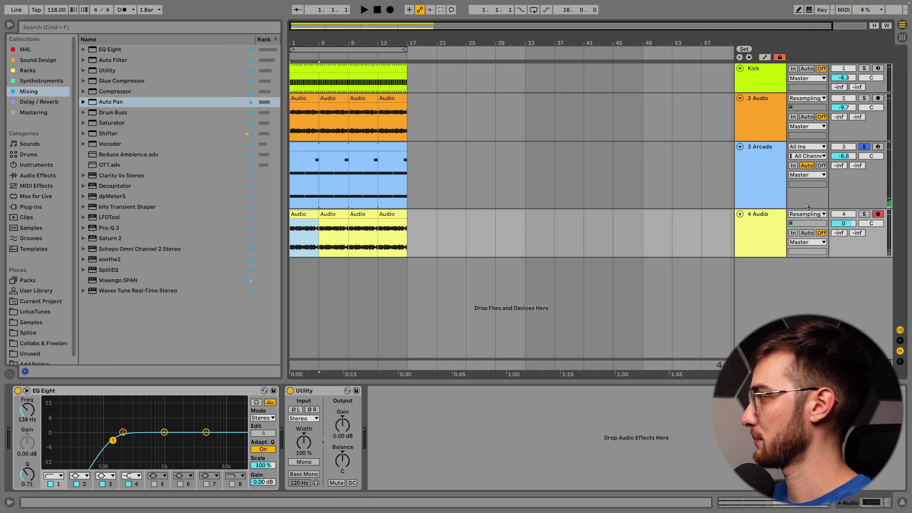
Step: Move the Arcade clips to bar 17 and open the line browser in Arcade
left_click_drag(348, 172, 466, 173)
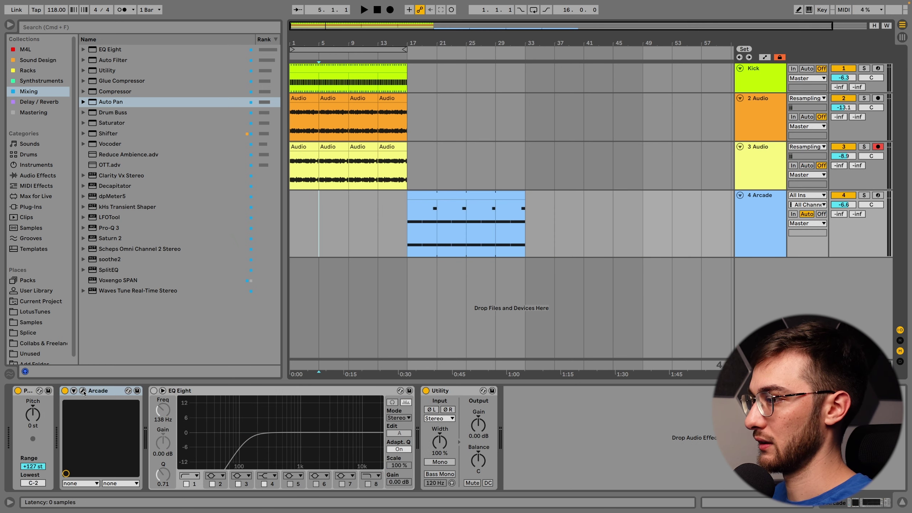
left_click(82, 391)
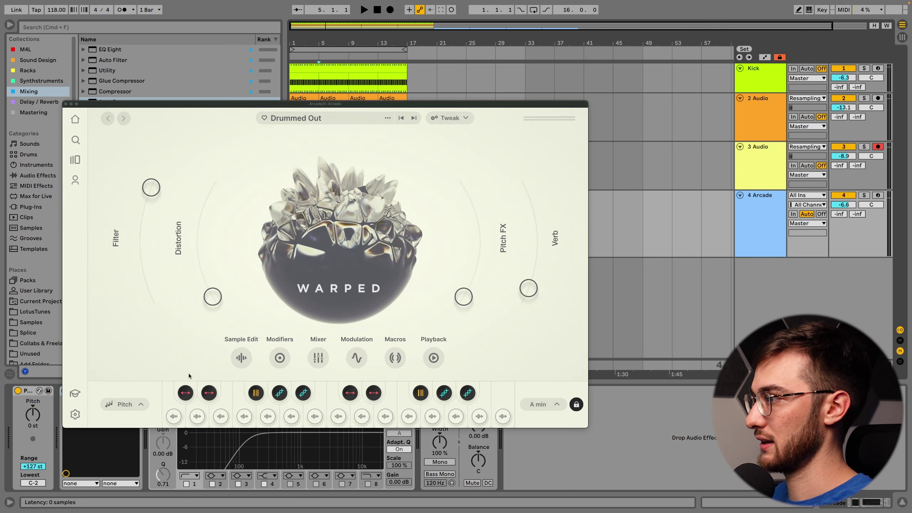
left_click(218, 183)
left_click(76, 160)
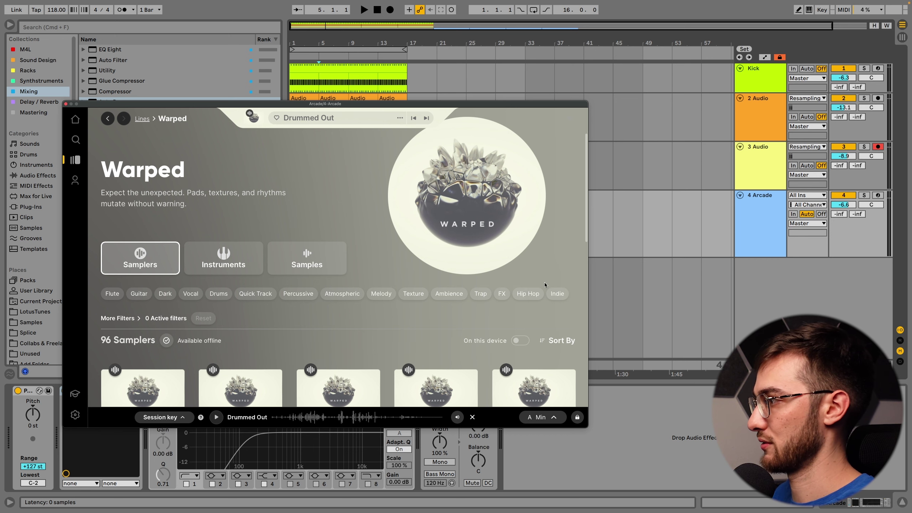
Step: Leave the Warped samplers, browse Arcade's full list of lines and open Rhythm Culture
scroll(581, 232, "down", 5)
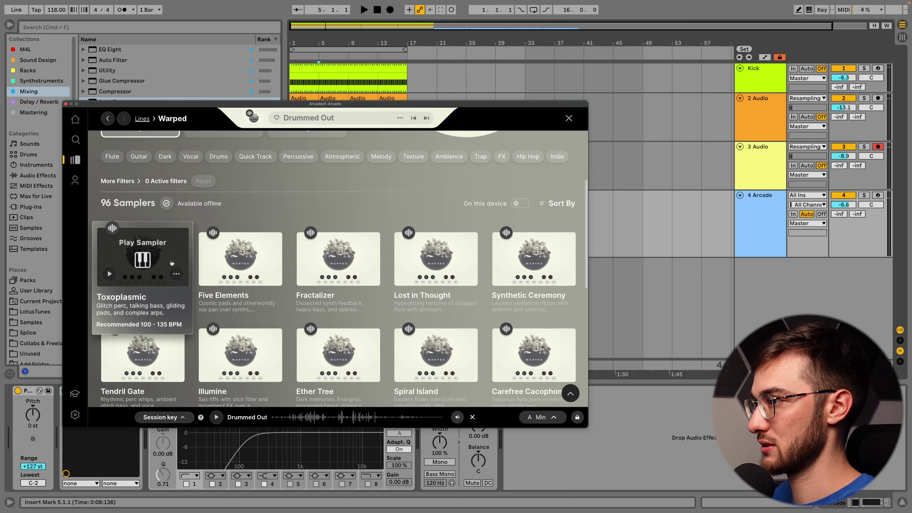
left_click(176, 274)
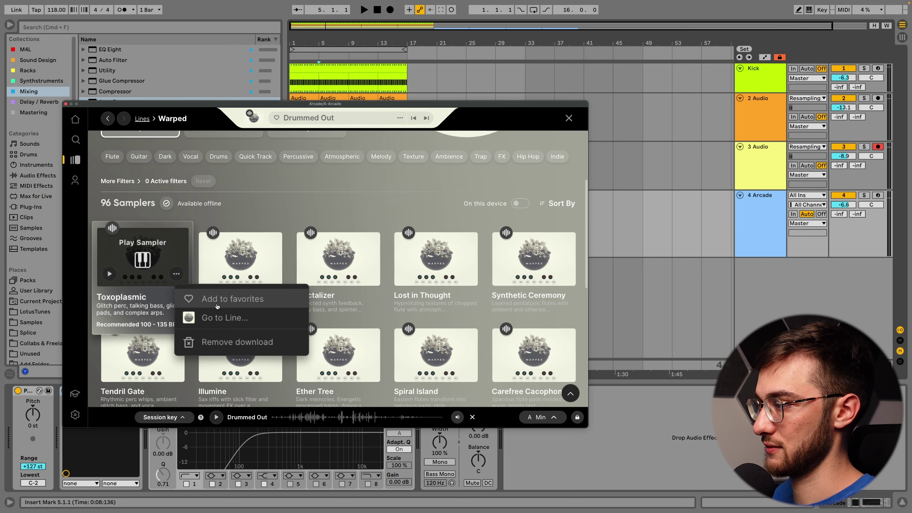
left_click(291, 209)
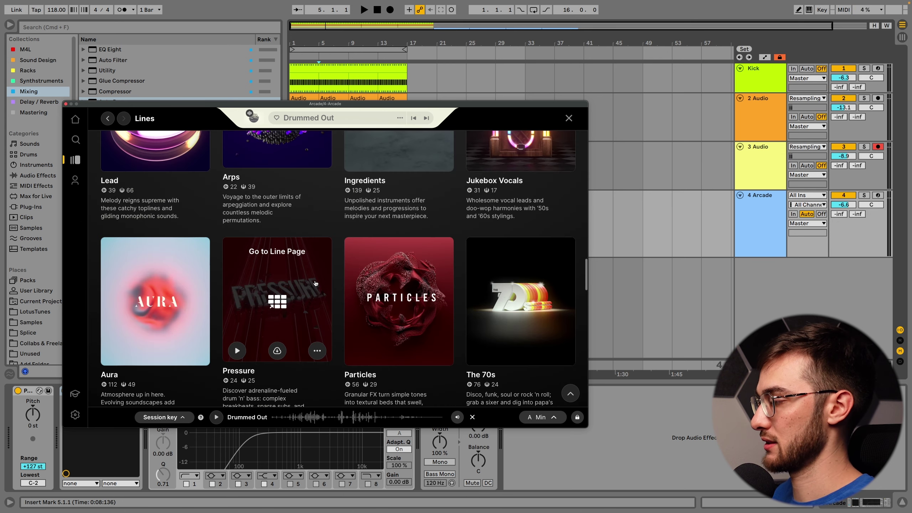
scroll(316, 284, "down", 10)
scroll(307, 279, "down", 15)
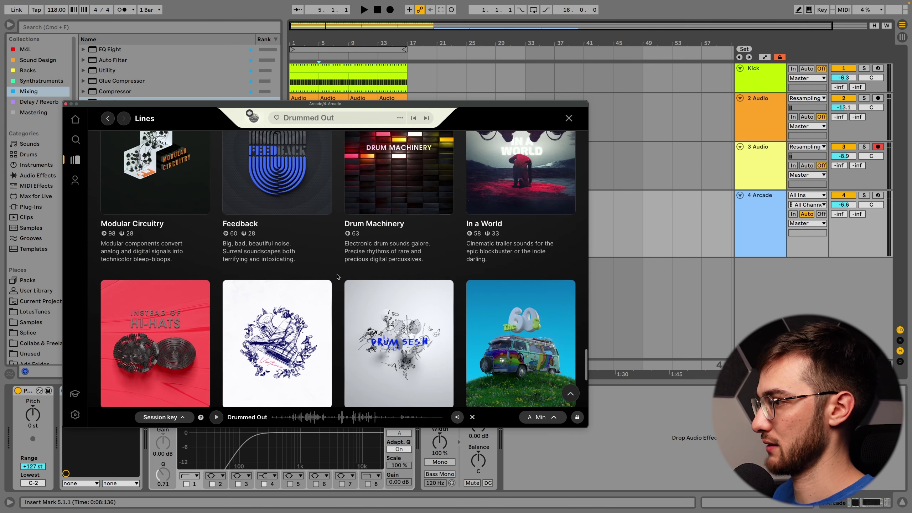
scroll(337, 277, "down", 5)
mouse_move(401, 226)
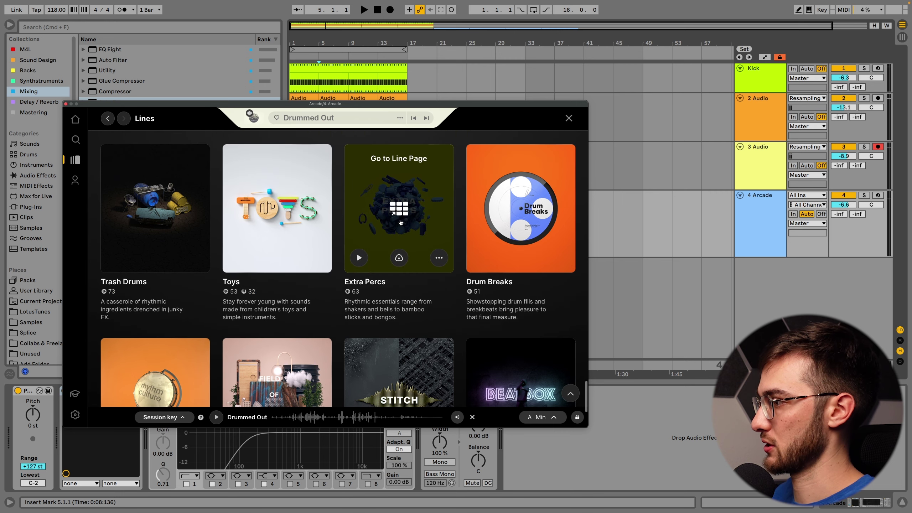
scroll(312, 238, "down", 4)
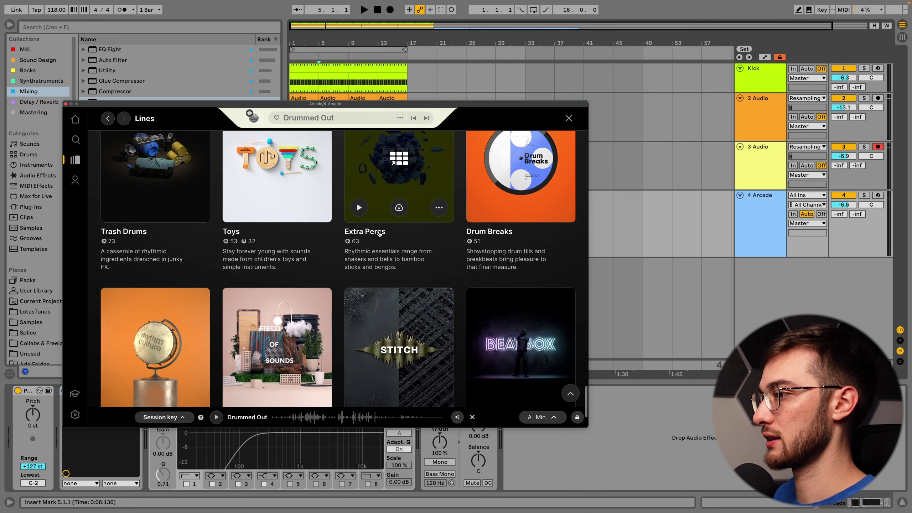
mouse_move(312, 237)
left_click(156, 254)
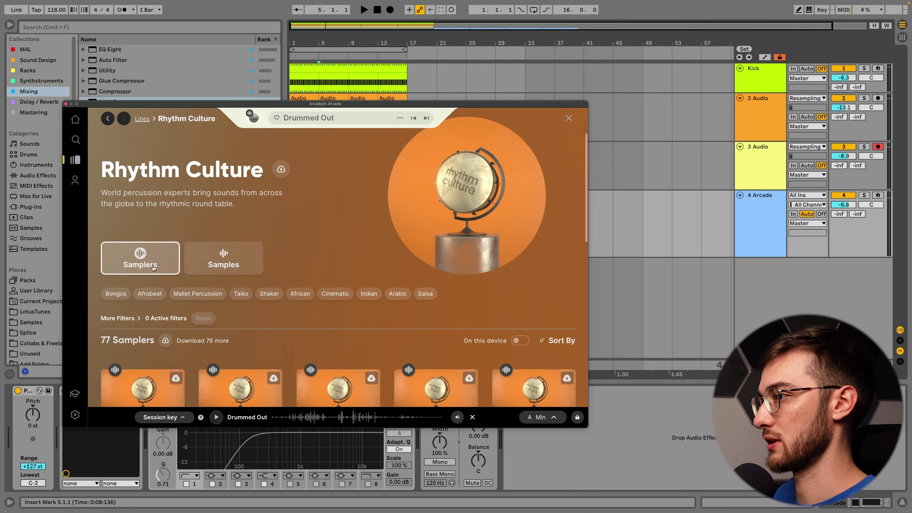
Step: Look through the Rhythm Culture samplers and preview Joyous Circles
scroll(520, 222, "down", 4)
mouse_move(402, 276)
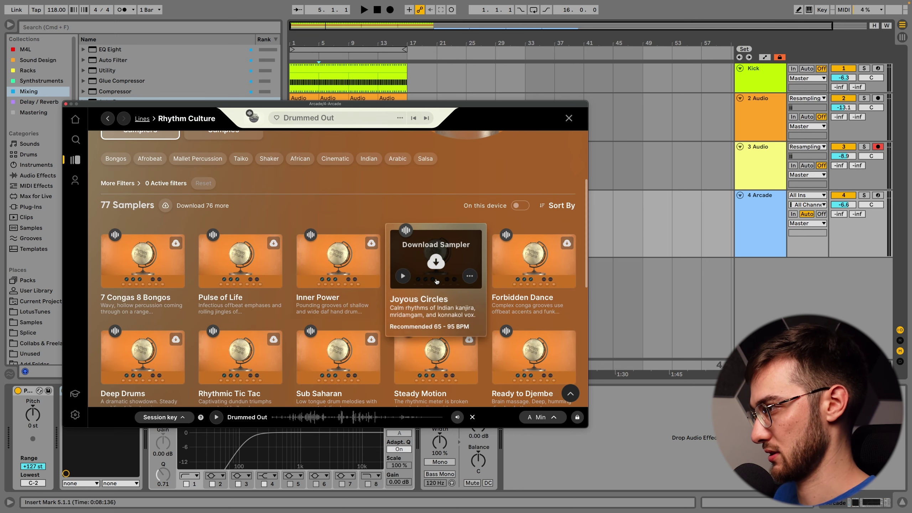
left_click(403, 276)
left_click(403, 275)
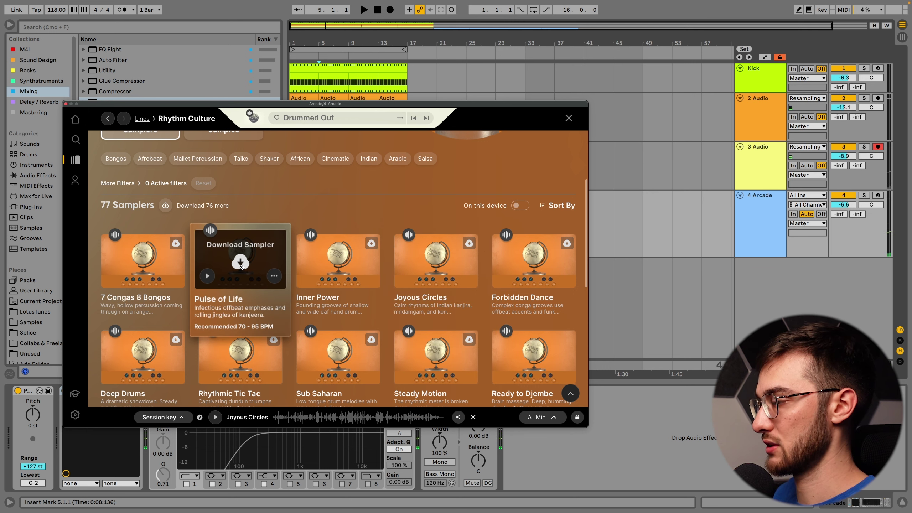
Step: Download 7 Congas 8 Bongos, limit the list to samplers on this device and load it
mouse_move(241, 270)
mouse_move(145, 261)
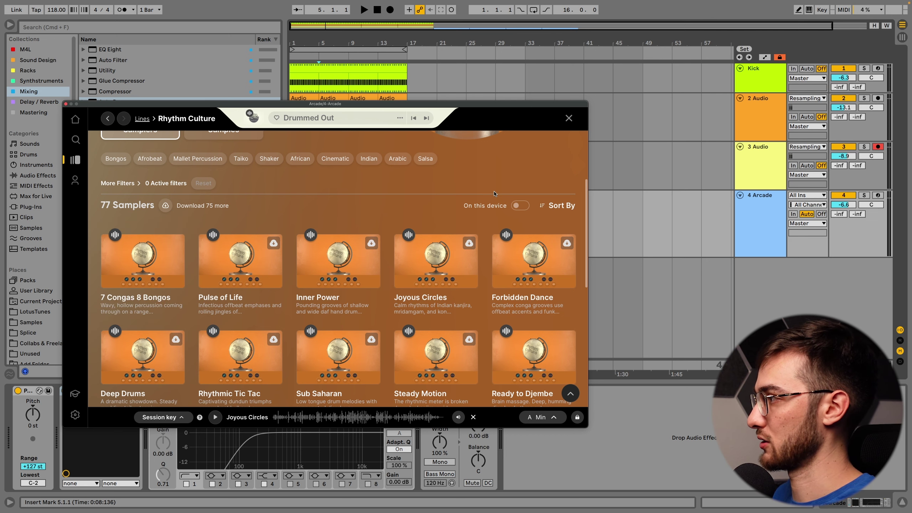
left_click(516, 207)
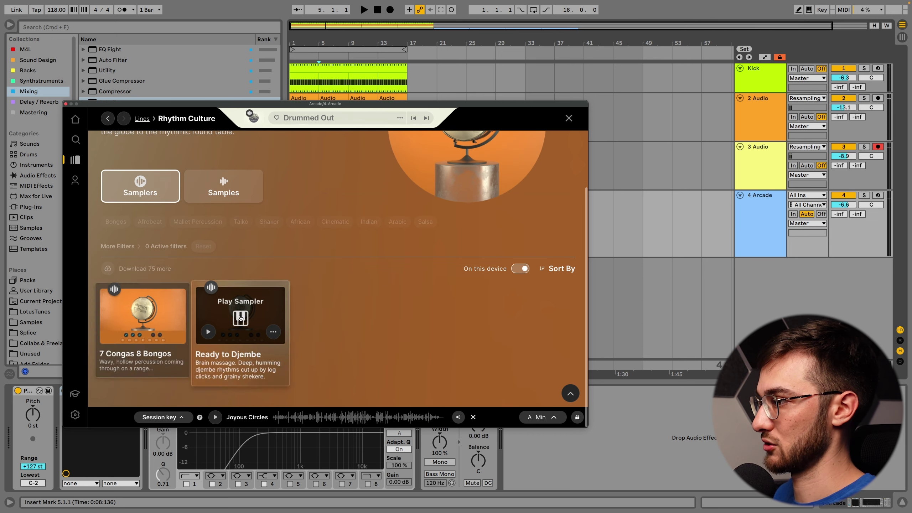
mouse_move(147, 327)
mouse_move(242, 318)
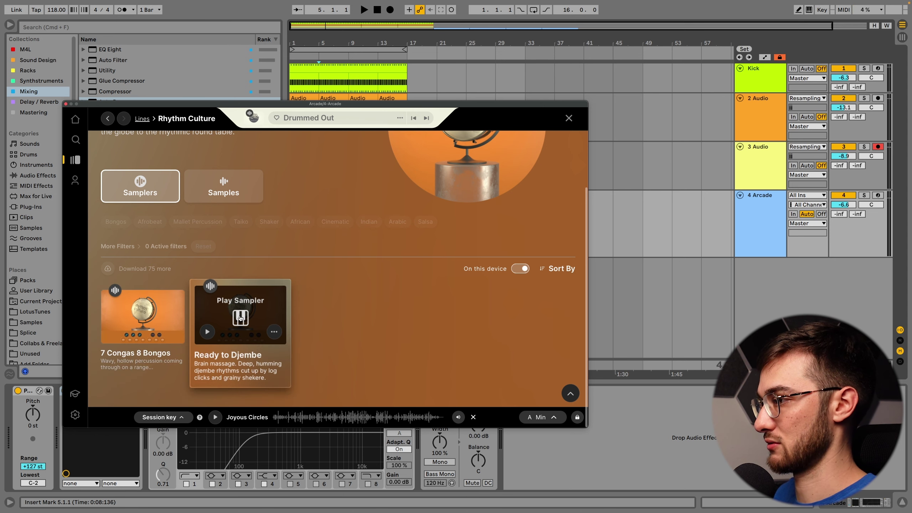
left_click(147, 323)
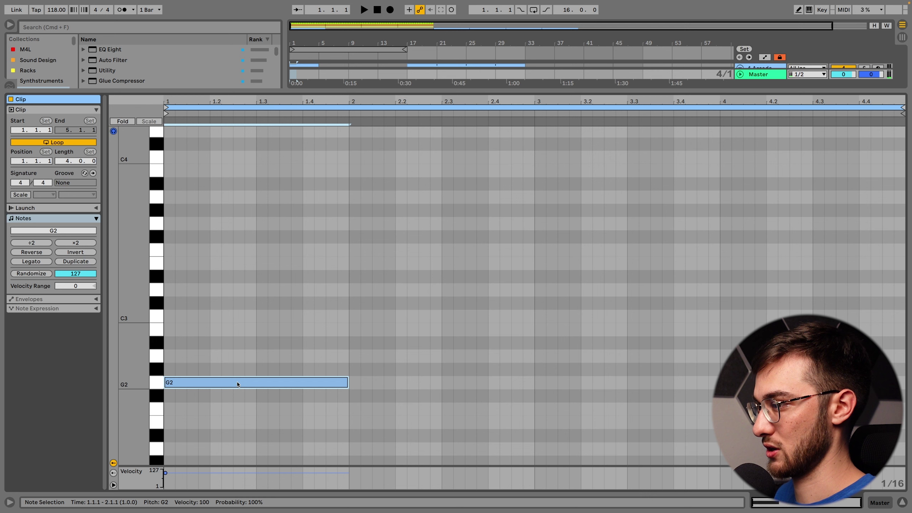
Step: In the new Arcade clip, audition the opening note on F2 and add an A#2 note at 1.3
left_click_drag(237, 384, 236, 407)
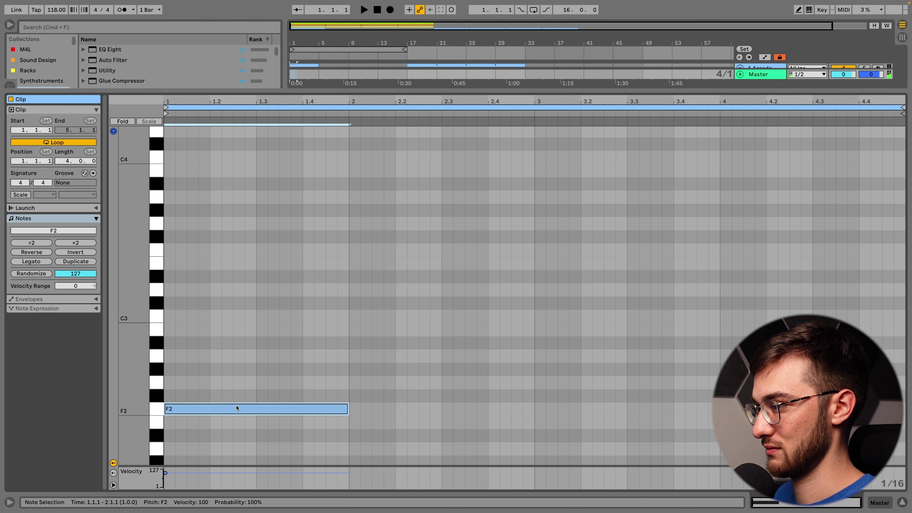
key("space")
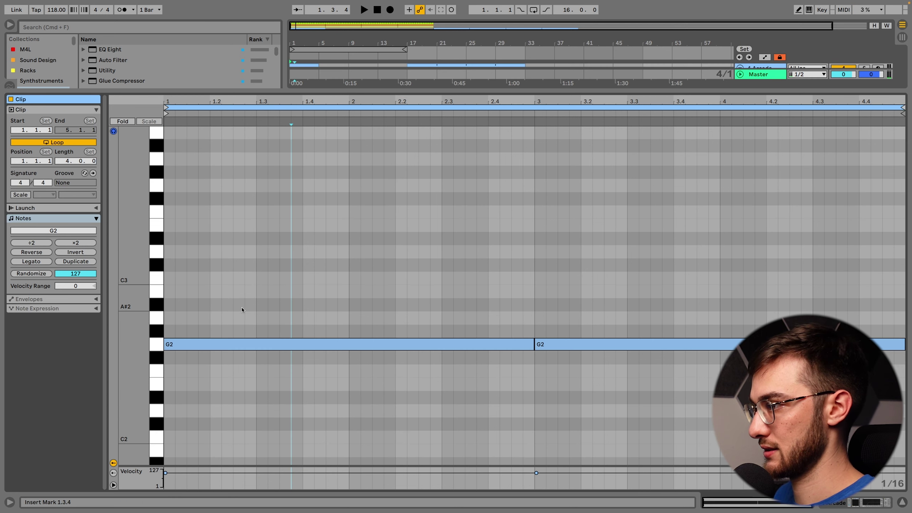
double_click(258, 304)
left_click_drag(267, 304, 309, 304)
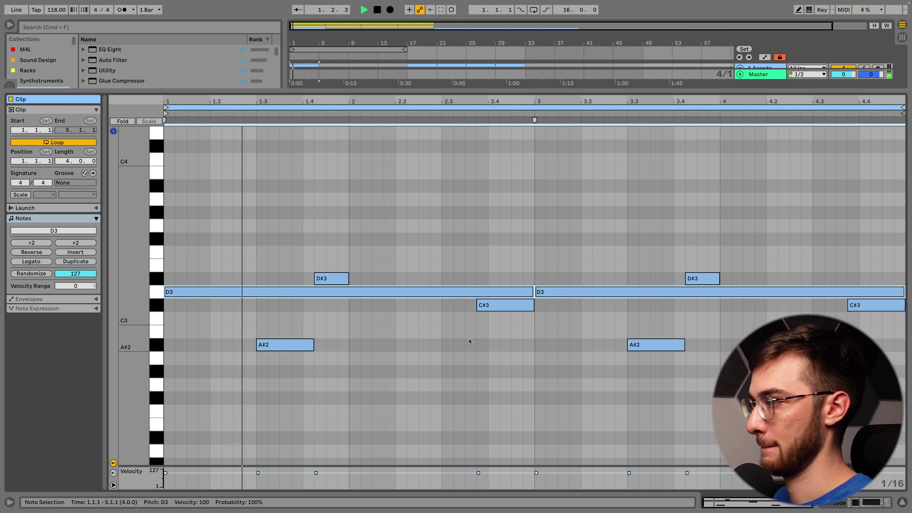
Step: Play the pattern, move its two long notes to B3 and layer matching C4 notes above them
key("space")
key("space")
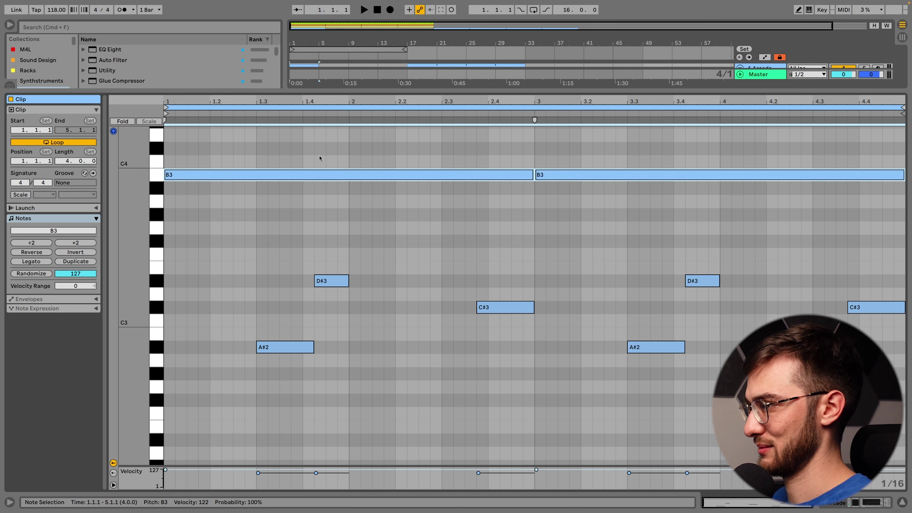
key("Up")
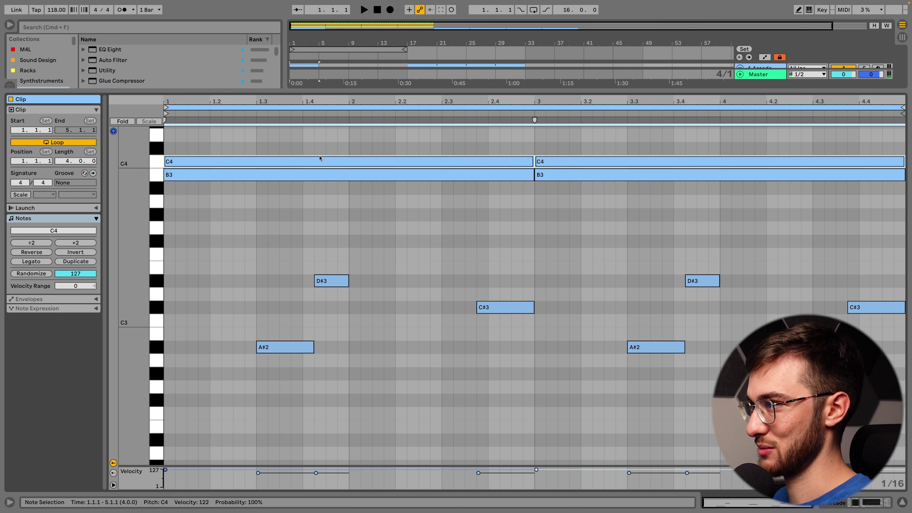
key("space")
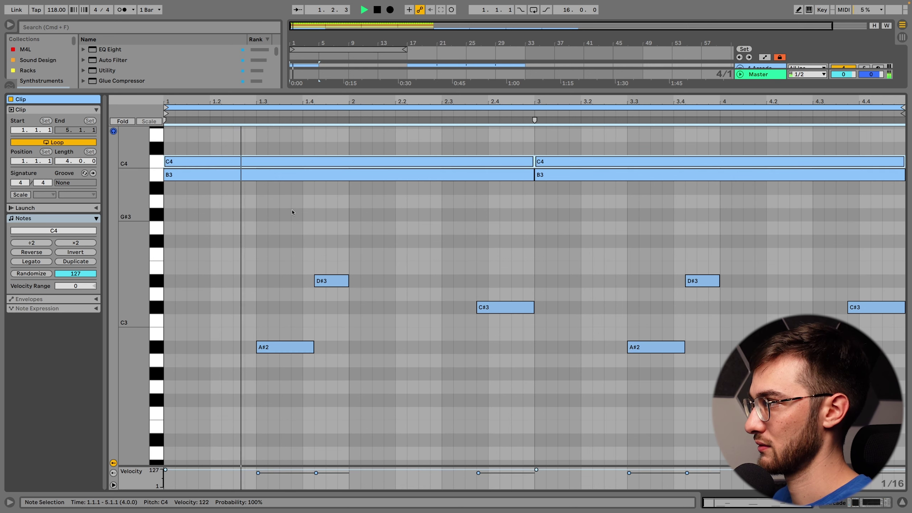
key("space")
Step: Add a short D3 note, play it, move it to 1.2.2 and set its velocity to 65
left_click_drag(430, 212, 526, 159)
left_click(236, 222)
scroll(189, 327, "down", 1)
double_click(210, 282)
key("space")
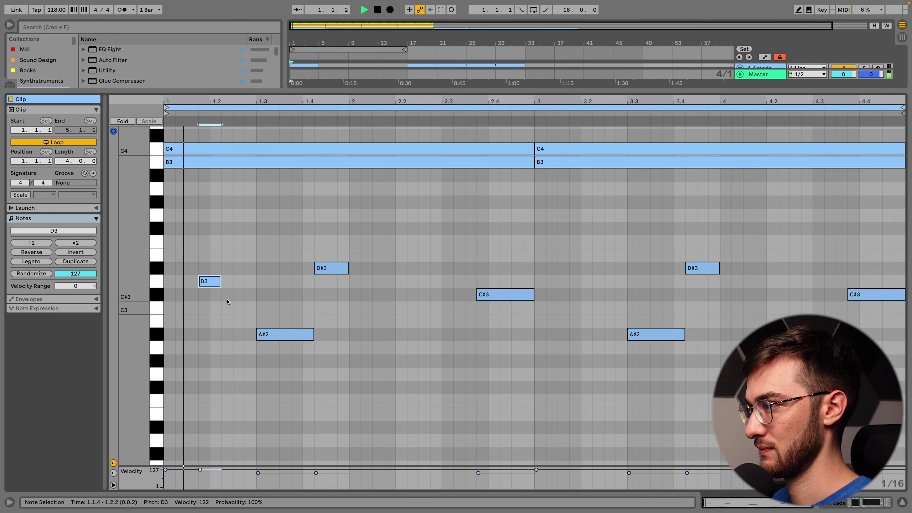
left_click_drag(210, 282, 232, 282)
scroll(234, 304, "down", 3)
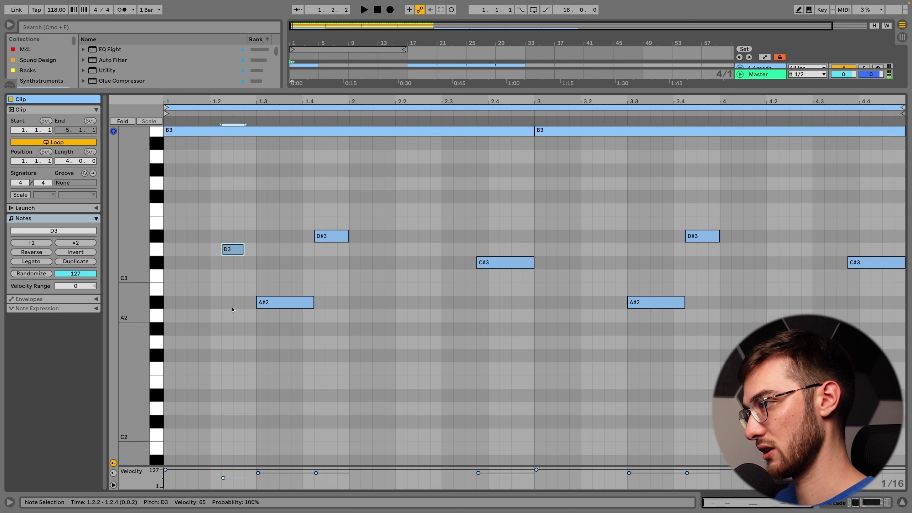
Step: Move the short D3 note to F2, delete the A#2 and D#3 notes around 3.3, and place a short F2 note at 3.4.3
left_click_drag(229, 253, 235, 352)
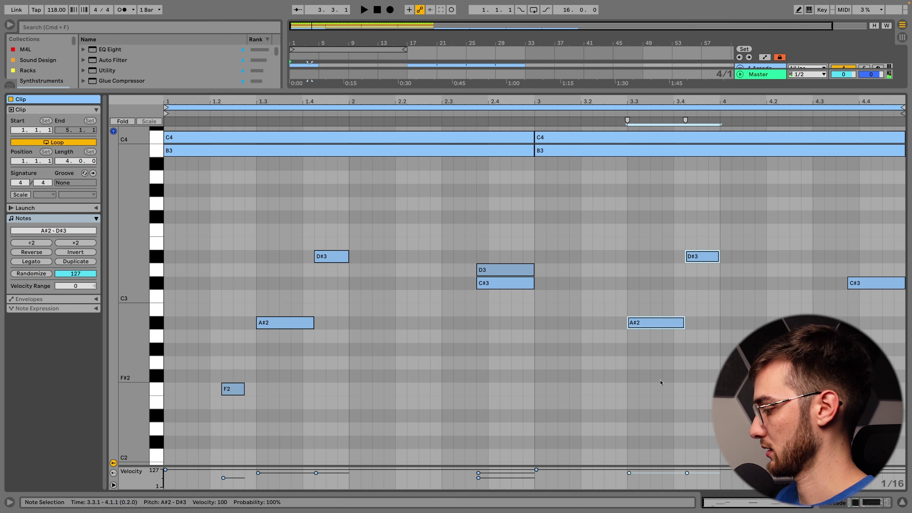
key("Delete")
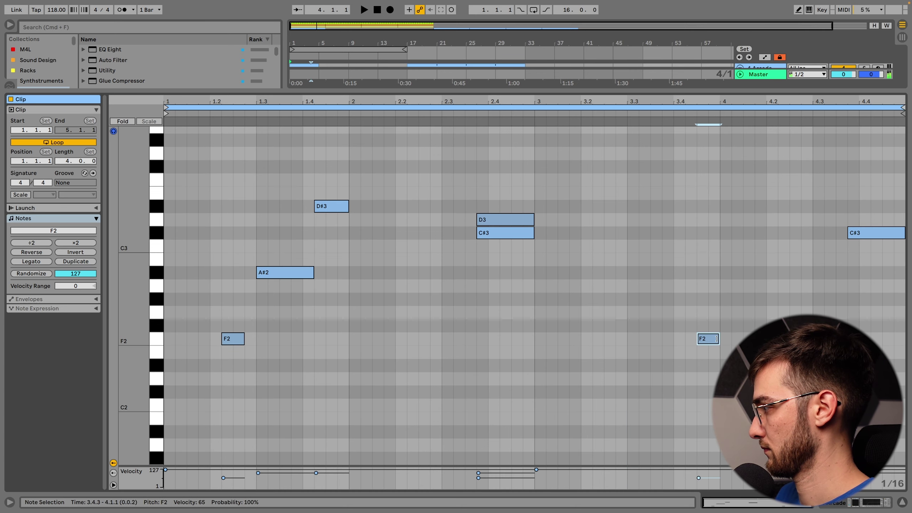
left_click(618, 342)
key("space")
scroll(649, 343, "down", 1)
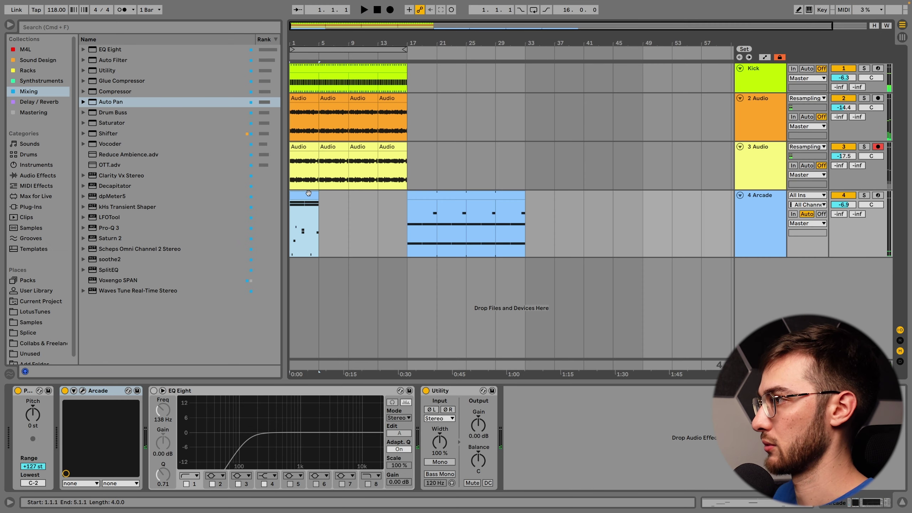
Step: Repeat the four-bar Arcade clip until it fills the arrangement up to bar 17
key("Right")
key("Right")
key("Right")
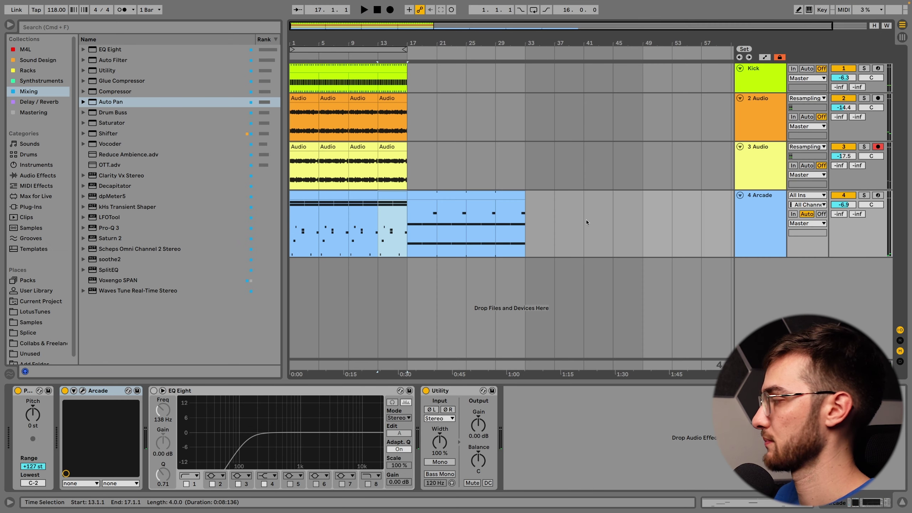
Step: Move the older Arcade clips from bar 17 to bar 33 and duplicate the Arcade track
left_click(760, 214)
left_click_drag(437, 196, 554, 197)
left_click(759, 213)
key("super+d")
Step: Freeze and flatten the original Arcade track, and delete its audio after bar 17
right_click(760, 220)
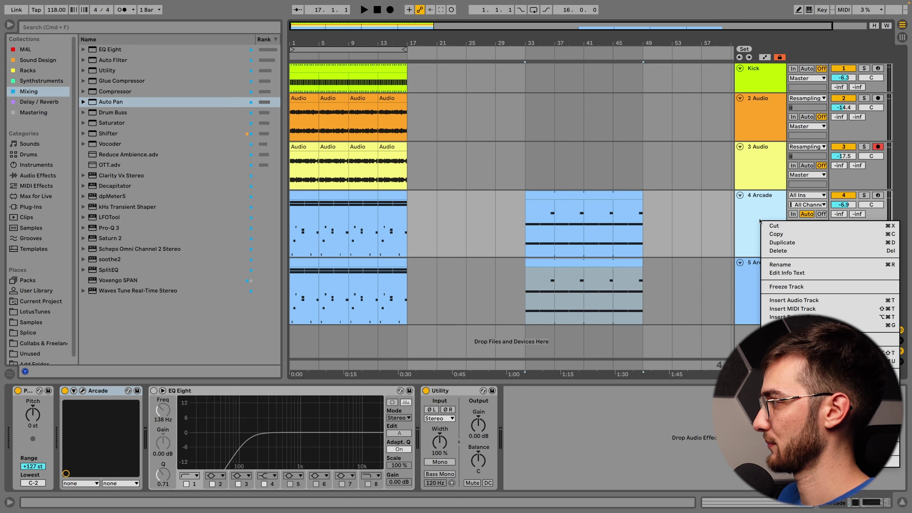
left_click(781, 288)
right_click(755, 227)
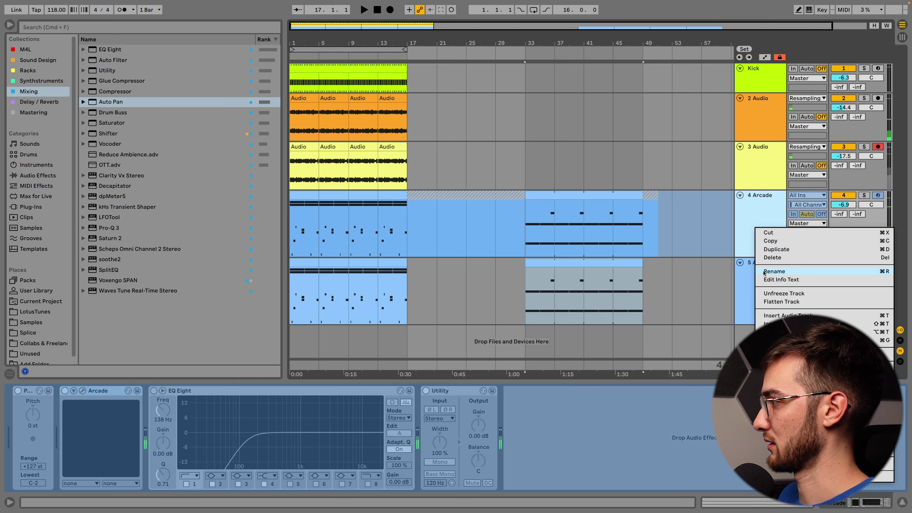
left_click(778, 304)
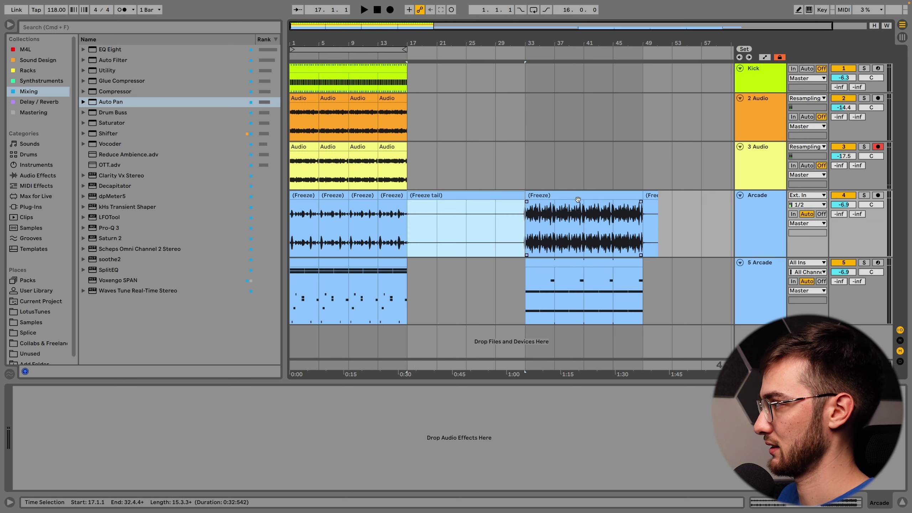
left_click(658, 198, "shift")
key("Delete")
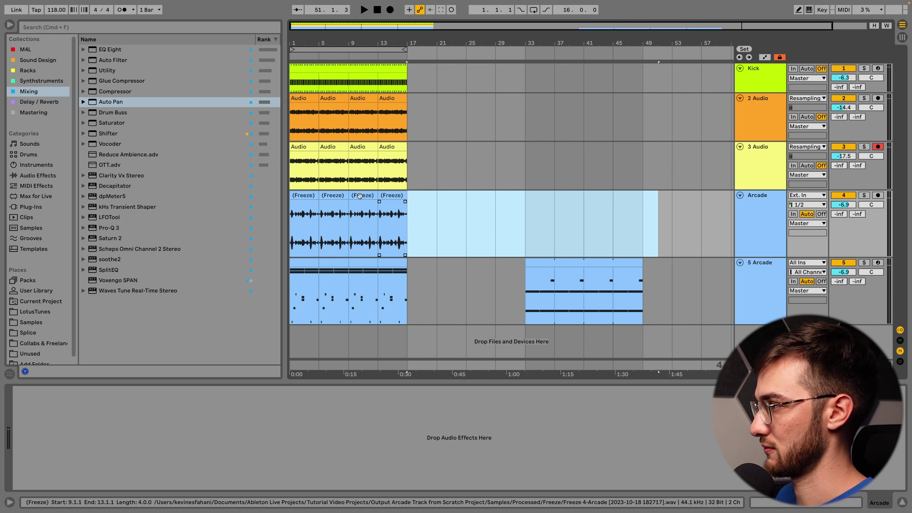
Step: Add Auto Pan to the flattened Arcade track with its Amount at 59.5%, and play the groove
left_click(300, 193)
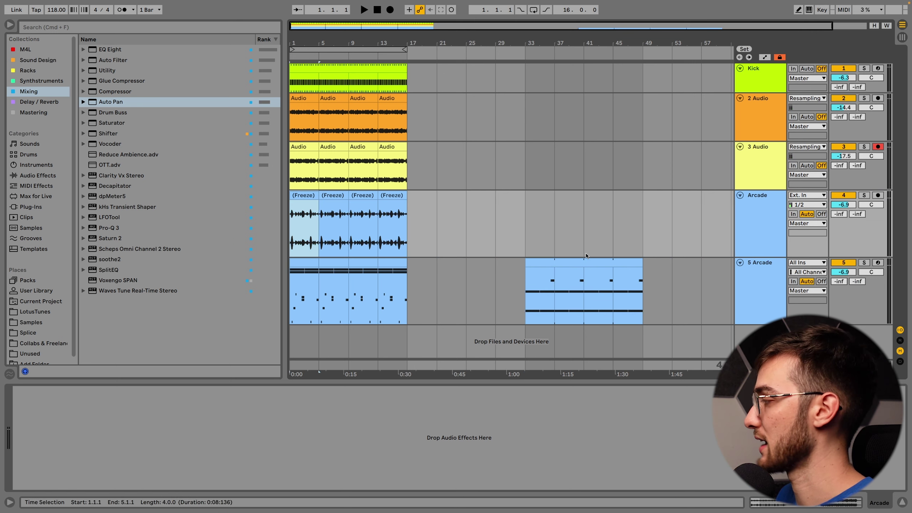
left_click(307, 264)
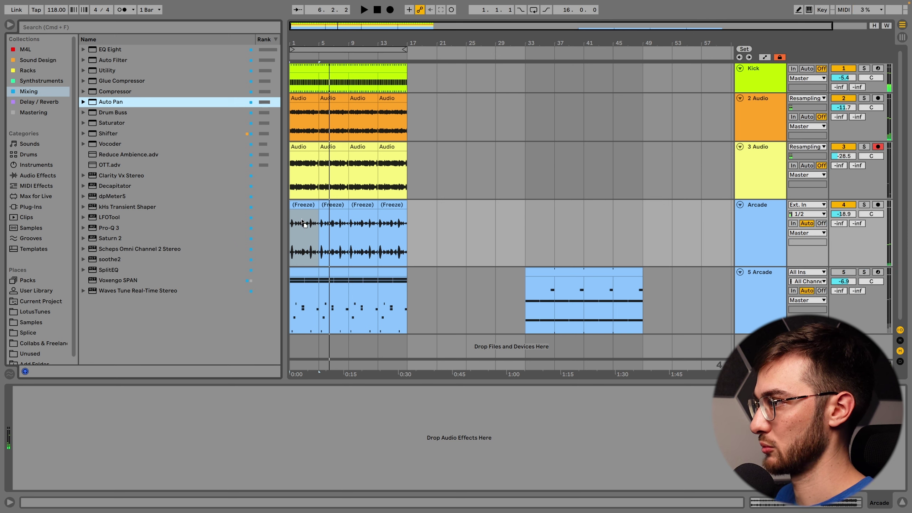
left_click_drag(303, 223, 303, 223)
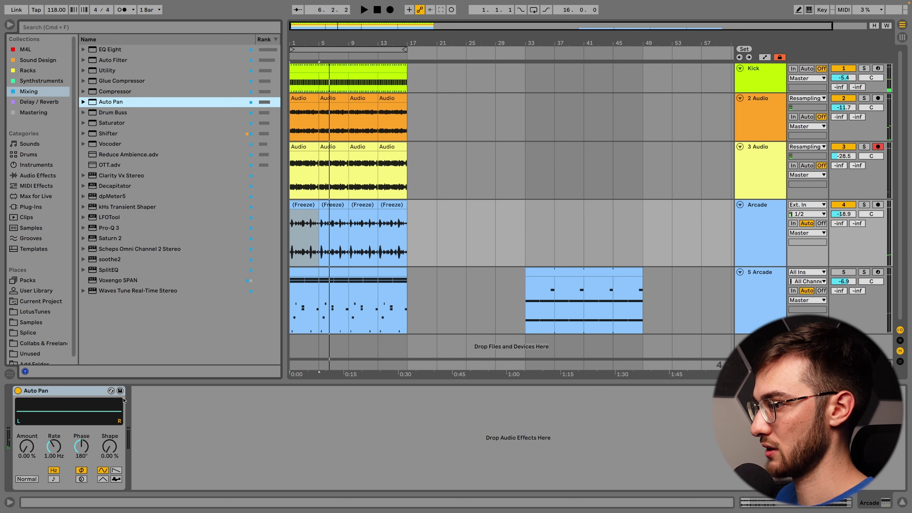
key("space")
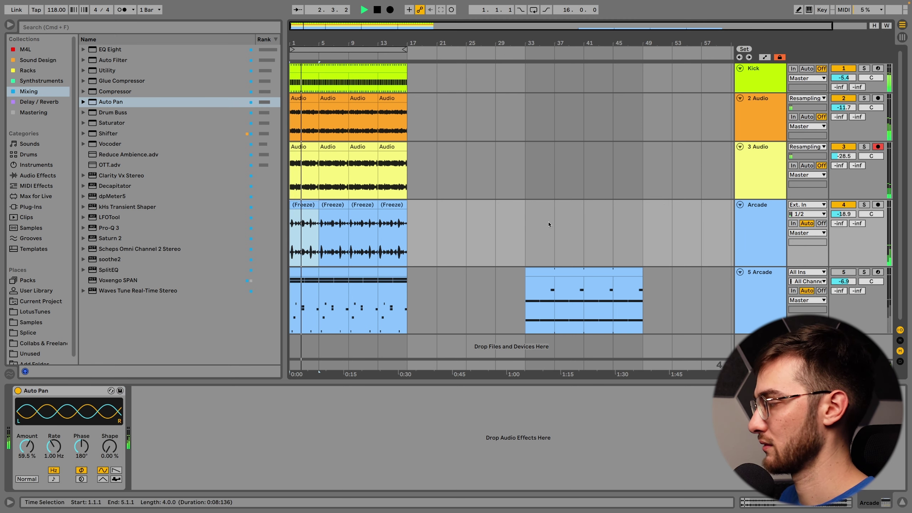
Step: Set the flattened Arcade track's volume to -13.3 dB while listening to the groove
left_click_drag(842, 214, 842, 216)
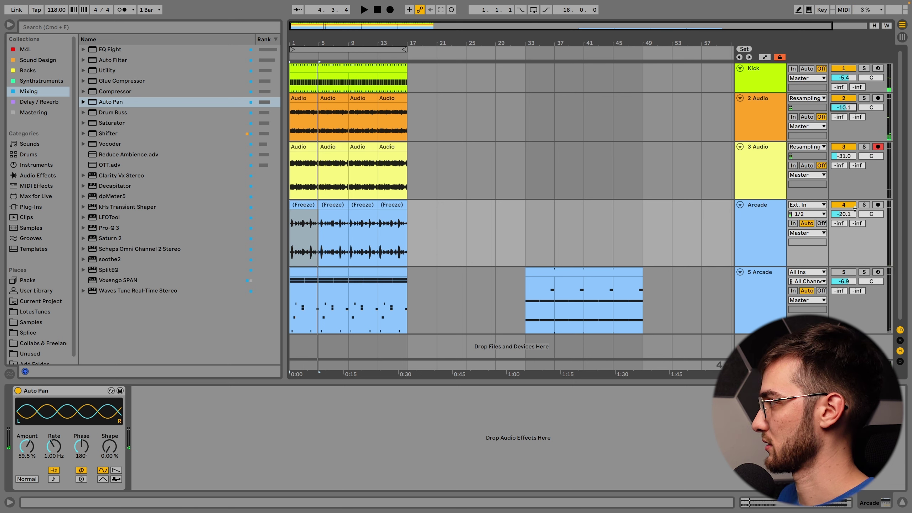
left_click_drag(842, 214, 843, 208)
key("space")
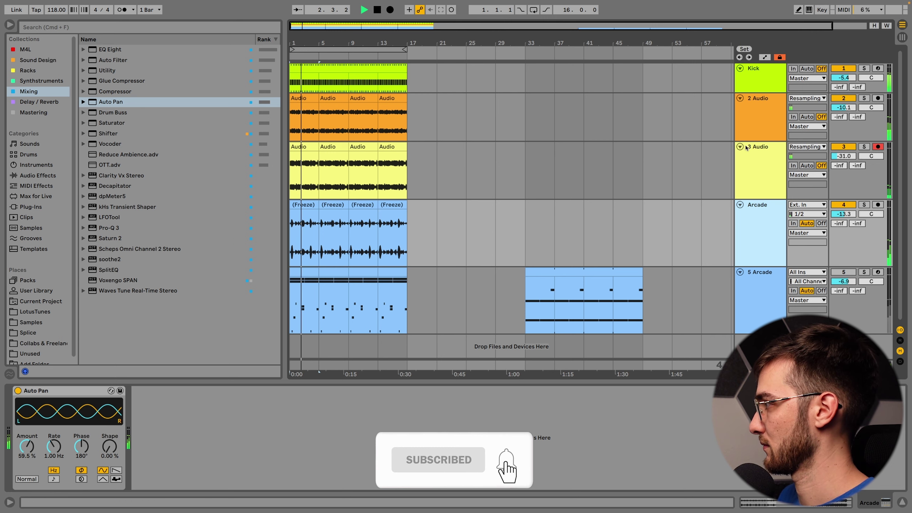
Step: Group the two resampled audio tracks and the flattened Arcade track as "Drums Hi+", and reactivate the Arcade MIDI track
left_click(748, 119)
key("space")
key("super+g")
key("super+r")
type("Drums Hi+")
key("Return")
left_click(850, 265)
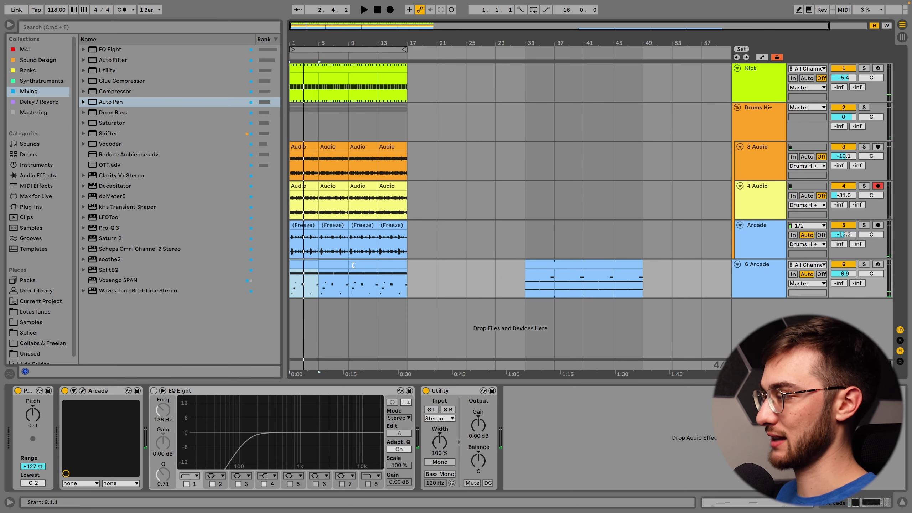
Step: Open Arcade on the MIDI track and go to the Field Of Sounds line from the list of lines
left_click(384, 264)
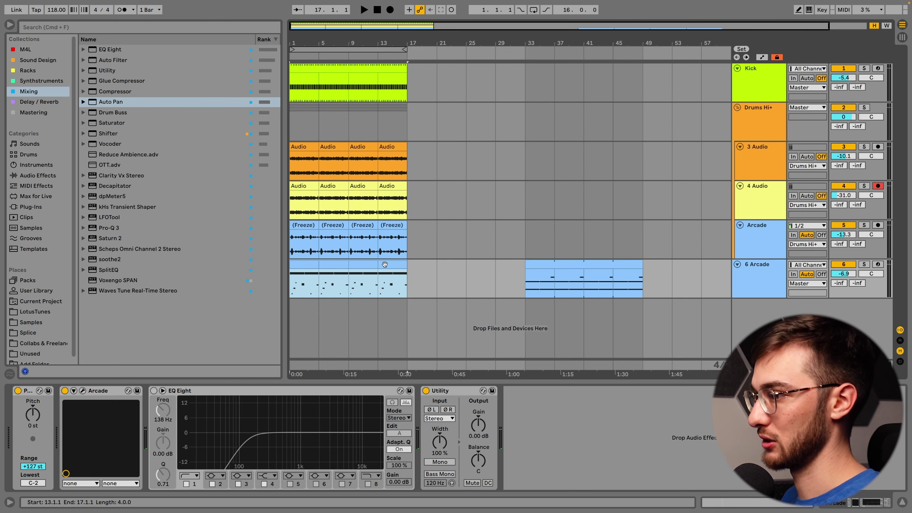
left_click(82, 390)
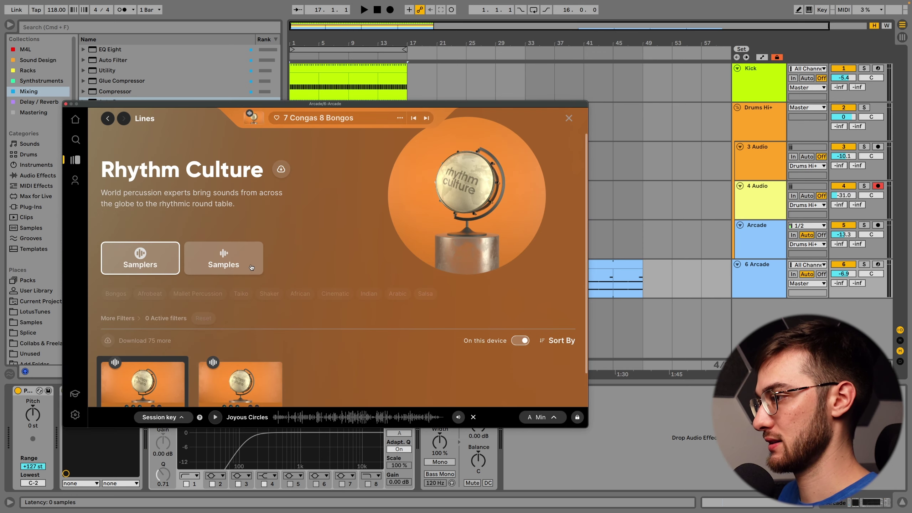
left_click(111, 121)
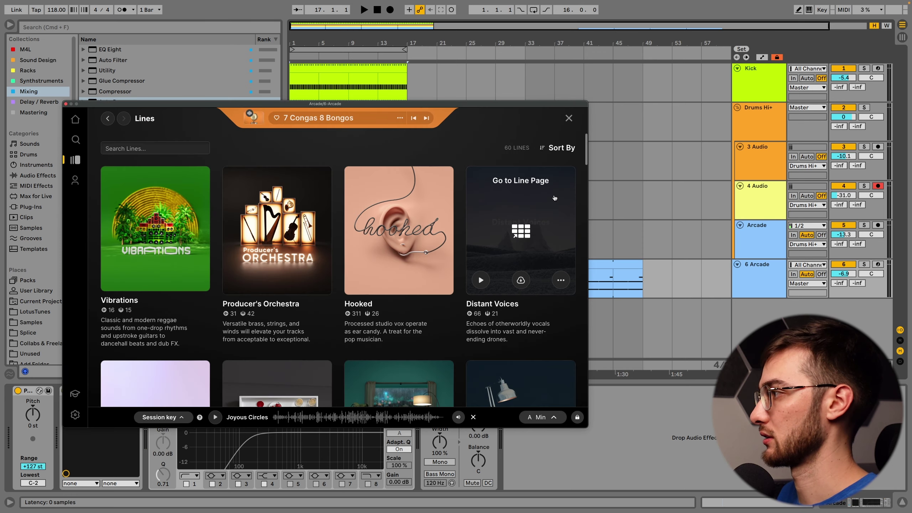
left_click_drag(586, 163, 569, 382)
scroll(569, 382, "down", 10)
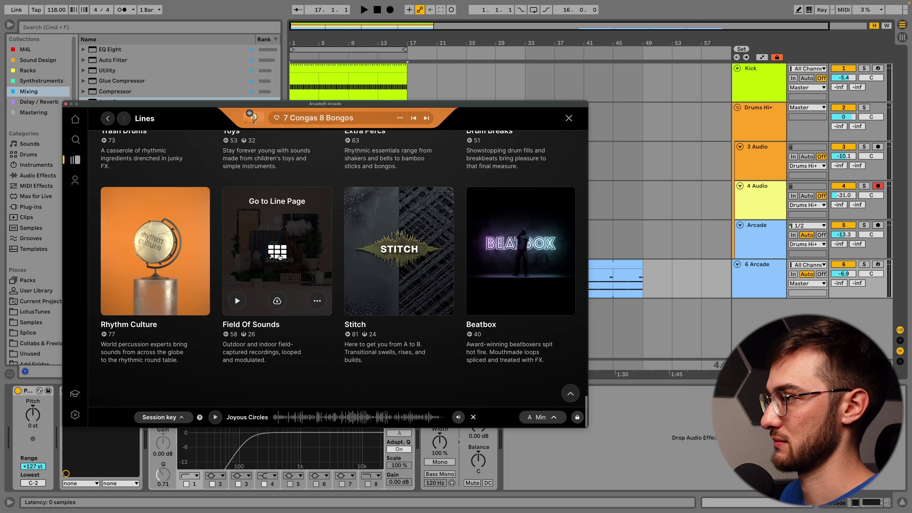
left_click(279, 256)
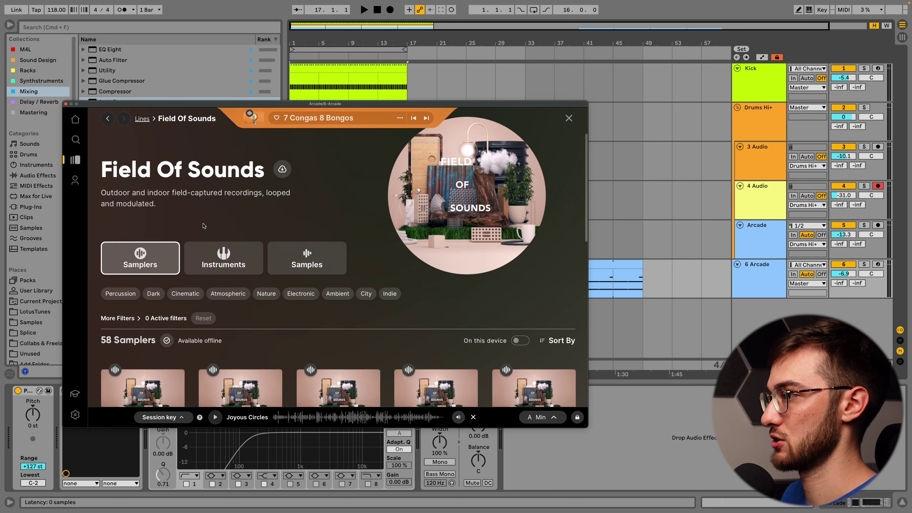
Step: Preview the Lost Civilization and Forestation samplers and load Forestation
scroll(194, 232, "down", 5)
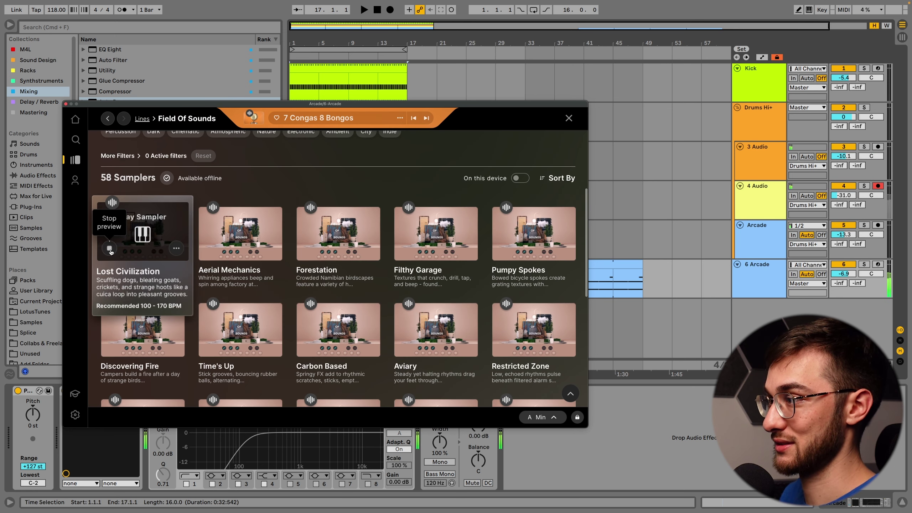
left_click(305, 248)
left_click(304, 249)
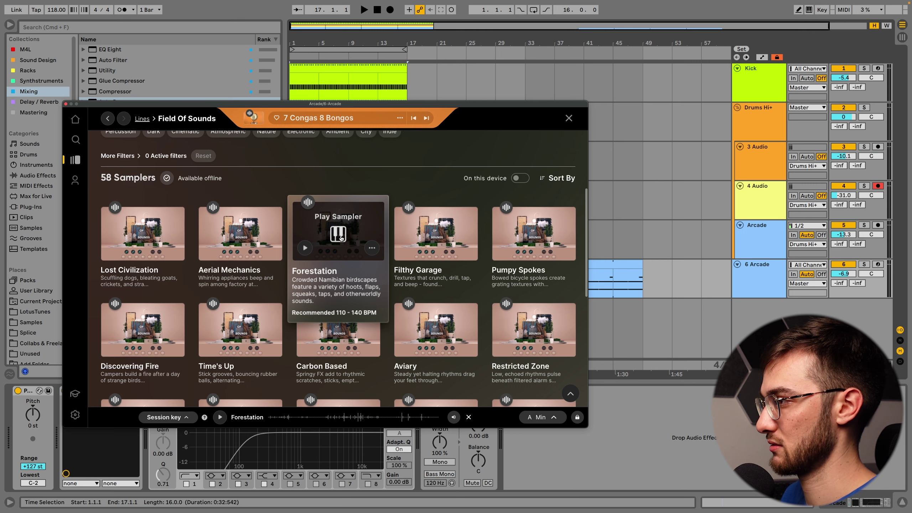
left_click(338, 234)
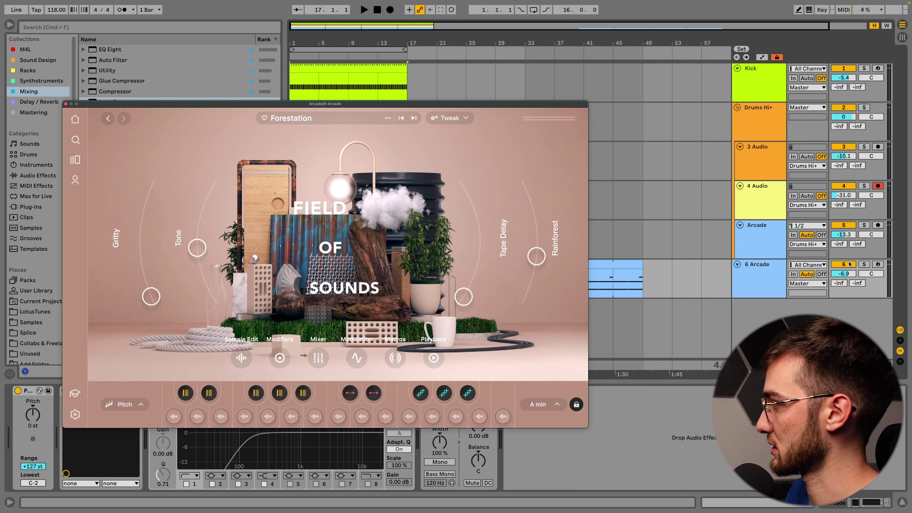
Step: Arm the Arcade MIDI track, shift its opening clips to bar 17 and fill bars 1 to 16 with a new Forestation pattern
left_click(877, 265)
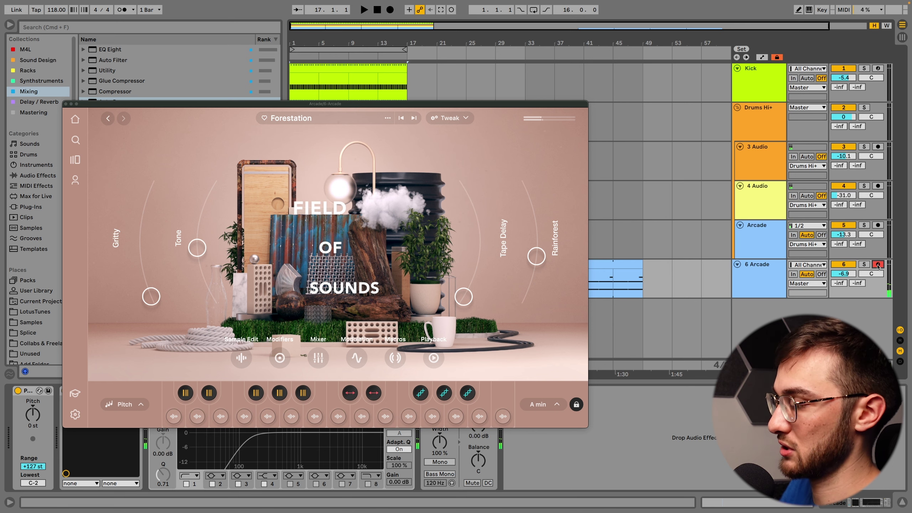
left_click(65, 104)
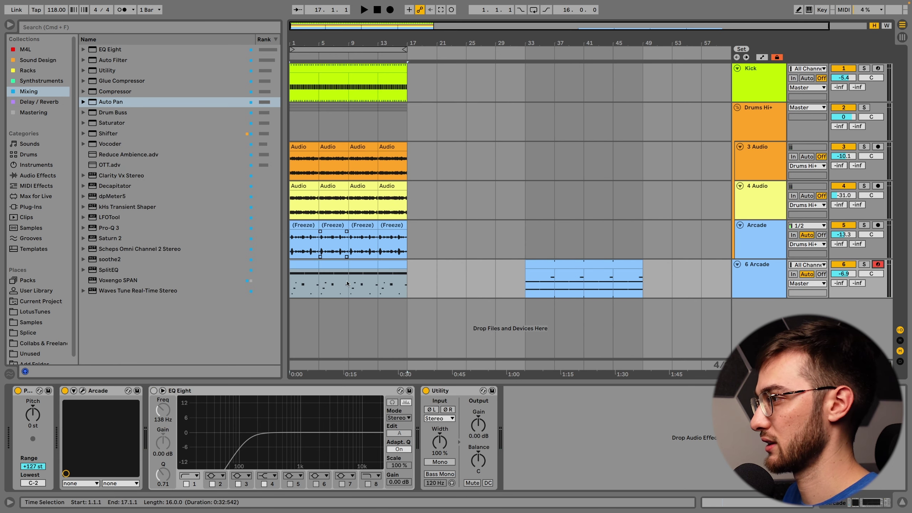
left_click(307, 267)
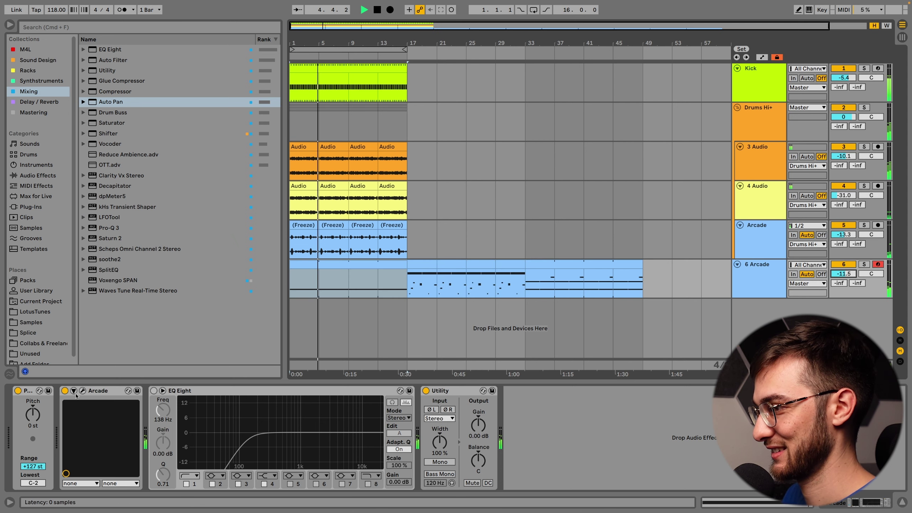
Step: Raise Forestation's Tone macro and slightly adjust its Gritty macro during playback
left_click(82, 390)
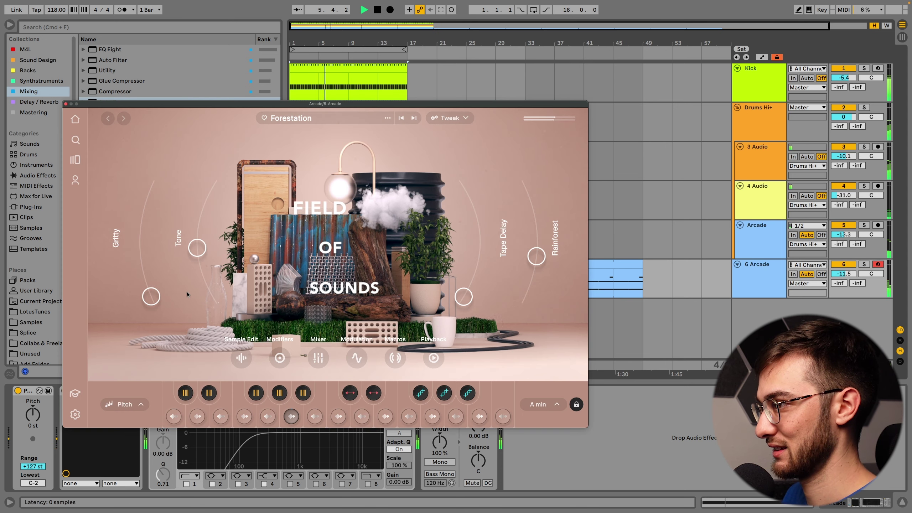
left_click_drag(197, 247, 213, 205)
left_click_drag(150, 297, 151, 295)
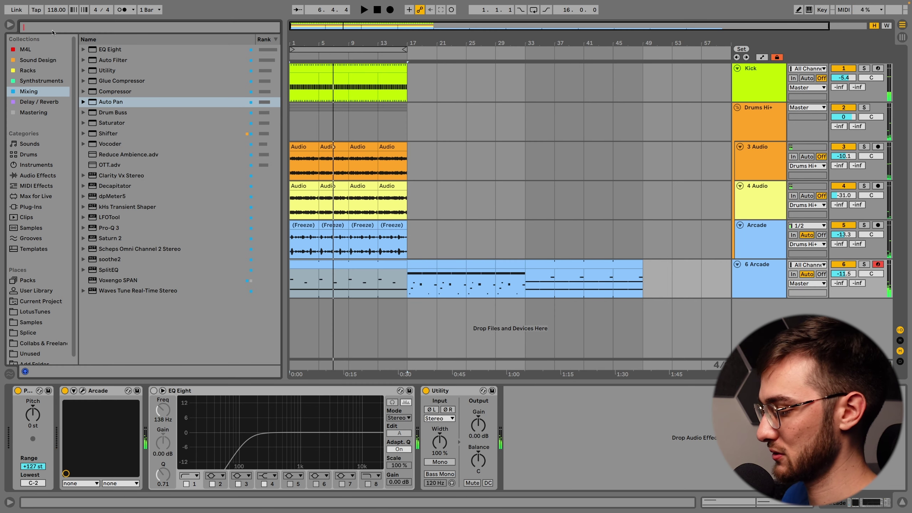
Step: Search the audio effects for "reduce" and add the Reduce Ambience Multiband Dynamics preset after Utility on the Arcade track
left_click(52, 29)
type("reduce")
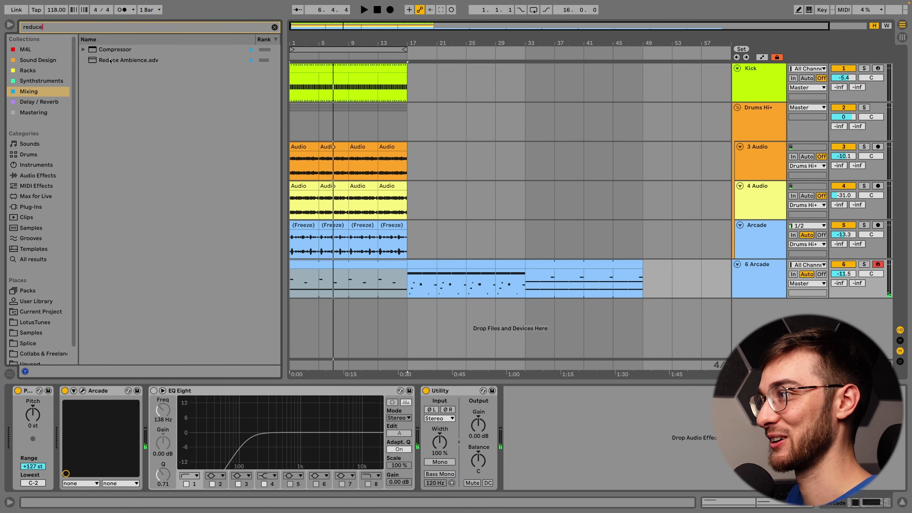
left_click(33, 179)
left_click(85, 50)
left_click(90, 60)
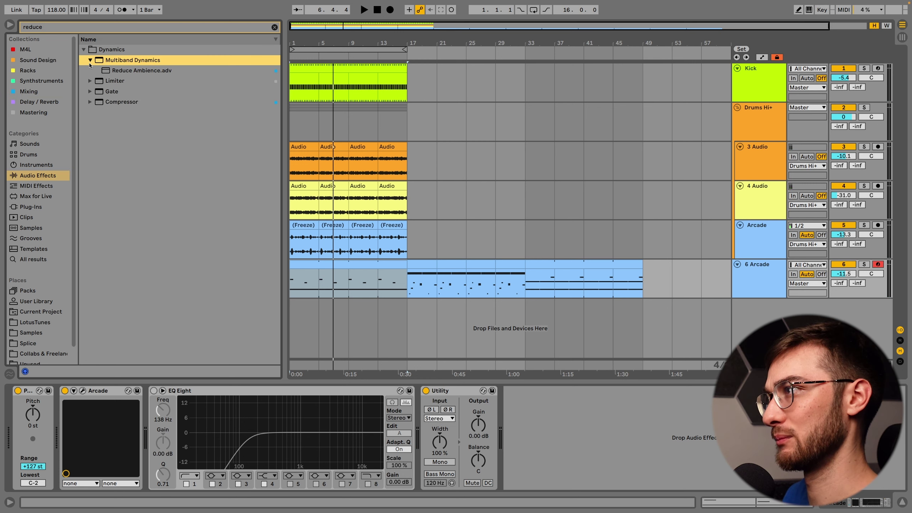
left_click_drag(121, 73, 484, 398)
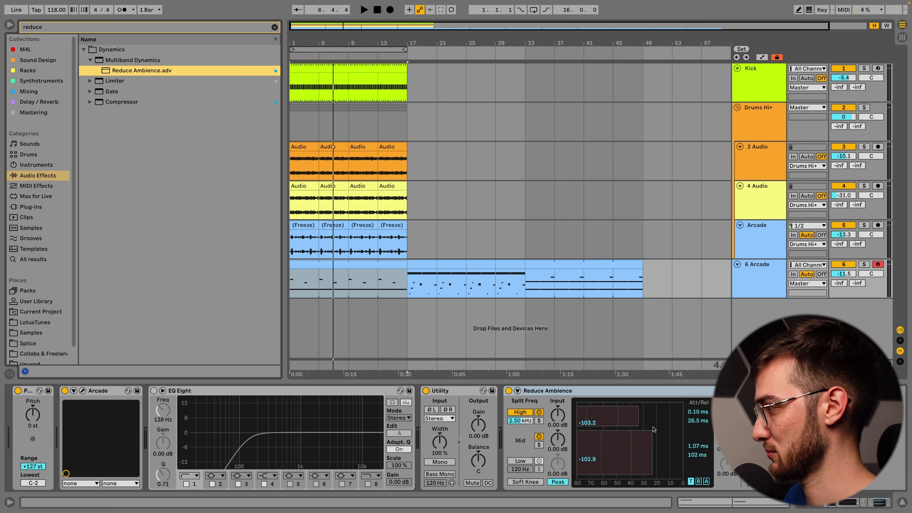
Step: Play the groove, move the EQ Eight behind Reduce Ambience, switch it on and set its low cut to 599 Hz
key("space")
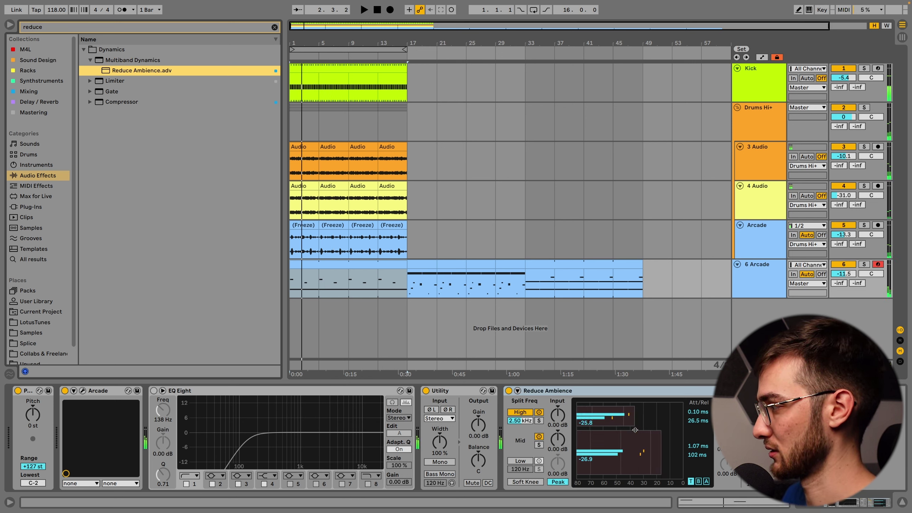
key("space")
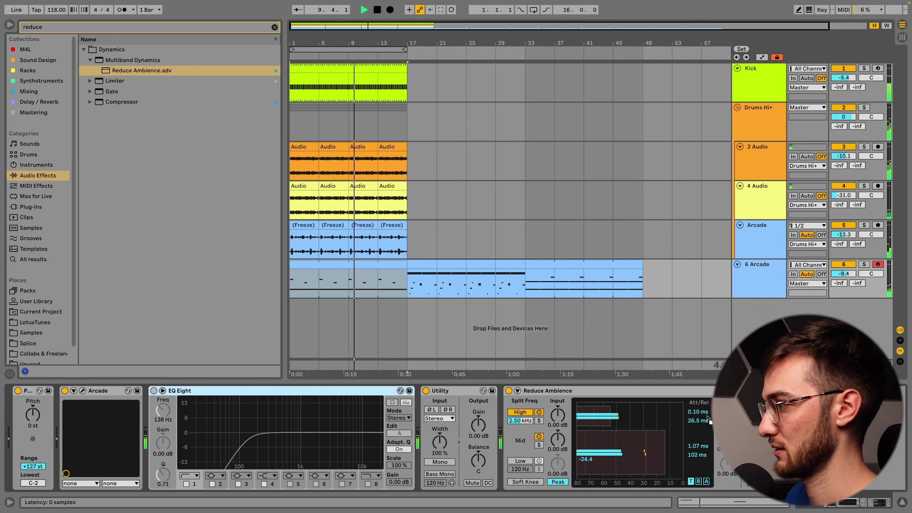
left_click_drag(240, 391, 508, 392)
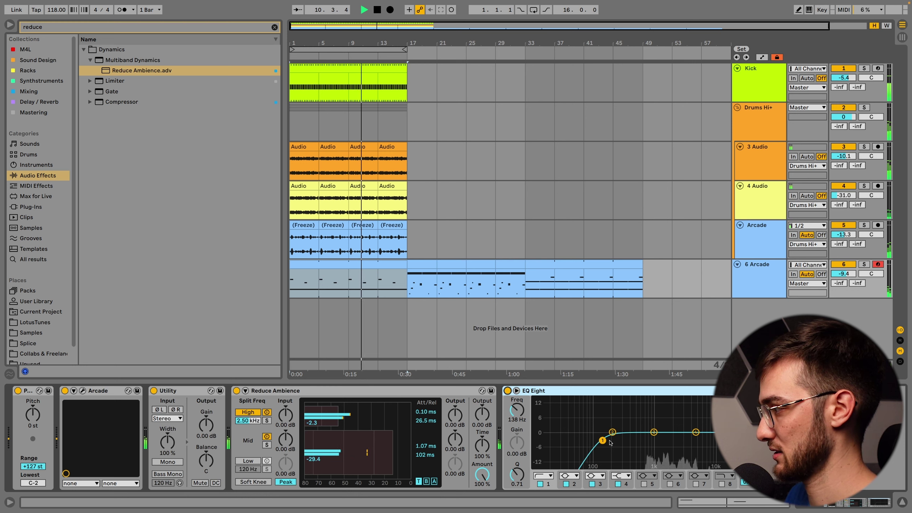
left_click_drag(603, 440, 640, 438)
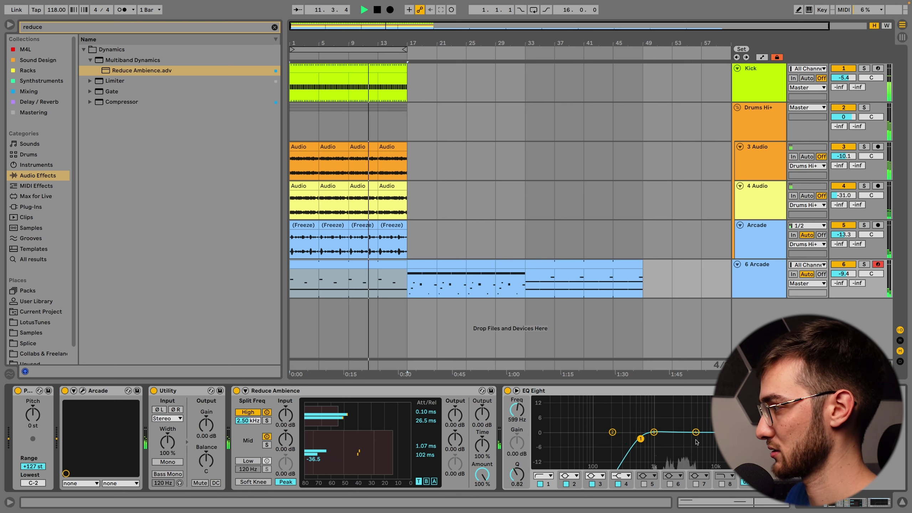
Step: Boost EQ Eight's band 4 by 5.08 dB at 4.17 kHz and duplicate the 6 Arcade MIDI track
left_click_drag(696, 432, 689, 422)
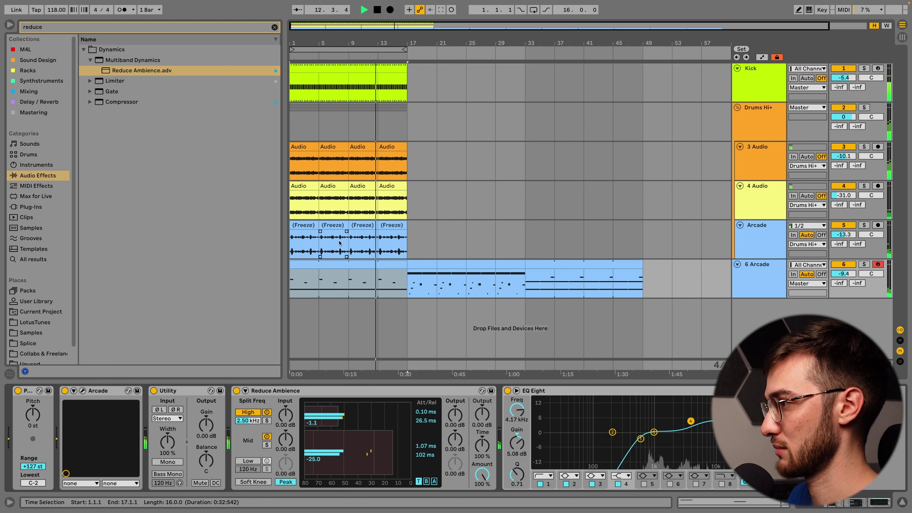
left_click(758, 283)
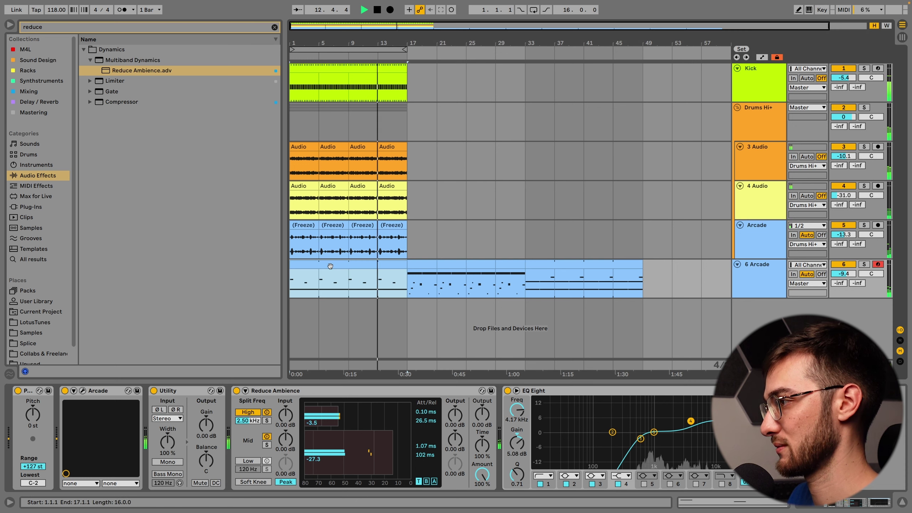
key("ctrl+d")
Step: Freeze the original 6 Arcade track and flatten it to audio
right_click(751, 276)
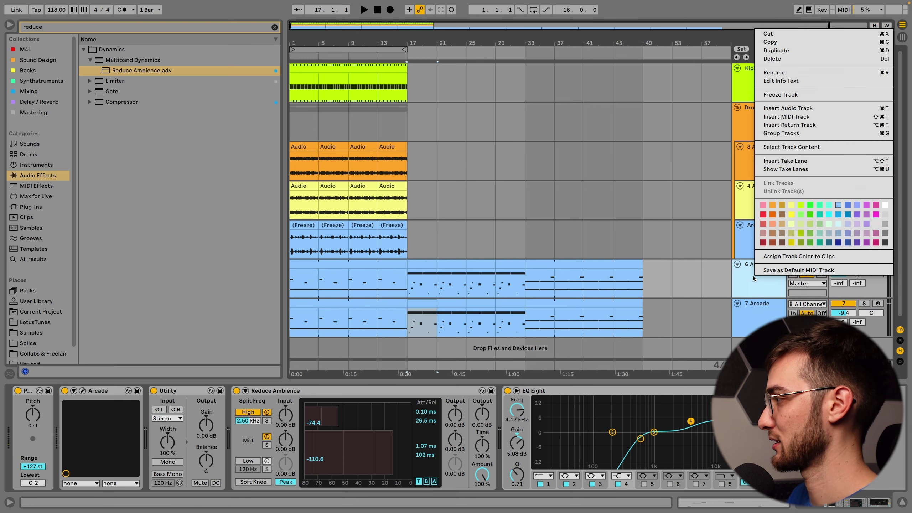
left_click(782, 95)
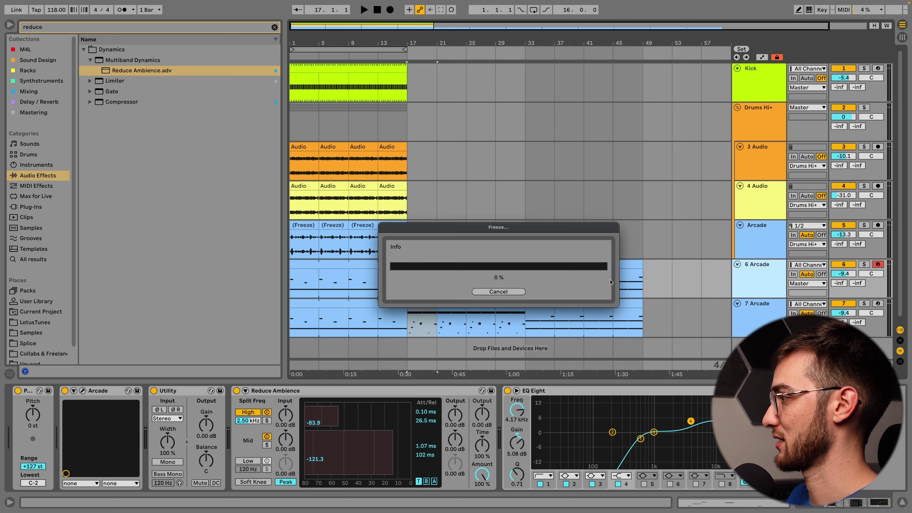
right_click(749, 276)
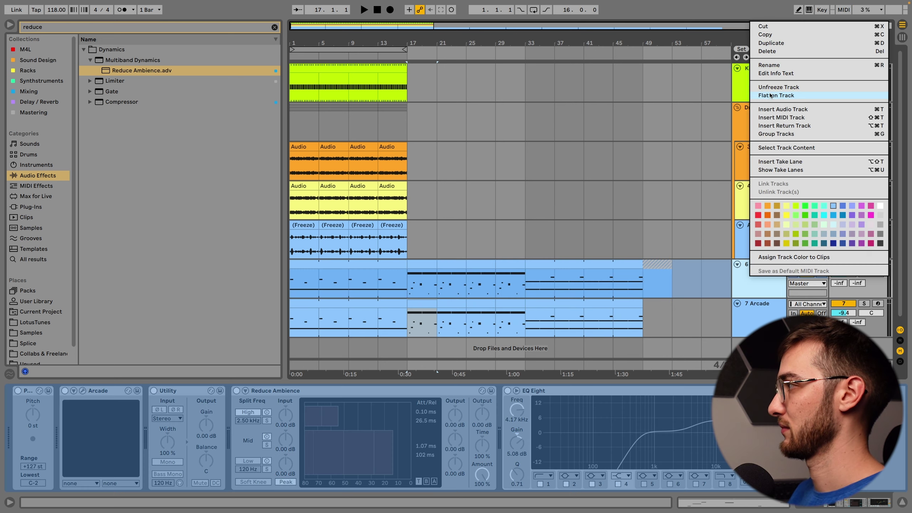
left_click(768, 96)
left_click(776, 95)
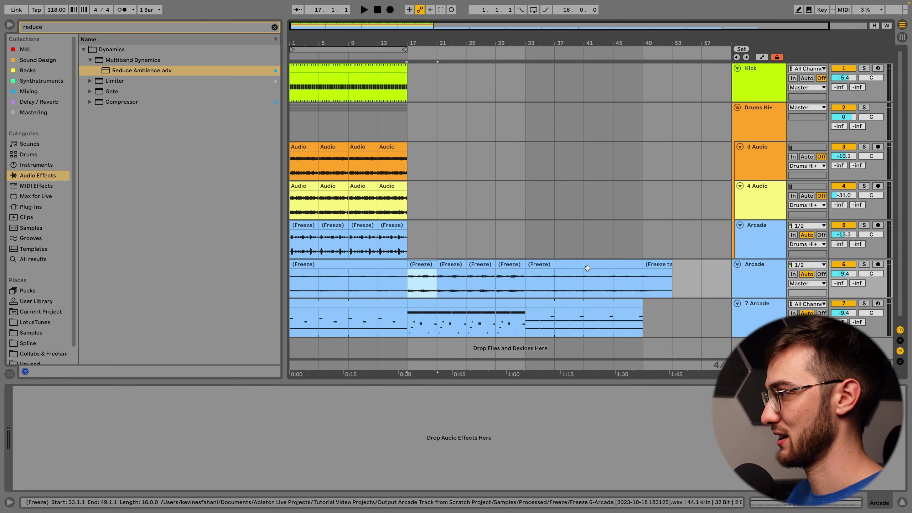
Step: Delete the flattened clips from bar 17 onward and remove Reduce Ambience and EQ Eight from the 7 Arcade track
left_click(567, 390, "shift")
key("Delete")
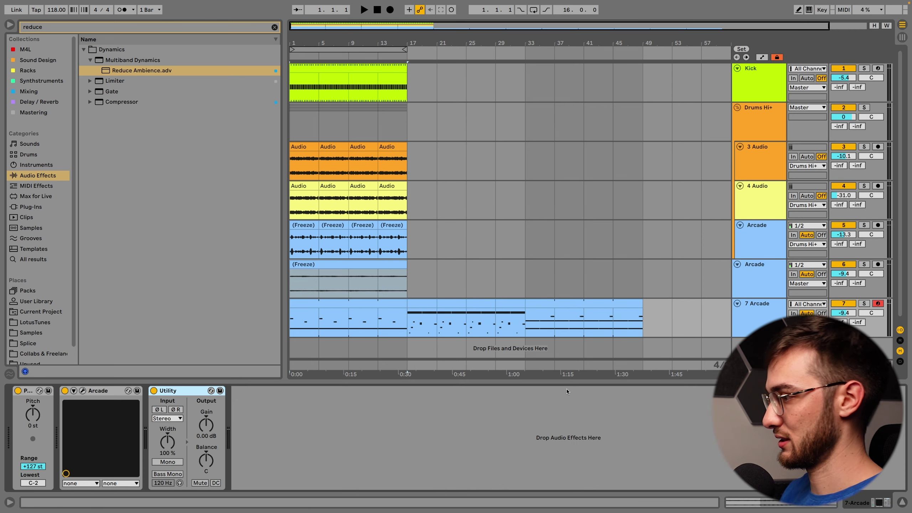
Step: Shift all MIDI clips on the 7 Arcade track so that they start at bar 17
left_click(321, 320)
left_click(409, 311)
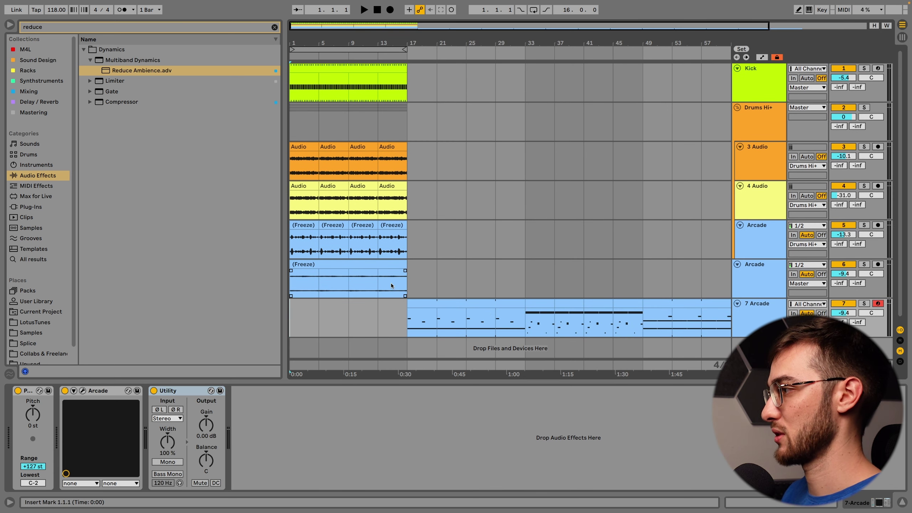
Step: Move the flattened Arcade track into the Drums Hi+ group and give the group's tracks and clips its orange color
left_click(378, 265)
left_click(379, 265)
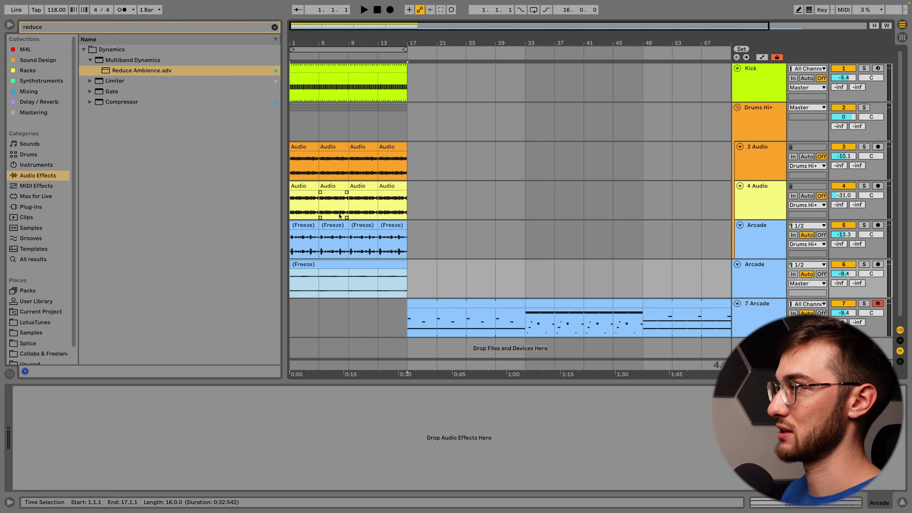
mouse_move(759, 270)
left_mouse_down()
mouse_move(755, 234)
mouse_move(754, 254)
left_mouse_up()
Step: Open the Arcade plug-in on the 7 Arcade track and search its samplers for "voice"
left_click(295, 307)
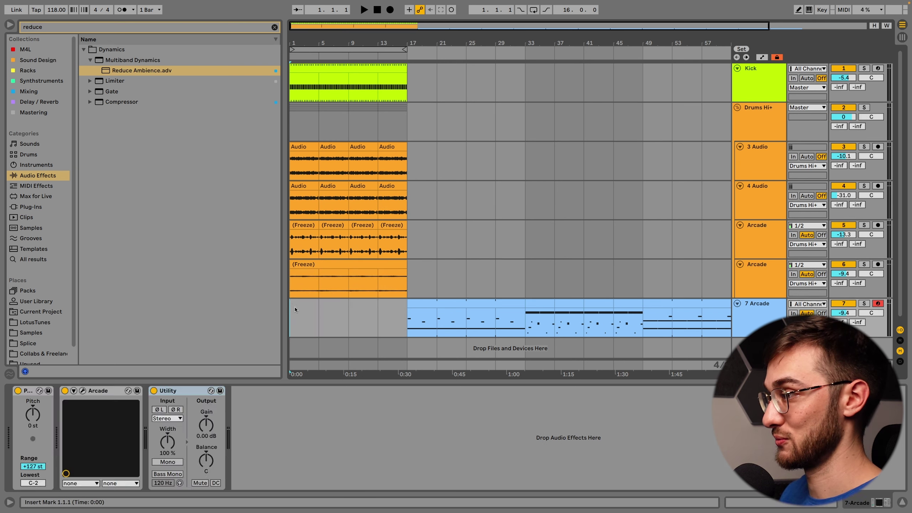
left_click(75, 139)
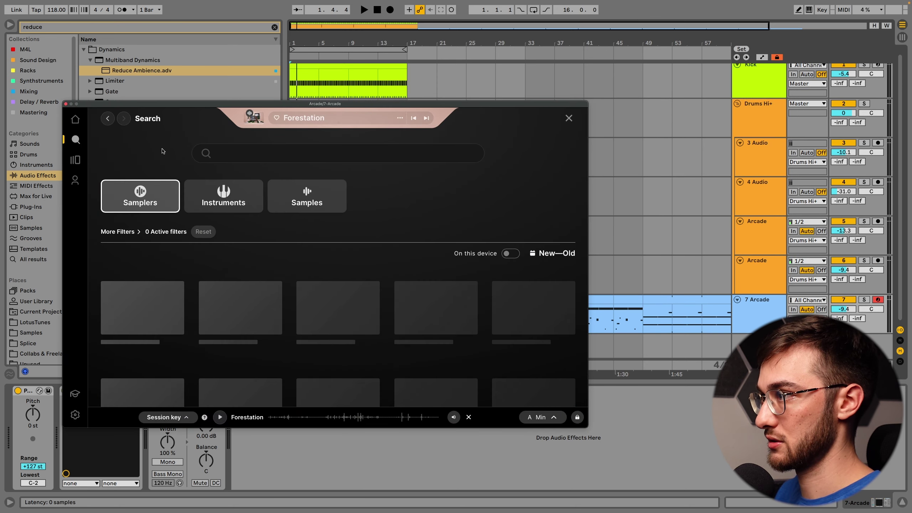
type("voice")
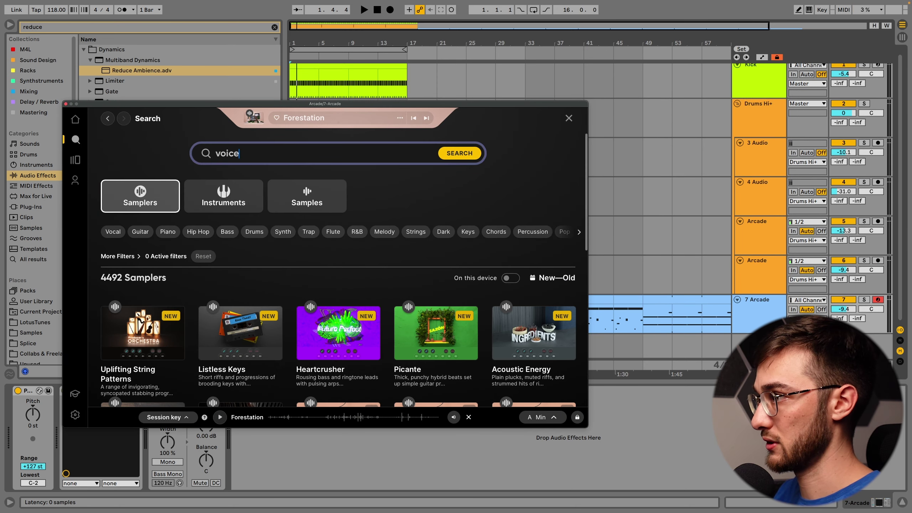
key("Return")
left_click_drag(586, 225, 258, 153)
Step: Search the Arcade samplers for "chords" and browse the matching samplers
double_click(259, 152)
type("chord")
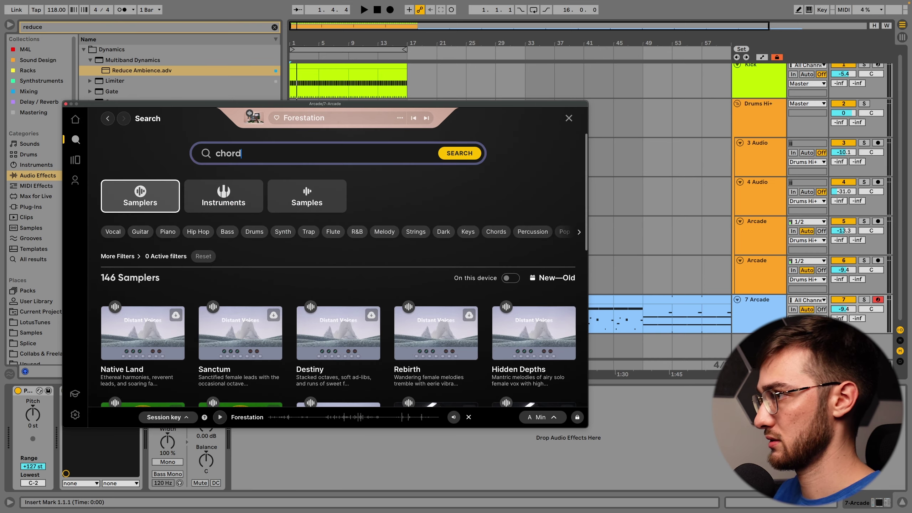
key("Return")
scroll(582, 360, "down", 5)
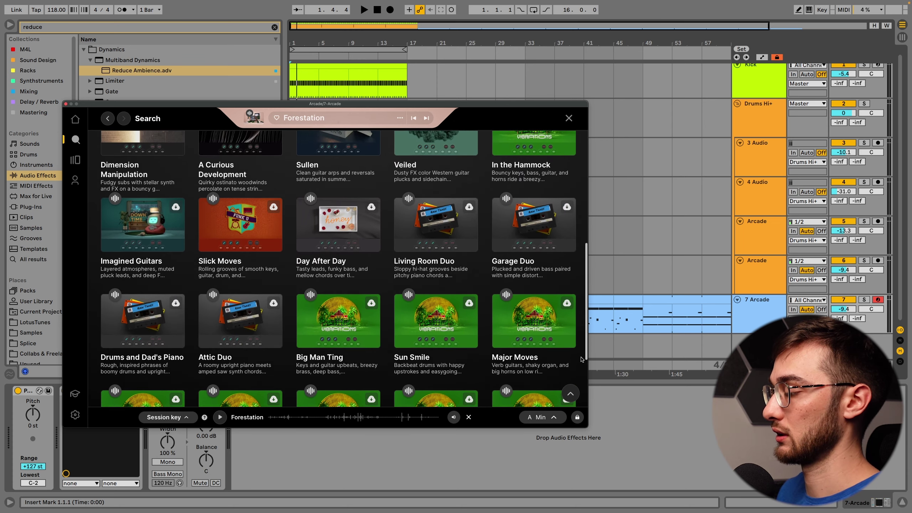
scroll(582, 360, "down", 1)
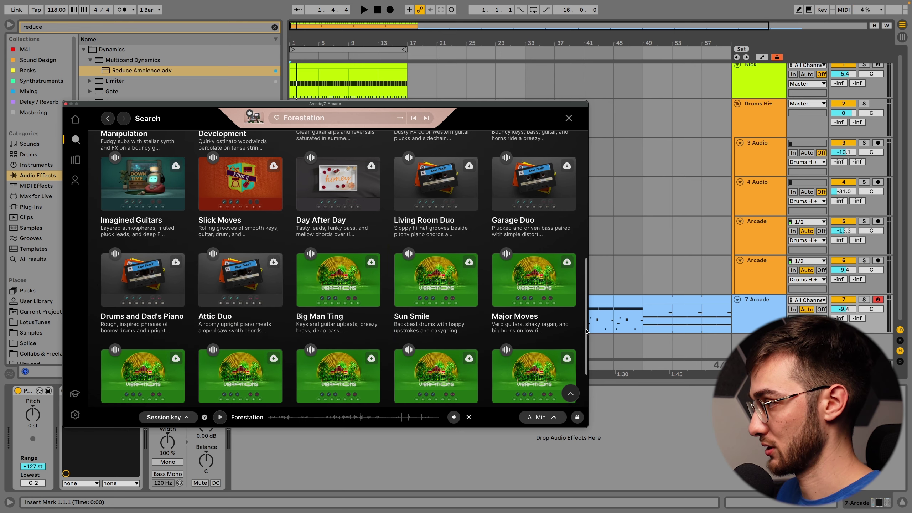
scroll(575, 204, "up", 7)
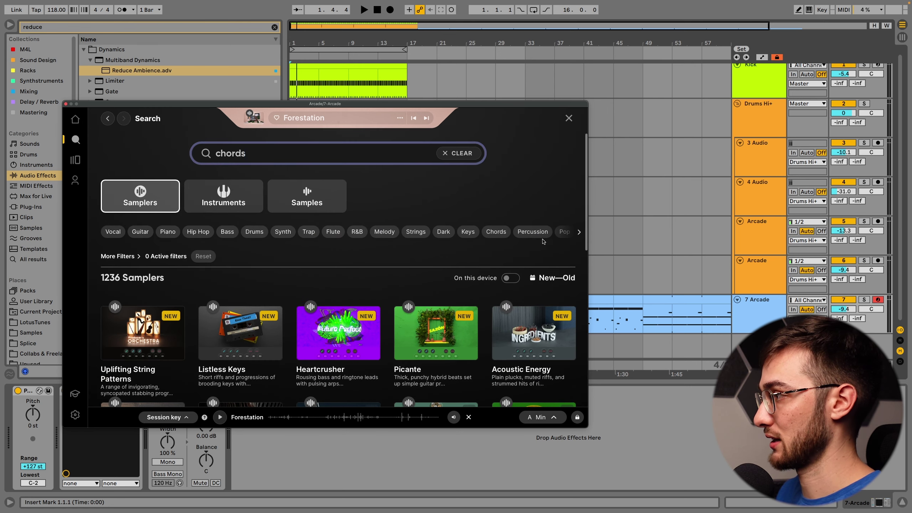
Step: Filter the samplers by the Chords tag and clear the search text
left_click(579, 233)
left_click(436, 234)
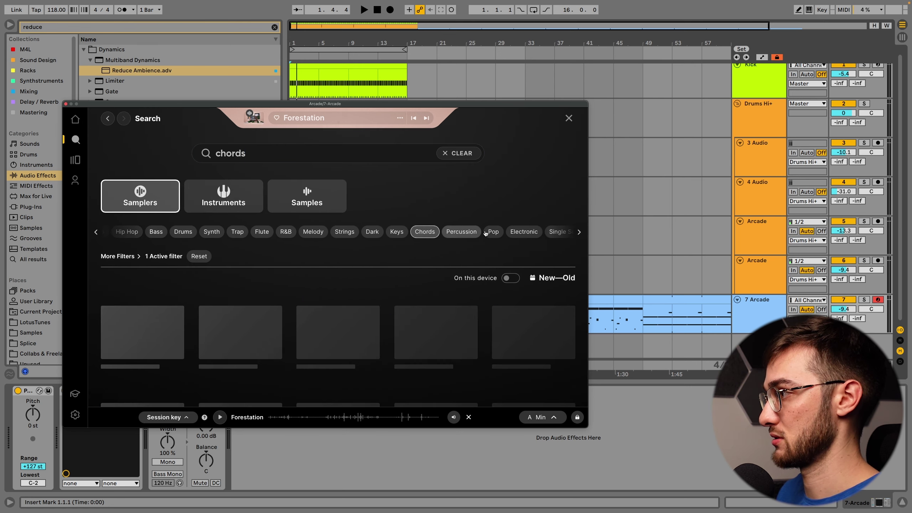
left_click(261, 156)
key("BackSpace")
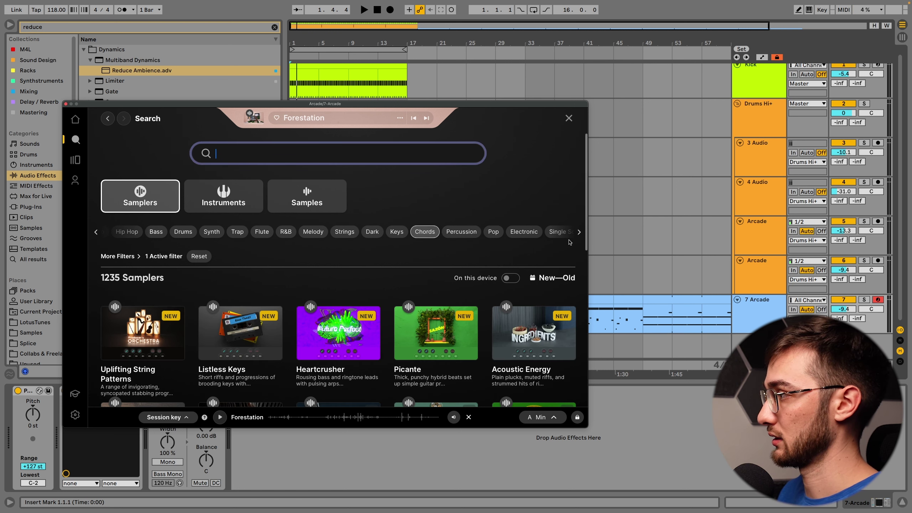
scroll(587, 242, "down", 5)
scroll(580, 167, "up", 5)
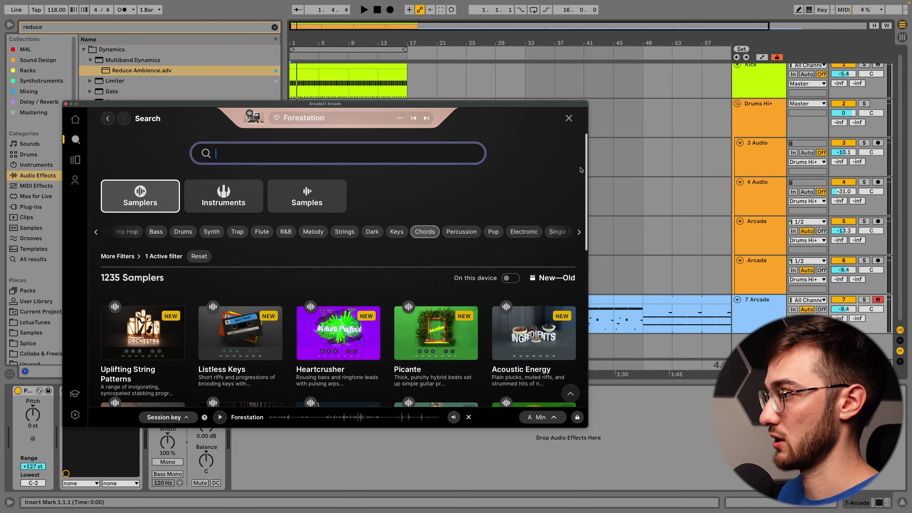
Step: Add the Atmospheric tag filter, search for "pad" and browse the matching samplers
left_click(579, 231)
left_click(578, 232)
left_click(577, 232)
left_click(577, 232)
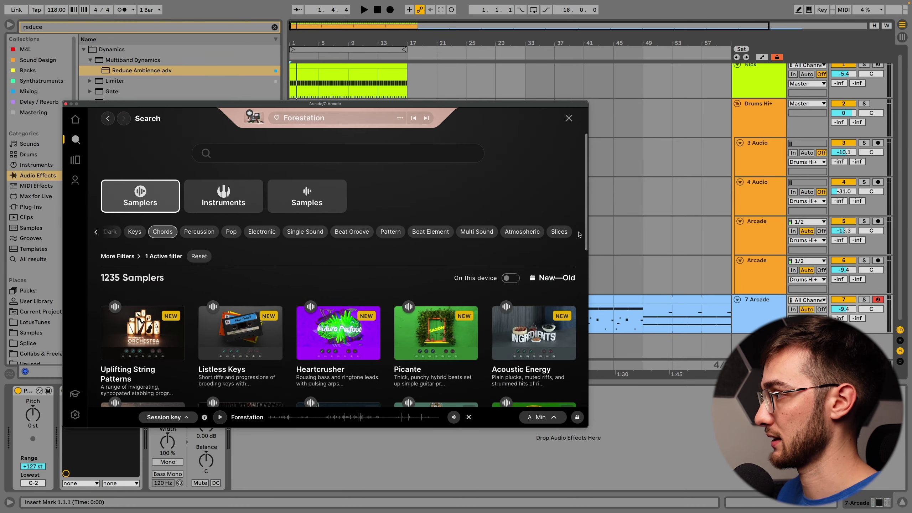
left_click(525, 233)
left_click(275, 154)
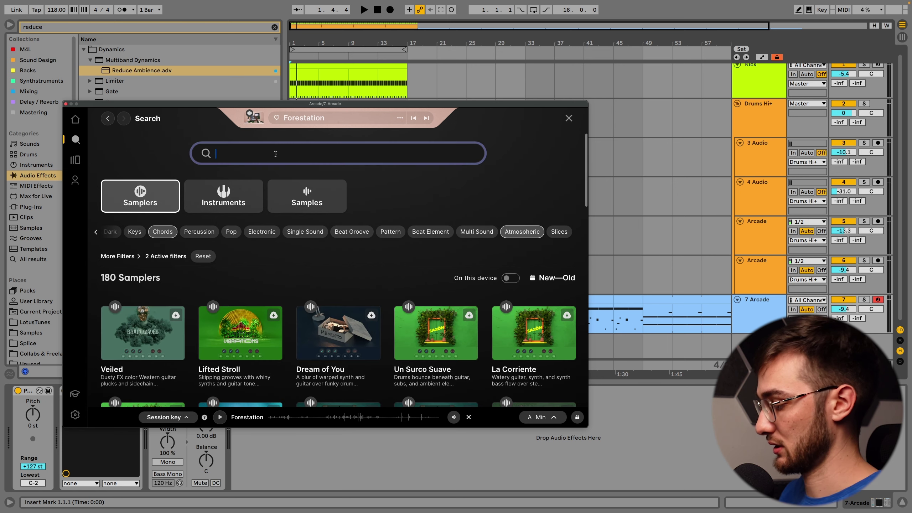
type("pad")
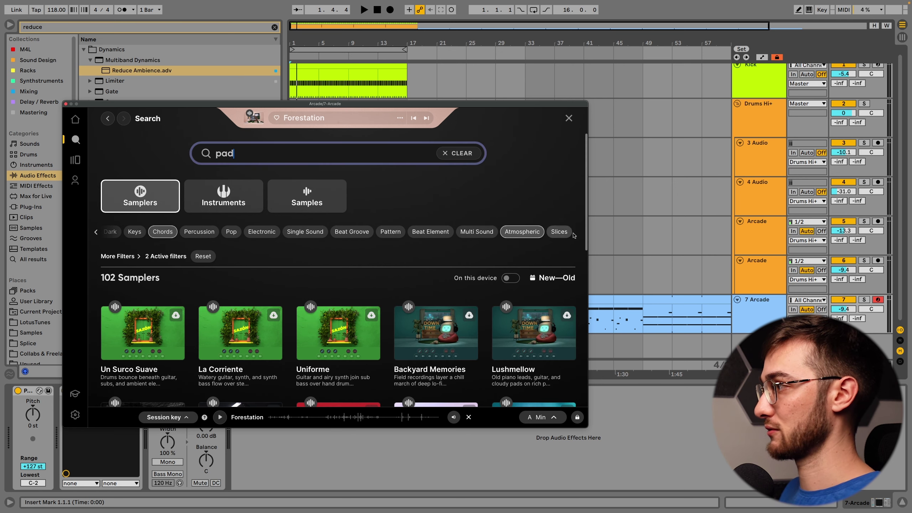
left_click_drag(587, 221, 571, 355)
scroll(571, 355, "down", 5)
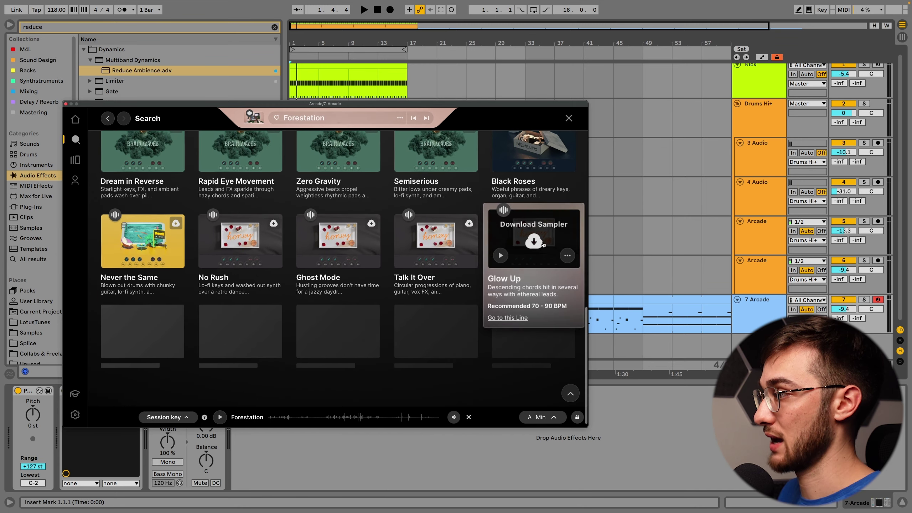
scroll(534, 323, "down", 1)
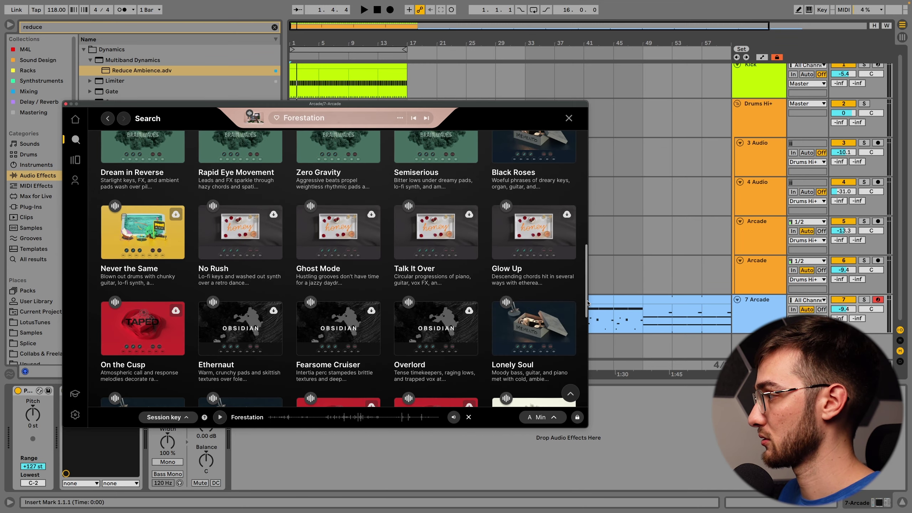
scroll(574, 323, "down", 12)
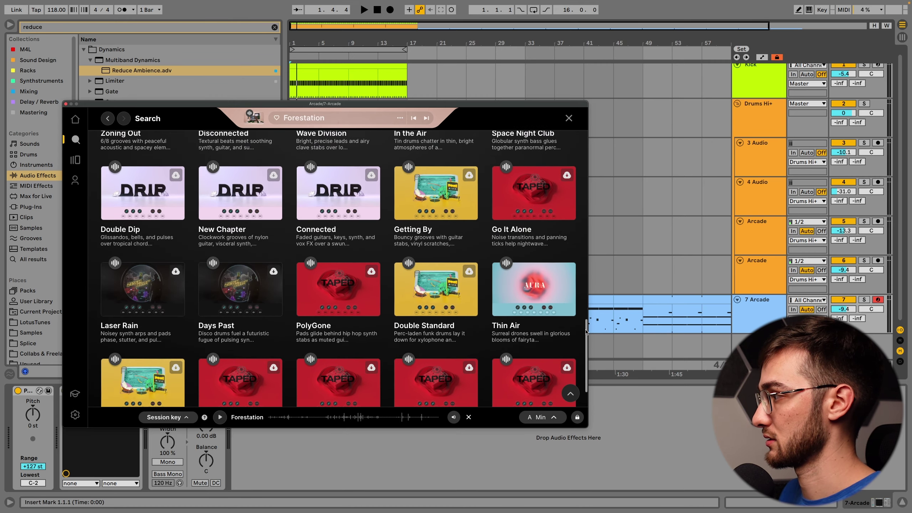
scroll(575, 340, "down", 4)
Step: Browse Arcade's Lines catalogue and open the Aura line
left_click(78, 162)
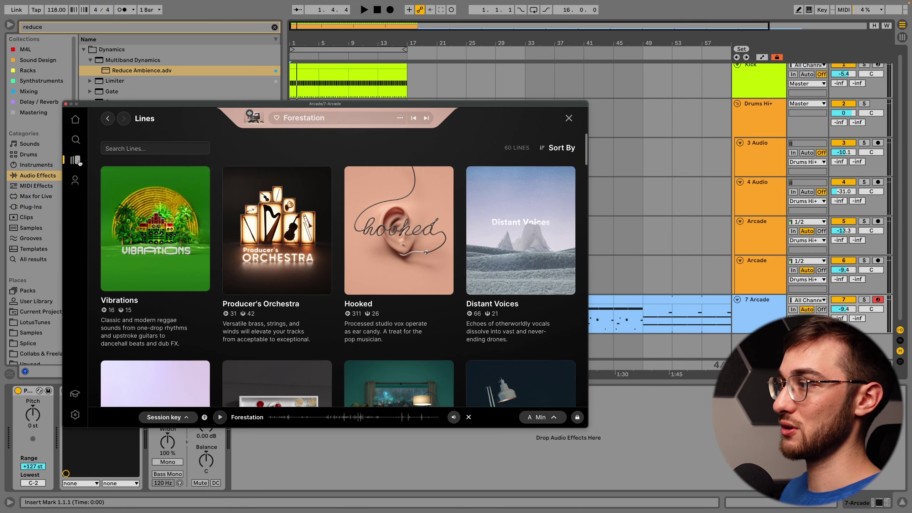
scroll(582, 172, "down", 5)
left_click_drag(587, 171, 580, 291)
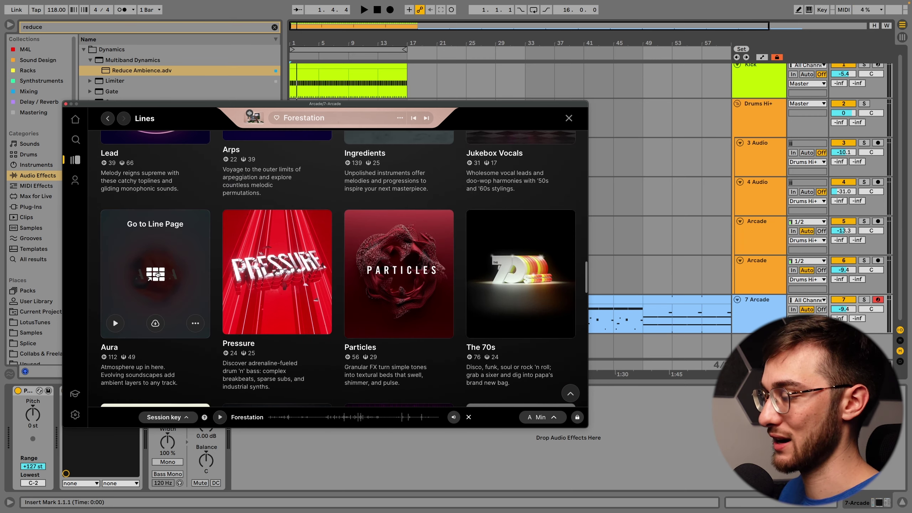
left_click(156, 275)
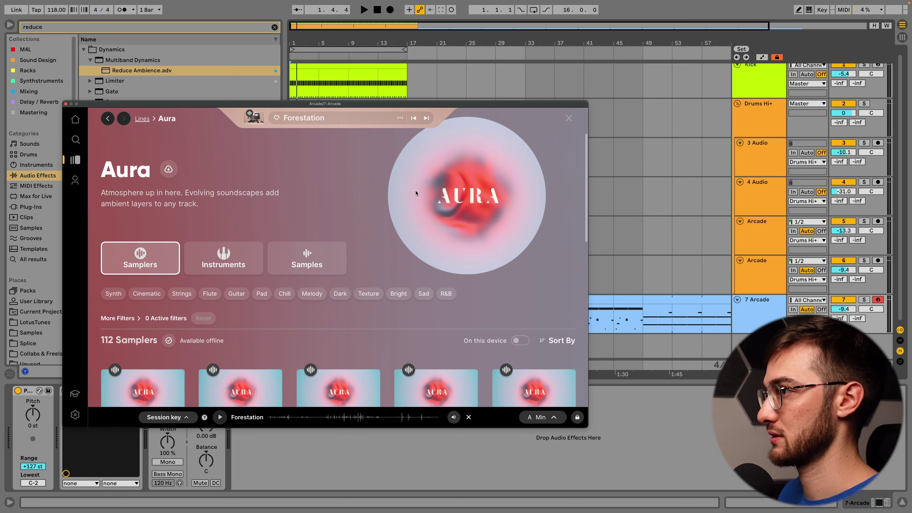
Step: Preview the 2051 AD sampler from the Aura line and load it
scroll(452, 192, "down", 5)
scroll(110, 254, "down", 8)
left_click(109, 253)
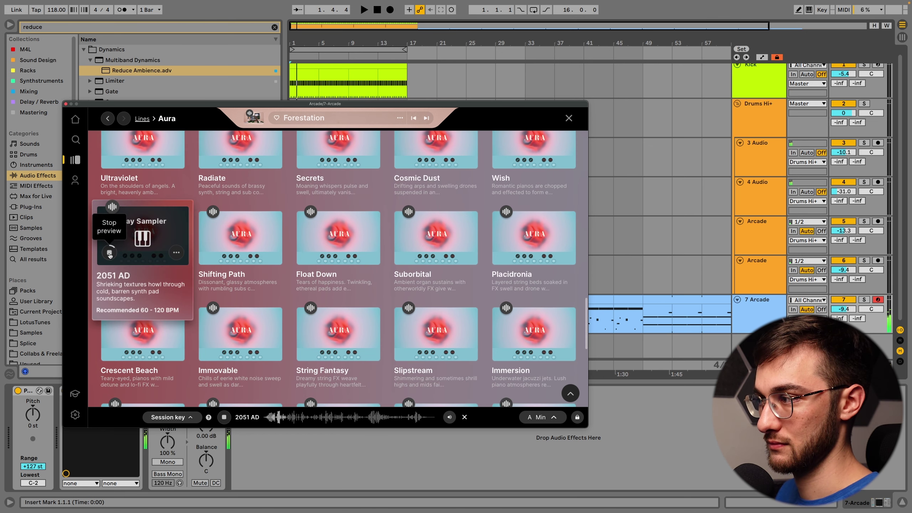
left_click(142, 238)
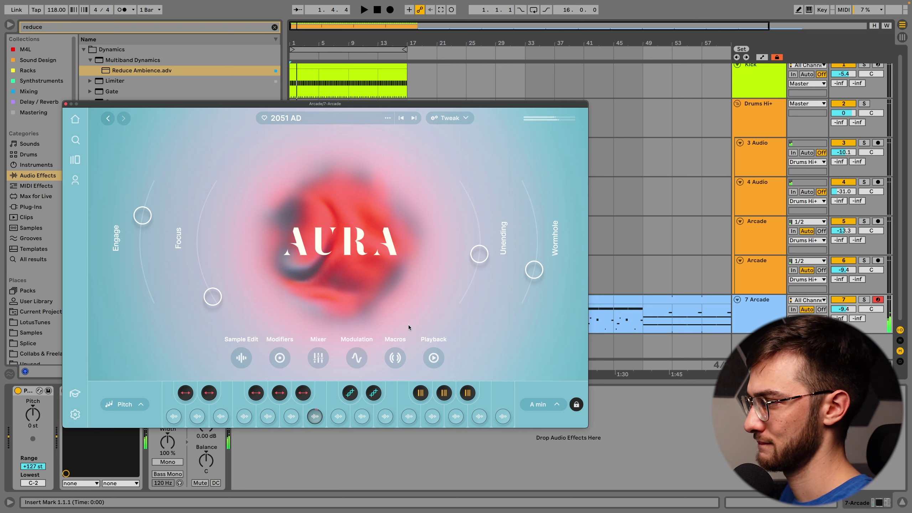
Step: Add a four-bar MIDI clip at bar 1 on 7 Arcade with a B2 note extended across the whole clip using Legato
left_click(66, 104)
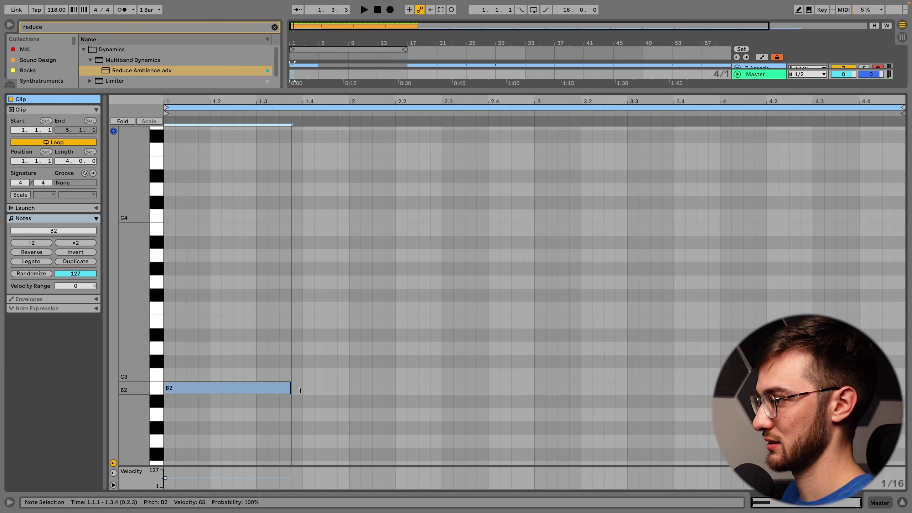
left_click_drag(288, 389, 345, 390)
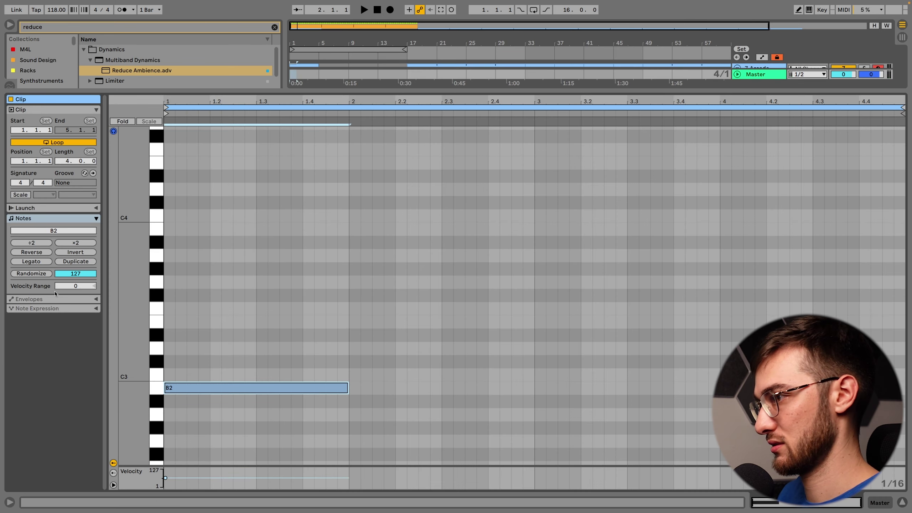
left_click(31, 261)
Step: Play the arrangement, setting the 7 Arcade track volume to -8.6 and the flattened track 6 Arcade volume to -11.9
key("space")
key("shift+Tab")
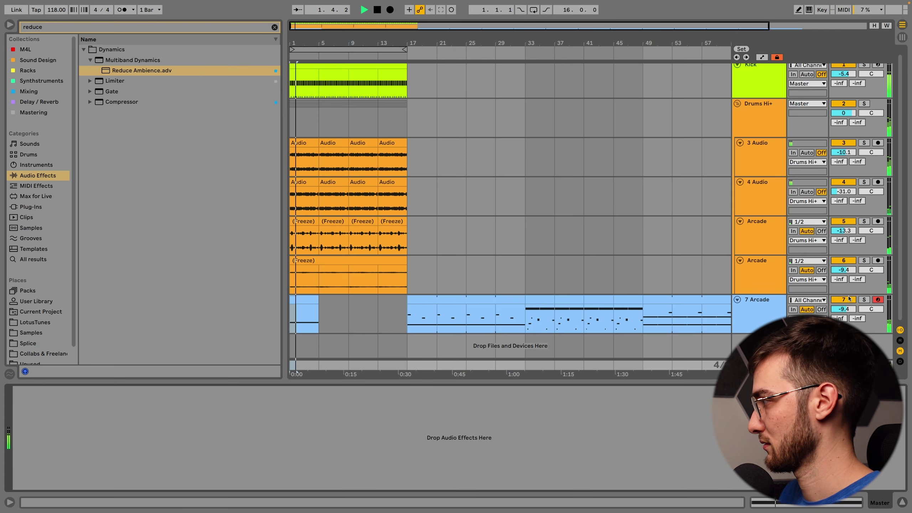
left_click_drag(842, 309, 843, 316)
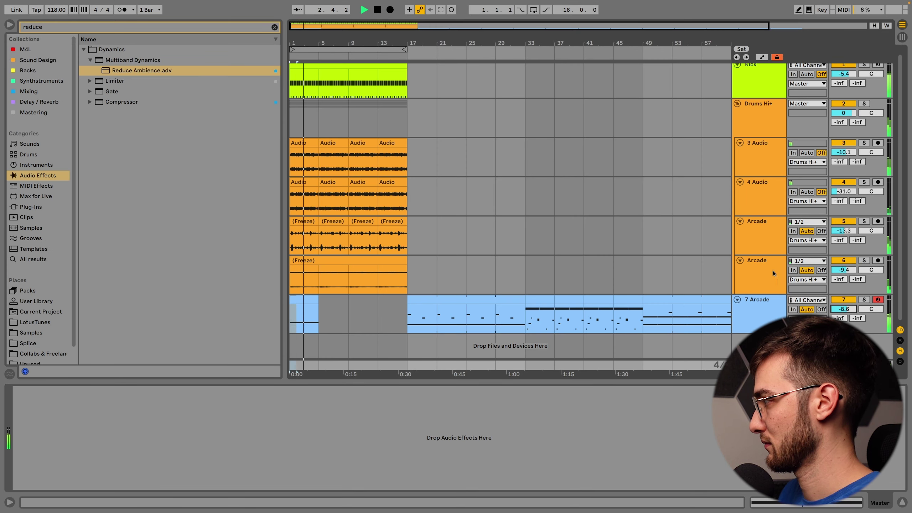
left_click_drag(842, 270, 842, 273)
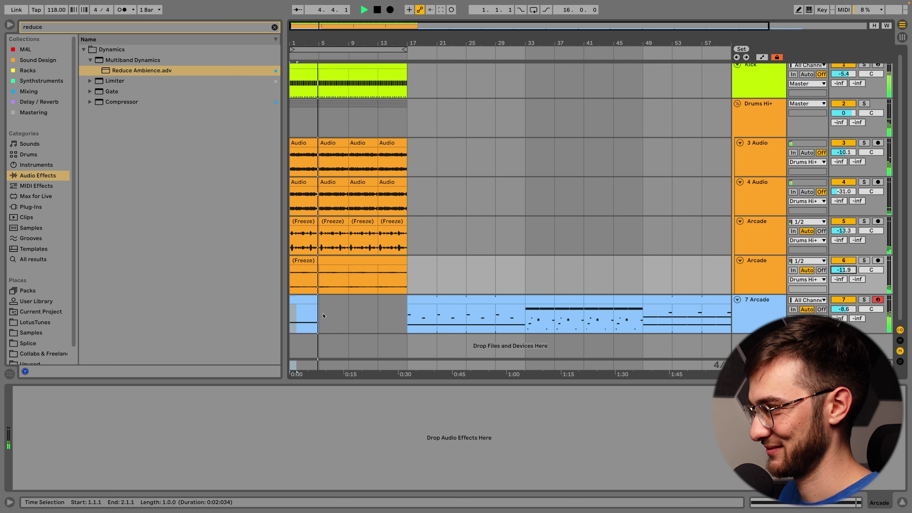
Step: Extend the 7 Arcade MIDI clip from bar 5 to bar 17 so it spans the full 16-bar loop
left_click_drag(317, 304, 397, 305)
key("space")
scroll(313, 165, "up", 5)
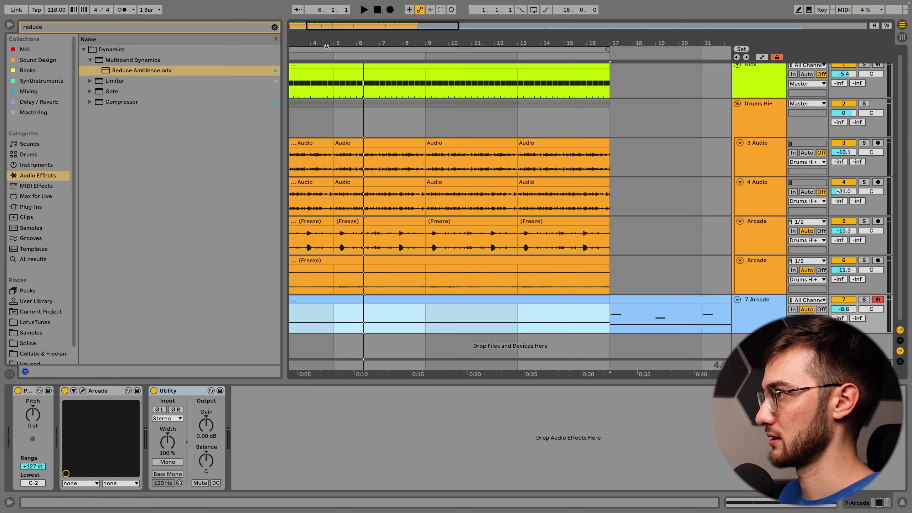
left_click_drag(327, 46, 327, 25)
Step: Raise the four-bar note at bar 5 of the 7 Arcade clip to C3 and play the passage
double_click(437, 300)
left_click(396, 253)
left_click_drag(394, 242, 754, 341)
left_click(423, 253)
left_click_drag(377, 295, 374, 250)
key("super+a")
key("space")
left_click(344, 273)
left_click(346, 266)
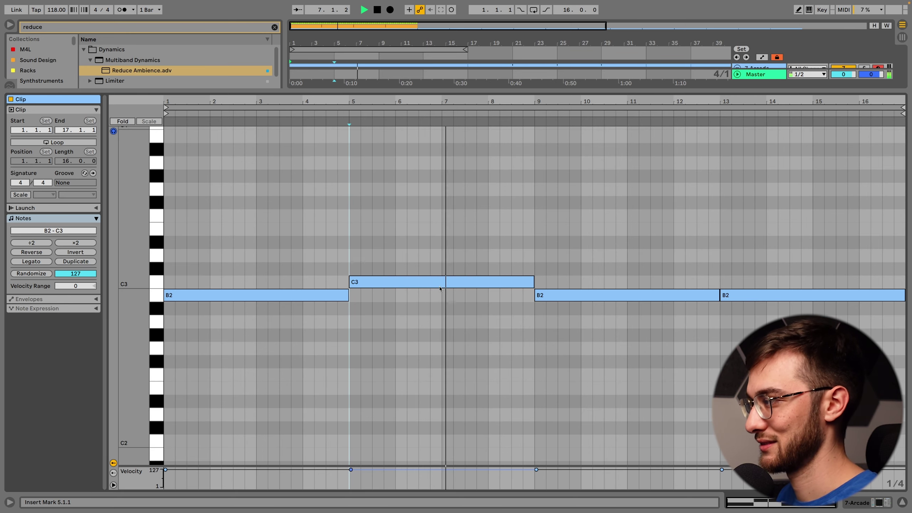
Step: Set the session key of Arcade's 2051 AD instrument to G# min and close the plug-in window
key("shift+Tab")
left_click(83, 390)
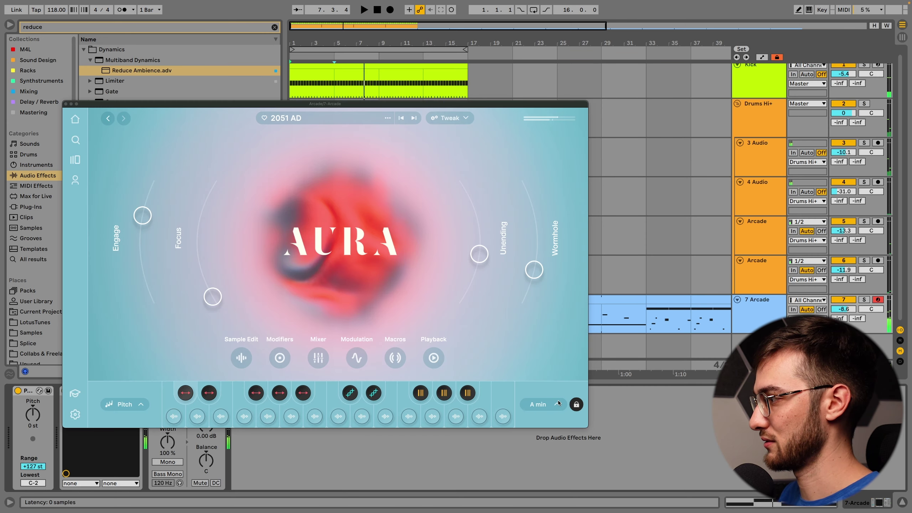
left_click(549, 406)
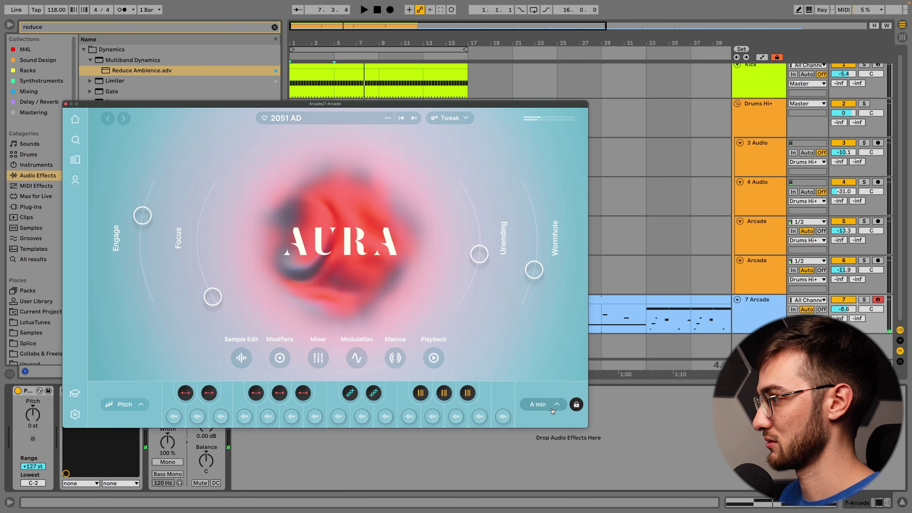
left_click(542, 404)
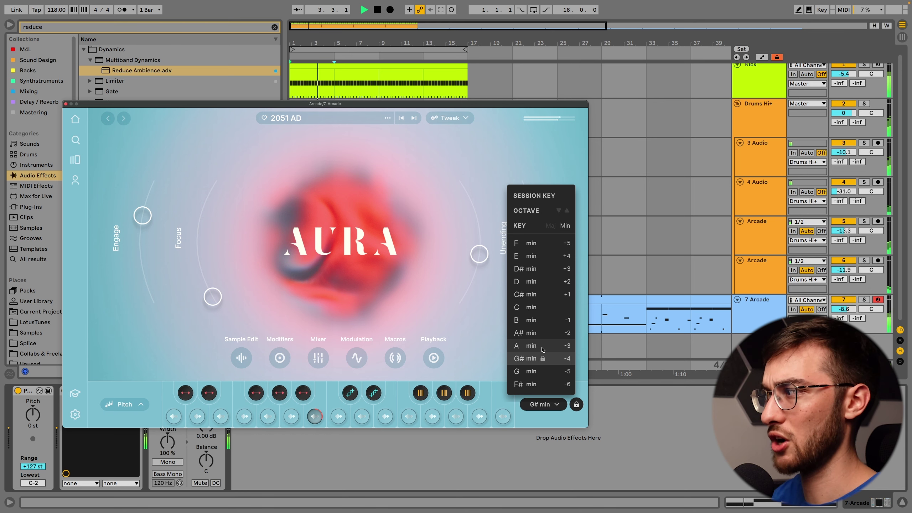
left_click(66, 104)
Step: Add modifier notes to the 7 Arcade clip: F#3 at bar 5, G#3 at bar 6, A#3 at bar 7, C#4 at bar 10, D#4 at bar 13
double_click(425, 303)
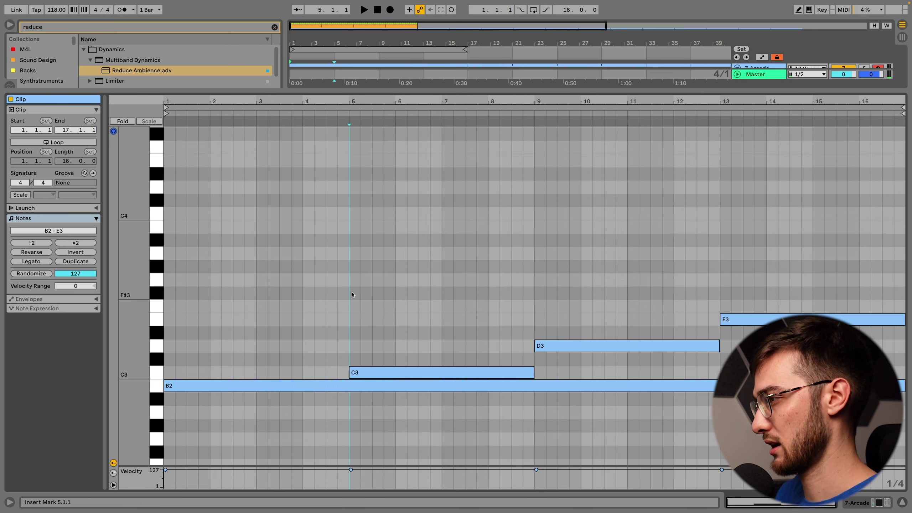
double_click(355, 293)
double_click(403, 270)
left_click_drag(406, 267, 488, 241)
double_click(585, 200)
Step: Play the clip from 4.3.1 and lengthen the A#3 note at bar 7 to two bars
left_click(331, 251)
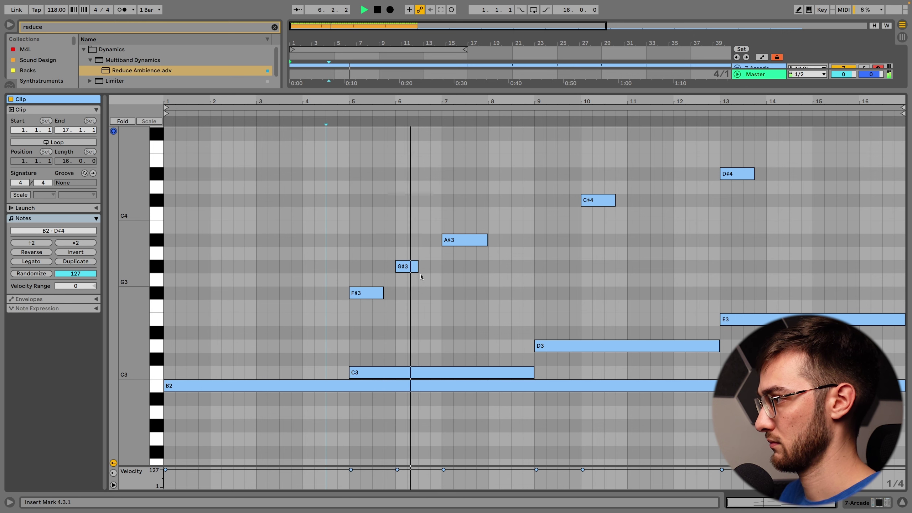
left_click(474, 241)
left_click_drag(486, 242, 530, 243)
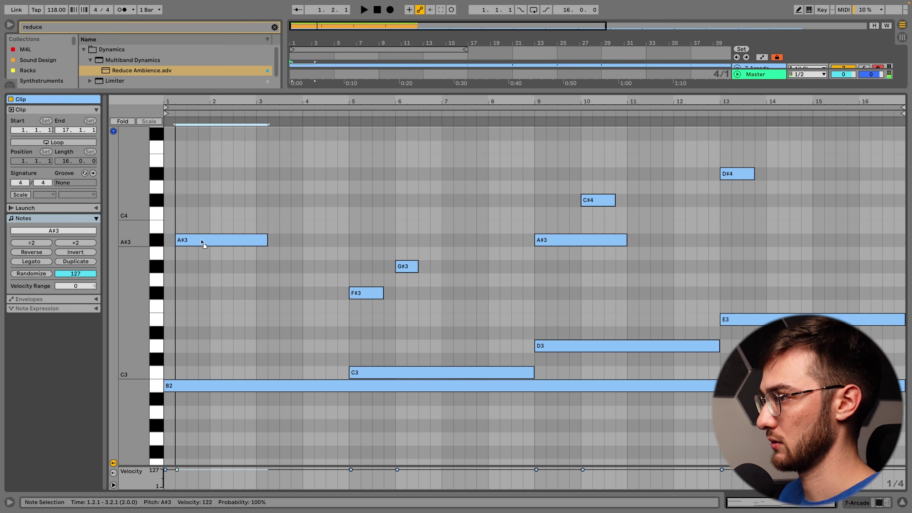
Step: Try stretching the first A#3 note across the 16-bar clip, then undo the shortening of that note
left_click_drag(201, 242, 897, 243)
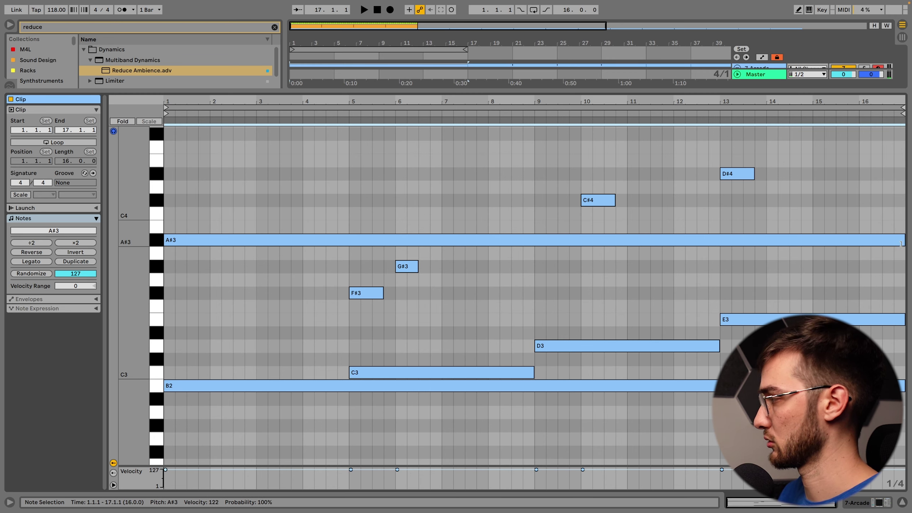
key("space")
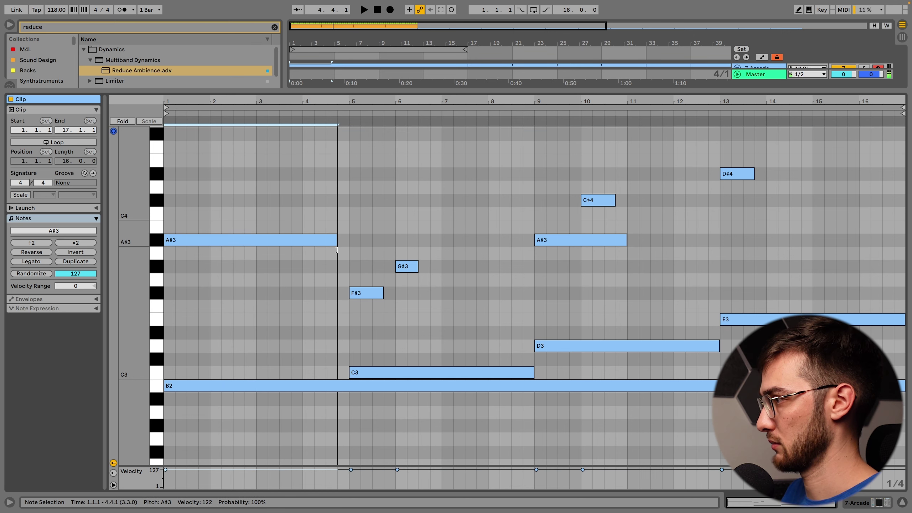
left_click_drag(336, 240, 209, 240)
key("super+z")
Step: Arrange one-bar A#3 notes at bars 4, 8, 12 and 16 of the Arcade clip
left_click_drag(194, 241, 334, 243)
double_click(505, 240)
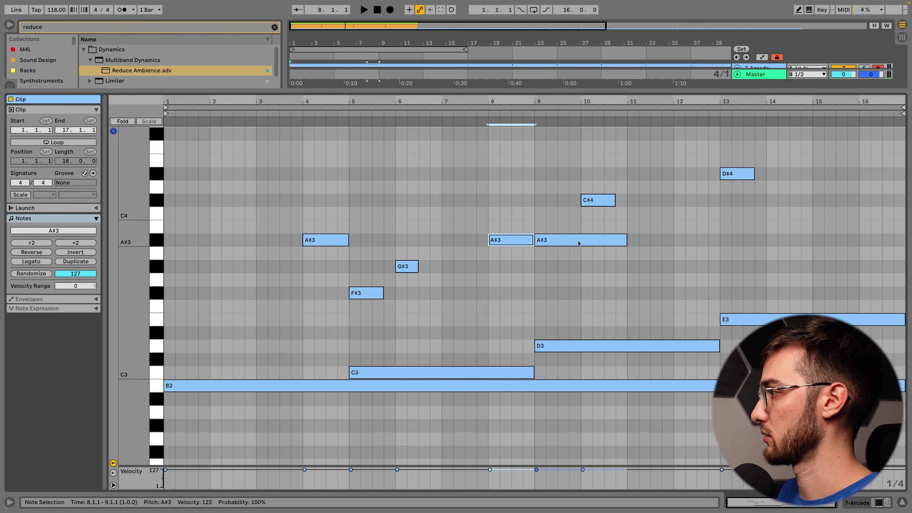
left_click_drag(579, 243, 695, 241)
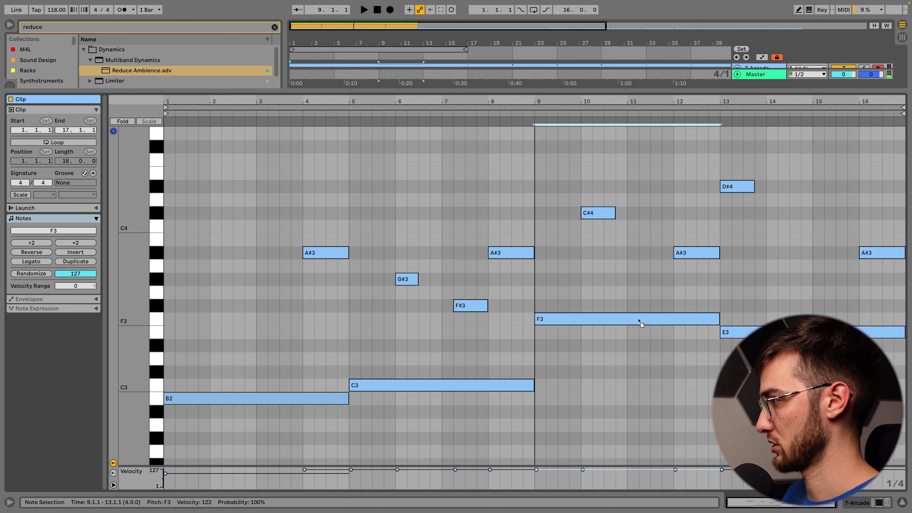
Step: Play back the edited melody from 8.4.1, just before the four-bar F3 note
left_click(641, 320)
left_click(529, 299)
key("space")
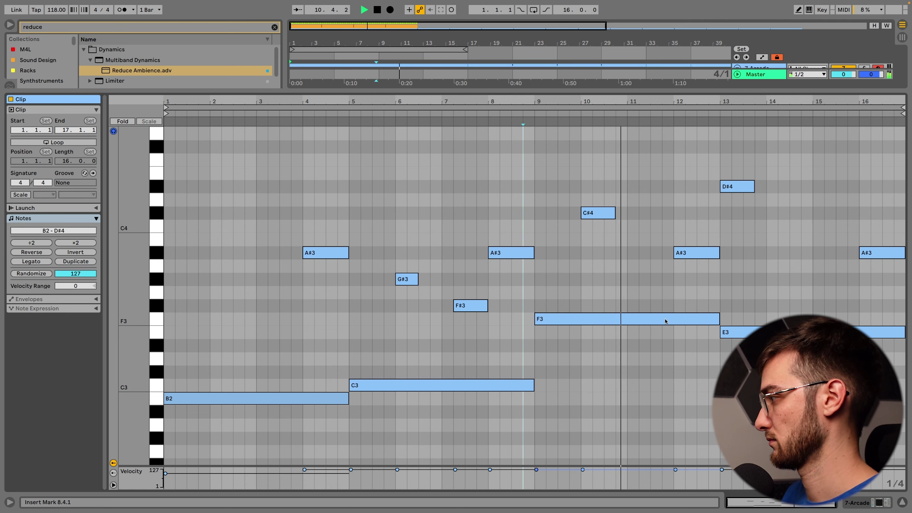
Step: Open the Arcade instrument on track 7 and set Engage to about 0.47 and Focus to about 0.41
key("shift+Tab")
left_click(360, 298)
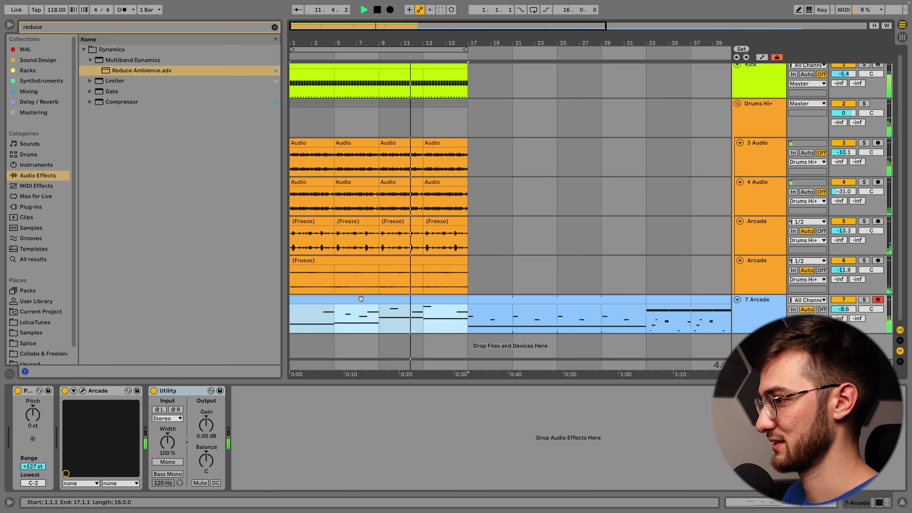
left_click(83, 390)
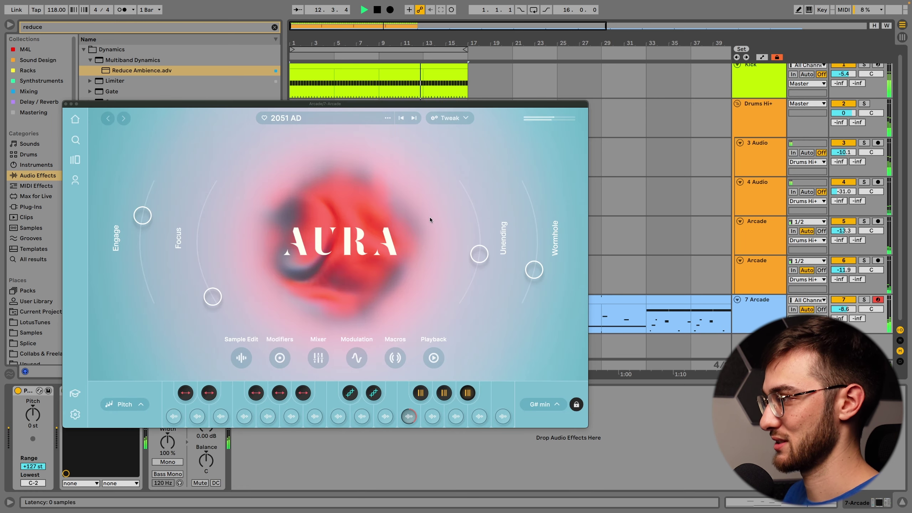
left_click_drag(213, 297, 212, 292)
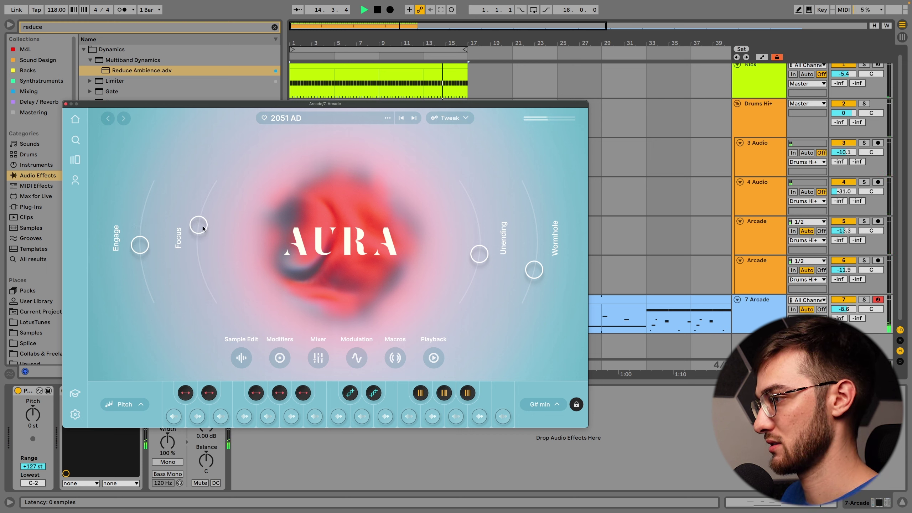
mouse_move(203, 227)
left_mouse_down()
mouse_move(203, 277)
mouse_move(195, 212)
left_mouse_up()
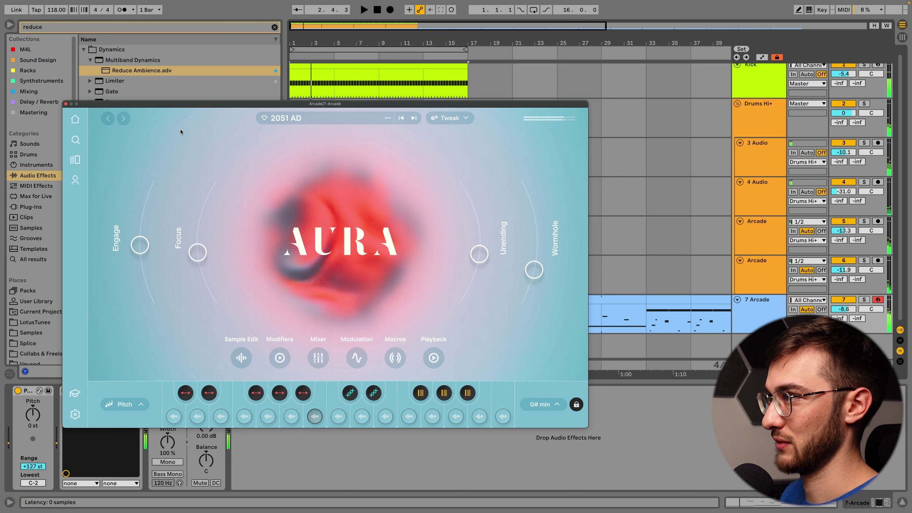
Step: Expose Arcade's Focus, Engage, Unending and Wormhole macros as device parameters, raising Unending to about 0.92 and Wormhole to about 0.87
left_click_drag(182, 103, 283, 56)
left_click(74, 391)
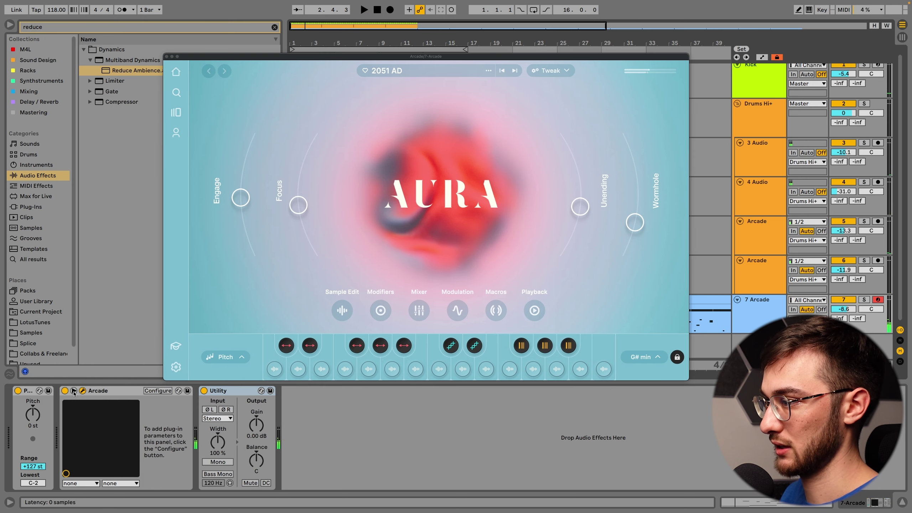
left_click(157, 391)
left_click(241, 199)
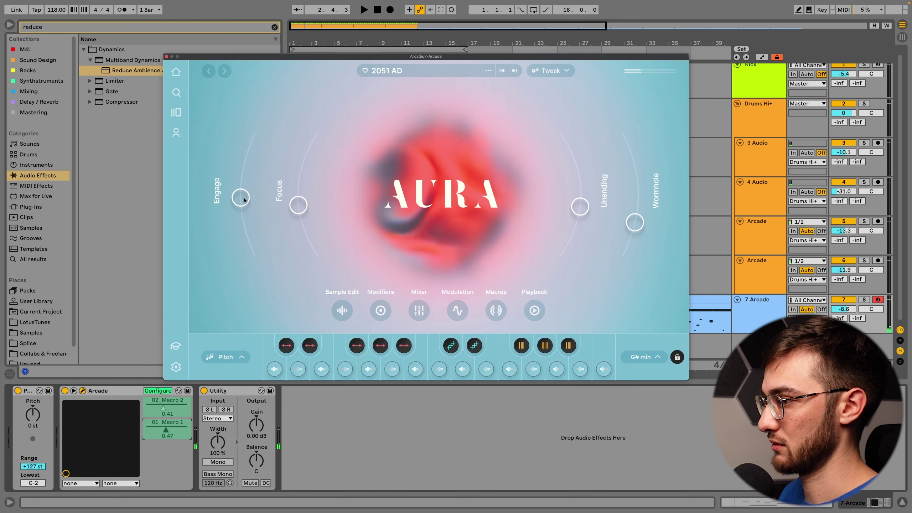
left_click_drag(584, 207, 568, 146)
left_click_drag(635, 223, 633, 156)
left_click(167, 56)
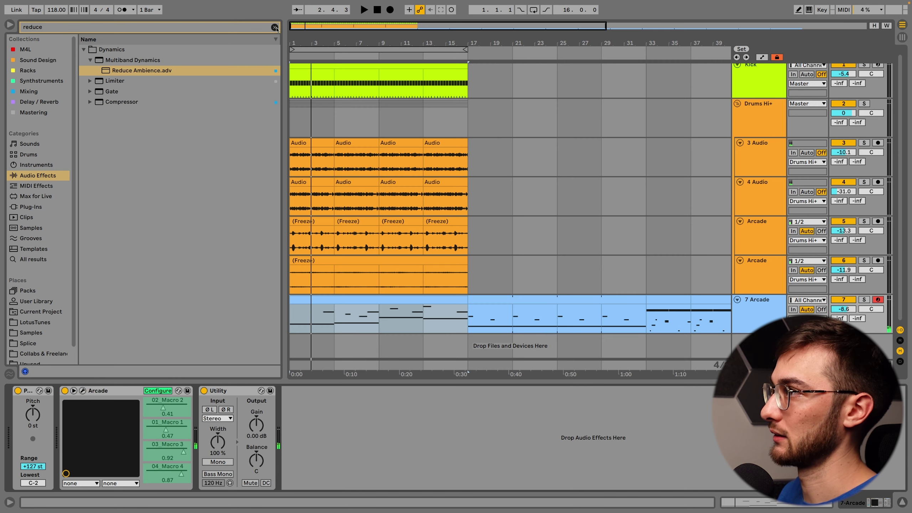
Step: Search the browser for "lfo" and add the LFO device after Utility on the Arcade track
left_click(275, 27)
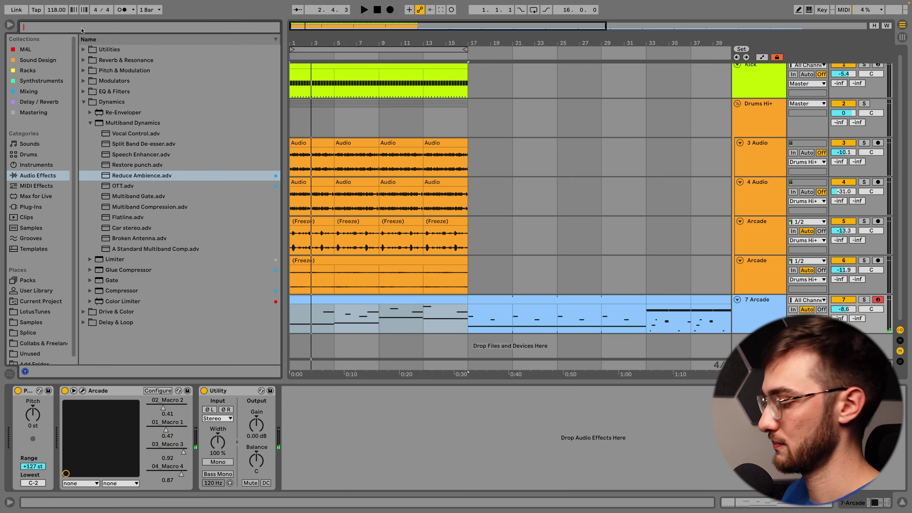
type("lfo")
key("Down")
key("Return")
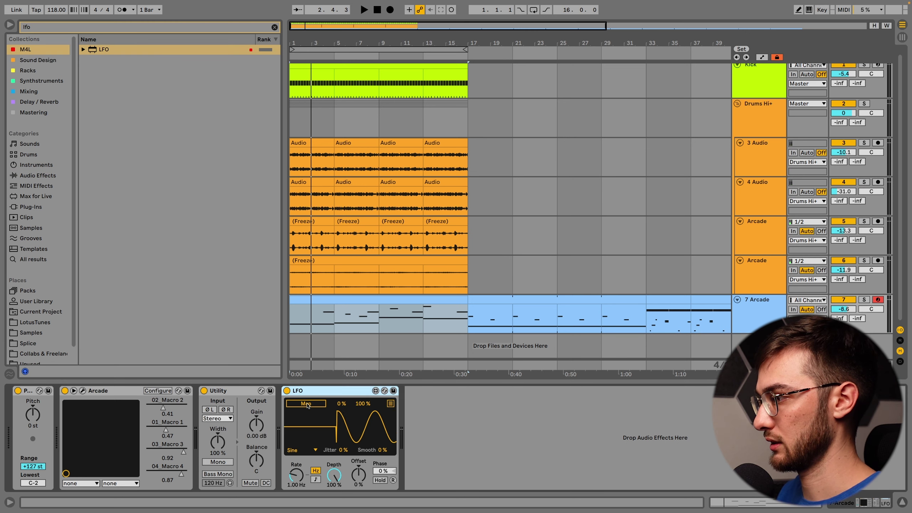
Step: Map the LFO to all four Arcade macros, inverting Macro 1 and Macro 4 to a range of 100 % to 0 %
left_click_drag(333, 475, 334, 511)
left_click(390, 404)
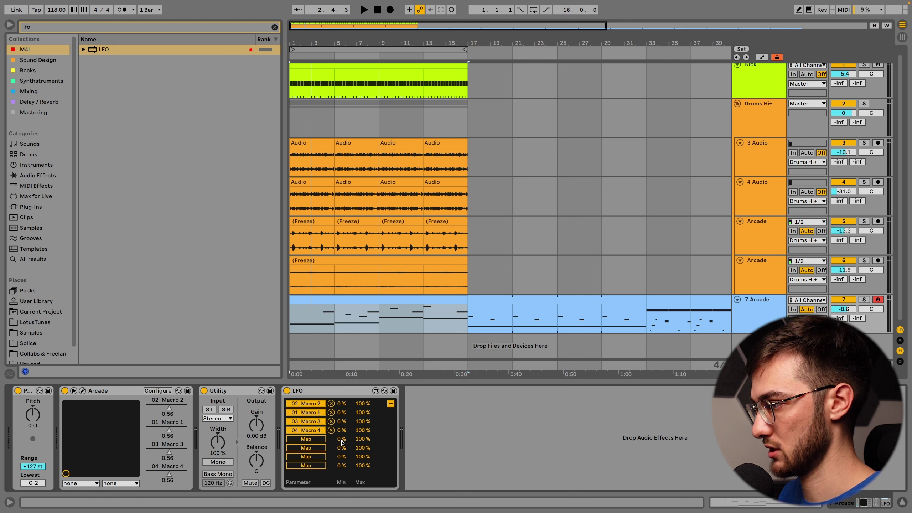
left_click(390, 405)
left_click(390, 403)
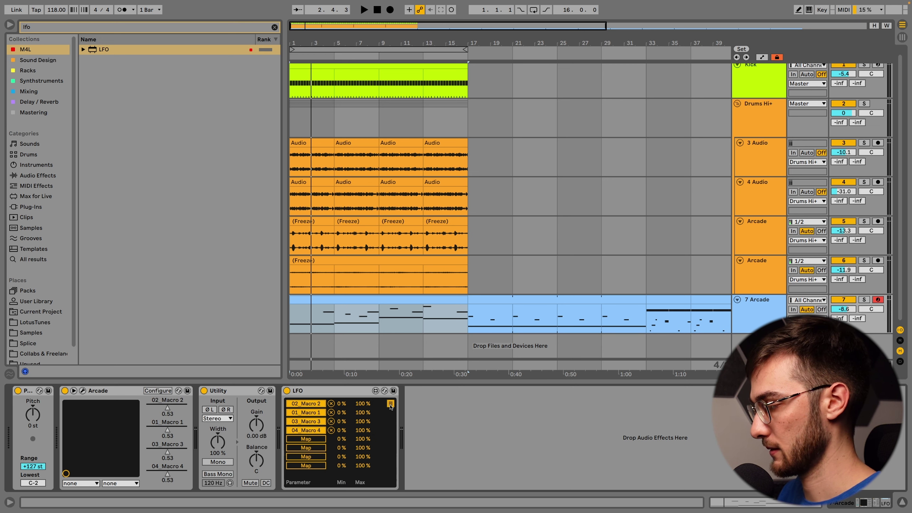
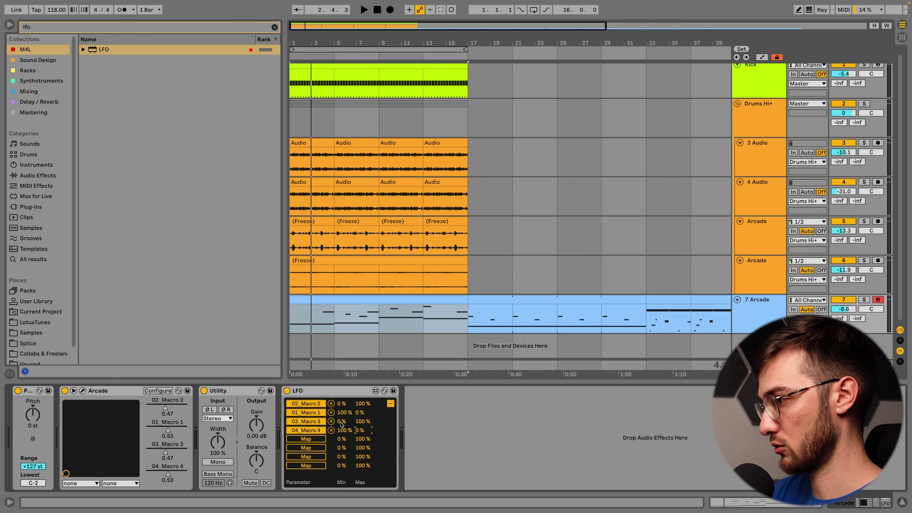
left_click(390, 403)
Step: Set the LFO to 11.8 % depth, -62 % offset and 0.28 Hz rate, and watch the modulated macros in Arcade during playback
key("space")
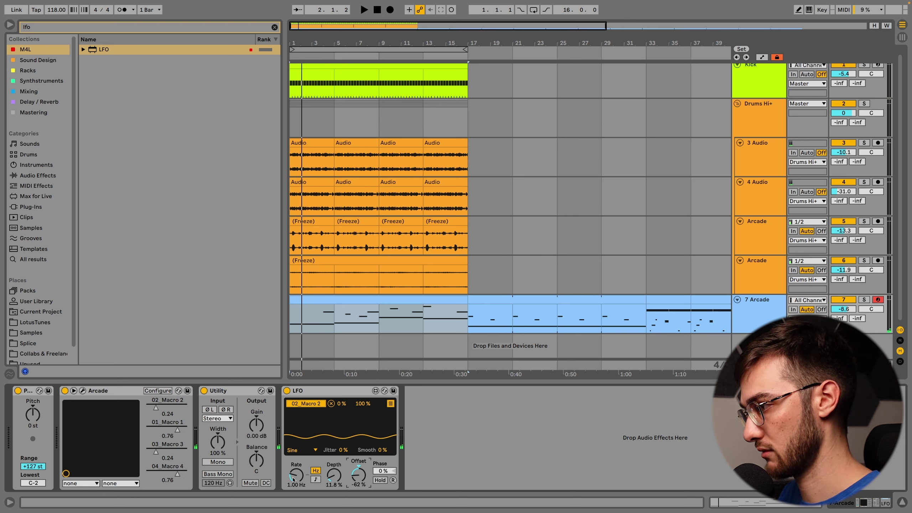
left_click_drag(296, 475, 296, 490)
key("space")
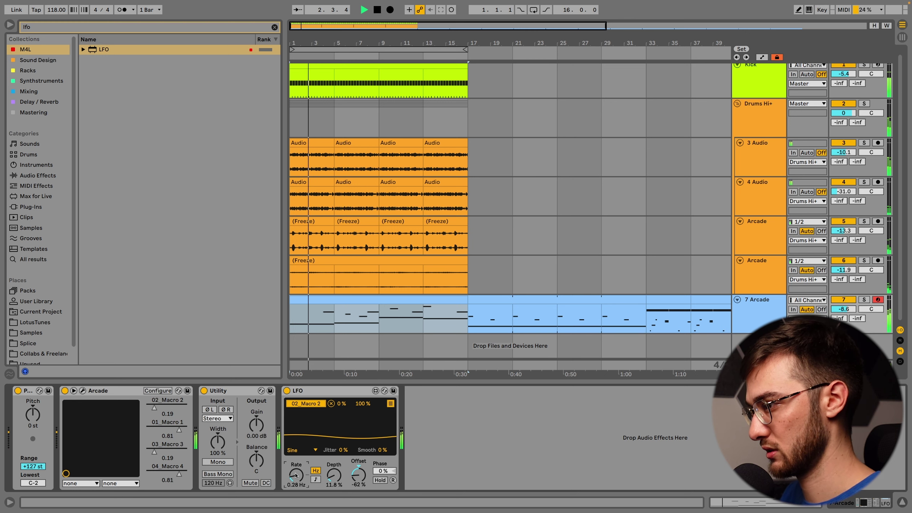
left_click(83, 391)
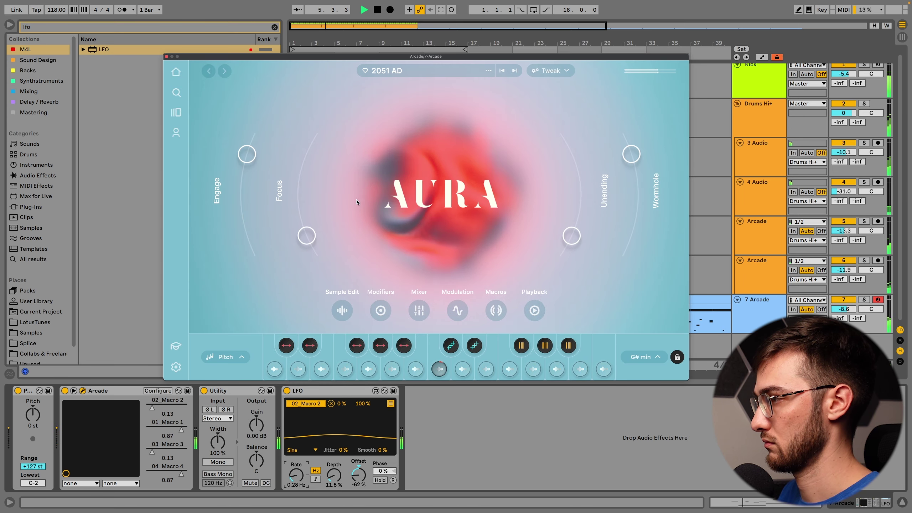
left_click(166, 57)
Step: Add EQ Eight from the Mixing collection after the LFO, set its low cut to 215 Hz and reduce the lower mids
left_click(34, 27)
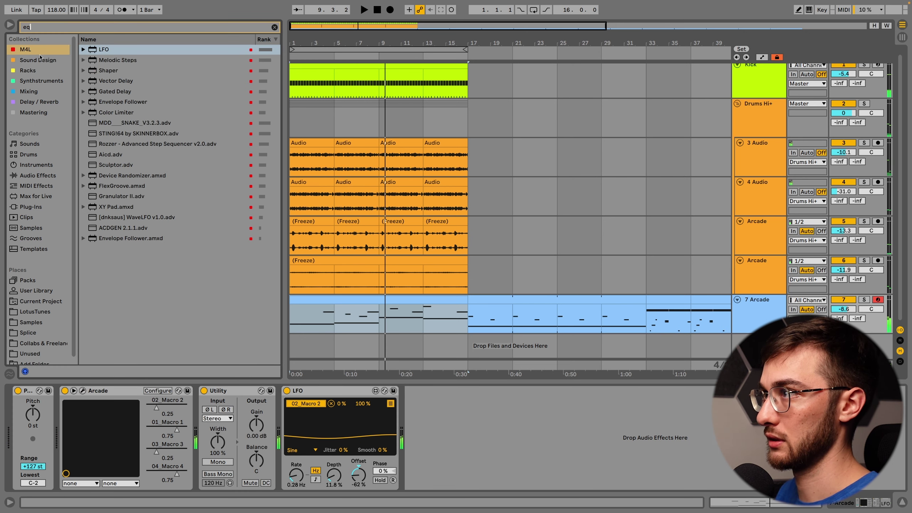
type("eq")
left_click(35, 92)
double_click(133, 49)
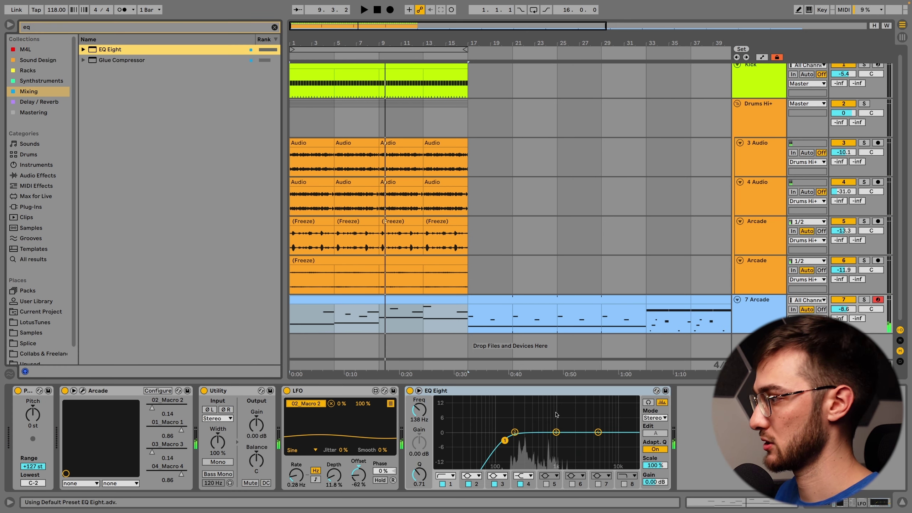
left_click_drag(504, 440, 517, 442)
left_click_drag(598, 432, 516, 439)
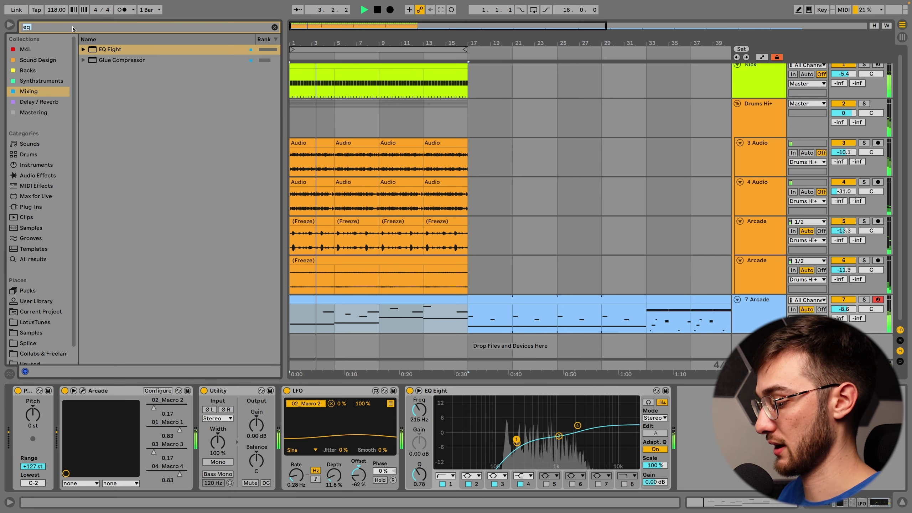
Step: Insert Reverb between the LFO and EQ Eight, with a 6.53 s decay and 57 % dry/wet
left_click(73, 28)
type("reve")
key("Return")
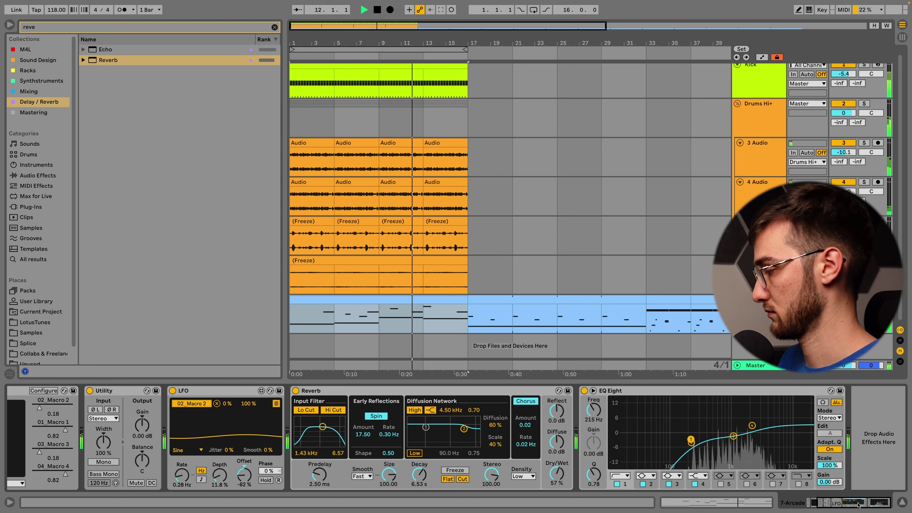
Step: Insert Echo between Reverb and EQ Eight in Ping Pong mode with 44 % reverb, 88 % feedback and 43 % dry/wet
left_click_drag(105, 49, 585, 434)
scroll(584, 436, "right", 5)
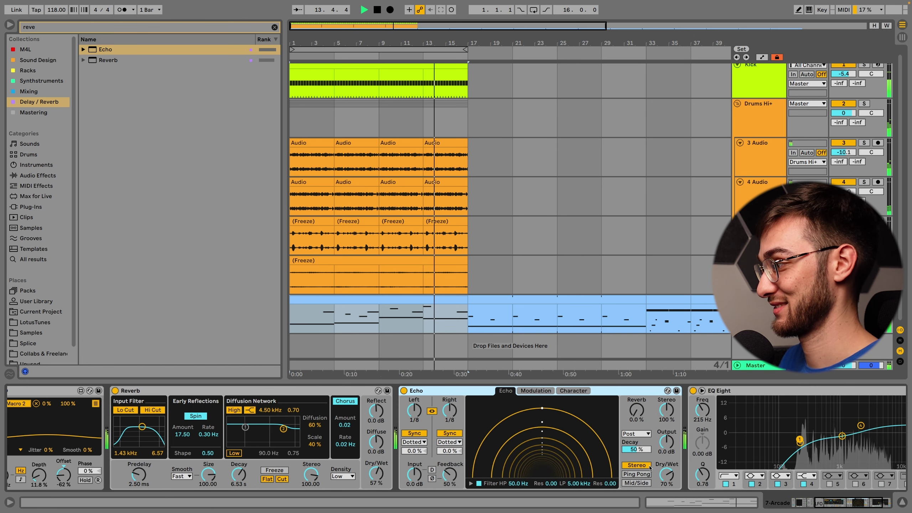
left_click_drag(667, 474, 666, 489)
mouse_move(636, 411)
left_mouse_down()
mouse_move(636, 386)
mouse_move(636, 403)
left_mouse_up()
left_click(636, 473)
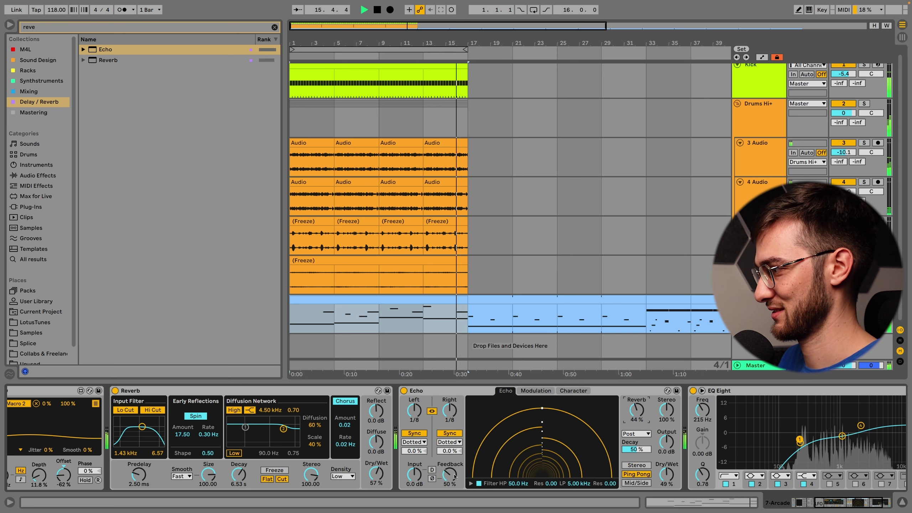
mouse_move(449, 474)
left_mouse_down()
mouse_move(449, 453)
mouse_move(449, 470)
left_mouse_up()
left_click_drag(667, 474, 666, 478)
left_click_drag(826, 502, 840, 503)
Step: Turn on looping over the 16-bar Arcade clip and move its E3 bass note at bar 13 down to A2, auditioning from there
left_click(449, 298)
key("space")
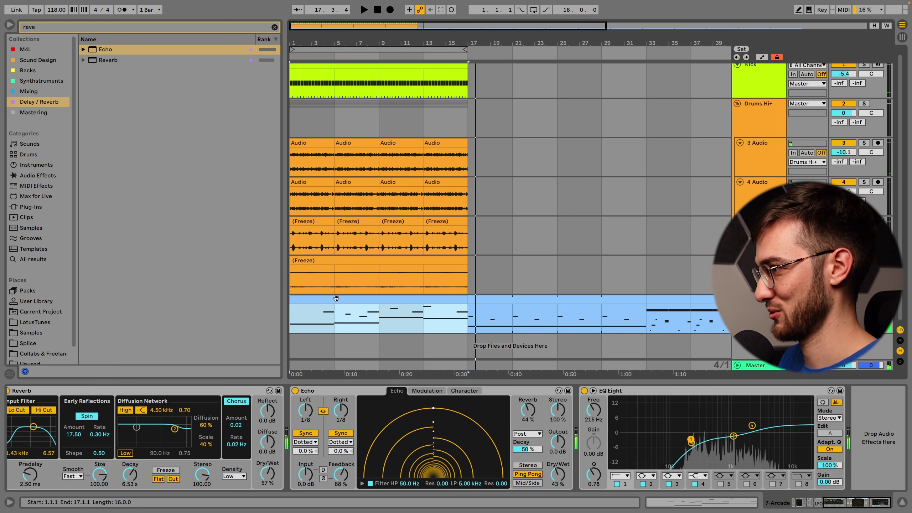
double_click(370, 298)
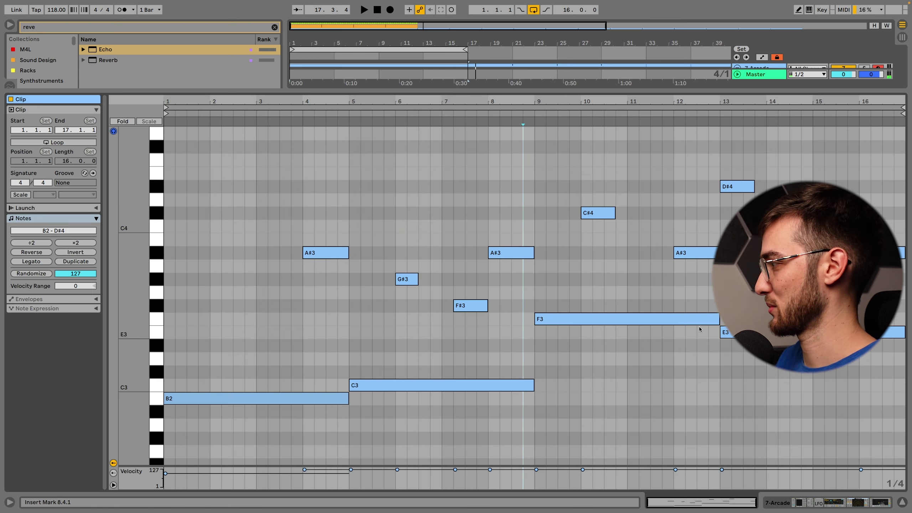
left_click_drag(754, 332, 754, 421)
key("space")
scroll(737, 365, "down", 3)
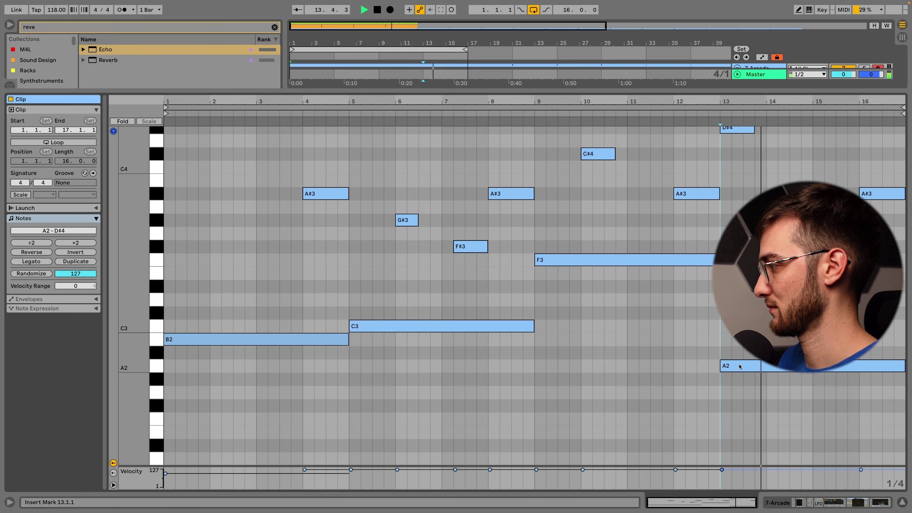
Step: Return to the track's devices, select the 16-bar Arcade clip and save the set
key("shift+Tab")
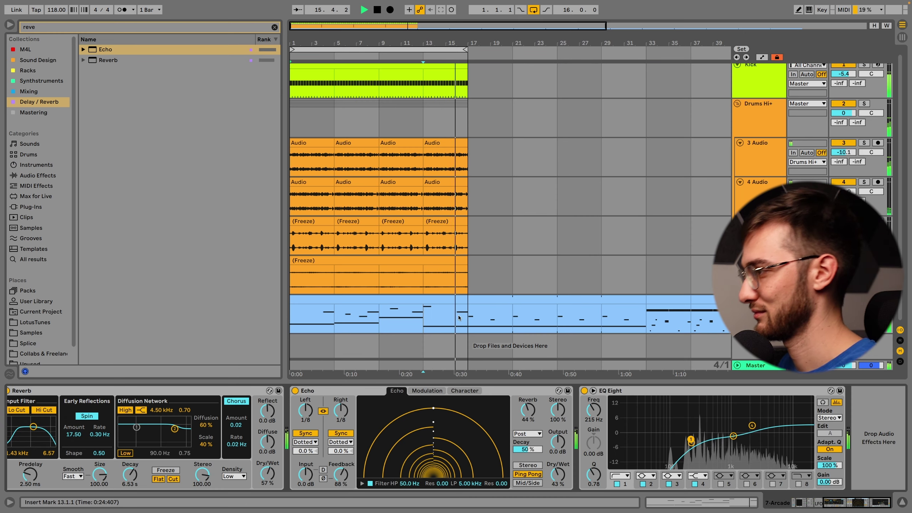
left_click(456, 299)
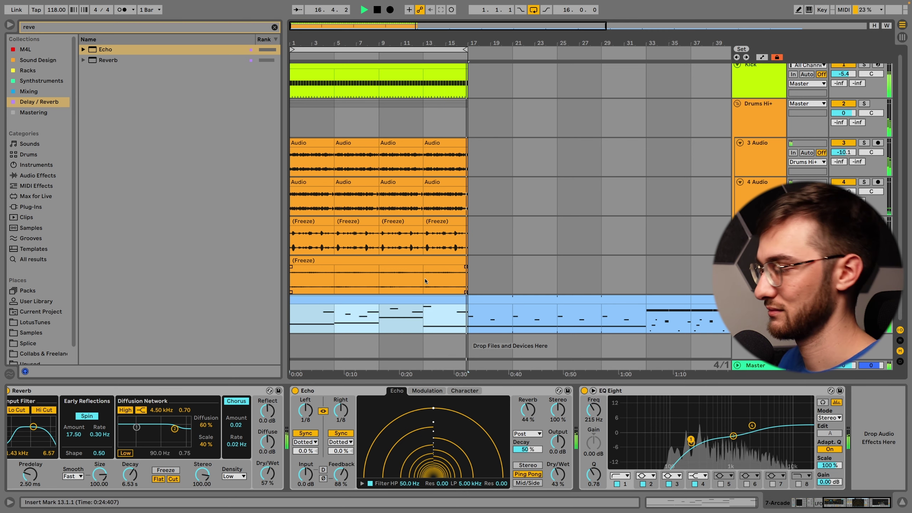
key("ctrl+s")
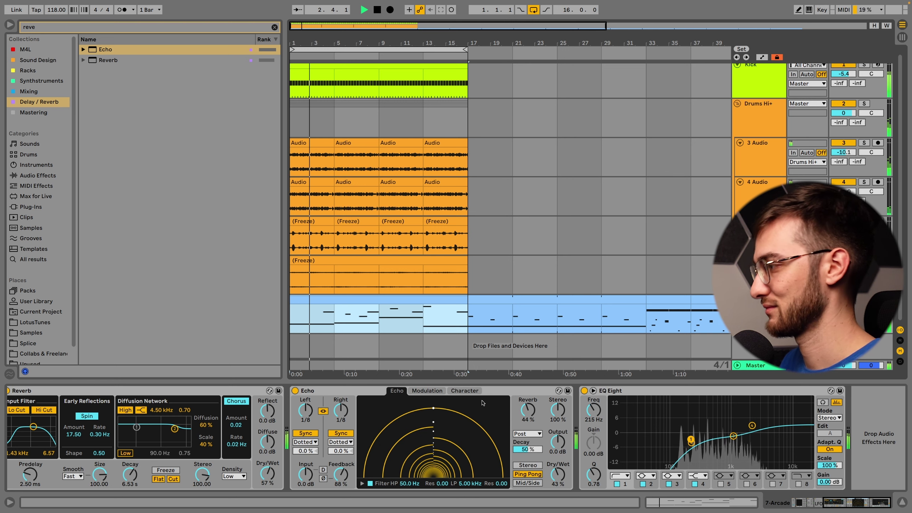
Step: Stop playback and review the Arcade track's device chain, selecting the Reverb and Echo devices
scroll(243, 386, "left", 5)
key("space")
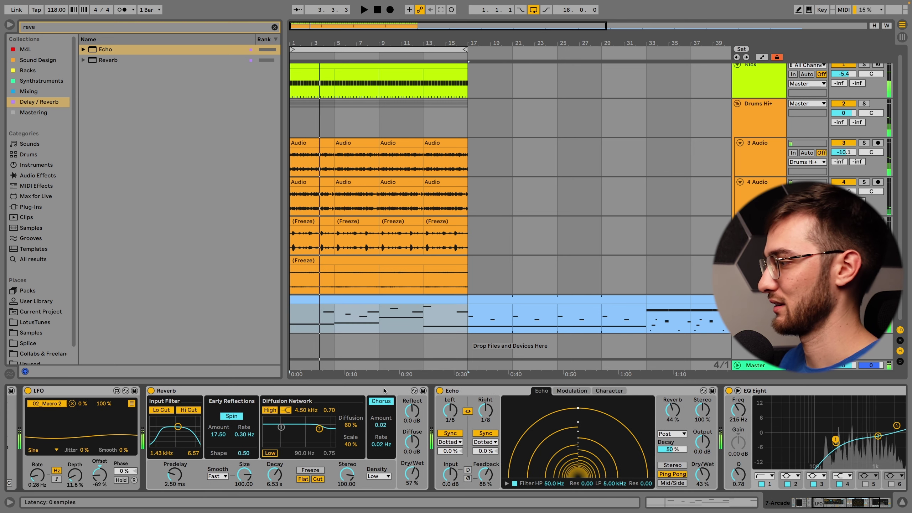
left_click(243, 386)
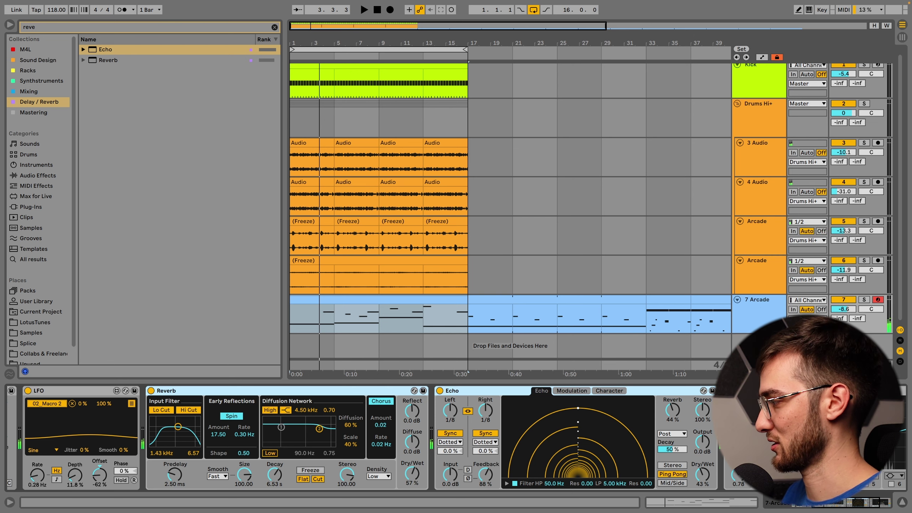
left_click_drag(822, 503, 802, 503)
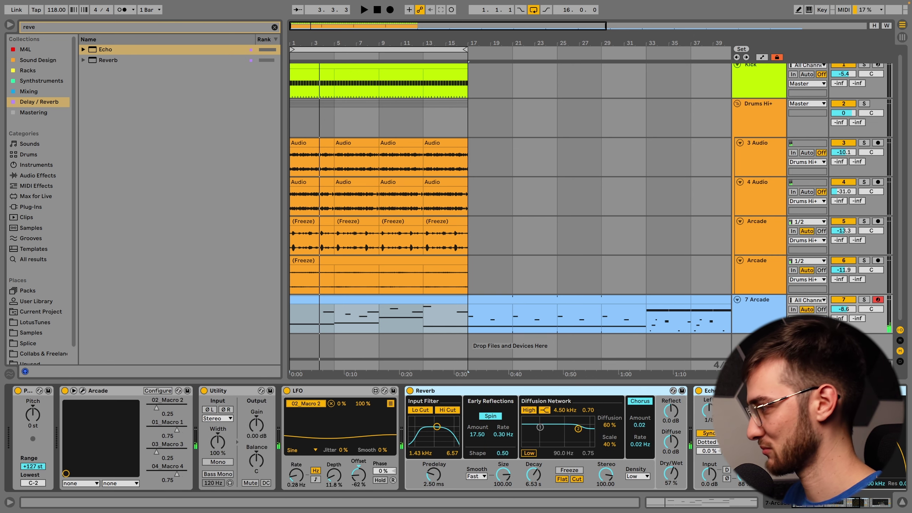
Step: Audition the 16-bar clip on the 7 Arcade track together with the rest of the arrangement
left_click(757, 301)
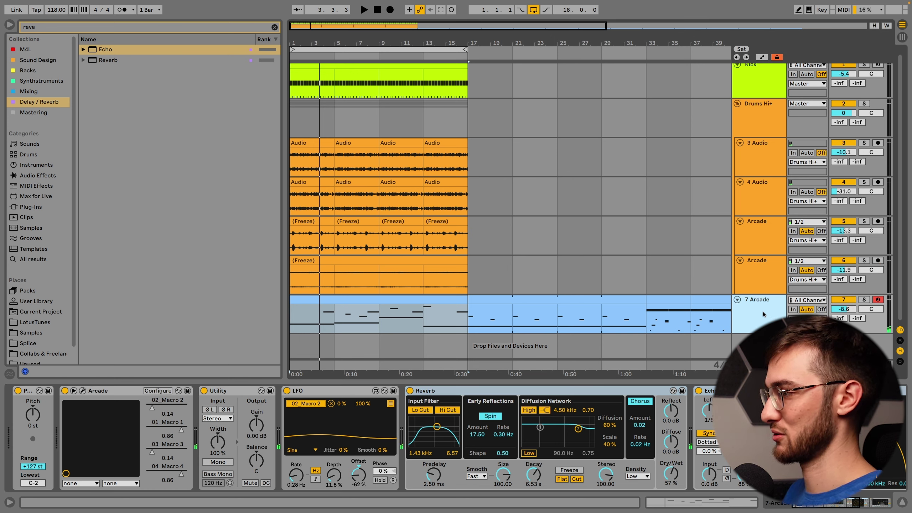
left_click(395, 298)
key("space")
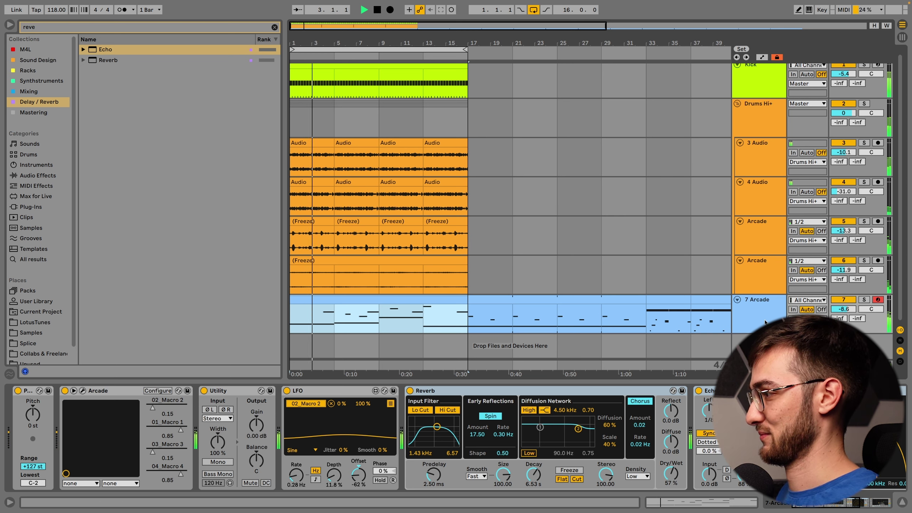
key("space")
Step: Insert a new MIDI track below the 7 Arcade track and load the Arcade VST3 plug-in on it
left_click(751, 313)
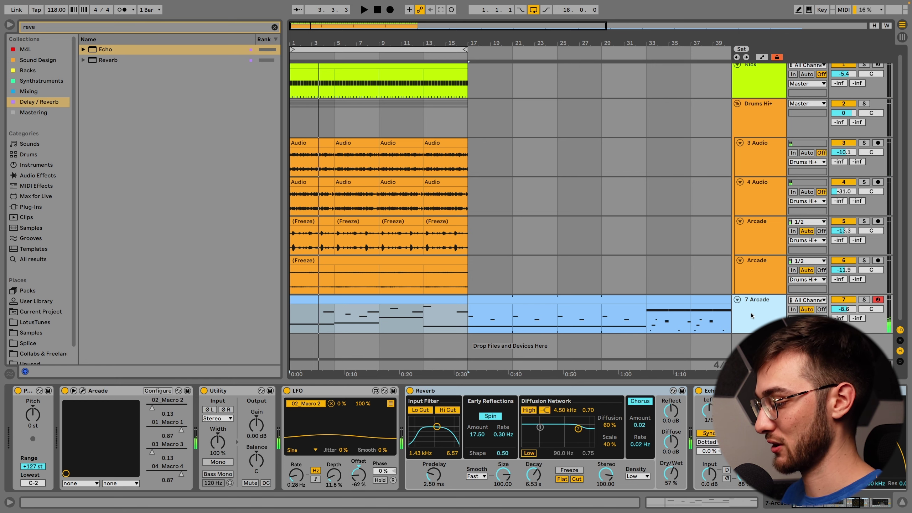
key("ctrl+shift+t")
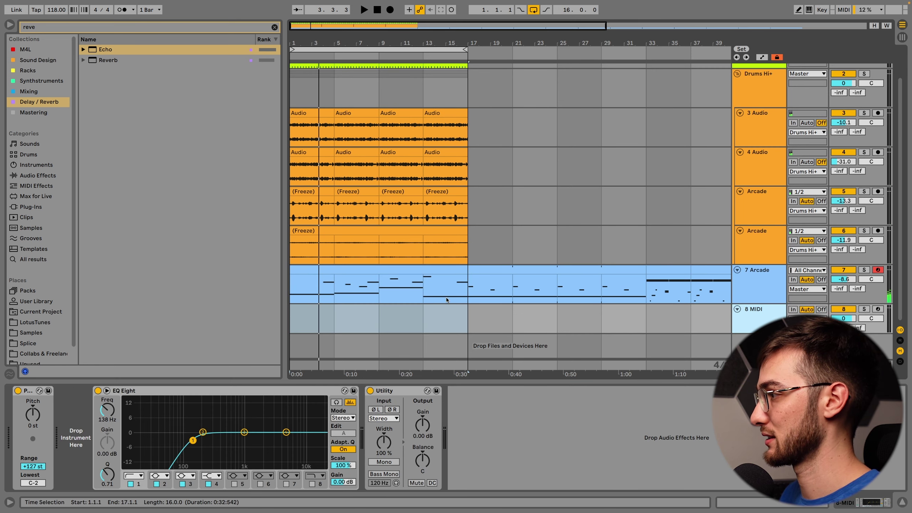
left_click(401, 261)
left_click(394, 267)
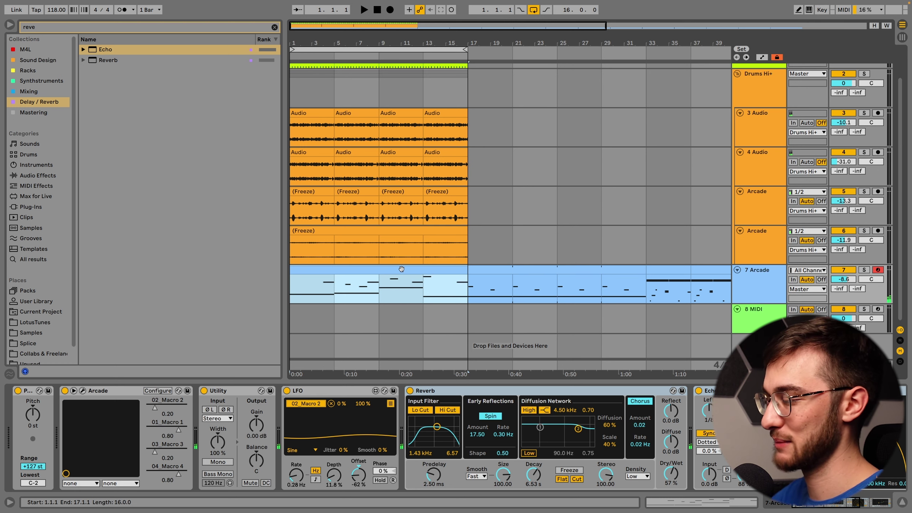
left_click(758, 309)
left_click(99, 24)
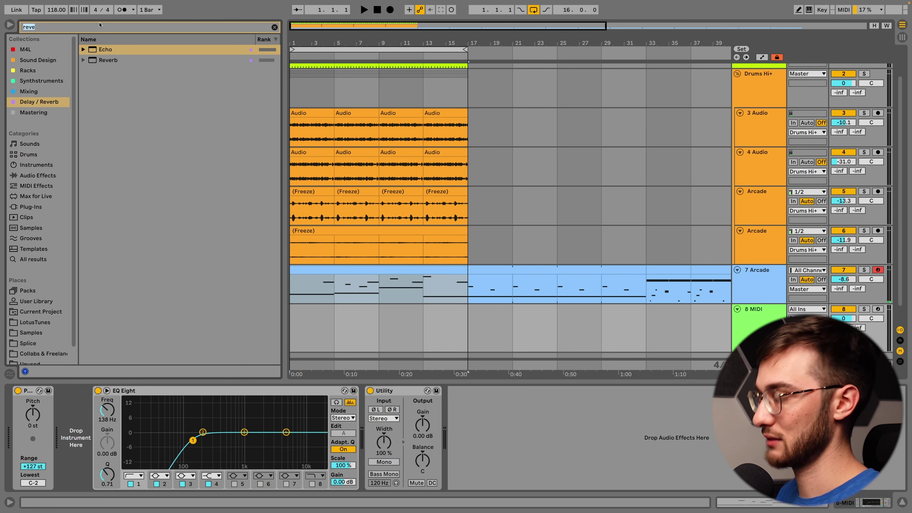
key("BackSpace")
type("arcade")
key("Return")
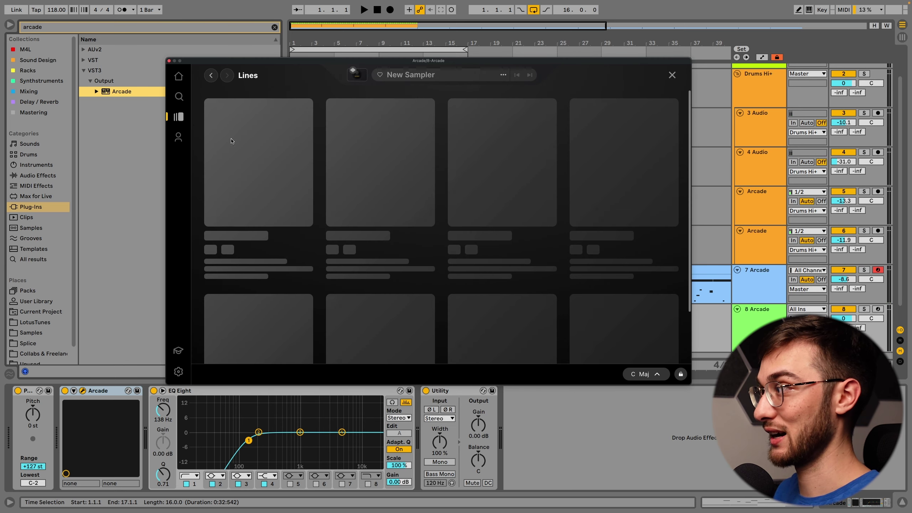
Step: Open the Distant Voices line in the new Arcade instance and browse its samplers
mouse_move(624, 194)
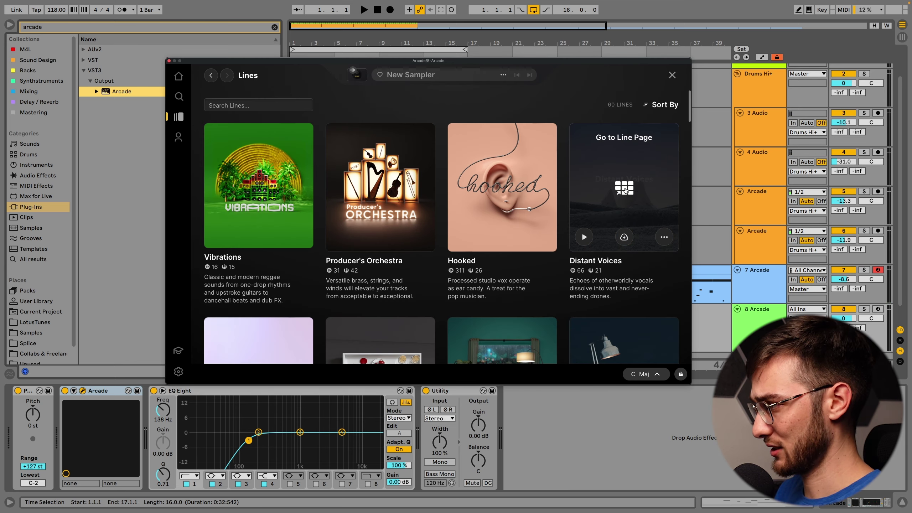
left_click(625, 189)
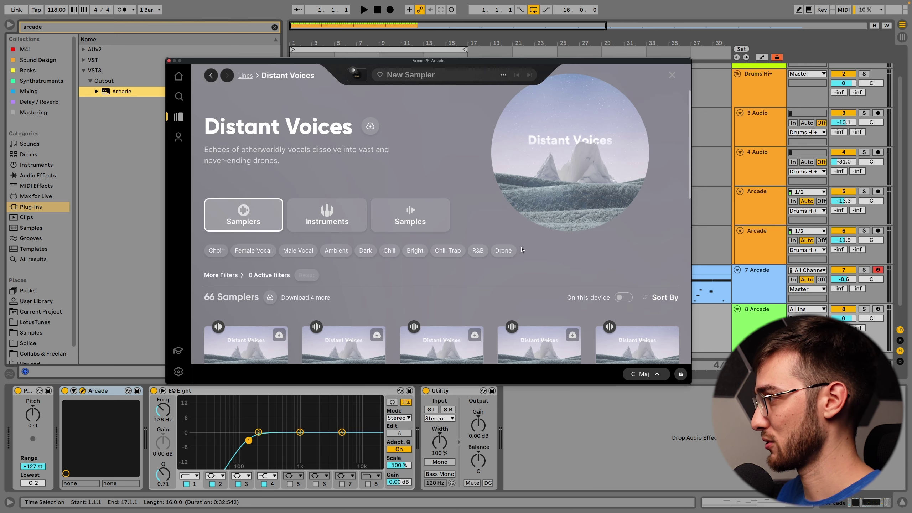
left_click_drag(690, 190, 684, 230)
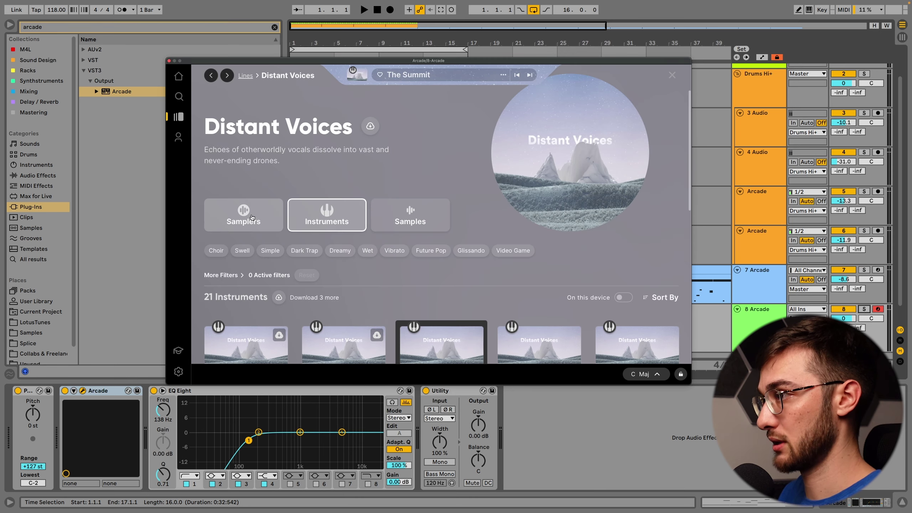
left_click(251, 217)
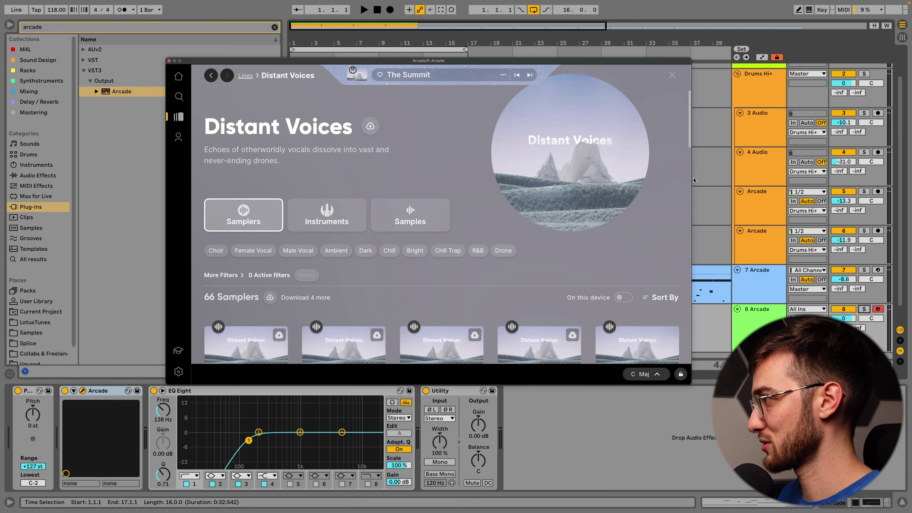
left_click_drag(689, 146, 684, 176)
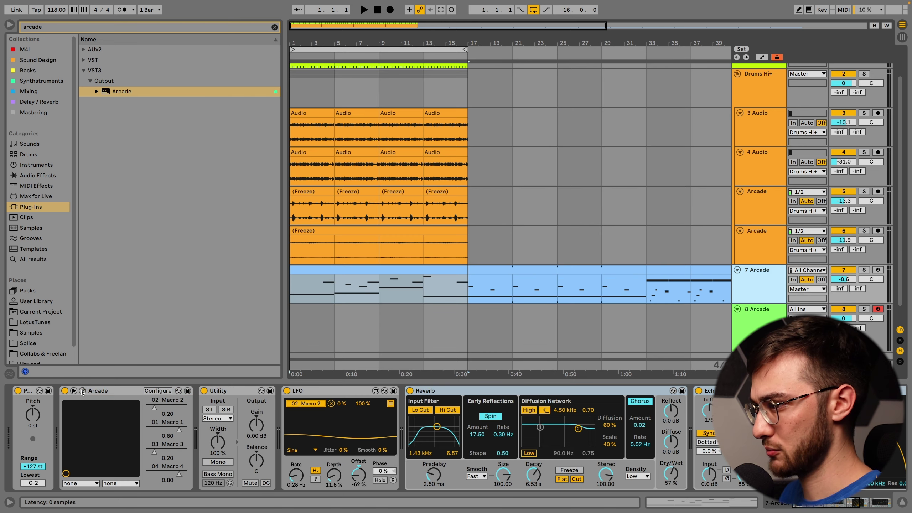
Step: Check the key used by the 7 Arcade instance and set the new instance's session key to A♭ minor
left_click(83, 391)
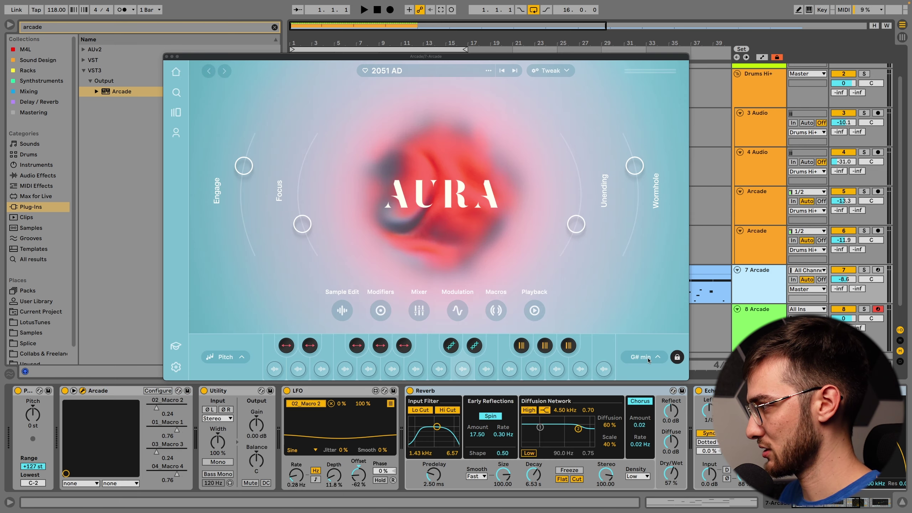
left_click(704, 358)
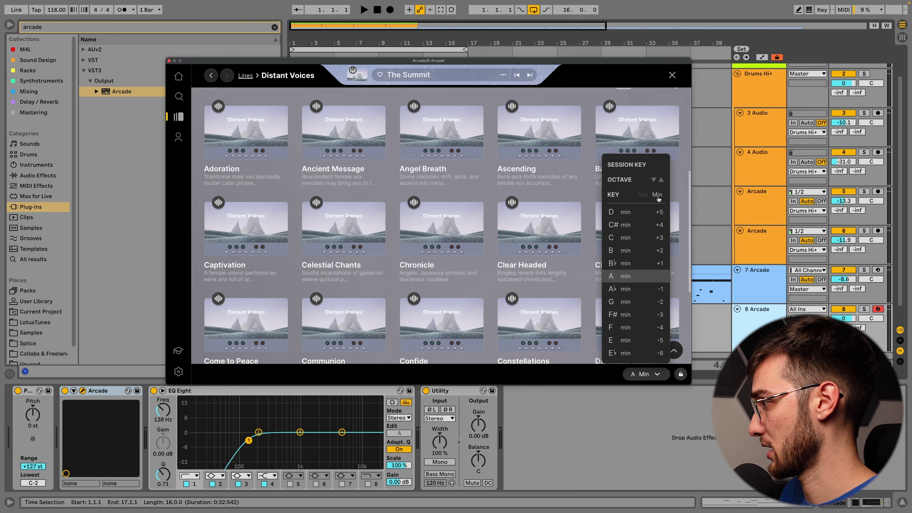
left_click(635, 289)
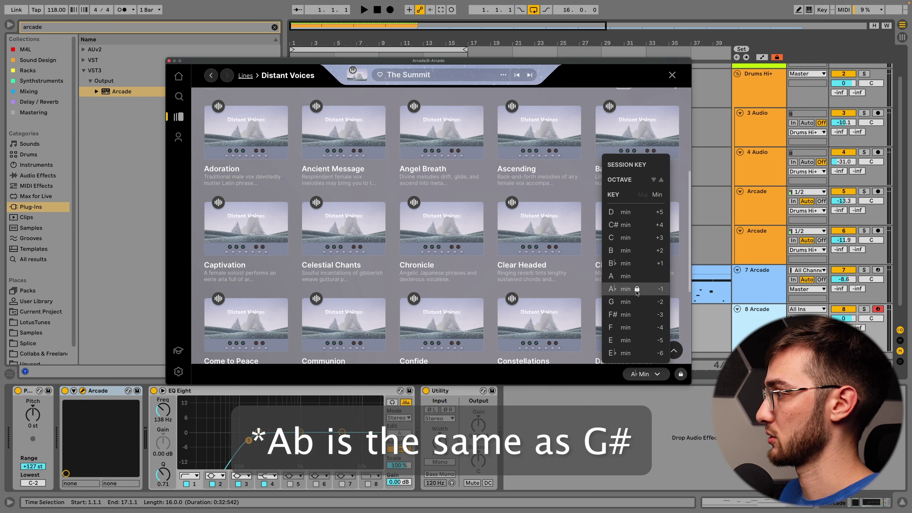
left_click(645, 376)
Step: Audition Distant Voices samplers including Eternity and Back To Childhood, and load the Adoration sampler
scroll(621, 324, "down", 2)
mouse_move(607, 284)
scroll(605, 281, "down", 2)
left_click(507, 262)
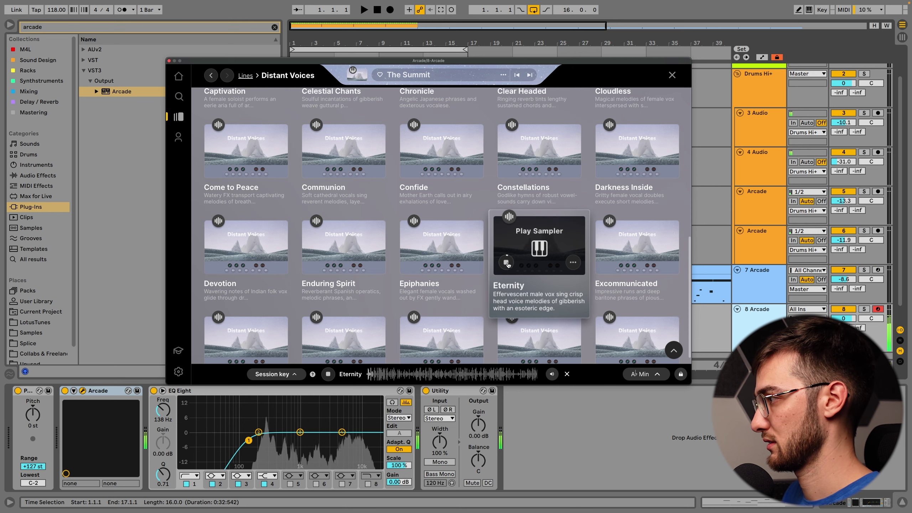
left_click(538, 246)
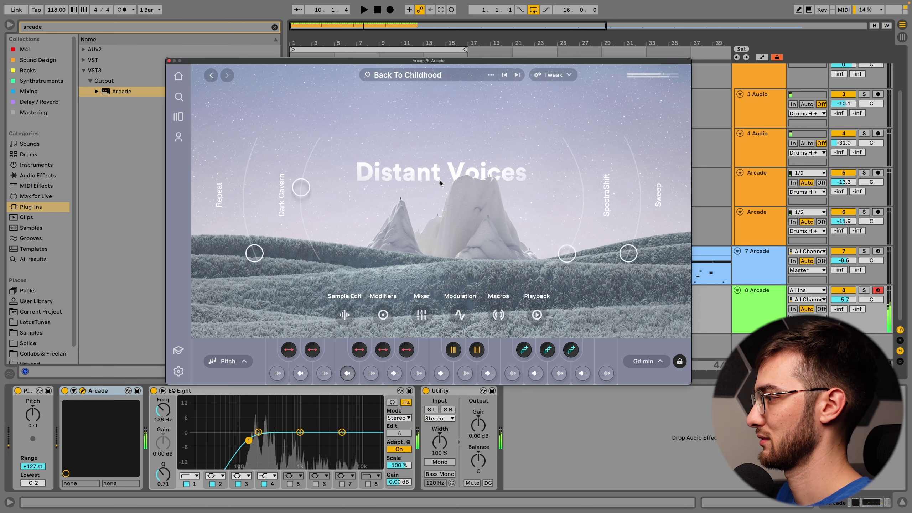
left_click(210, 75)
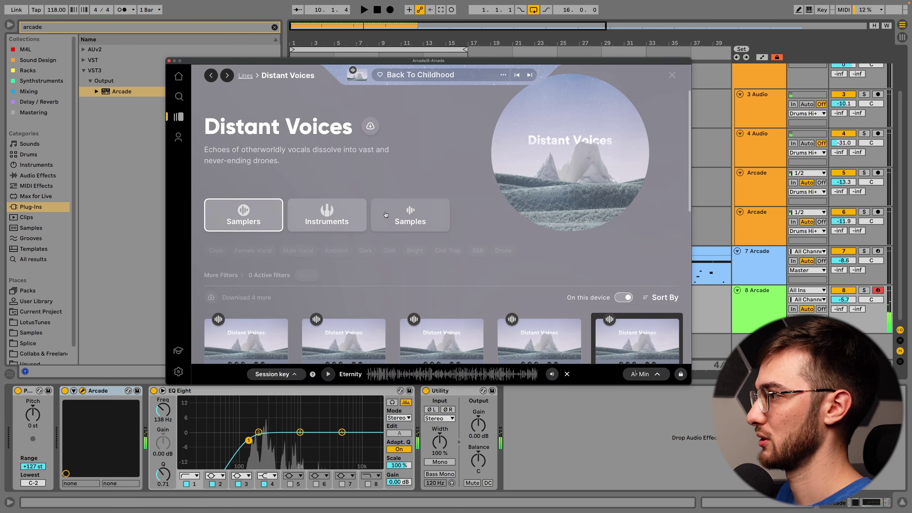
left_click(247, 225)
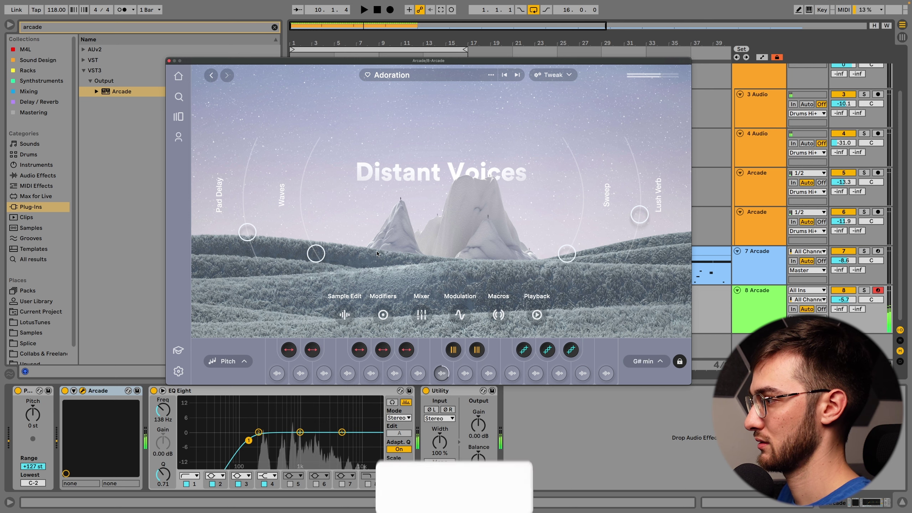
left_click(168, 61)
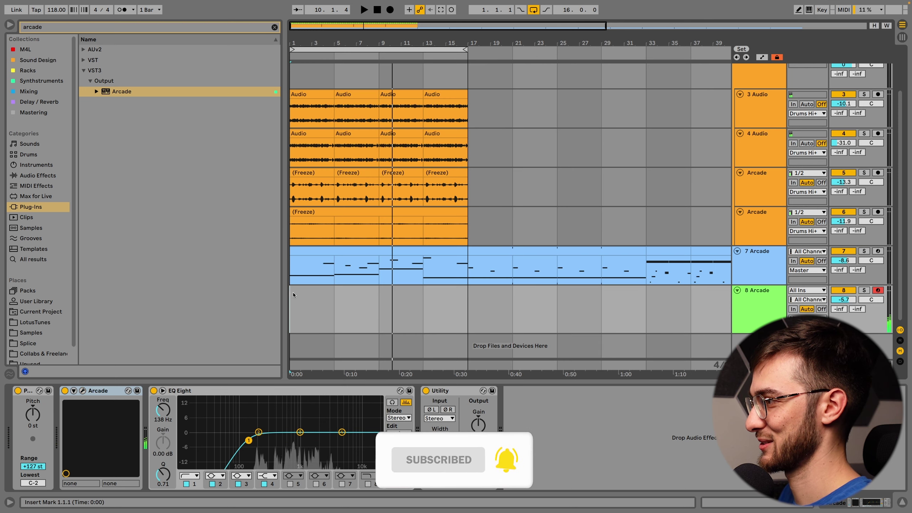
Step: Create a 4-bar MIDI clip on the 8 Arcade track with a C3 note from bar 2 to bar 4, and extend it to 16 bars
double_click(294, 307)
scroll(179, 342, "down", 1)
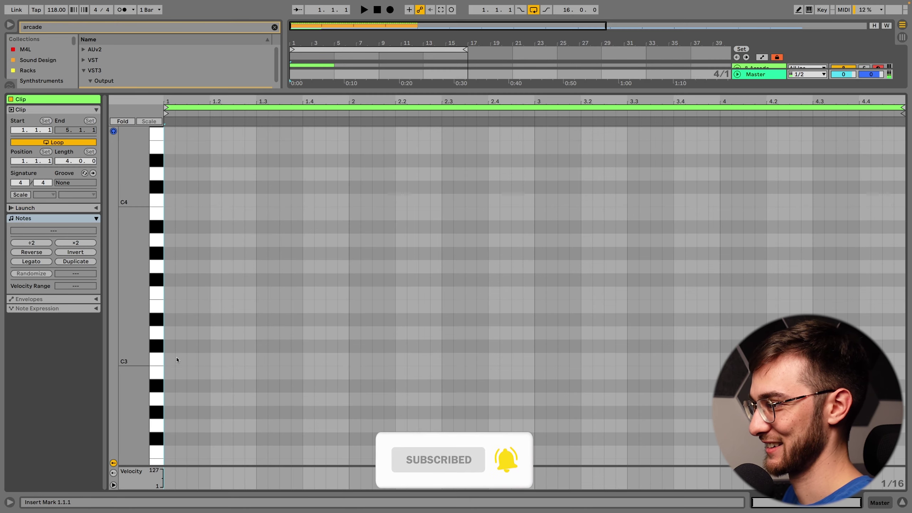
double_click(169, 359)
left_click_drag(175, 359, 291, 359)
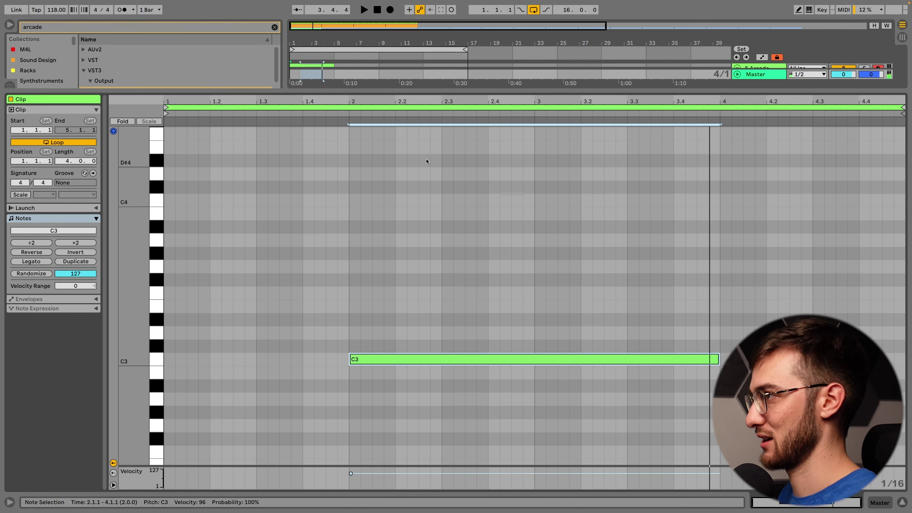
key("shift+Tab")
left_click_drag(331, 289, 453, 297)
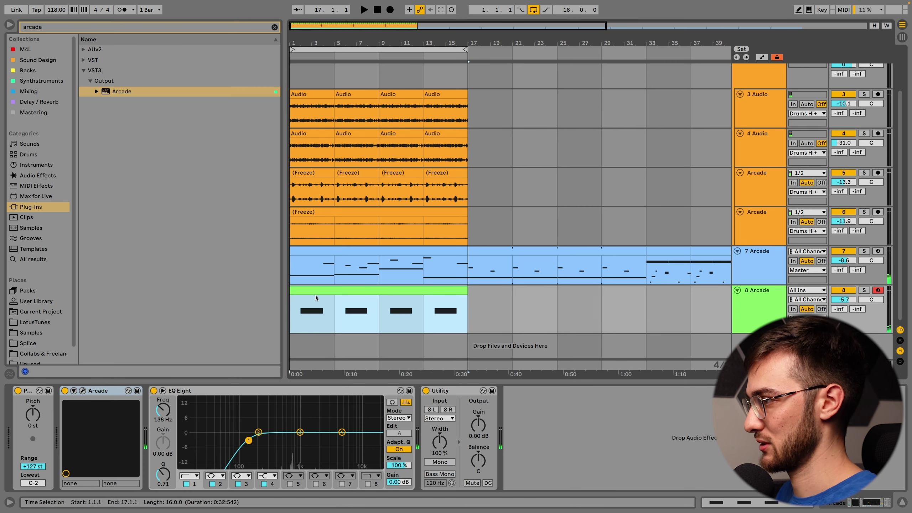
Step: Shorten the clip's first two notes, move the bar 6 note to D3 and the bar 10 note to A3, and remove the bar 14 note
double_click(346, 290)
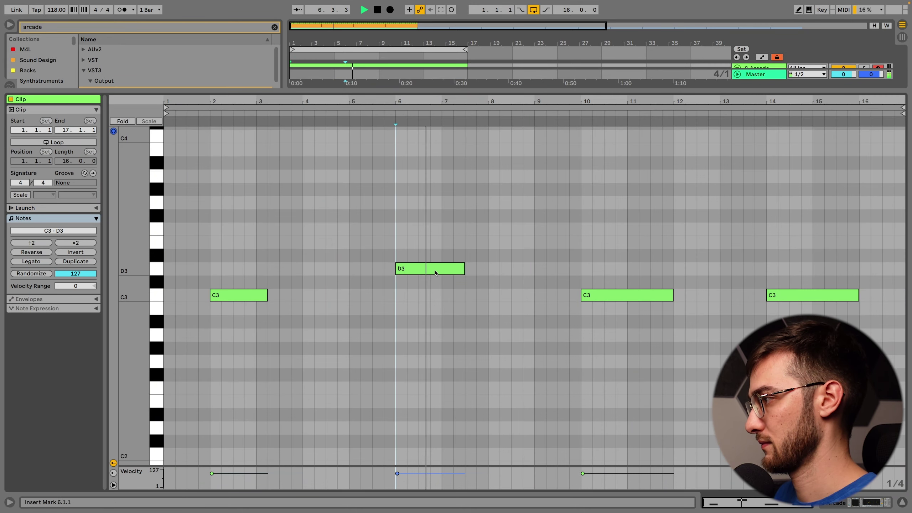
left_click(600, 296)
left_click_drag(600, 296, 602, 176)
left_click(571, 206)
left_click(580, 186)
left_click(582, 199)
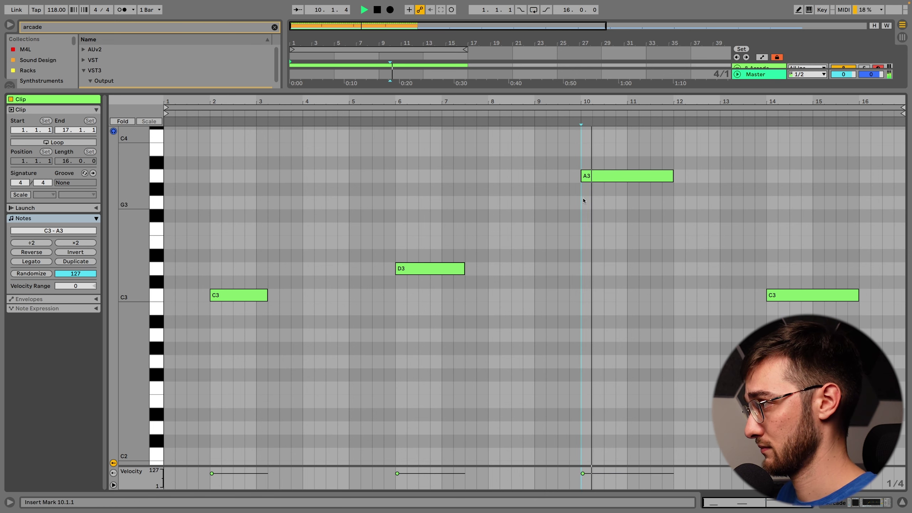
key("space")
key("space")
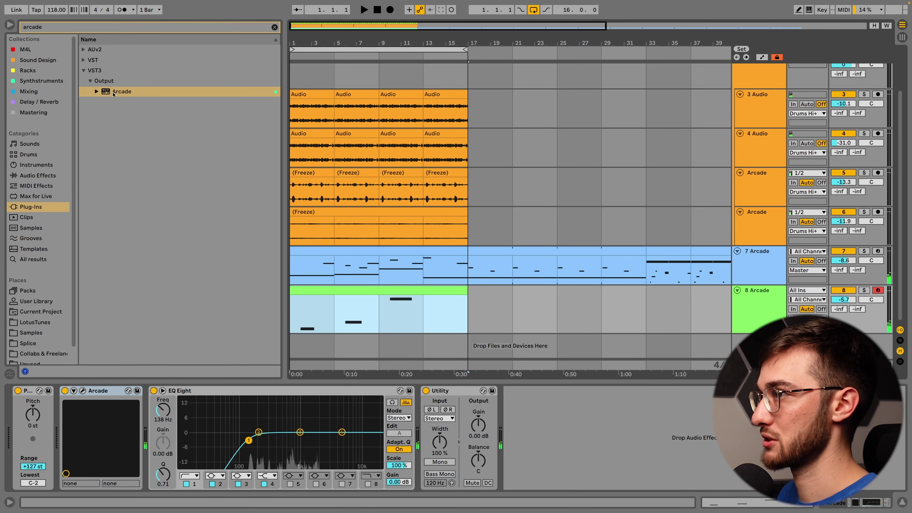
Step: Insert EchoBoy Jr after Utility on the 8 Arcade track and adjust its mix and feedback while auditioning
key("super+a")
type("echo")
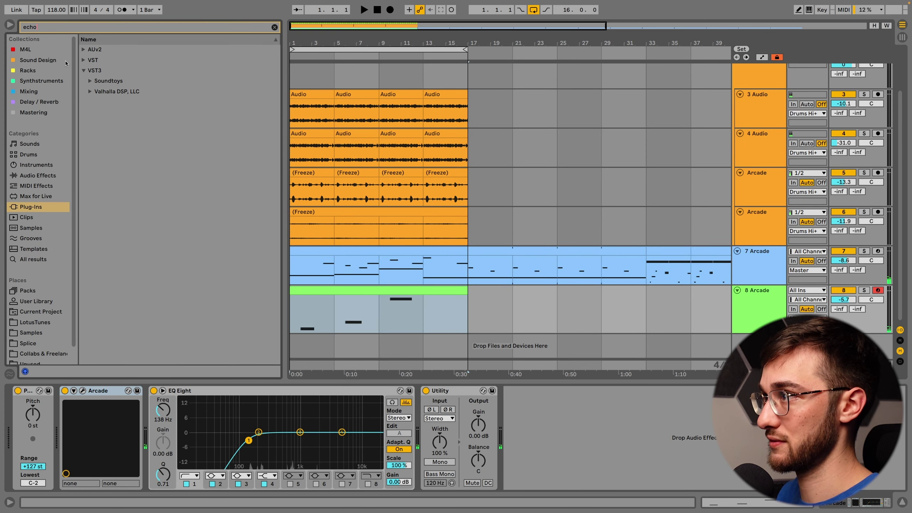
left_click(34, 92)
left_click(40, 102)
double_click(114, 60)
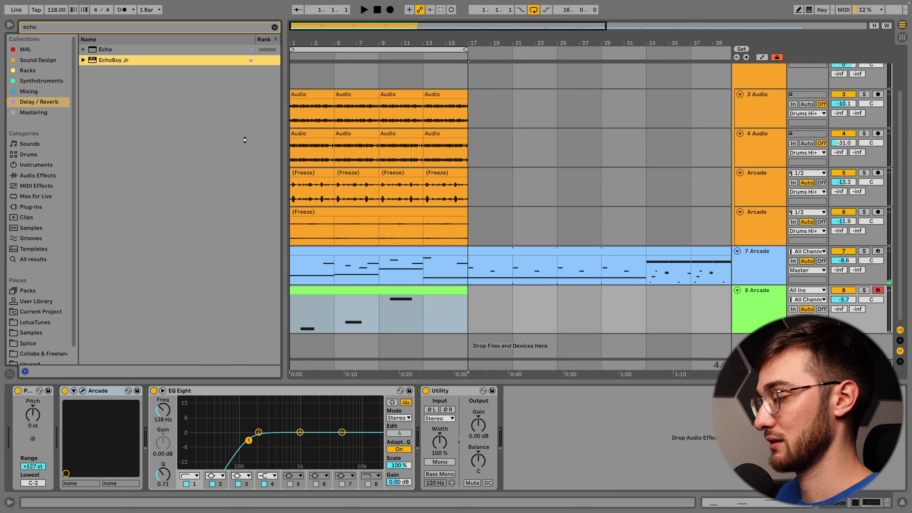
left_click_drag(215, 111, 217, 99)
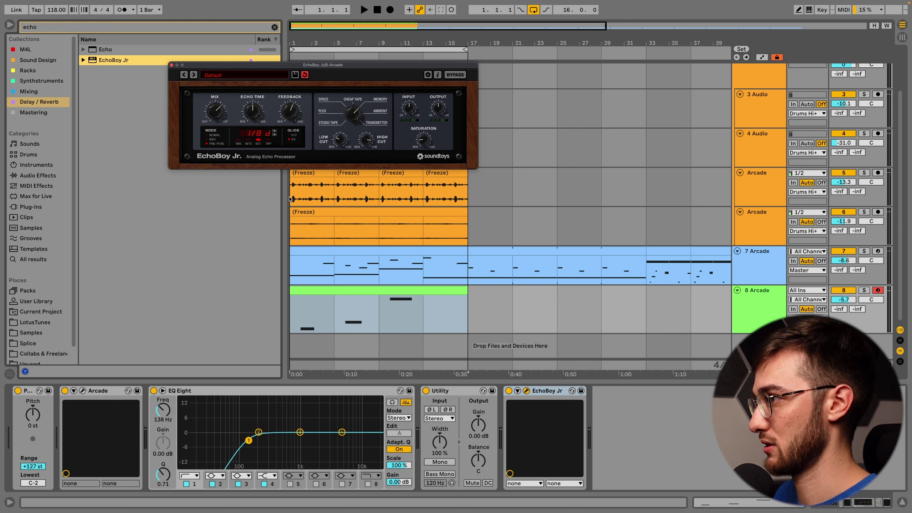
key("space")
left_click_drag(291, 112, 291, 107)
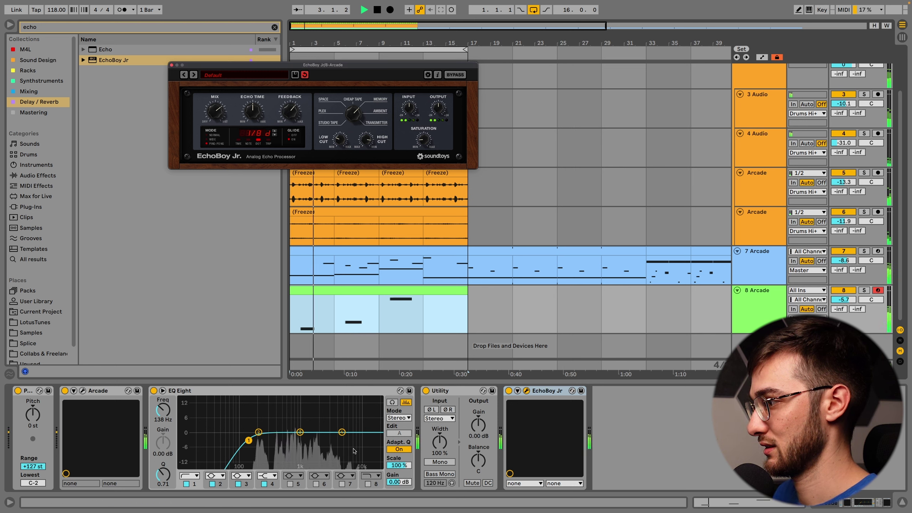
Step: Raise EQ Eight's low cut to about 445 Hz and set band 4 to about -6 dB at 1.94 kHz
left_click_drag(248, 441, 269, 440)
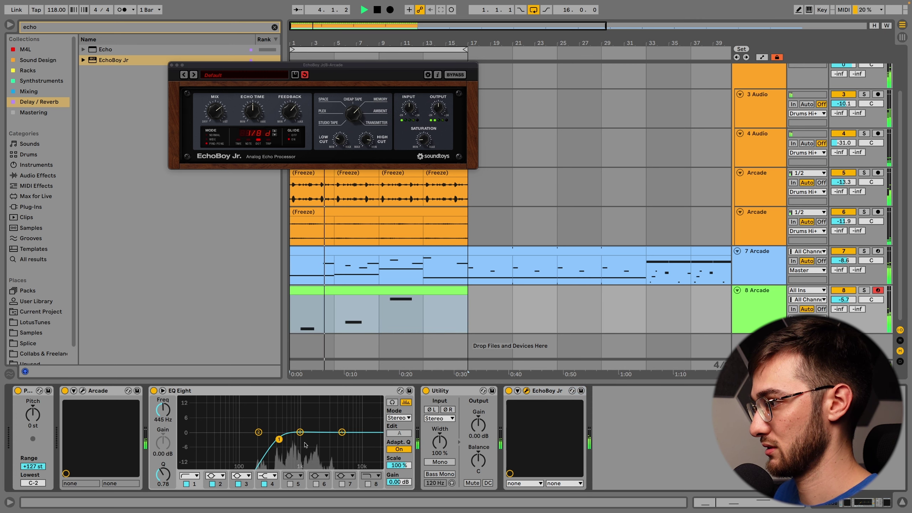
left_click_drag(342, 432, 317, 446)
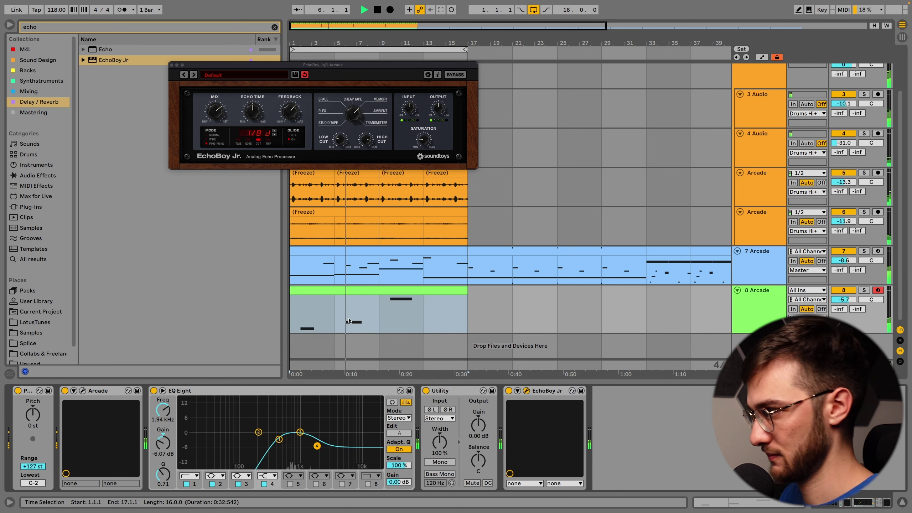
left_click(382, 323)
Step: Lower the 8 Arcade track's volume to -7.0 dB, save the set and close the EchoBoy Jr window
left_click(764, 310)
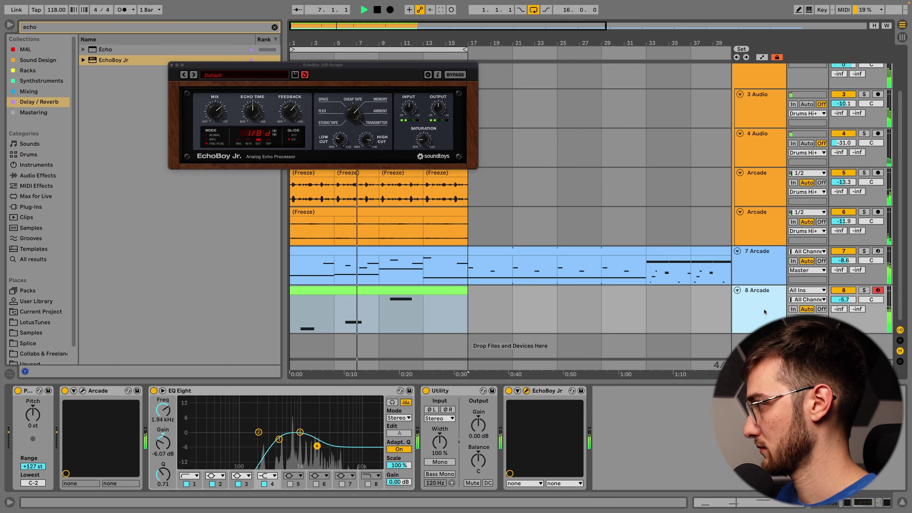
left_click_drag(849, 301, 850, 307)
left_click(735, 300)
key("super+s")
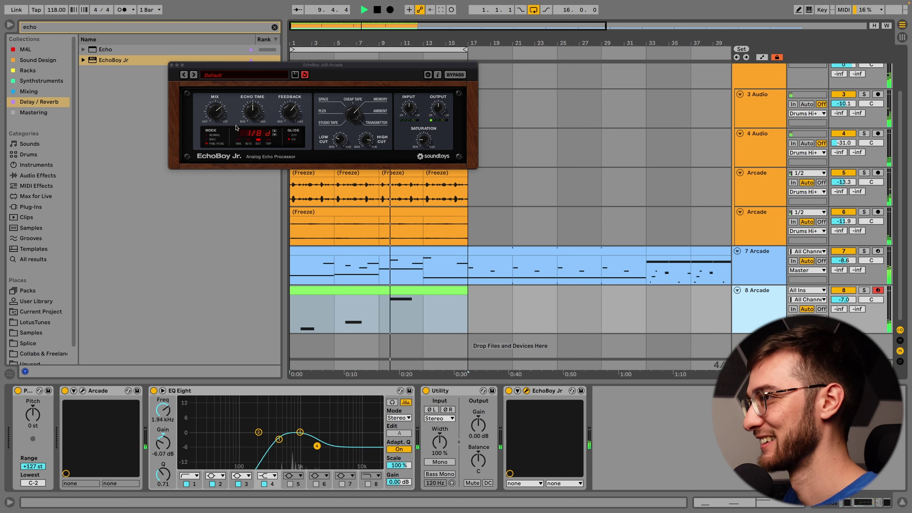
left_click(173, 65)
left_click(413, 315)
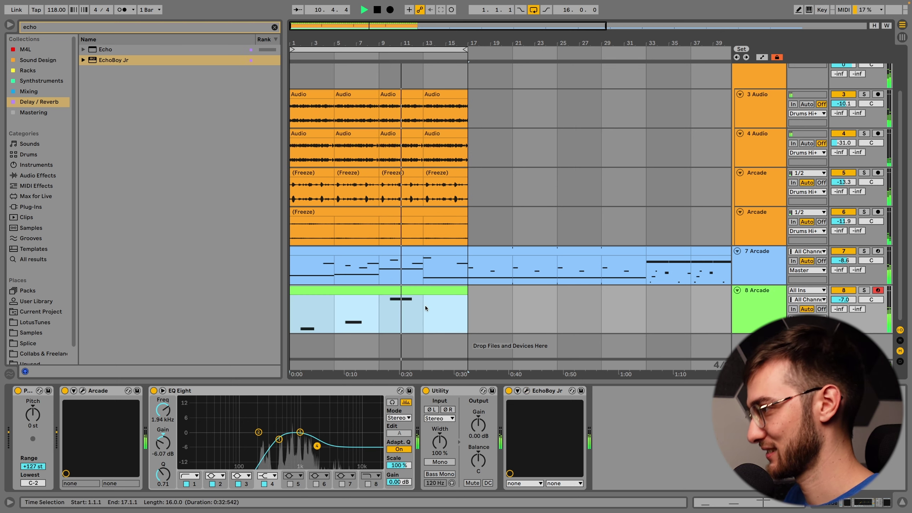
Step: Add a C4 note about two bars long, starting at bar 13, to the 8 Arcade clip
double_click(432, 297)
scroll(703, 249, "up", 2)
left_click(747, 219)
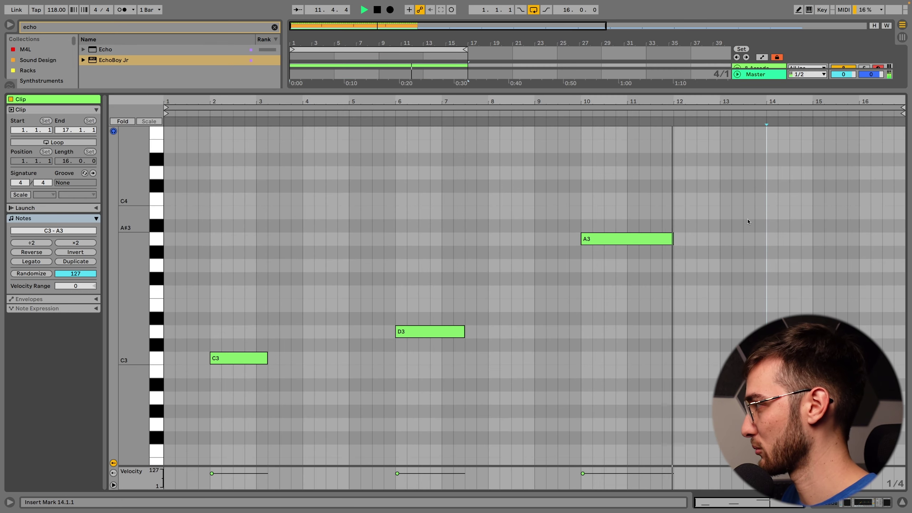
double_click(737, 199)
left_click_drag(744, 199, 833, 203)
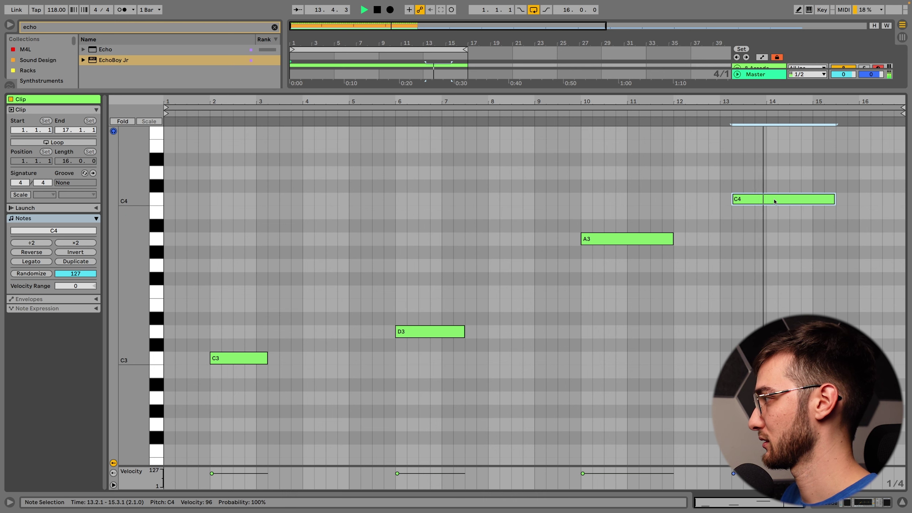
left_click_drag(773, 201, 759, 202)
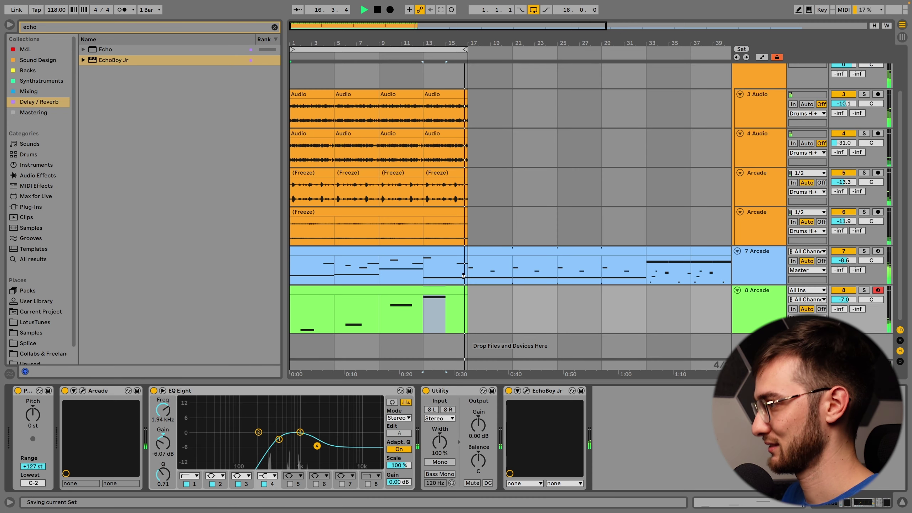
Step: Insert a MIDI track below 8 Arcade, make it taller, and load the Arcade VST3 instrument on it
left_click(758, 284)
key("super+shift+t")
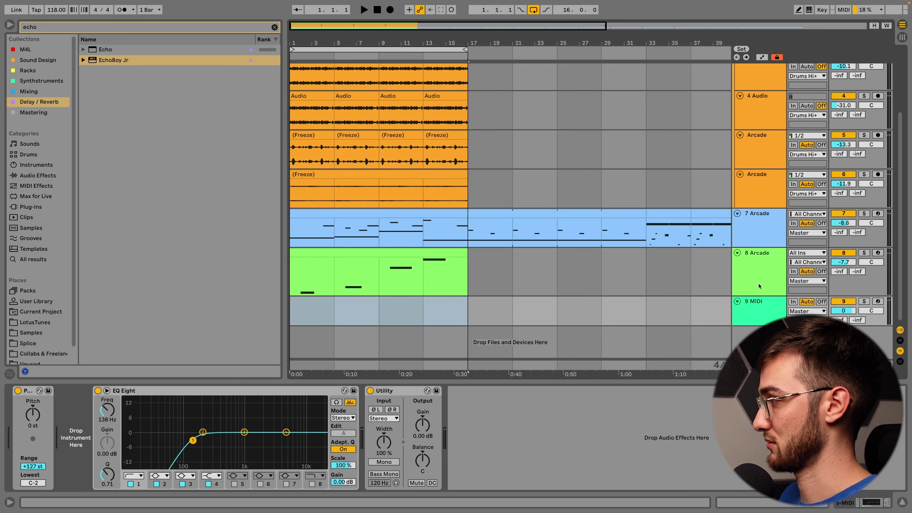
left_click_drag(752, 326, 754, 353)
scroll(752, 344, "down", 1)
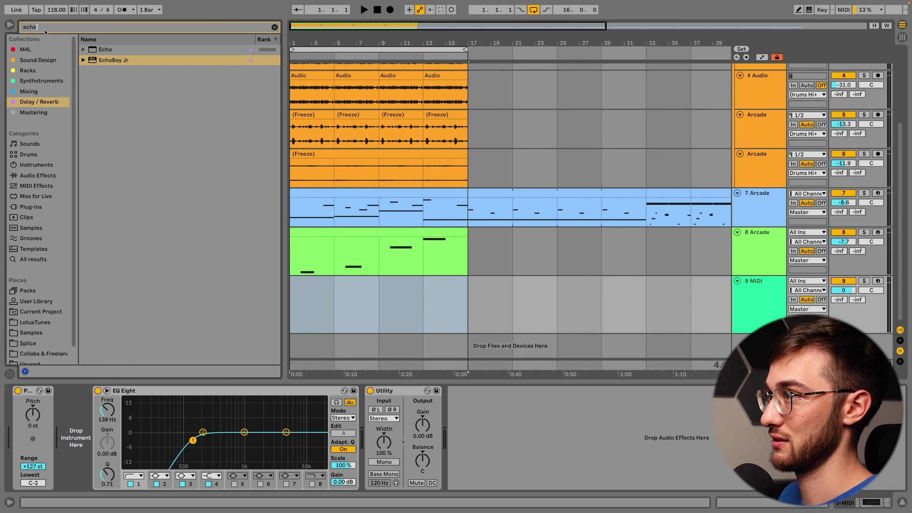
left_click(45, 29)
key("BackSpace")
type("arcade")
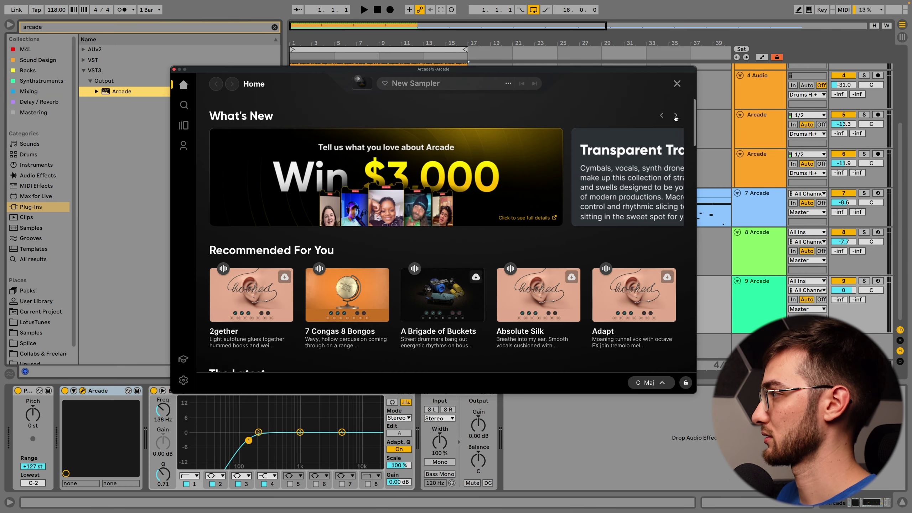
Step: Browse Arcade's home page, examining the What's New banners and the themed line collections down to Organic Track Starters
left_click(676, 116)
left_click(676, 116)
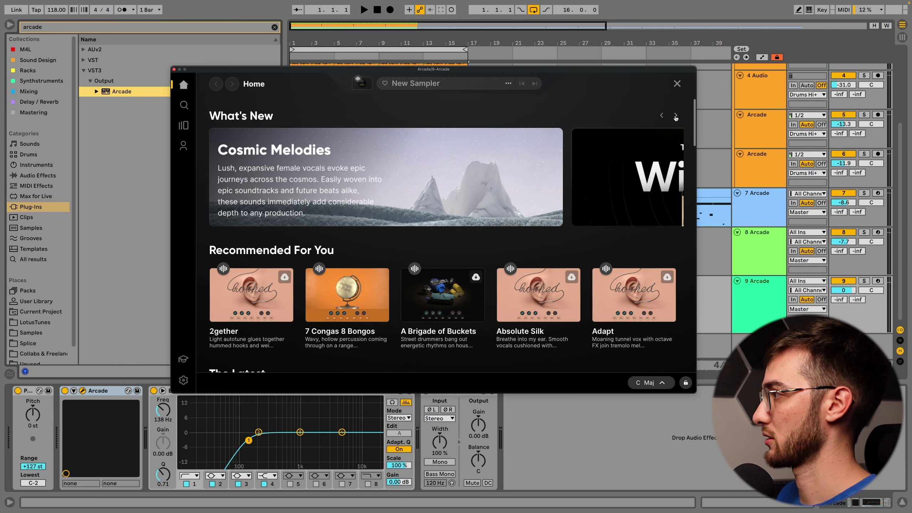
left_click(676, 116)
left_click(675, 116)
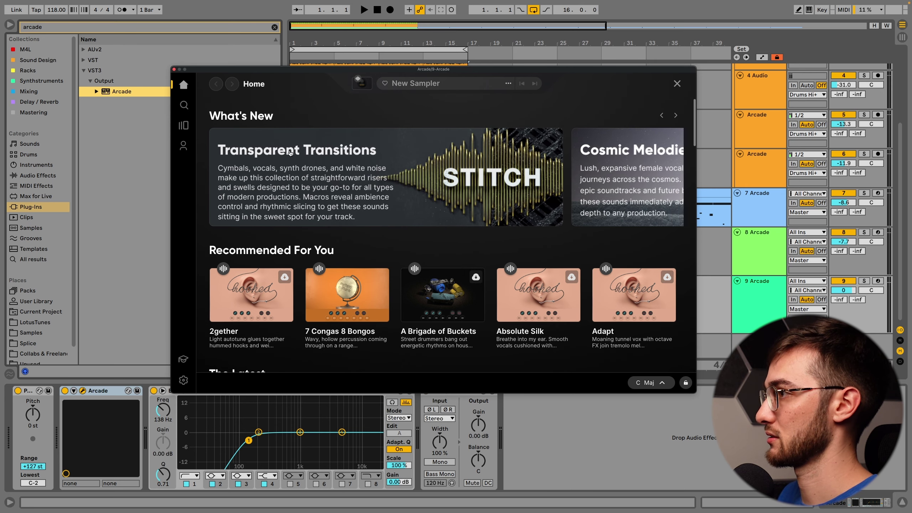
left_click(676, 115)
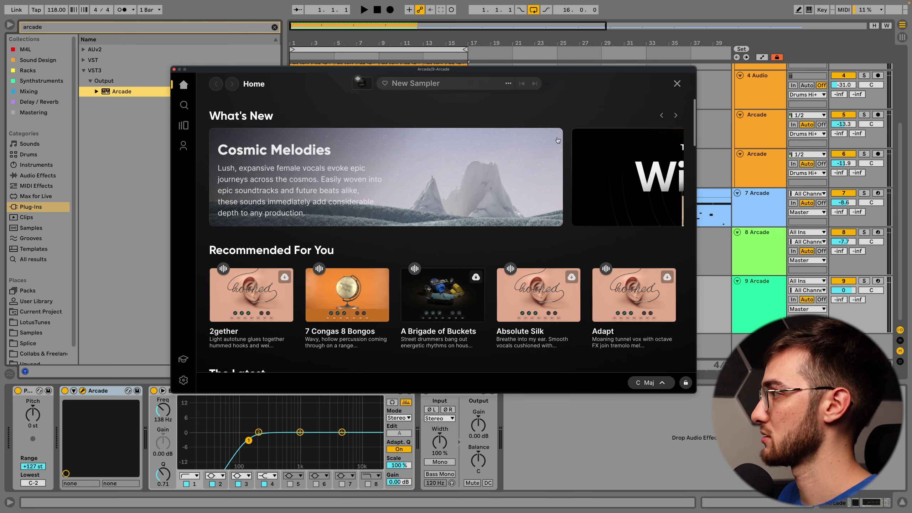
scroll(474, 350, "down", 4)
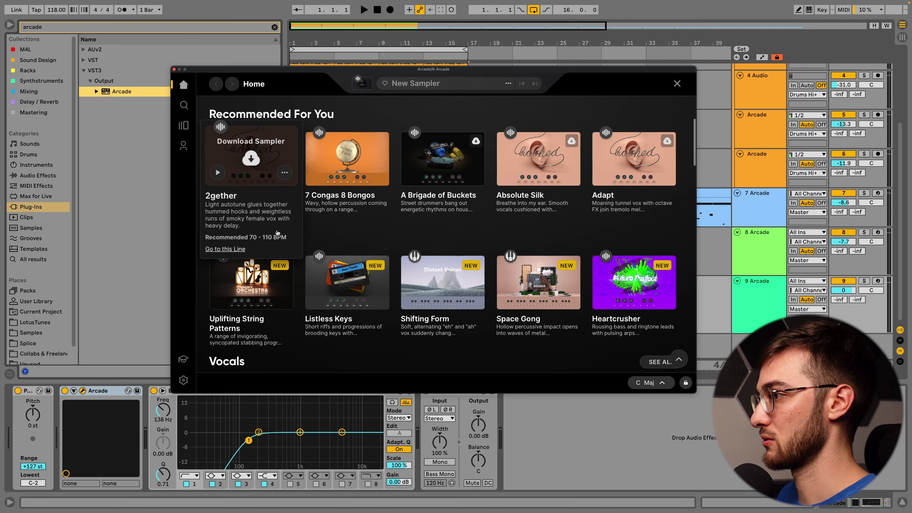
scroll(298, 287, "down", 8)
scroll(261, 169, "down", 10)
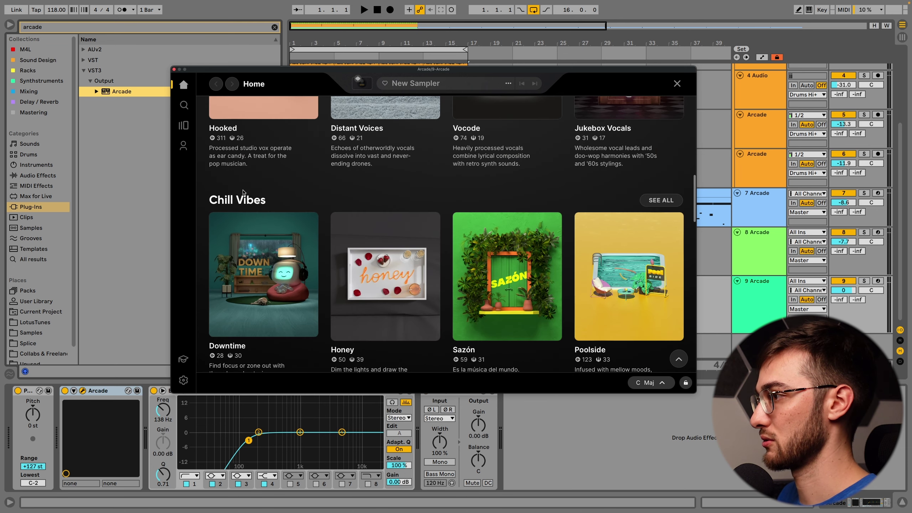
scroll(294, 201, "down", 2)
scroll(294, 200, "down", 12)
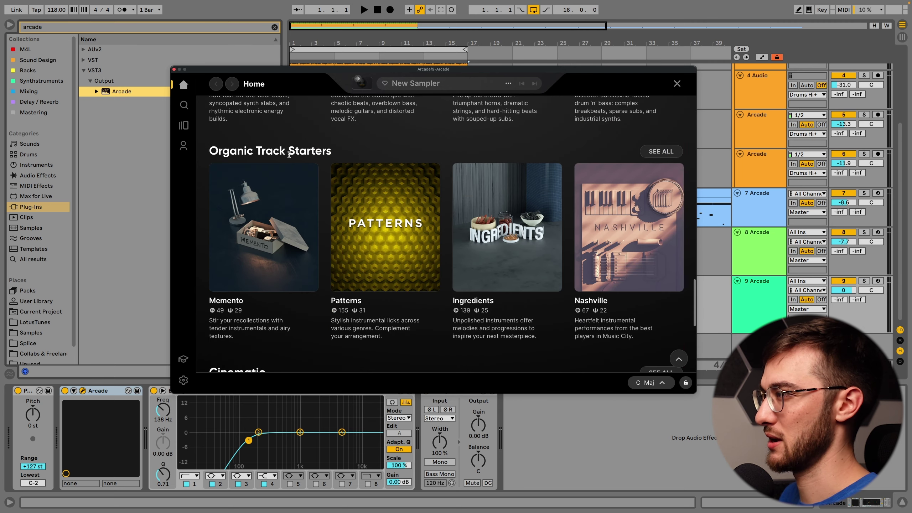
scroll(289, 155, "down", 1)
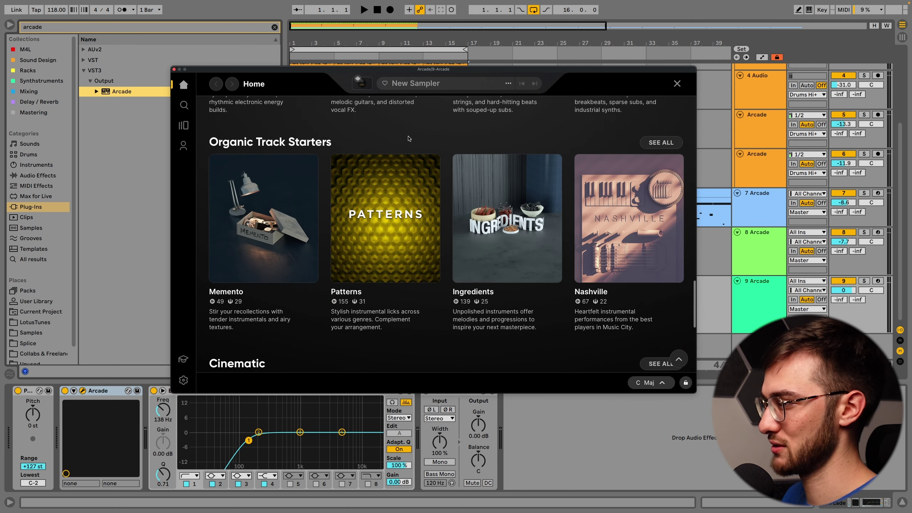
scroll(406, 140, "down", 3)
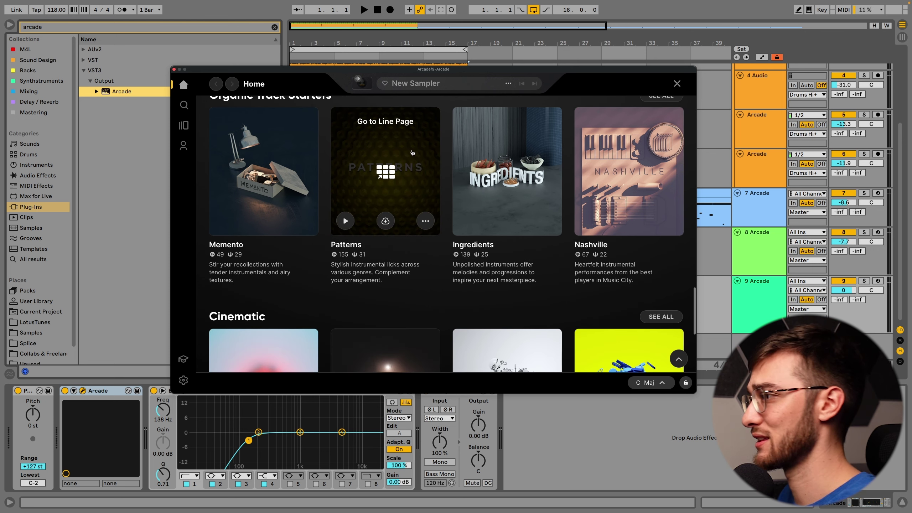
Step: Open the Patterns line's samplers and check the session key choices
left_click(388, 168)
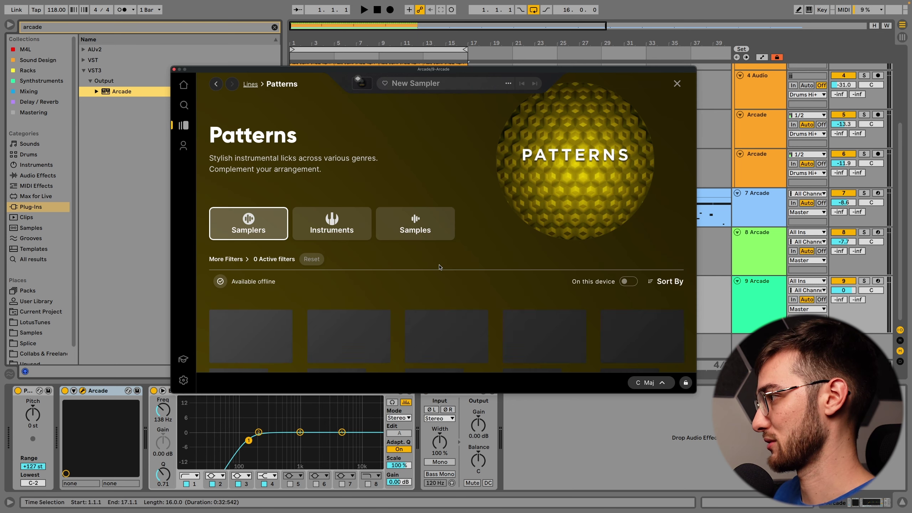
scroll(431, 252, "down", 4)
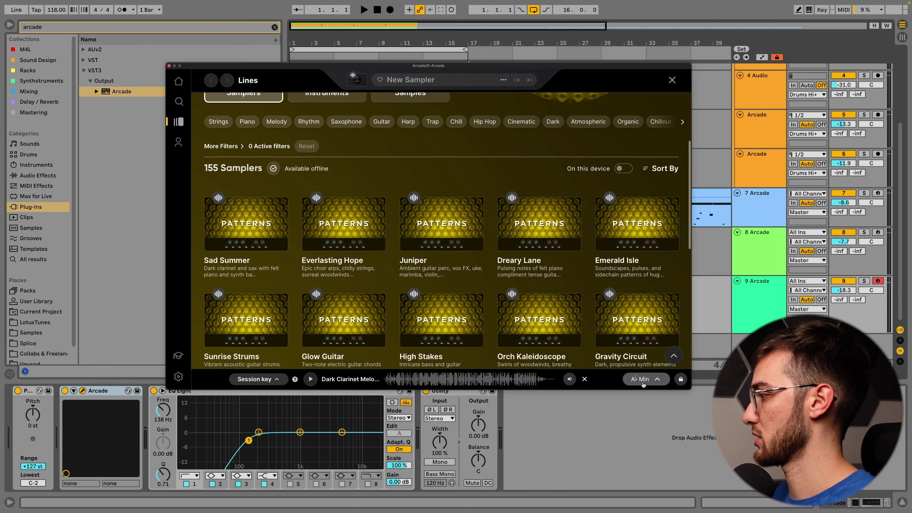
left_click(635, 380)
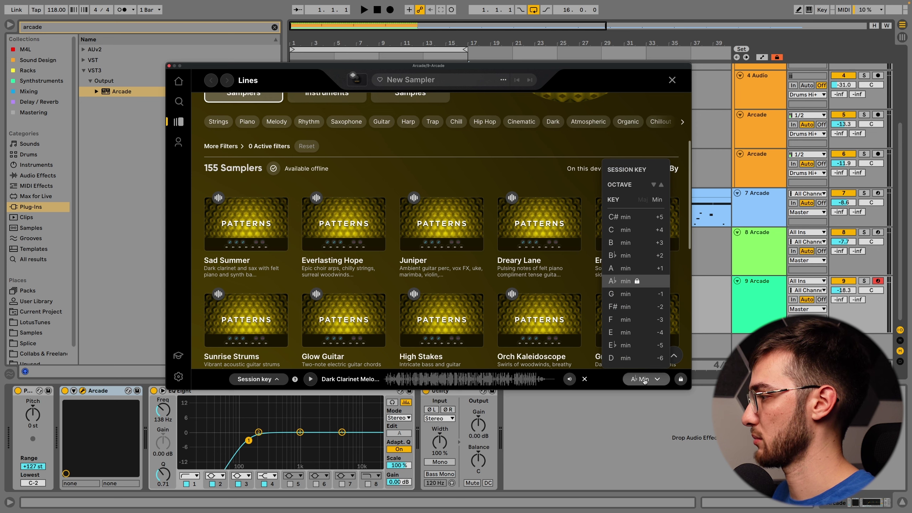
left_click(644, 380)
Step: Preview the Everlasting Hope and Juniper samplers, load Juniper, and close the Arcade window
mouse_move(346, 225)
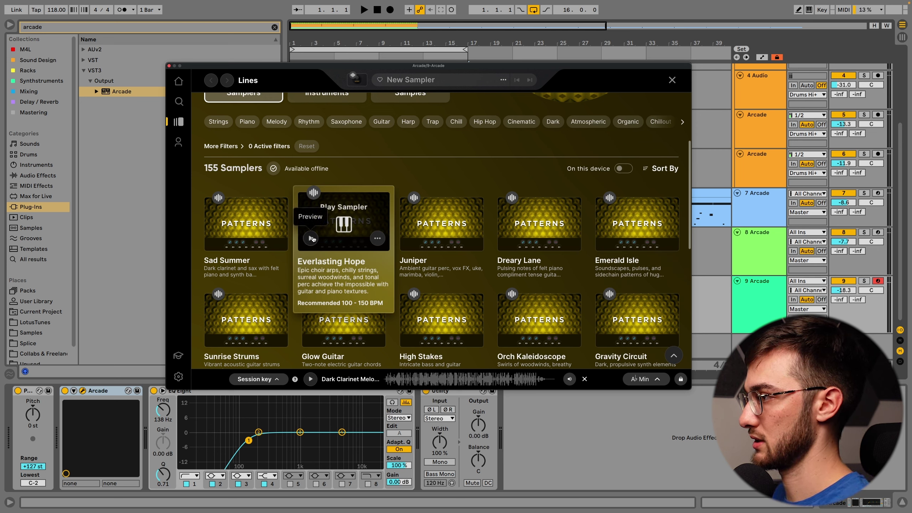
left_click(311, 238)
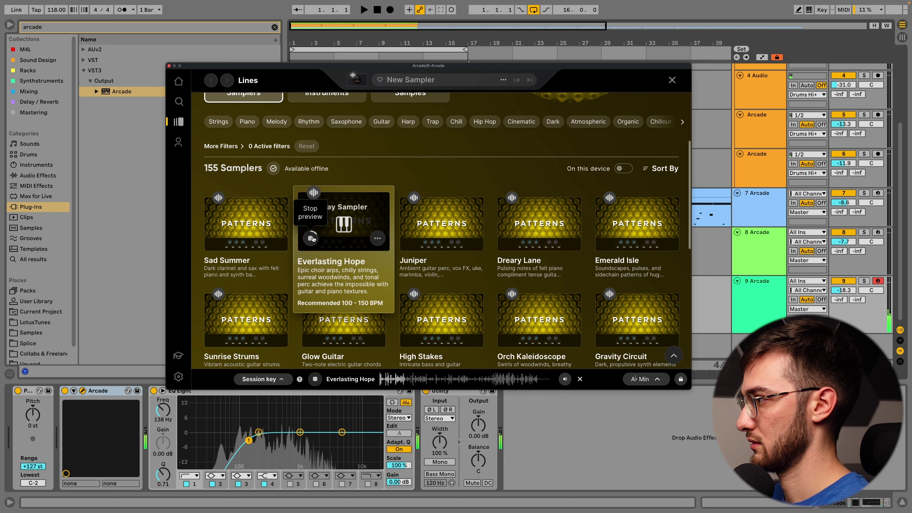
left_click(312, 239)
mouse_move(439, 225)
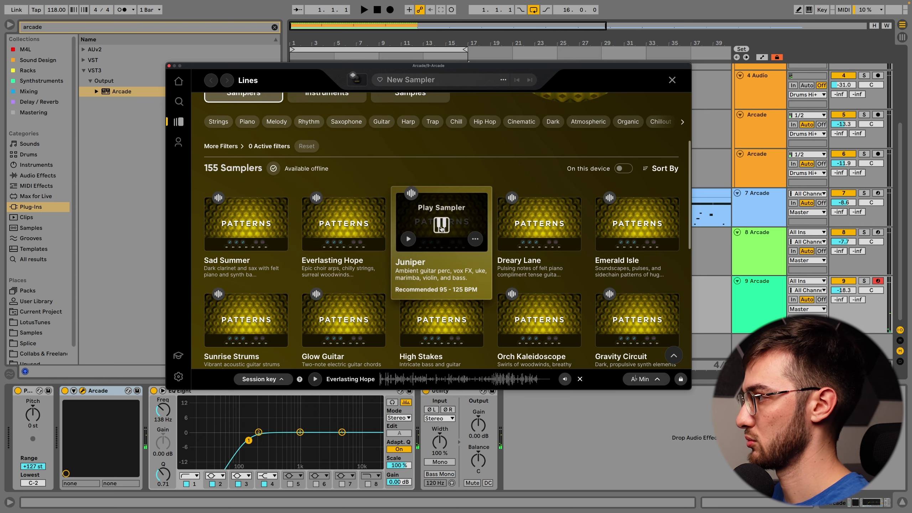
left_click(409, 216)
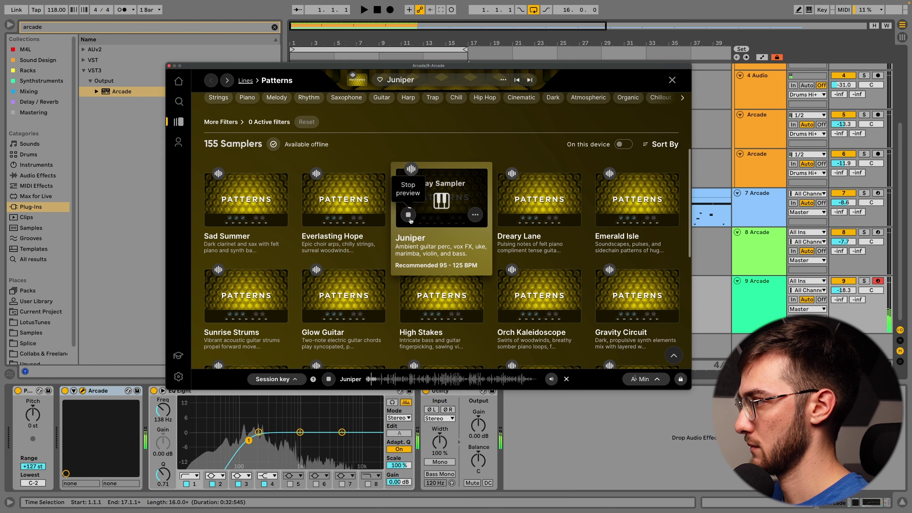
left_click(442, 200)
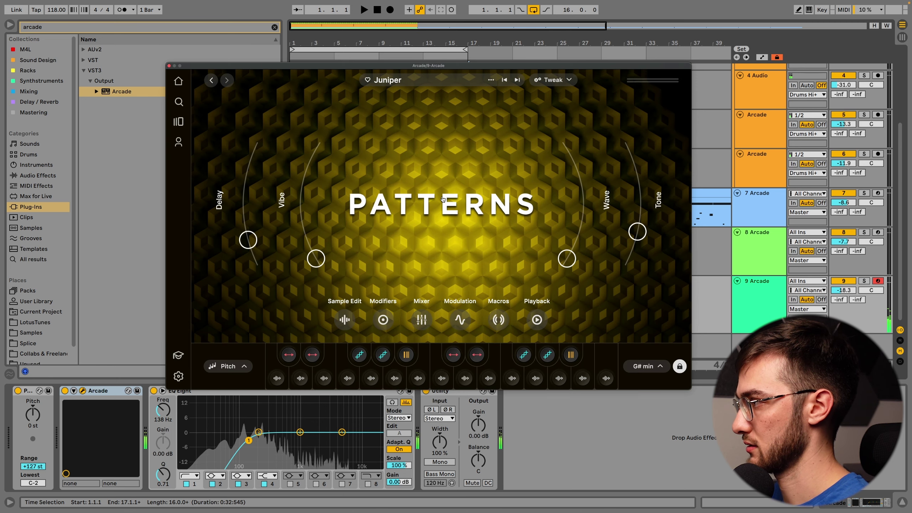
left_click(170, 66)
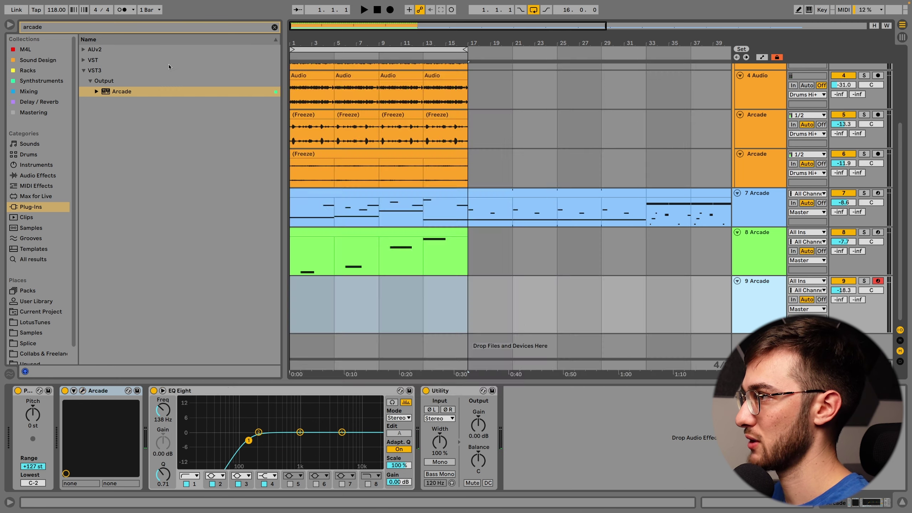
Step: Create a four-bar clip on the 9 Arcade track with a half-bar G2 note at the start of each bar
double_click(302, 286)
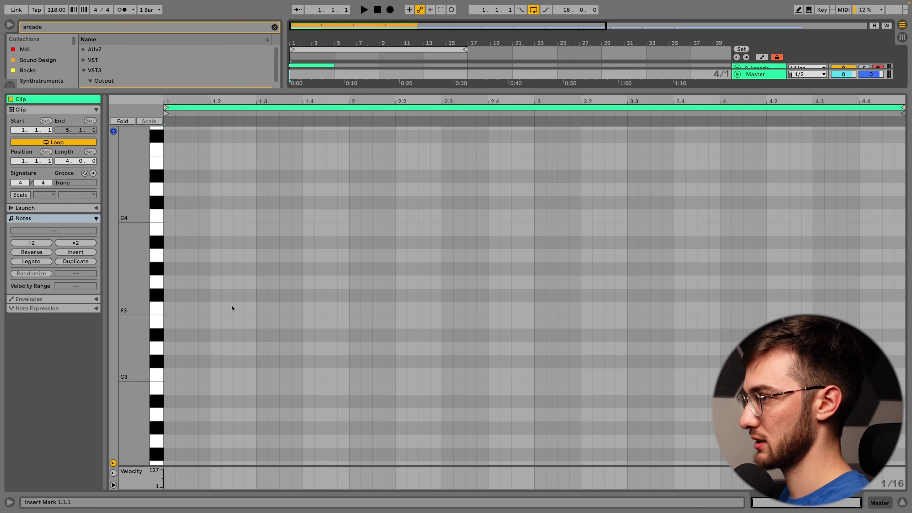
left_click_drag(240, 365, 251, 365)
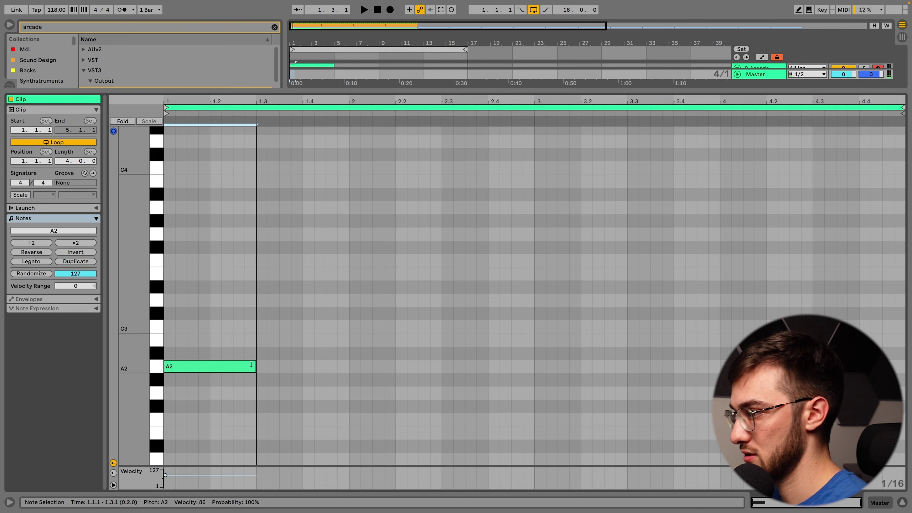
scroll(249, 352, "down", 2)
key("ctrl+d")
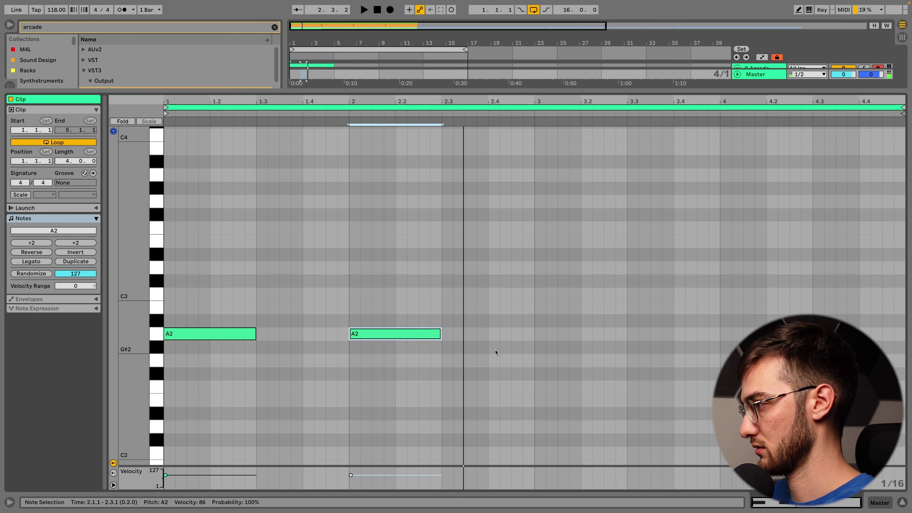
left_click_drag(404, 338, 594, 336)
key("ctrl+d")
key("space")
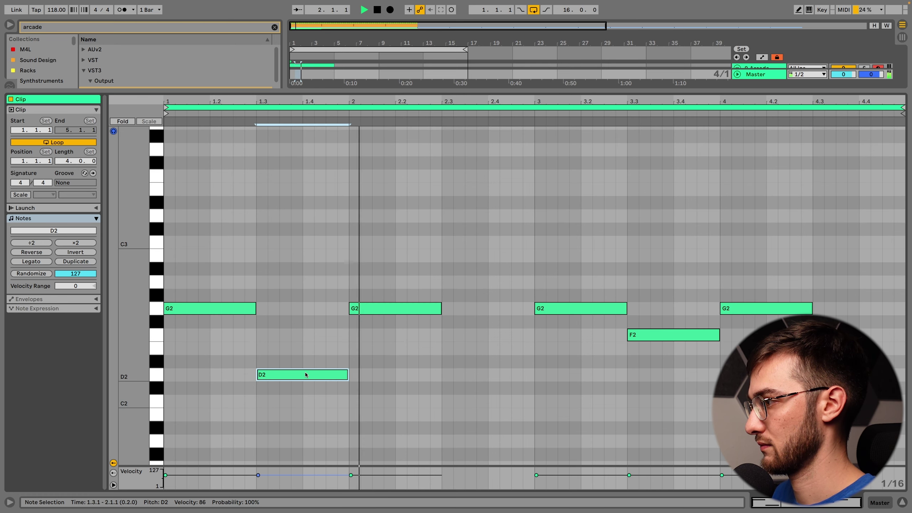
Step: Start the D2 note at bar 1 and hold it, together with an A2 note, for the clip's full four bars
key("space")
left_click_drag(305, 374, 216, 376)
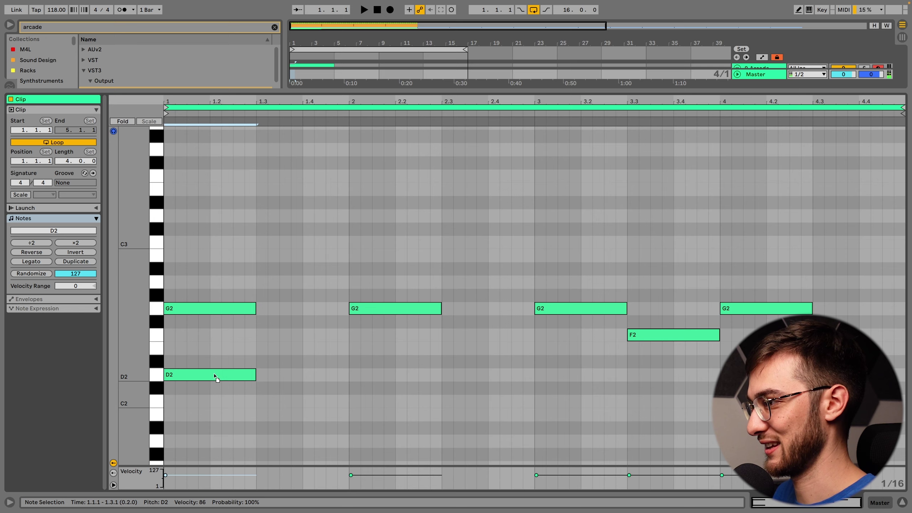
left_click(31, 261)
left_click_drag(902, 374, 904, 345)
scroll(347, 346, "down", 1)
scroll(351, 302, "down", 1)
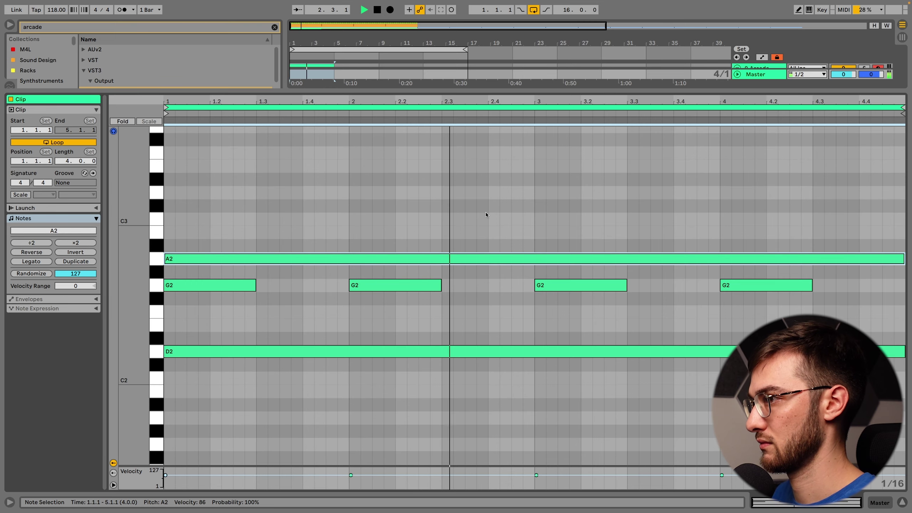
Step: Duplicate the 9 Arcade clip three times to fill 16 bars, and raise EQ Eight's low cut to about 700 Hz
key("shift+Tab")
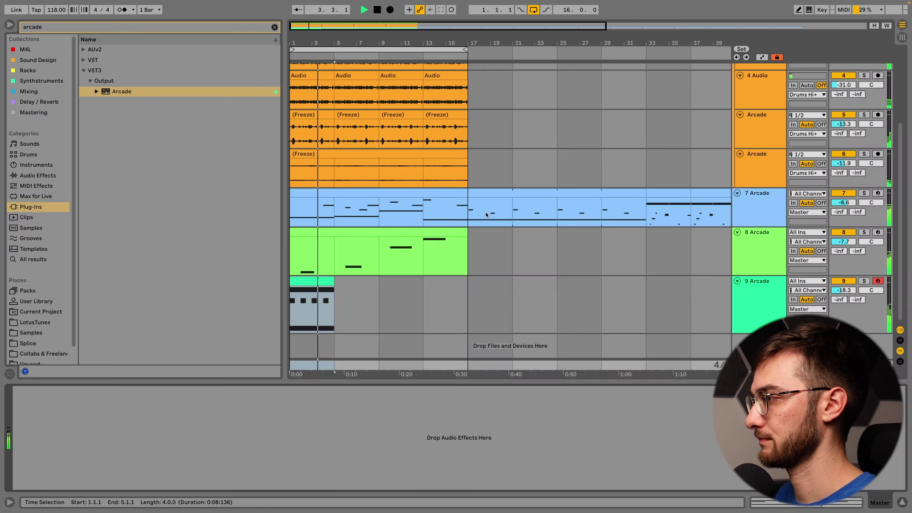
key("ctrl+d")
key("ctrl+d")
key("ctrl+d")
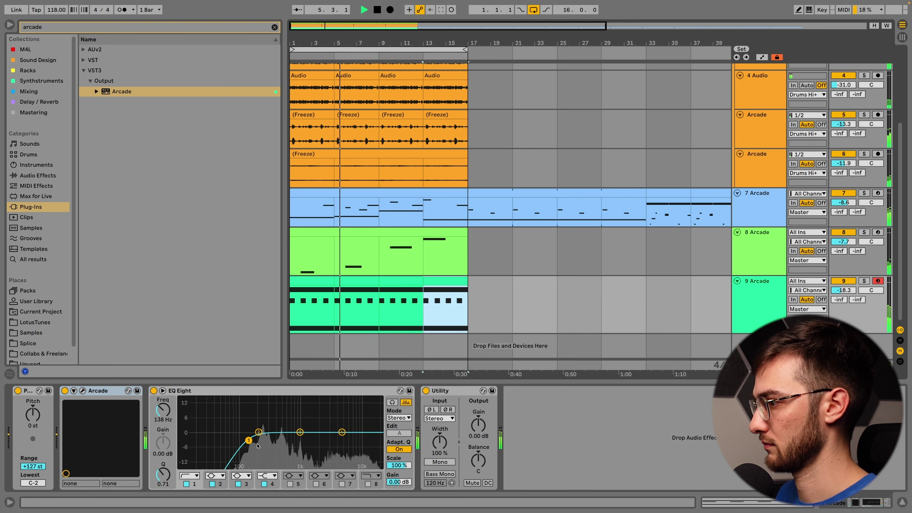
left_click_drag(251, 441, 340, 434)
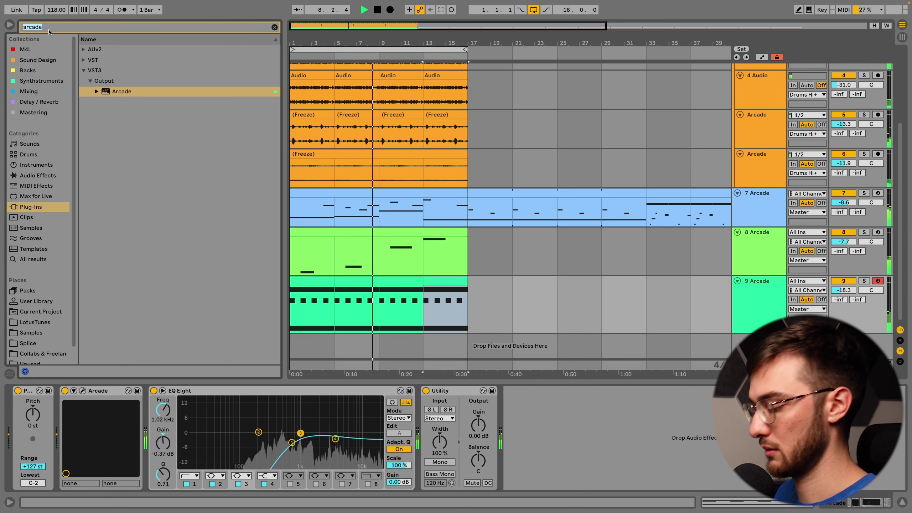
Step: Insert Auto Pan after Utility with 60.3 % amount and 5.18 Hz rate, and set the 9 Arcade track's volume to -20.6 dB
type("auto")
left_click(28, 91)
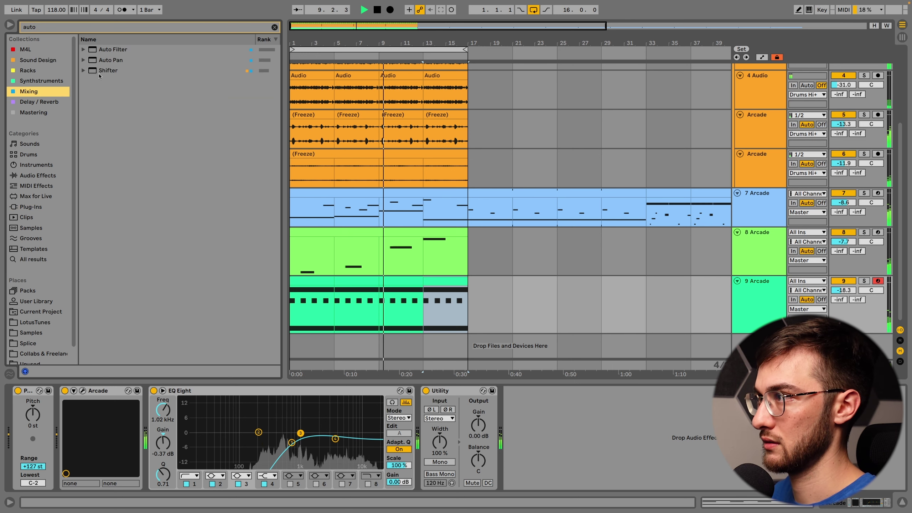
double_click(110, 59)
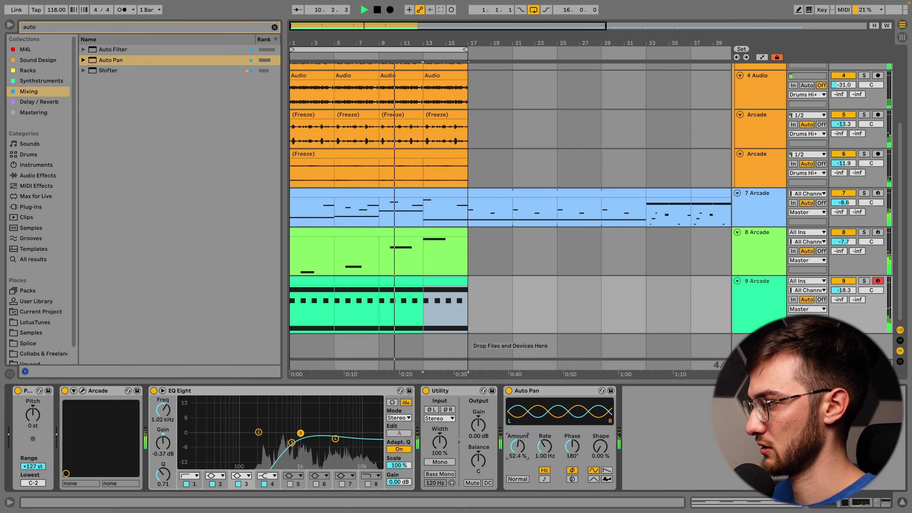
mouse_move(517, 447)
left_mouse_down()
mouse_move(544, 430)
mouse_move(517, 444)
left_mouse_up()
left_click_drag(842, 290, 843, 298)
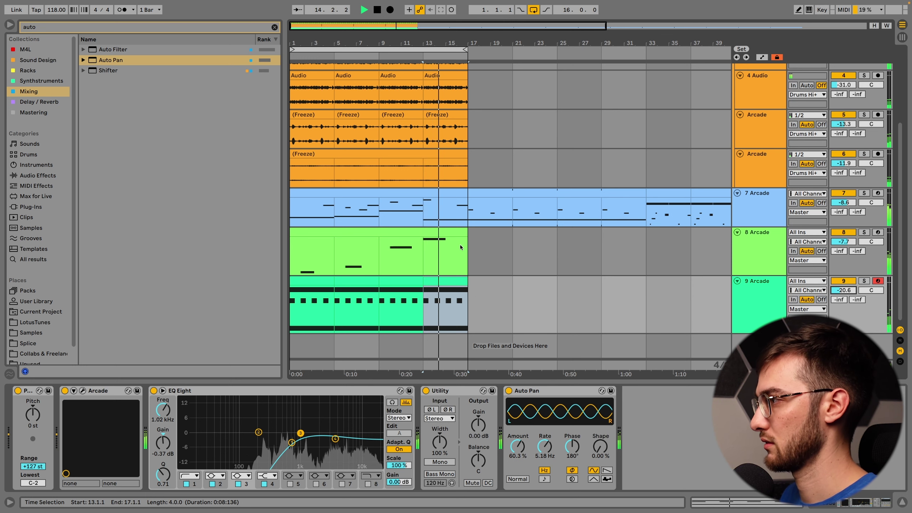
Step: Stop playback and duplicate the 9 Arcade track
left_click(429, 229)
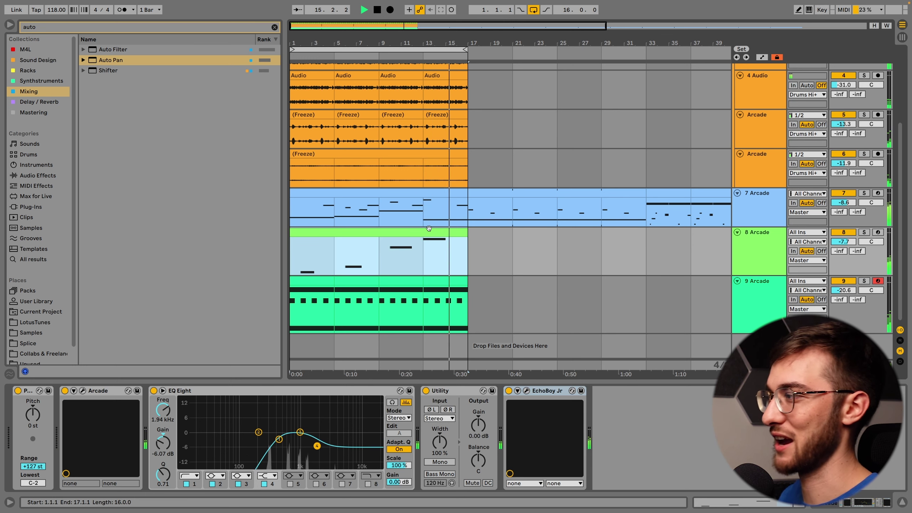
left_click(465, 263)
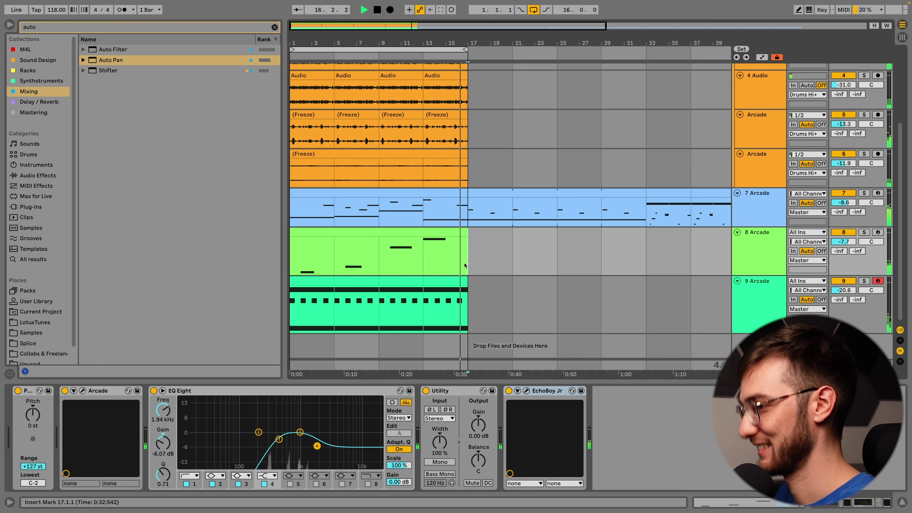
key("space")
left_click(758, 293)
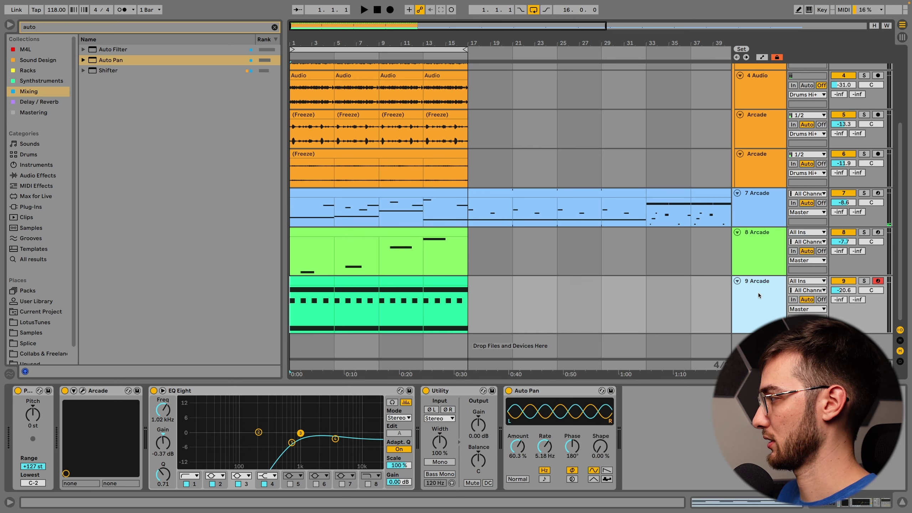
key("super+d")
Step: Freeze and flatten the original 9 Arcade track, and delete its leftover freeze tail after bar 17
right_click(756, 275)
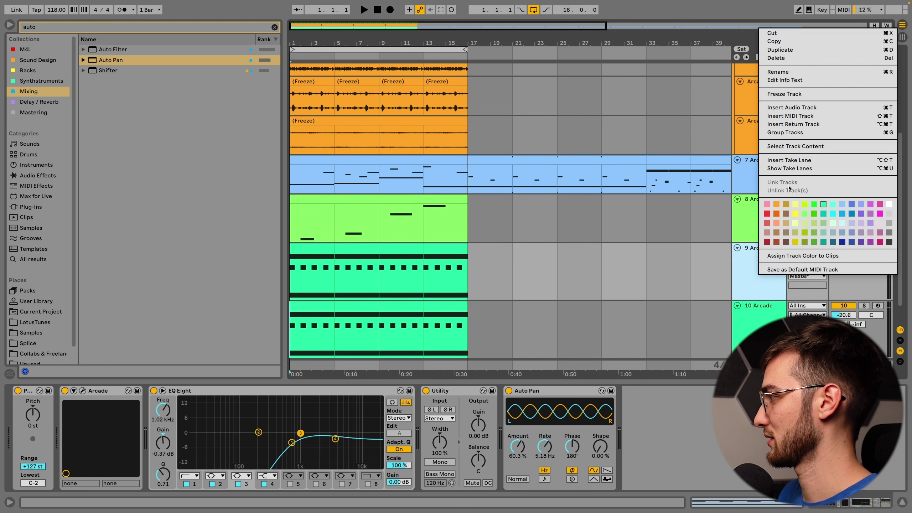
left_click(784, 94)
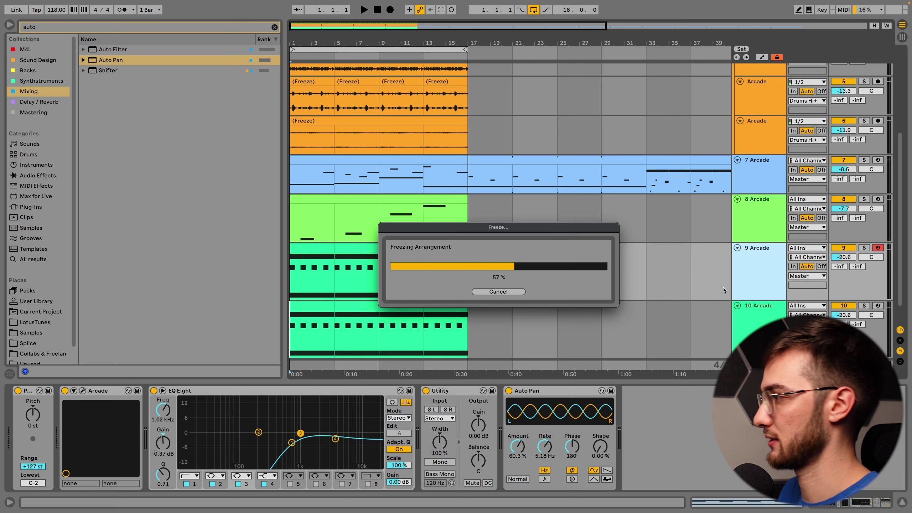
right_click(756, 266)
left_click(775, 82)
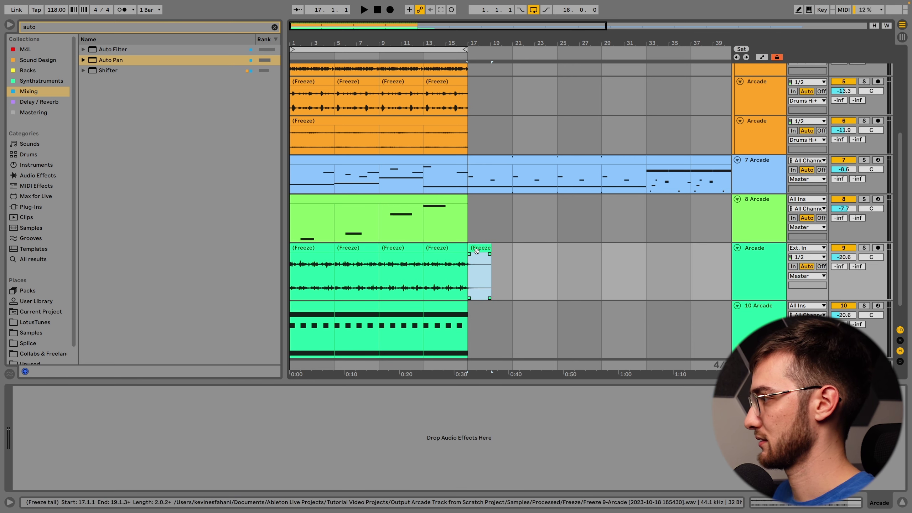
key("Home")
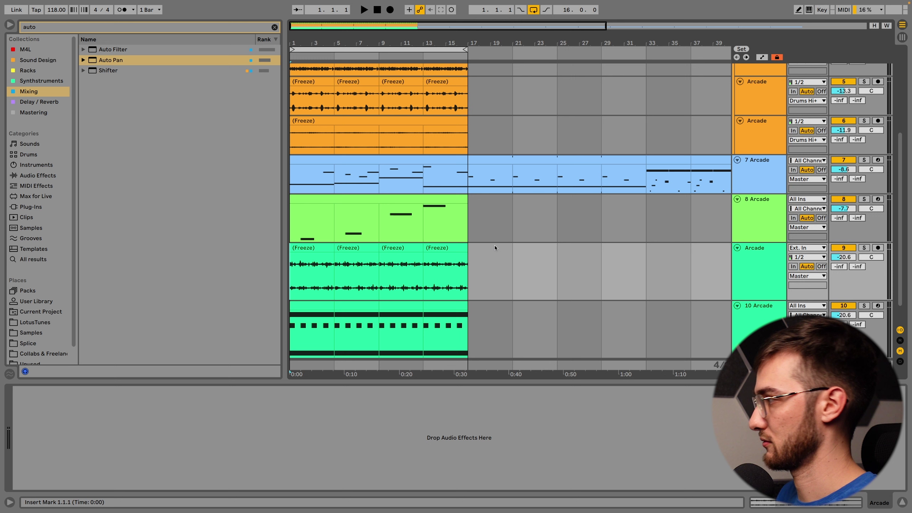
Step: Audition the flattened Arcade track 9 and set its volume to -18.1 dB
left_click(863, 248)
key("space")
left_click_drag(844, 257, 846, 248)
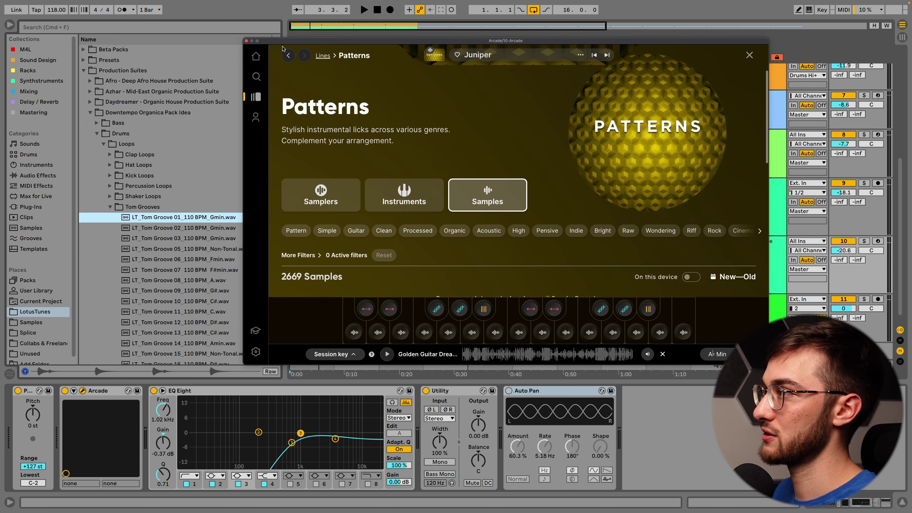
Step: Import LT_Tom Groove 01_110 BPM_Gmin.wav into track 10's Arcade and preview the sample with EQ Eight switched off
left_click(258, 56)
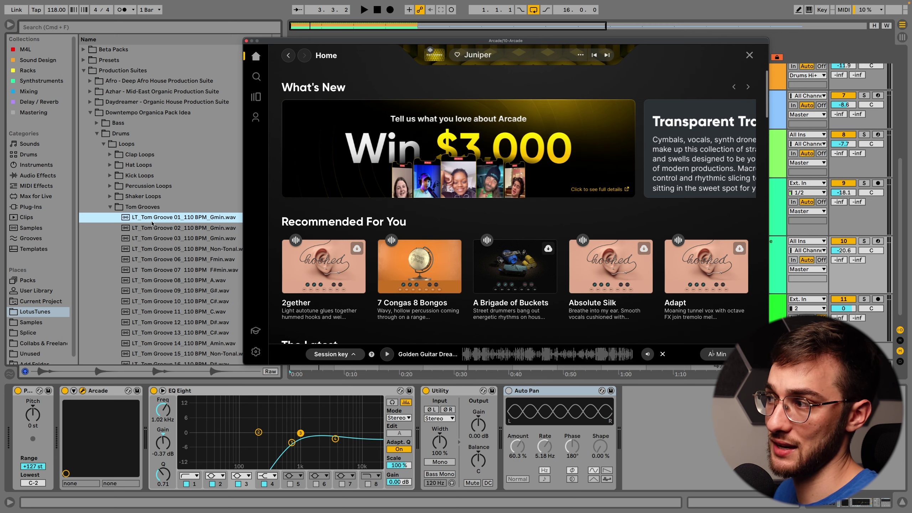
scroll(154, 207, "down", 1)
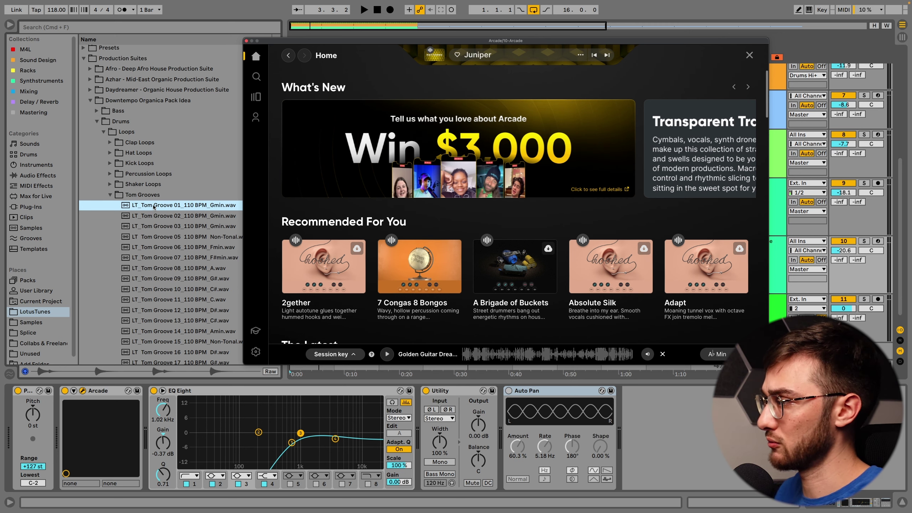
left_click_drag(143, 208, 320, 212)
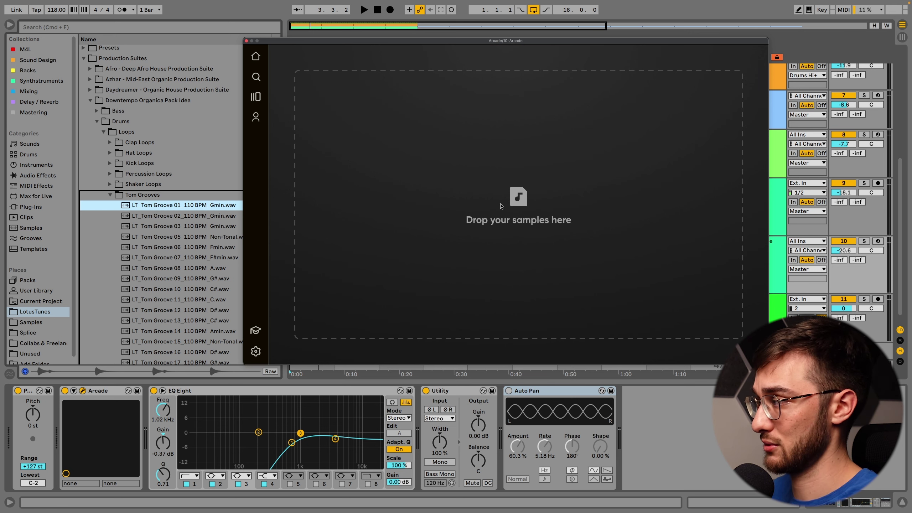
left_click_drag(502, 205, 502, 205)
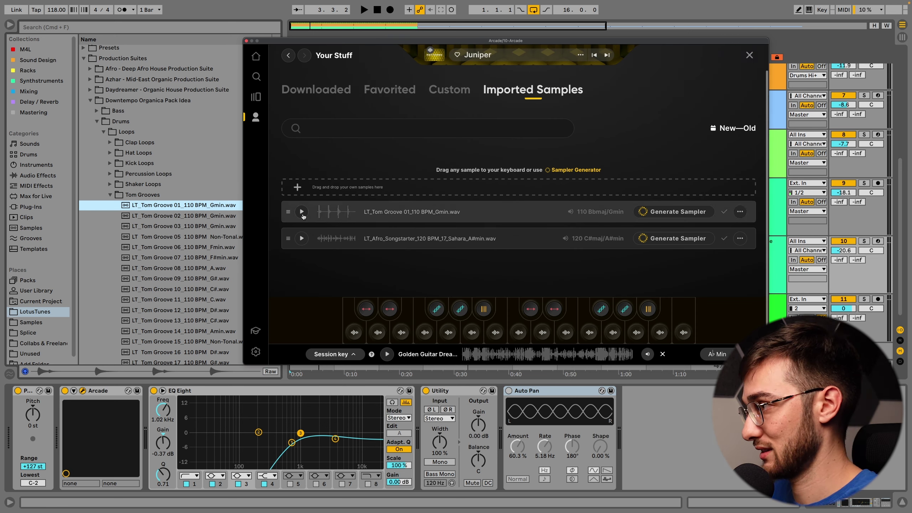
left_click(302, 212)
left_click(154, 391)
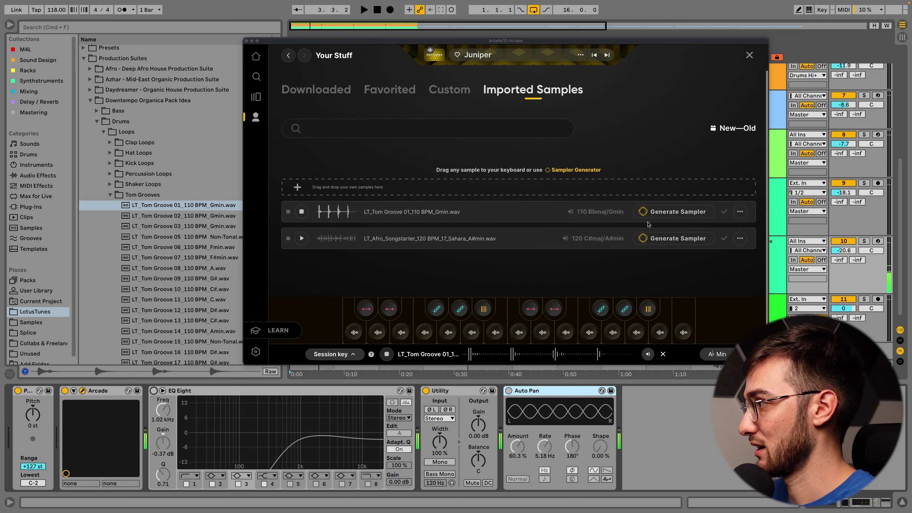
Step: Generate a sampler from the tom groove with its FX presets off, and arm track 10 at -15.3 dB
left_click(679, 214)
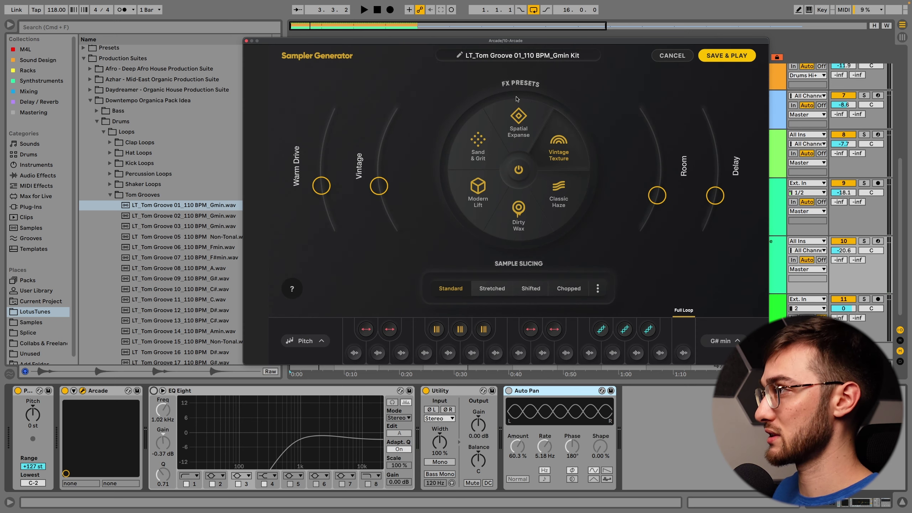
left_click(518, 171)
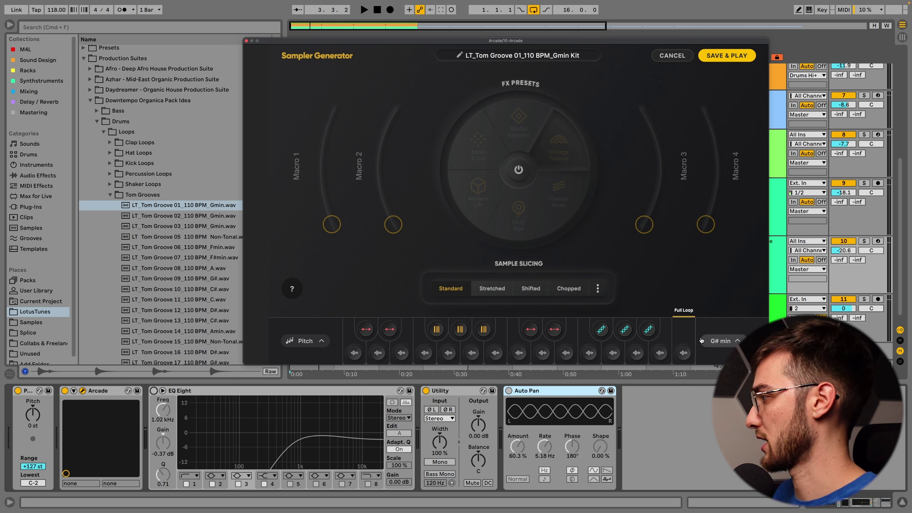
left_click(877, 241)
left_click_drag(842, 250, 842, 234)
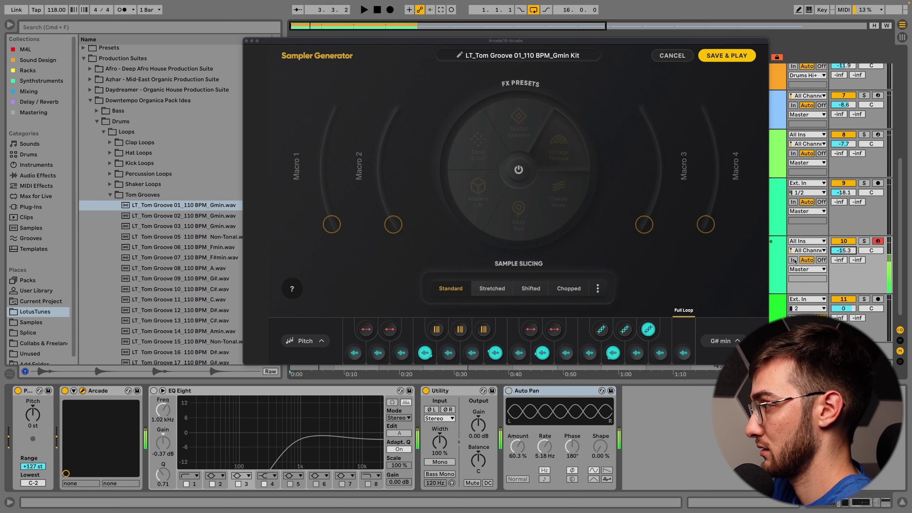
Step: Move the Arcade window off the track list, and save the generated tom groove sampler for playing
left_click(298, 260)
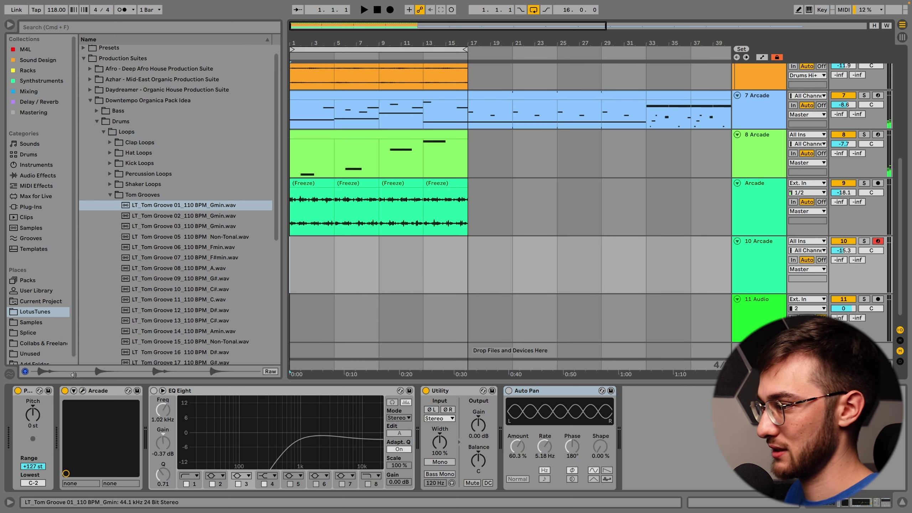
left_click(82, 390)
key("space")
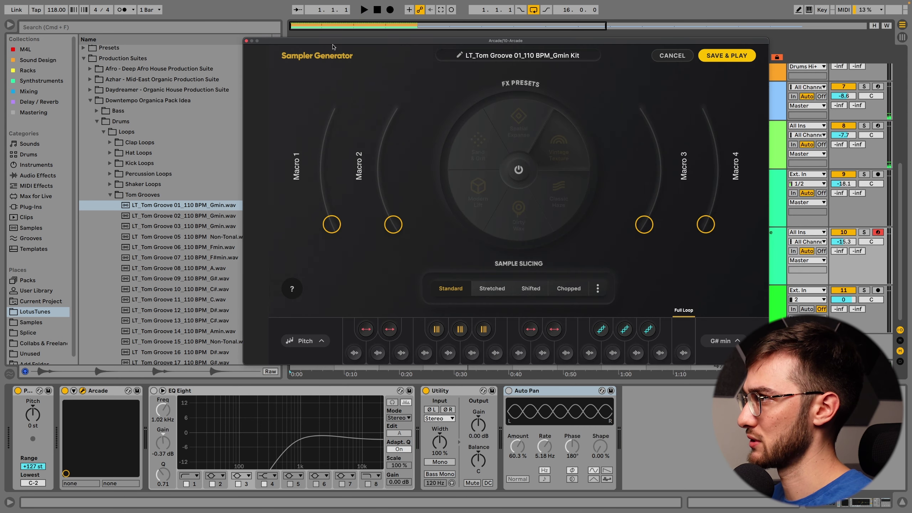
left_click_drag(334, 42, 99, 124)
left_click_drag(374, 120, 416, 86)
left_click(525, 102)
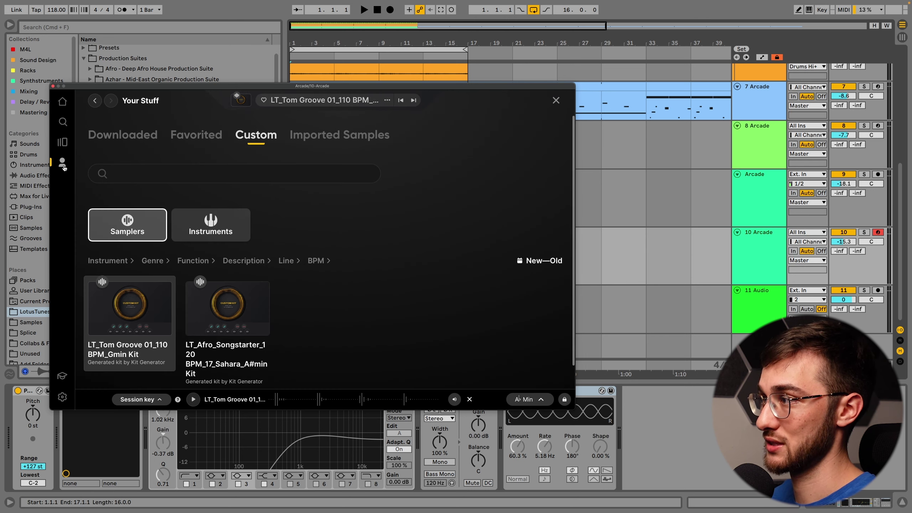
Step: Look through the Imported Samples and Favorited sections of Arcade's Your Stuff library
left_click(358, 135)
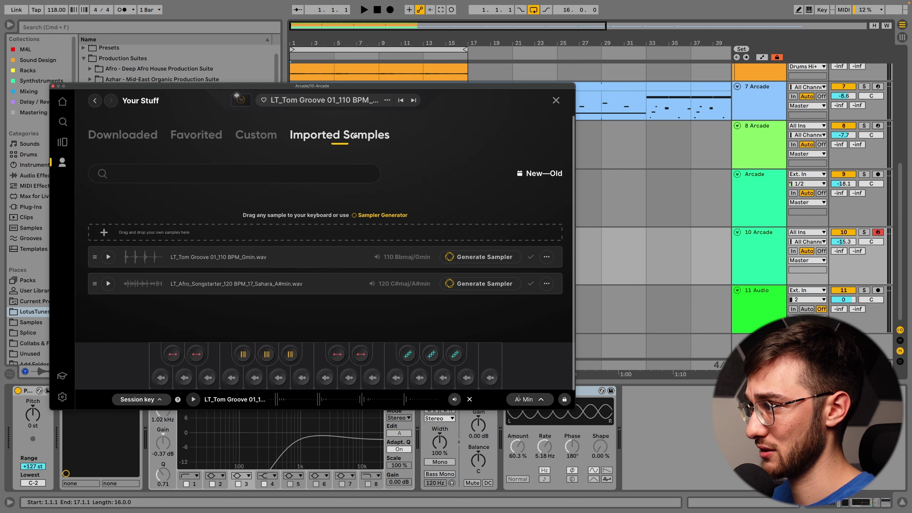
left_click(196, 135)
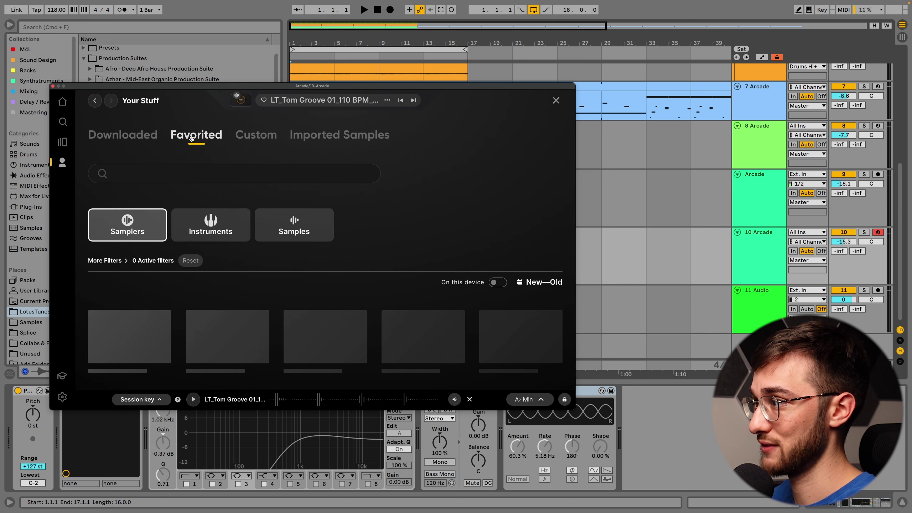
scroll(196, 140, "down", 2)
scroll(291, 158, "down", 2)
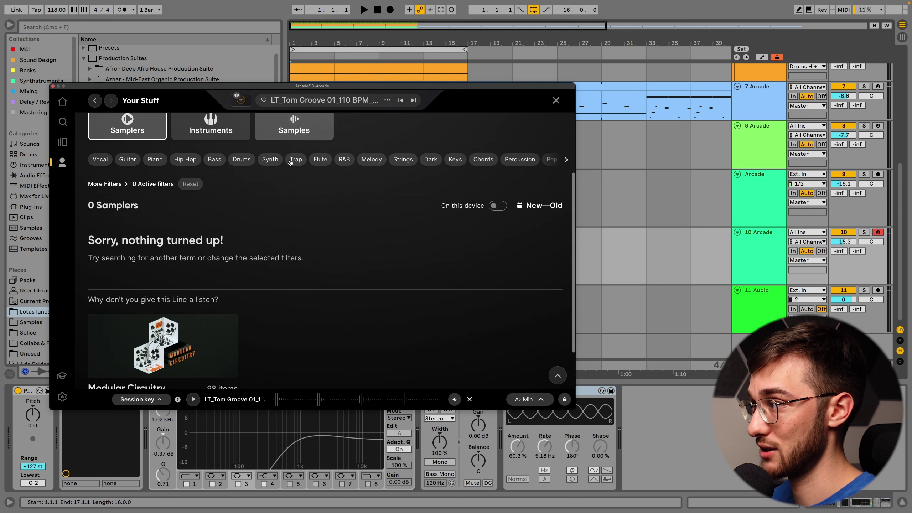
scroll(271, 227, "down", 2)
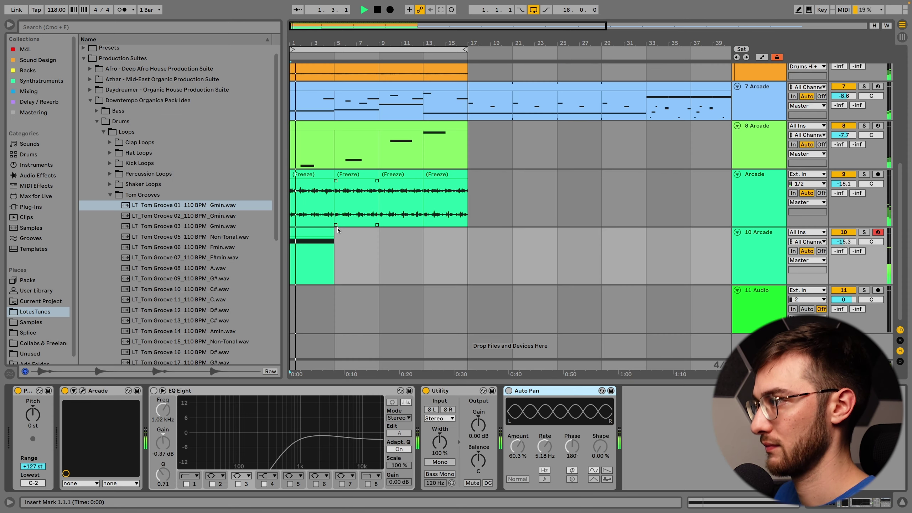
Step: Enable Auto Pan on the 10 Arcade track, and move Utility after it with Bass Mono on and 5 dB gain
left_click(764, 259)
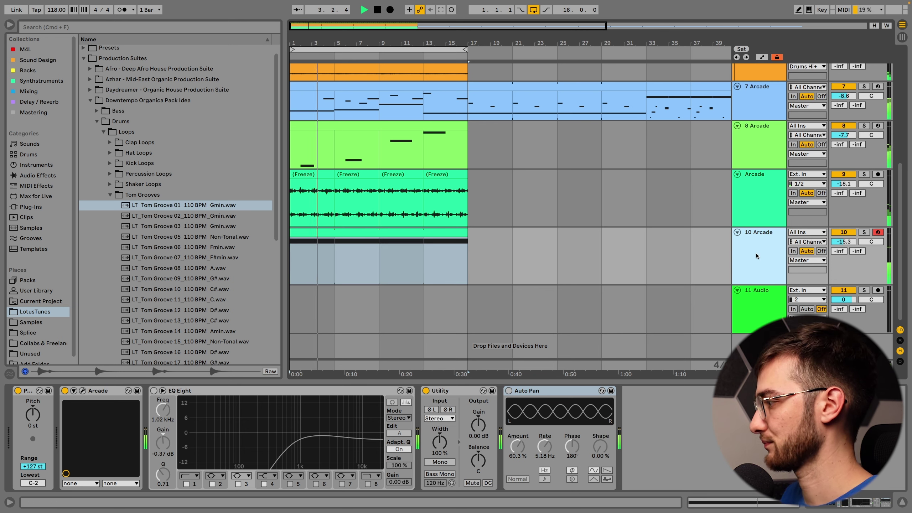
left_click(508, 391)
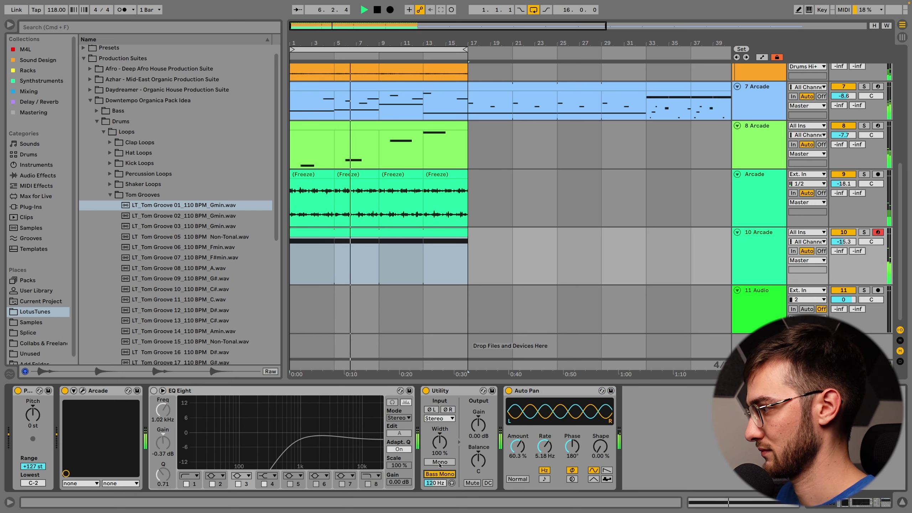
left_click(452, 392)
left_click_drag(452, 392, 597, 407)
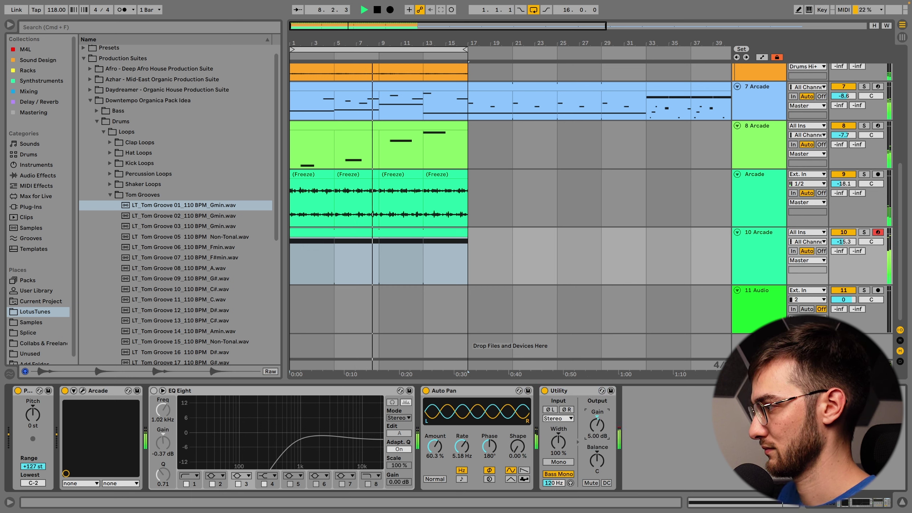
Step: Set Utility's Bass Mono frequency to 203 Hz and audition the 10 Arcade track in the loop
left_click_drag(553, 482, 554, 471)
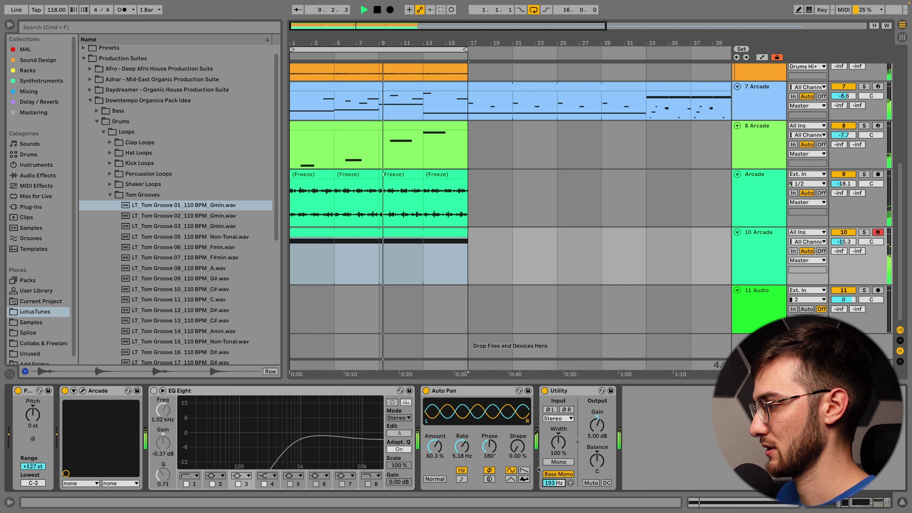
key("space")
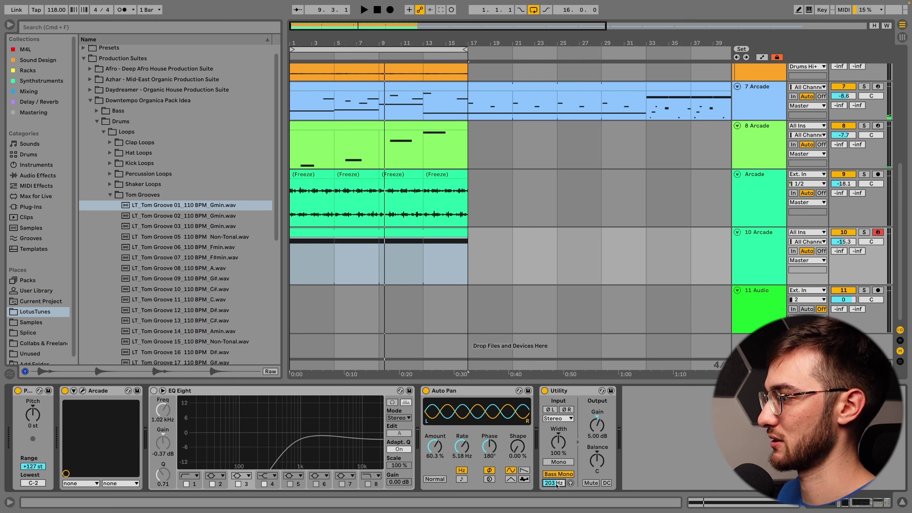
key("space")
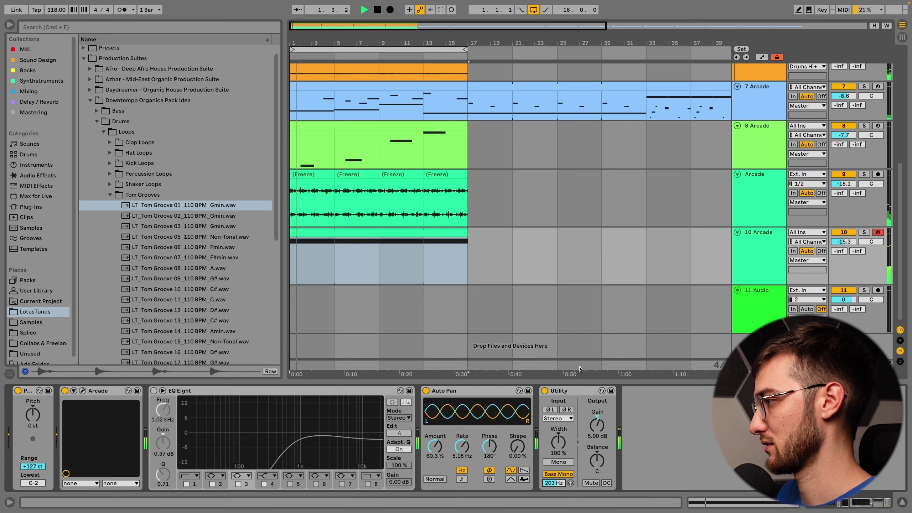
left_click(864, 232)
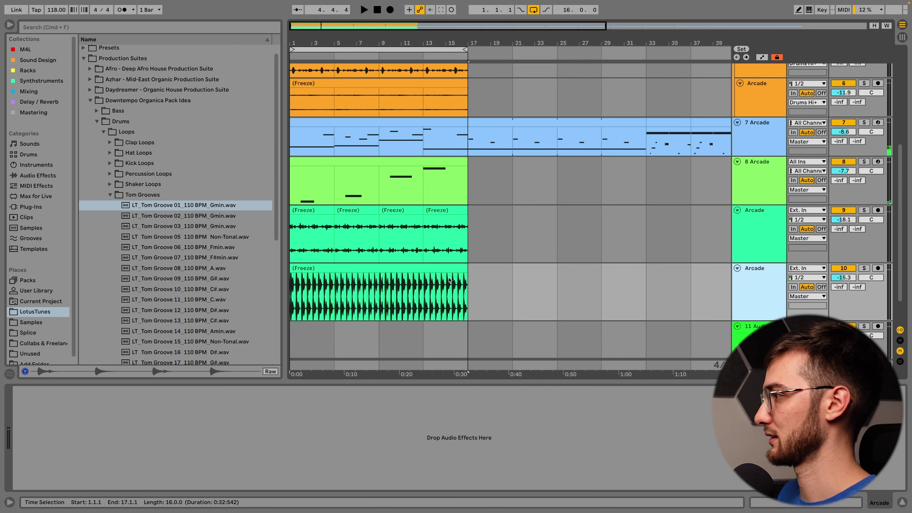
Step: Delete all clips after bar 17 on the 7 Arcade track
left_click(431, 136)
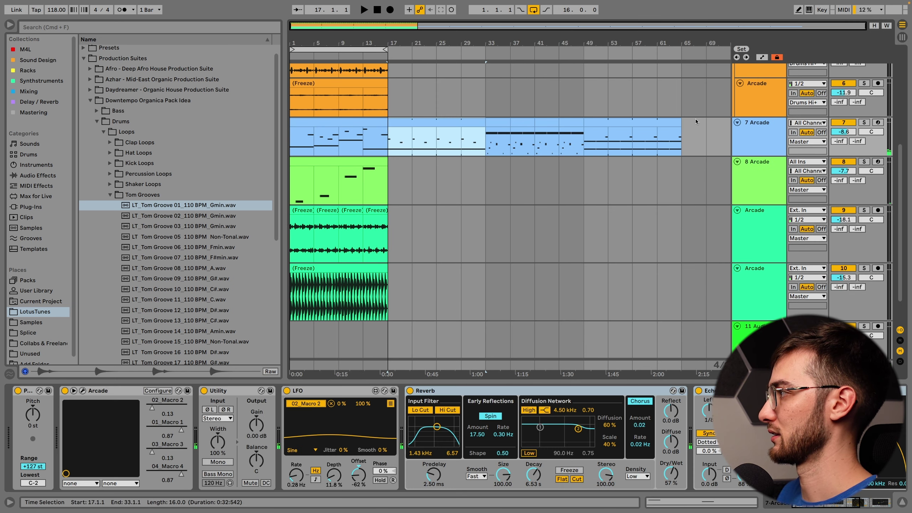
left_click(710, 123, "shift")
key("Delete")
Step: Duplicate the full 16-bar arrangement of all tracks twice to fill 48 bars
left_click(311, 268)
scroll(313, 275, "up", 5)
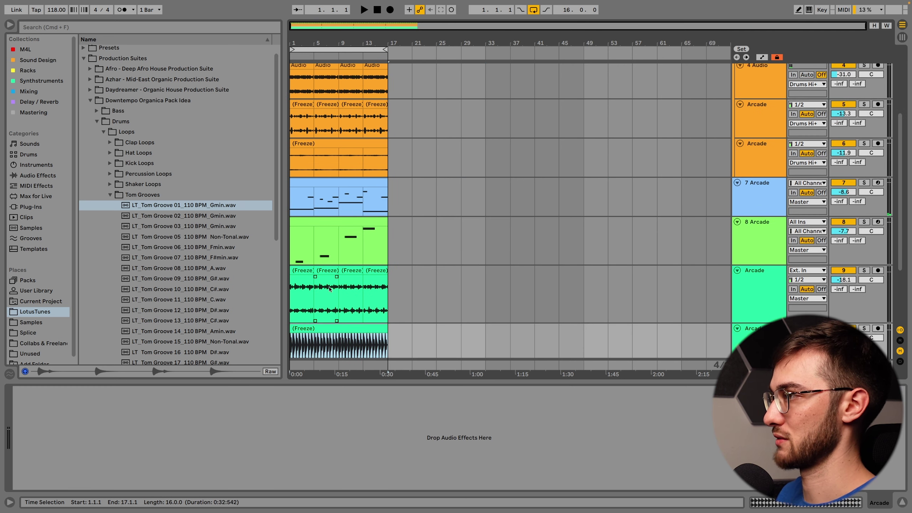
key("super+a")
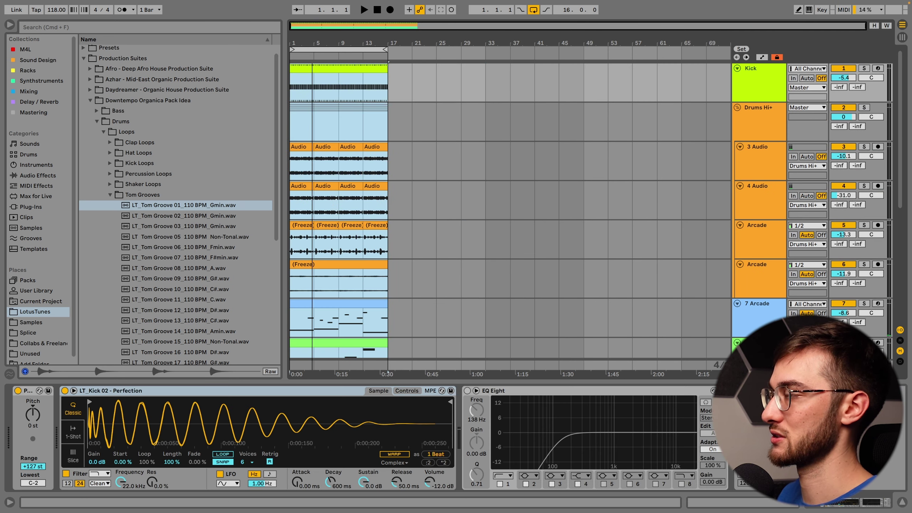
key("super+d")
key("super+d")
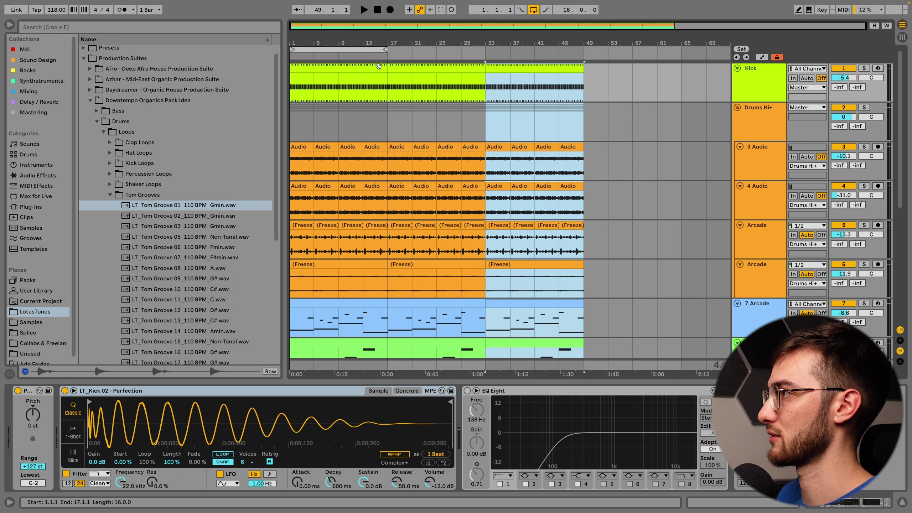
Step: Extend the loop brace to 48 bars and switch on the Kick track's EQ Eight
left_click(385, 48)
left_click_drag(385, 48, 582, 49)
left_click(467, 391)
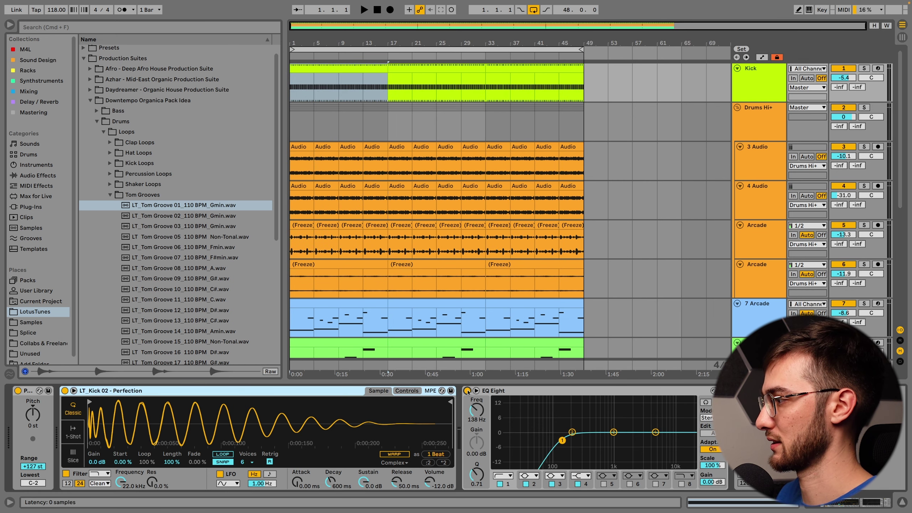
Step: Automate the Kick's EQ Eight Device On parameter to stay on until bar 9 and off from there
key("a")
left_click(399, 101)
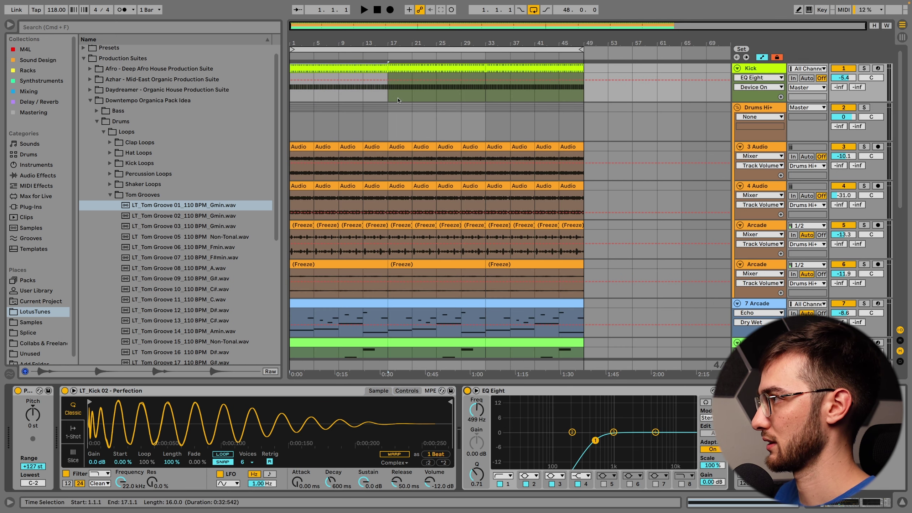
left_click(388, 80)
left_click_drag(400, 80, 338, 80)
left_click_drag(387, 93, 338, 94)
Step: Delete the Kick clip between bars 17 and 33 and play the arrangement from the start
left_click(400, 72)
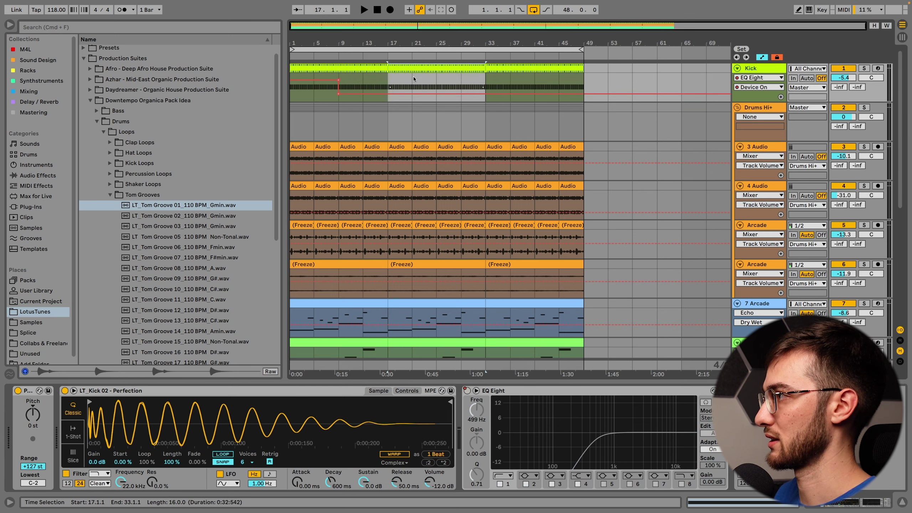
key("Delete")
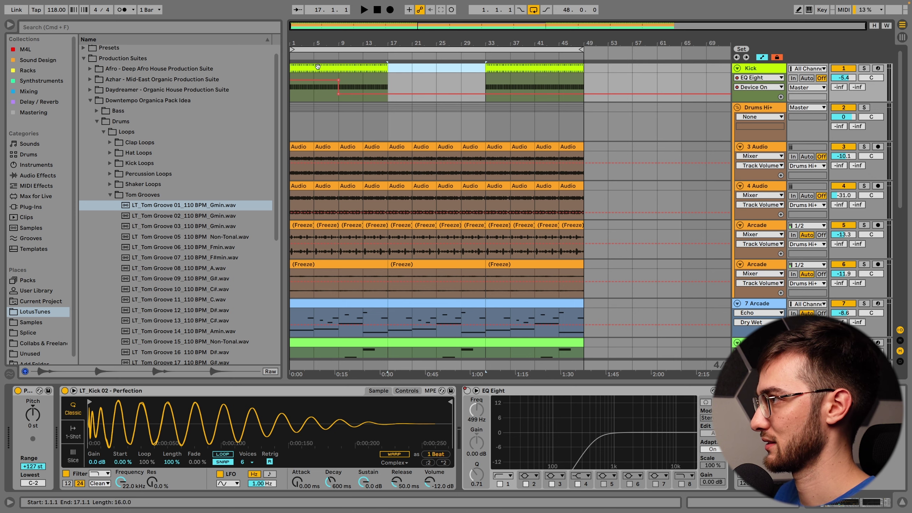
left_click(362, 86)
key("space")
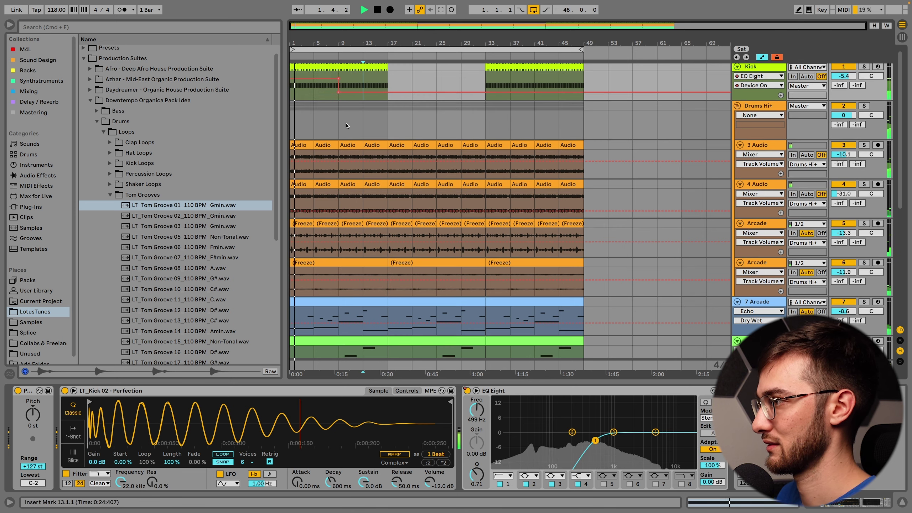
Step: Hide the automation lanes and move the frozen Arcade track 9 into the Drums Hi+ group below its last track
scroll(323, 215, "down", 5)
left_click(311, 269)
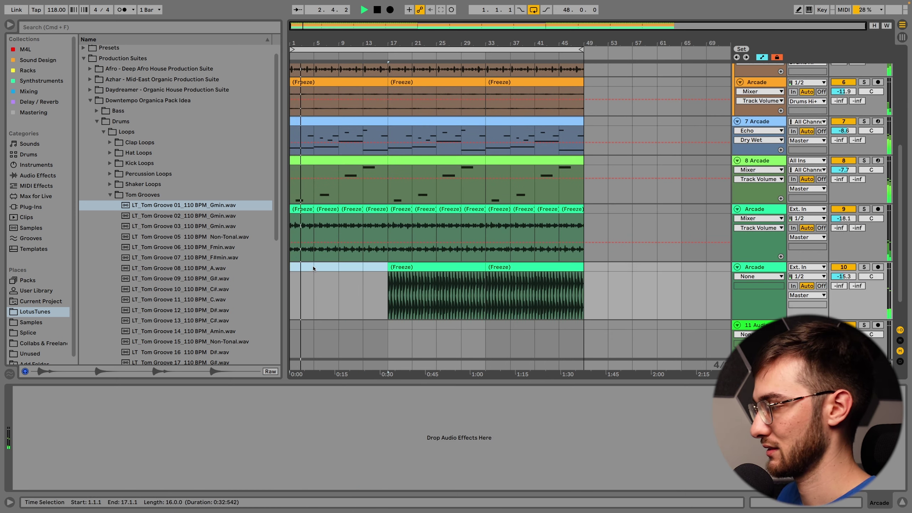
left_click(308, 237)
scroll(337, 277, "up", 1)
scroll(350, 266, "up", 3)
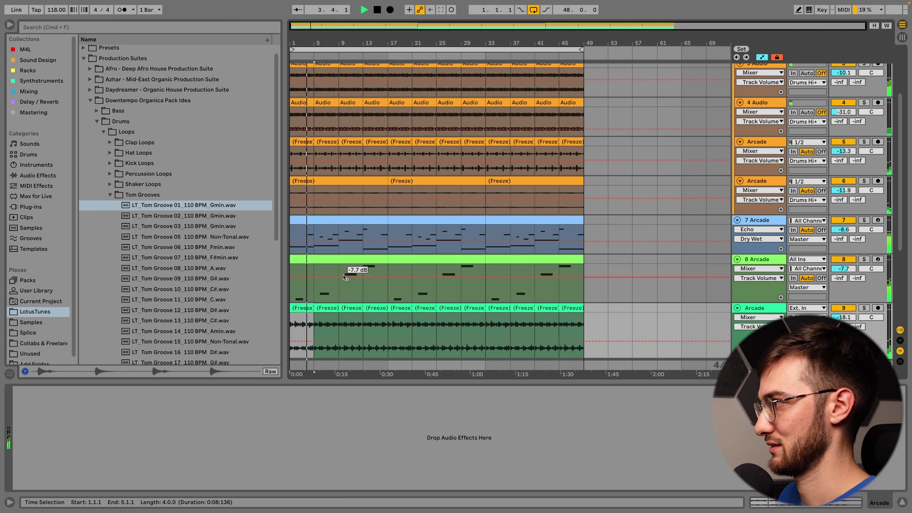
key("a")
scroll(755, 254, "down", 2)
scroll(755, 254, "down", 3)
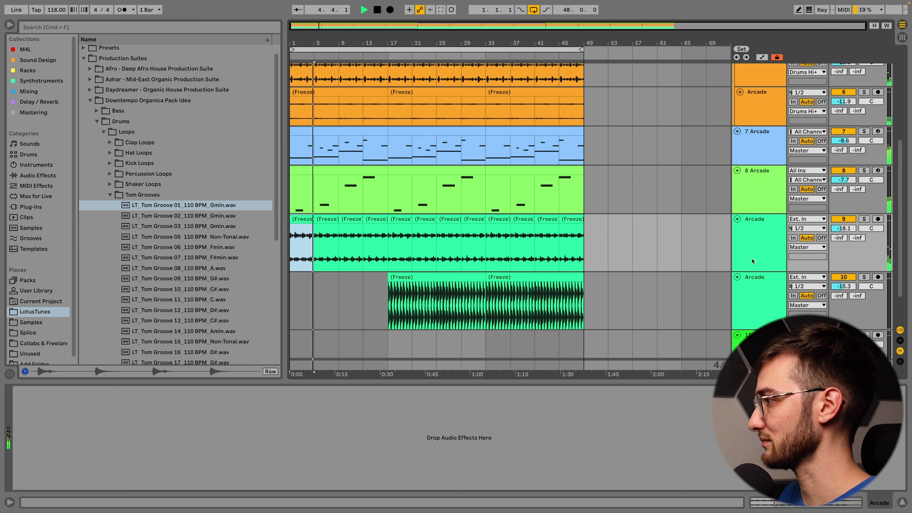
left_click_drag(766, 223, 746, 127)
scroll(723, 207, "up", 3)
scroll(723, 207, "up", 3)
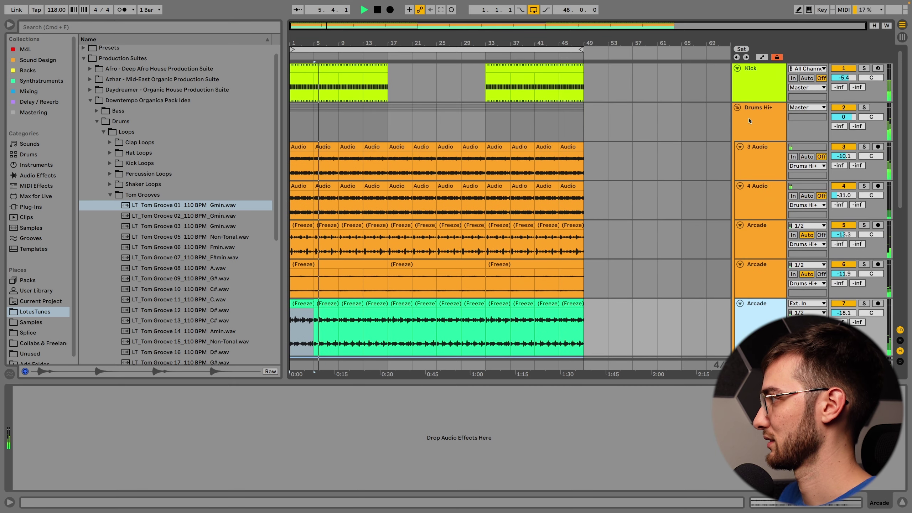
Step: Assign the Drums Hi+ group's colour to all its grouped tracks and clips
right_click(749, 120)
left_click(770, 318)
scroll(649, 274, "down", 2)
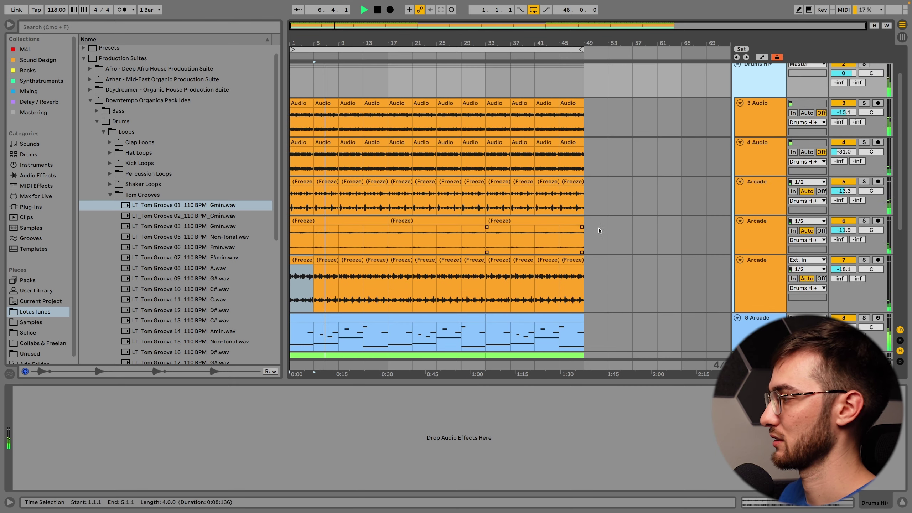
scroll(649, 274, "up", 1)
scroll(649, 274, "up", 2)
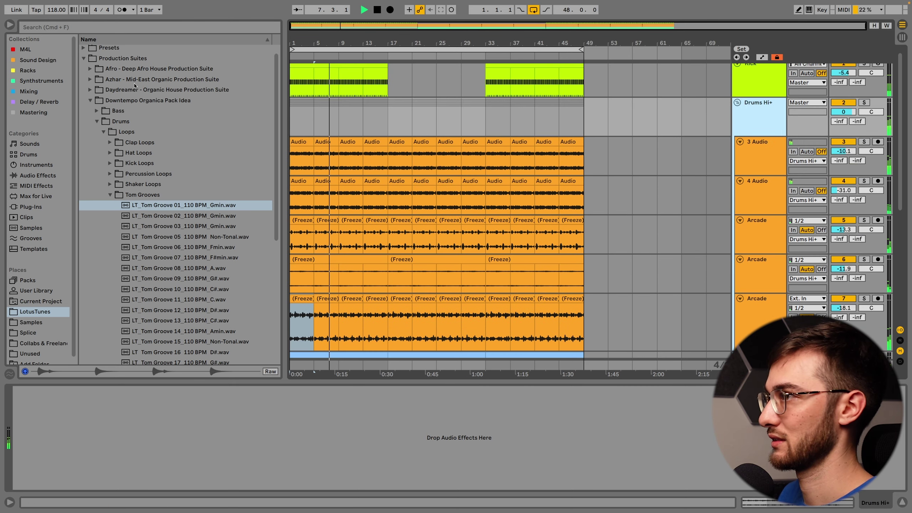
Step: Search the Mixing collection for "auto" and add Auto Filter to the Drums Hi+ group
left_click(28, 92)
left_click(82, 27)
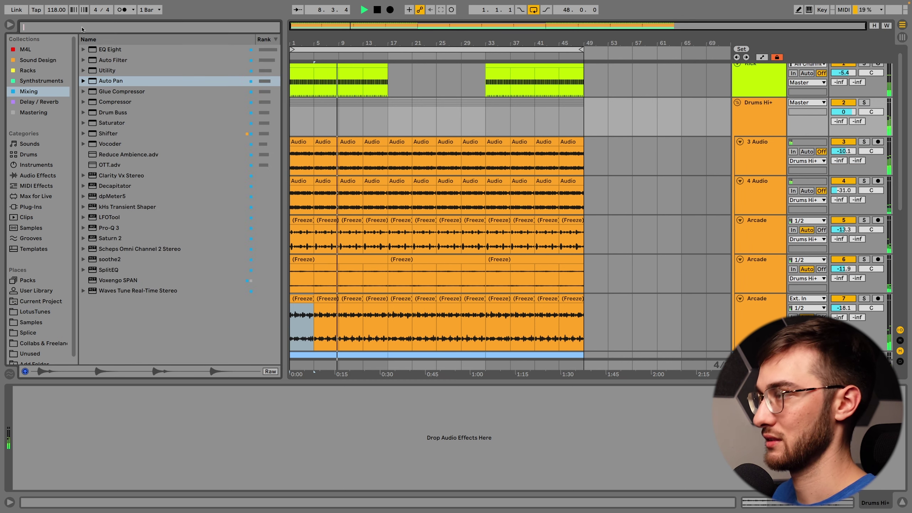
type("autof")
key("BackSpace")
left_click_drag(113, 49, 636, 152)
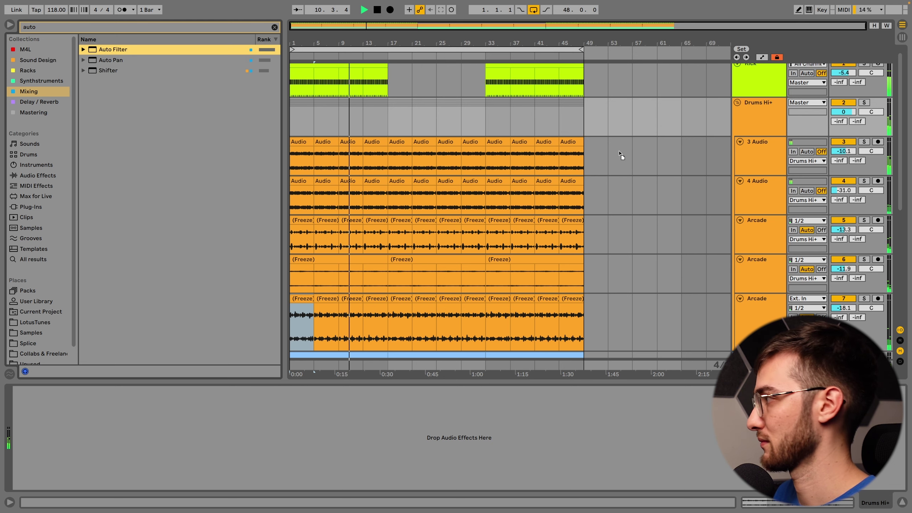
left_click_drag(771, 111, 771, 110)
Step: Lower the Drums Hi+ Auto Filter frequency to 2.69 kHz, automate it rising from bar 1 to bar 17, and play it
left_click_drag(172, 418, 172, 438)
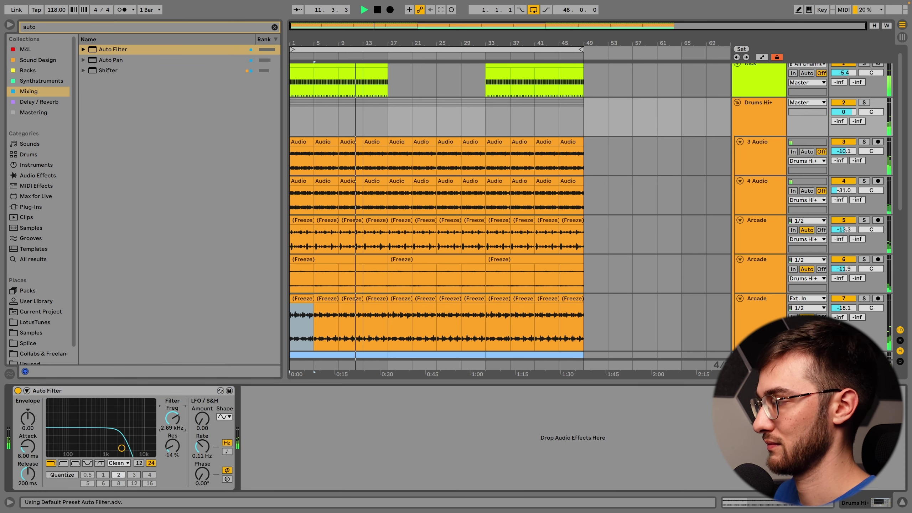
key("a")
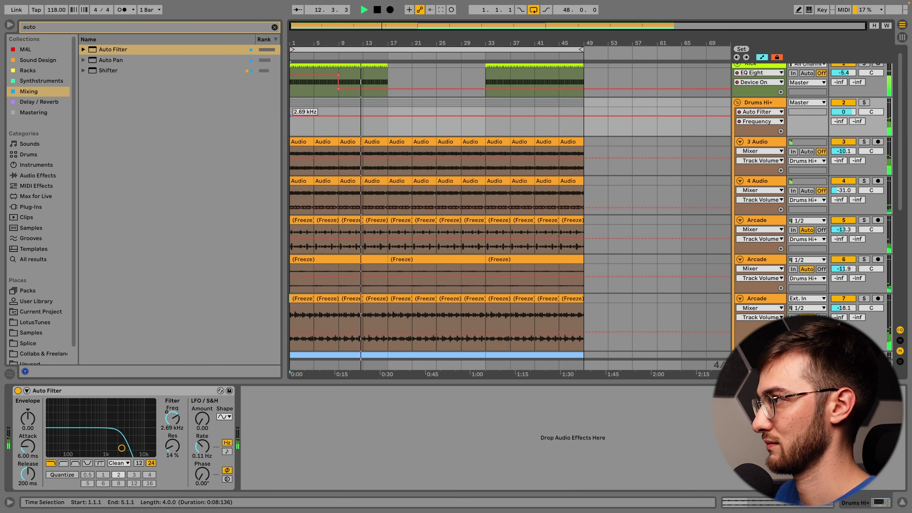
left_click_drag(388, 117, 387, 108)
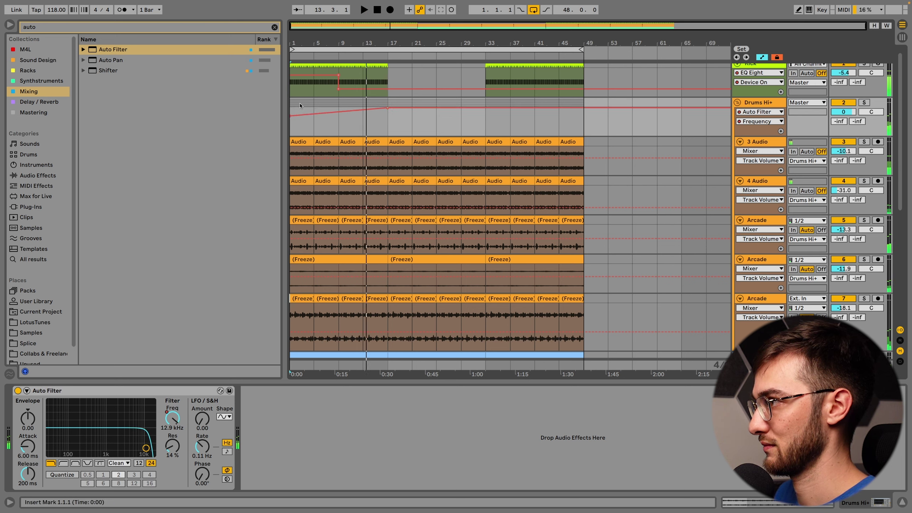
left_click(291, 118)
key("space")
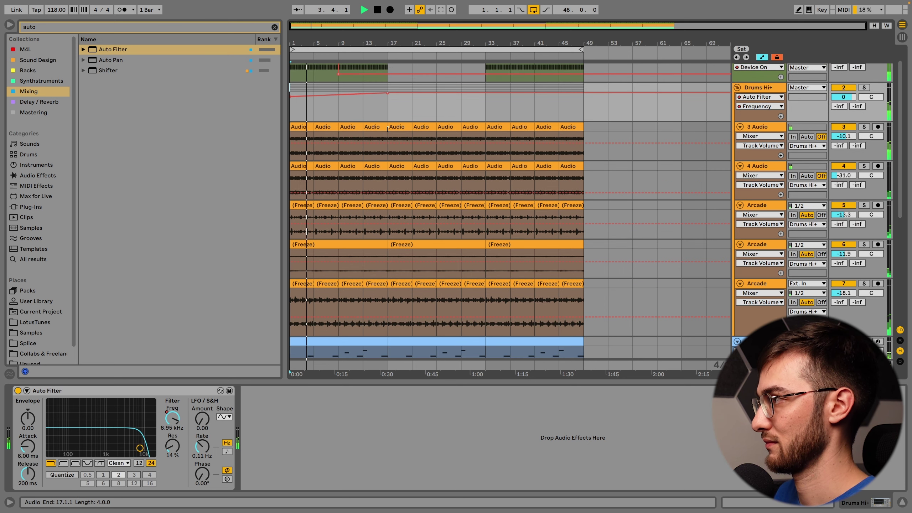
Step: Automate the Drums Hi+ filter frequency to sweep down from bar 29 and jump back up at bar 33
scroll(376, 130, "down", 1)
mouse_move(484, 93)
left_mouse_down()
mouse_move(485, 120)
mouse_move(495, 93)
mouse_move(485, 92)
left_mouse_up()
scroll(486, 95, "down", 4)
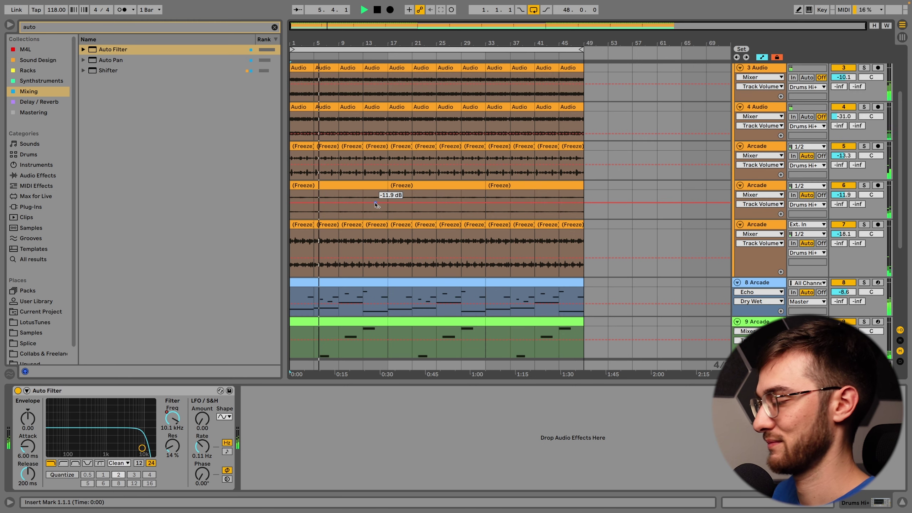
Step: Group the 8 Arcade and 9 Arcade tracks and assign the group's colour to its tracks and clips
scroll(568, 276, "down", 1)
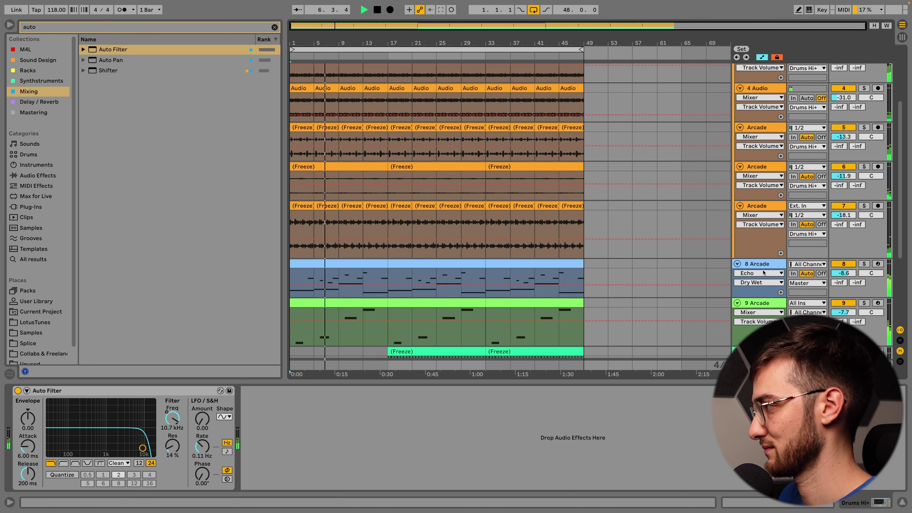
left_click(568, 276)
scroll(568, 276, "down", 4)
scroll(763, 286, "down", 1)
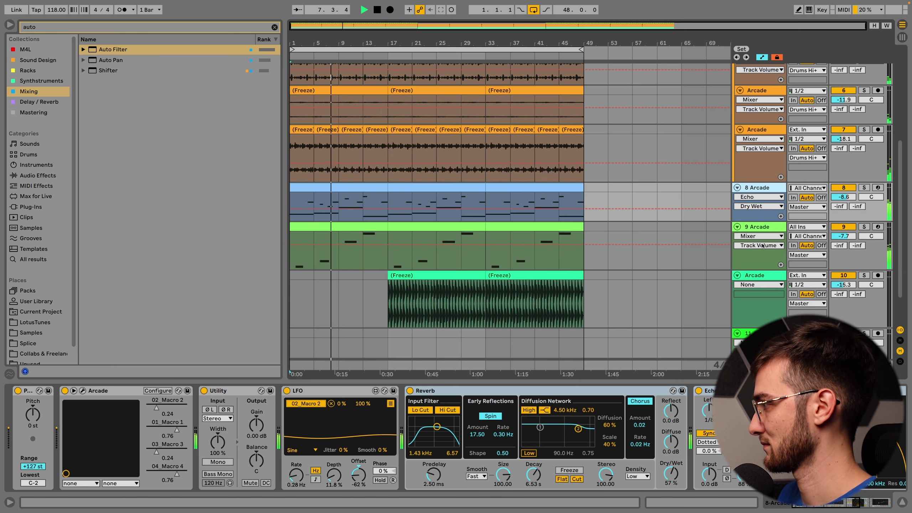
left_click(757, 227, "shift")
key("ctrl+g")
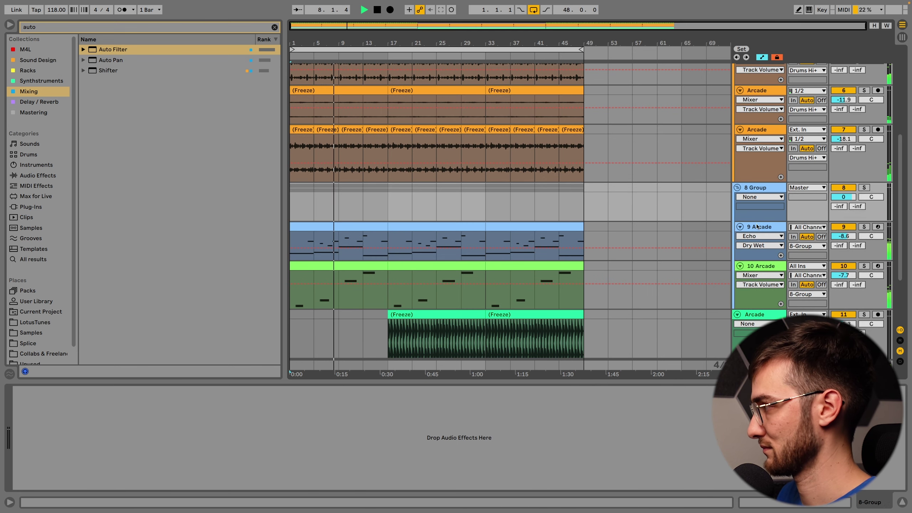
right_click(758, 188)
left_click(800, 387)
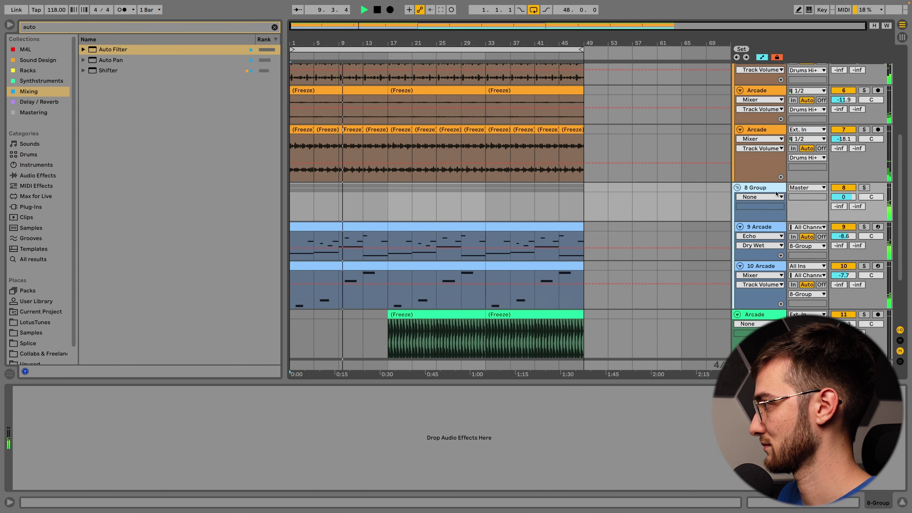
Step: Copy the Drums Hi+ Auto Filter with its frequency automation onto the 8 Group track
scroll(415, 207, "up", 5)
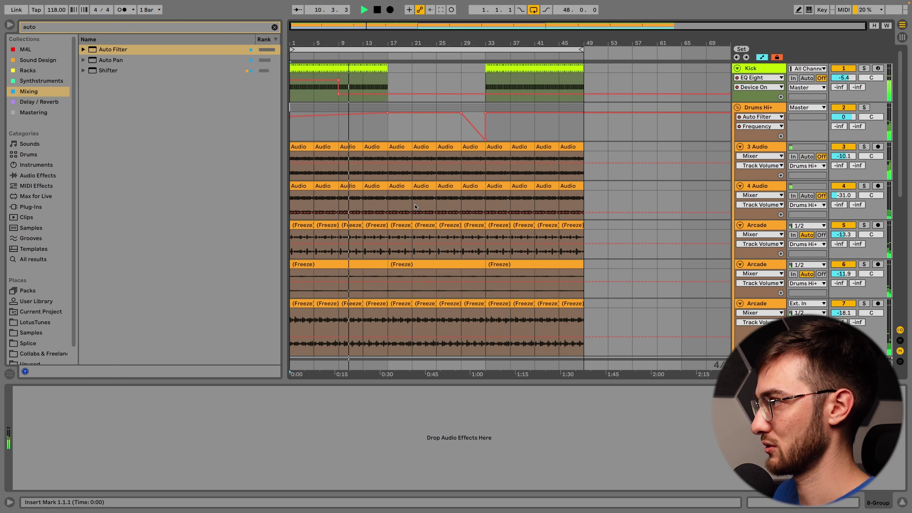
left_click(396, 132)
left_click(172, 389)
scroll(393, 289, "down", 4)
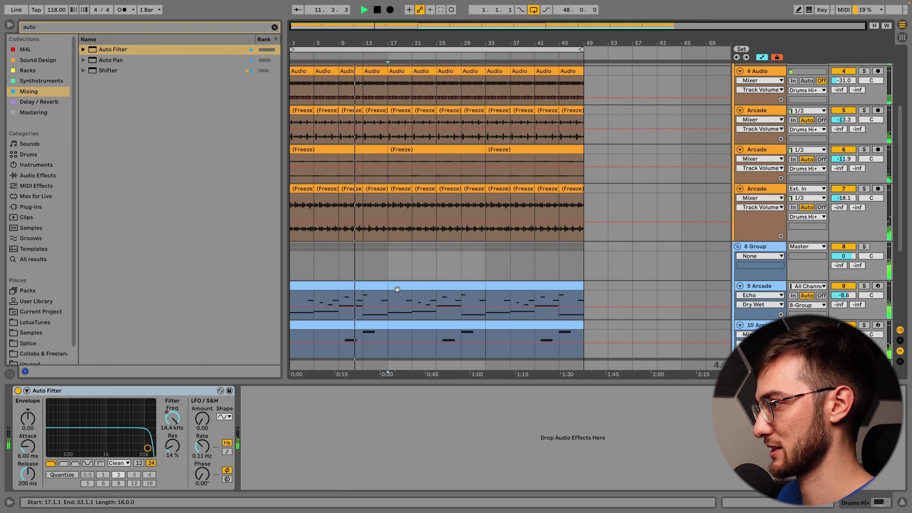
left_click(368, 266)
left_click(321, 422)
key("super+v")
left_click(176, 422)
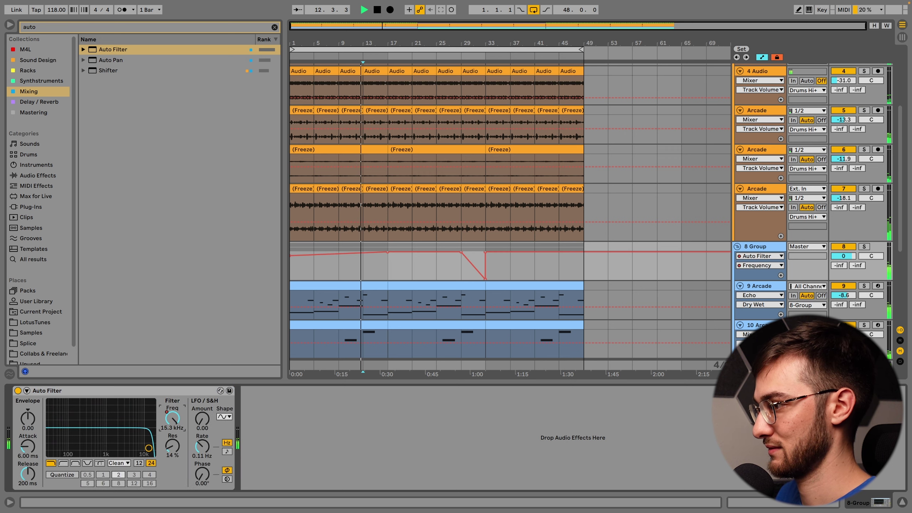
Step: Remove the downward sweep between bars 29 and 33 from the 8 Group's filter frequency automation
left_click(389, 264)
scroll(395, 252, "down", 2)
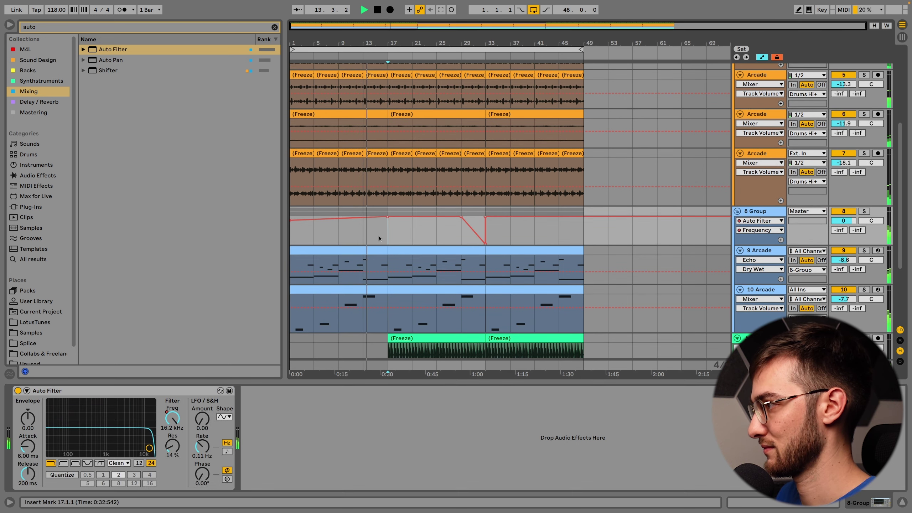
scroll(379, 237, "down", 2)
scroll(395, 236, "down", 2)
scroll(392, 160, "down", 1)
left_click(486, 158)
scroll(403, 164, "up", 2)
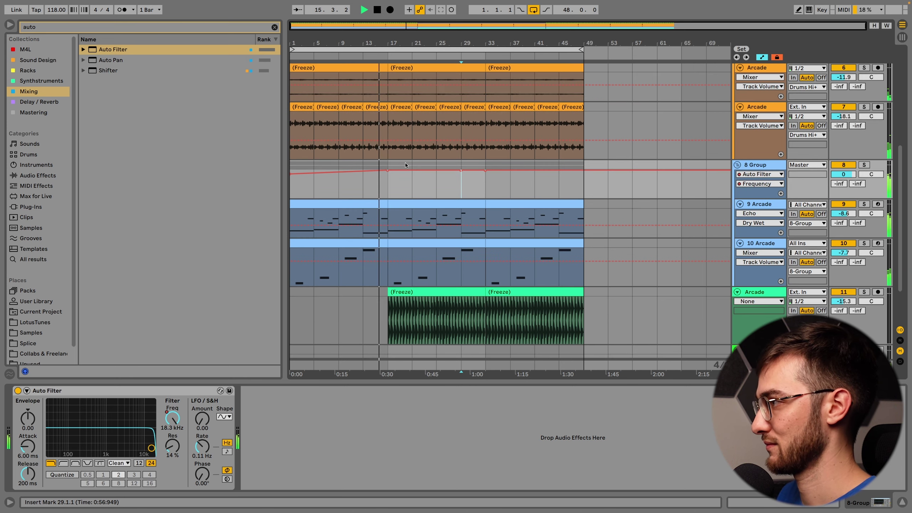
Step: Set the arrangement grid to 1 bar and shorten the first frozen clip on Arcade track 11 to end at bar 32
scroll(391, 215, "up", 6)
scroll(395, 251, "down", 6)
left_click(403, 293)
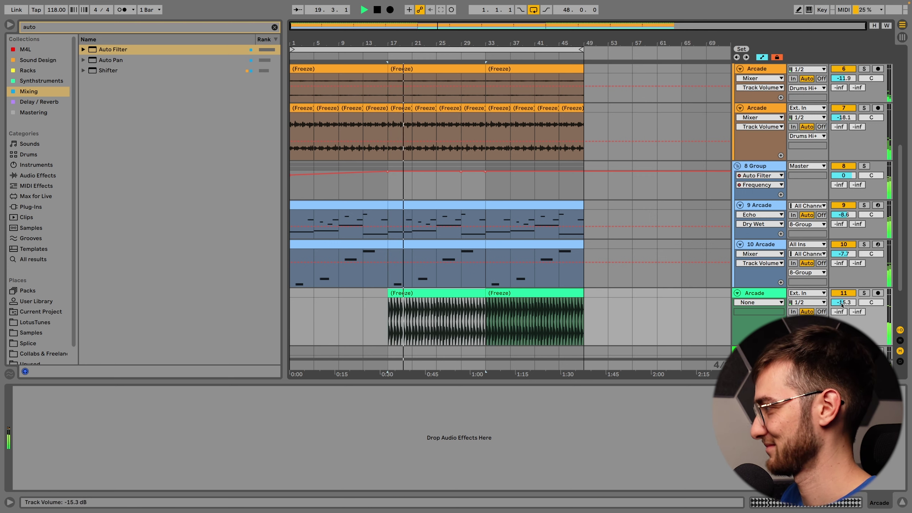
right_click(626, 312)
left_click(759, 413)
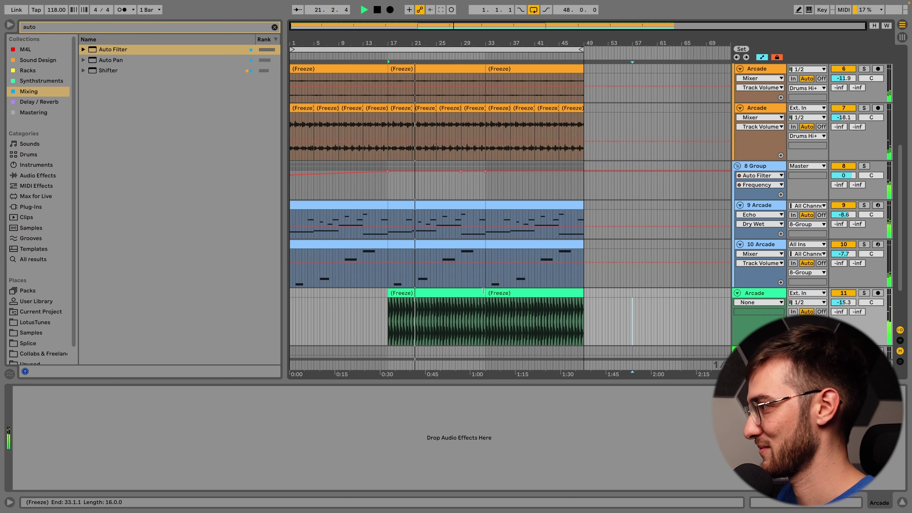
left_click_drag(483, 290, 477, 291)
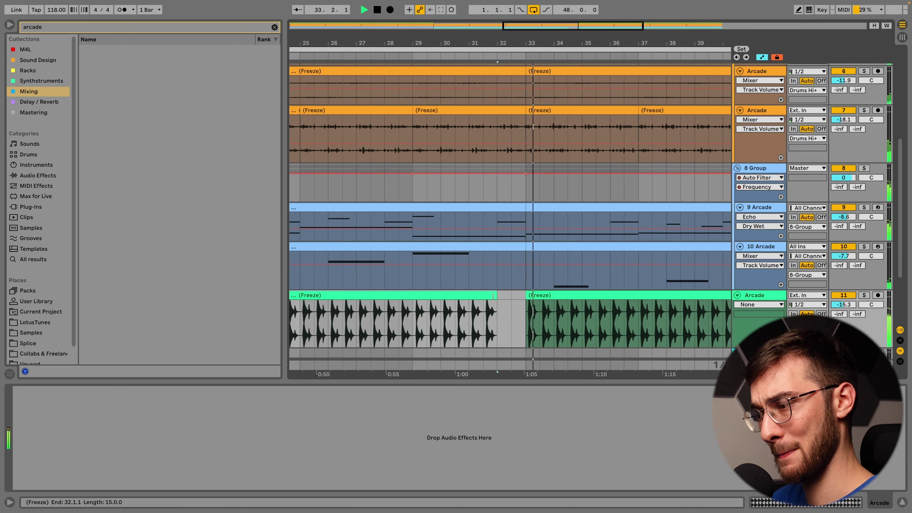
Step: Insert a new MIDI track below Arcade track 11 and load the Arcade plug-in on it
left_click(755, 299)
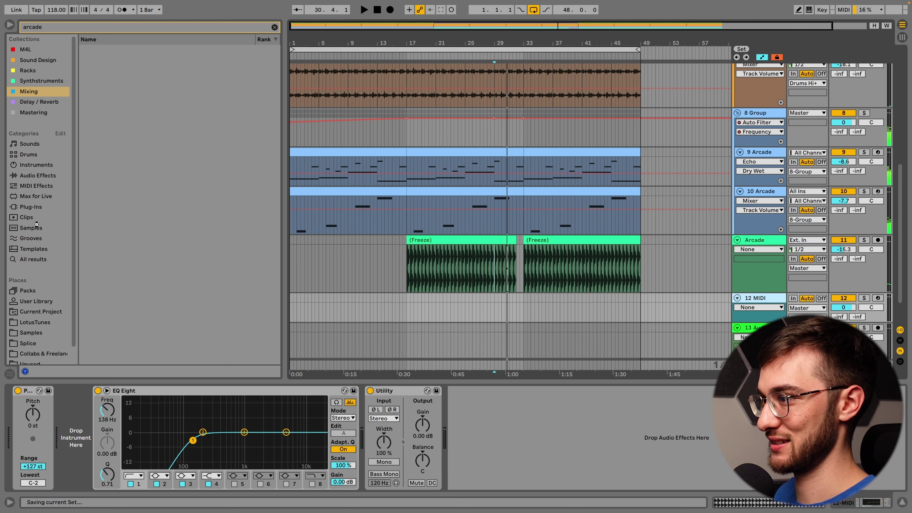
left_click(34, 206)
left_click_drag(119, 93, 754, 298)
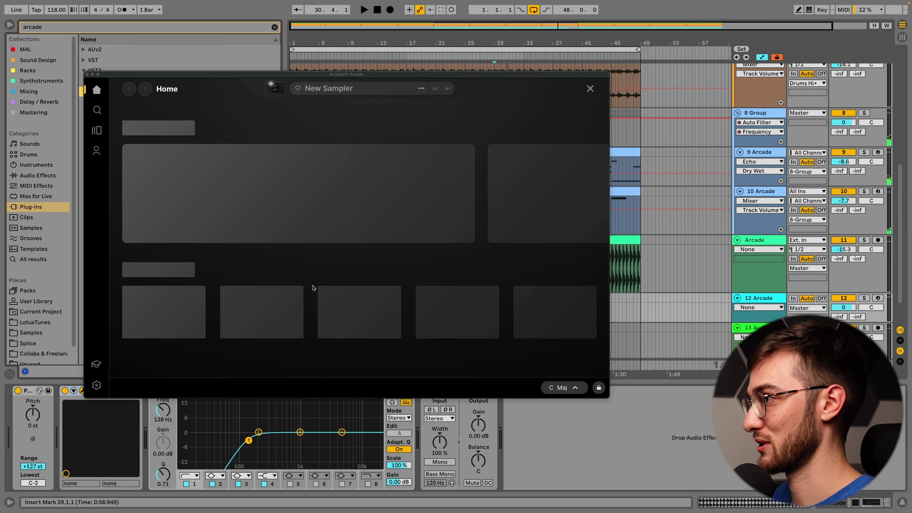
Step: Find the Stitch line in Arcade, filter its samplers by FX, then preview and download Wake Rider 8 Beat
left_click(97, 131)
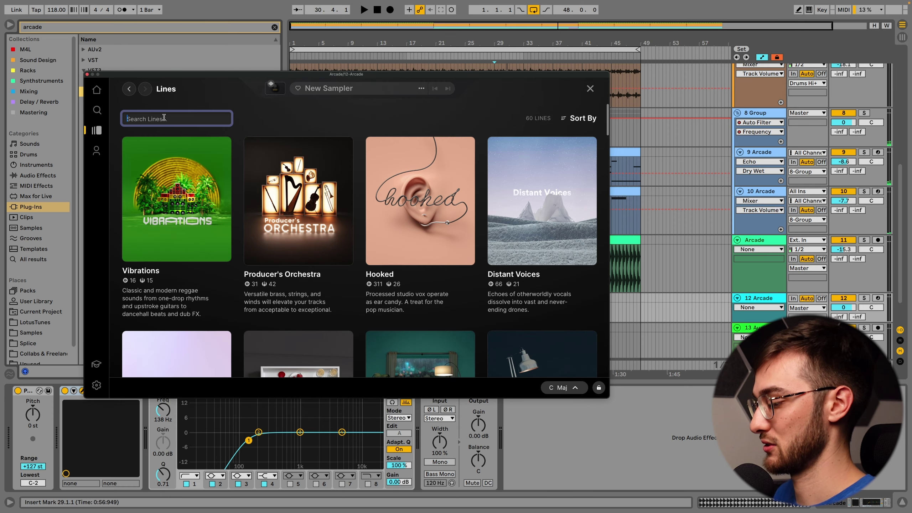
type("stitch")
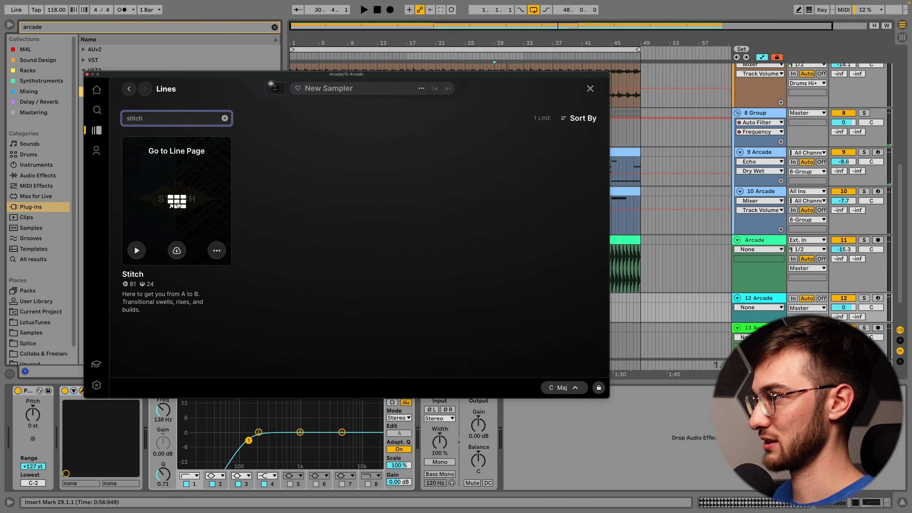
left_click(177, 205)
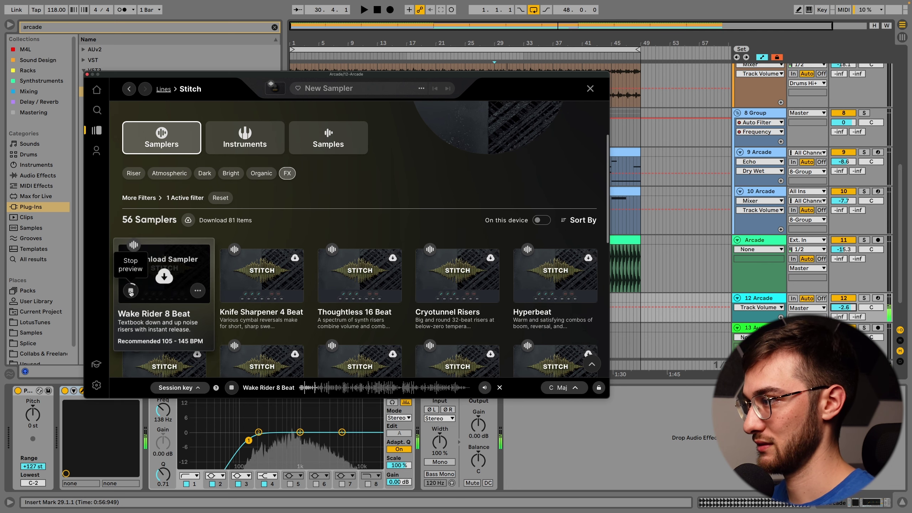
left_click(131, 291)
left_click(165, 278)
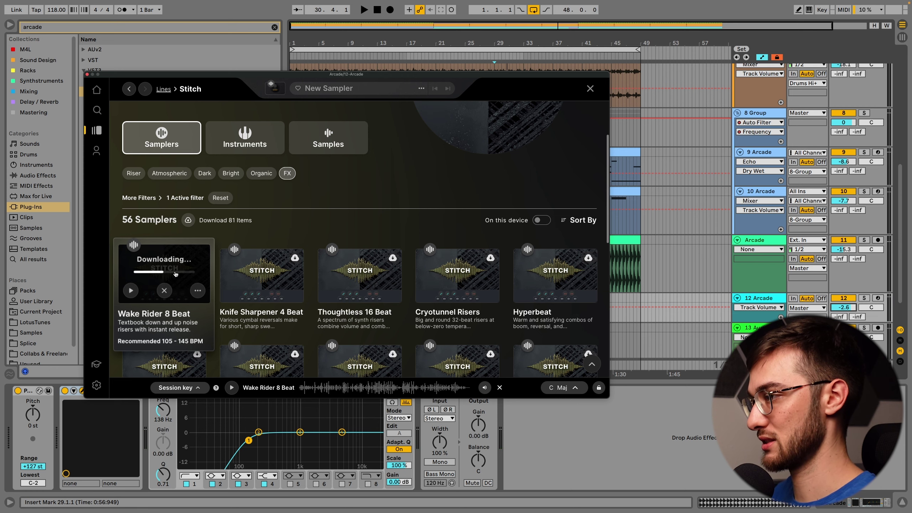
Step: Load the Wake Rider 8 Beat sampler and create an empty one-bar MIDI clip on track 12 Arcade at bar 32
left_click(164, 278)
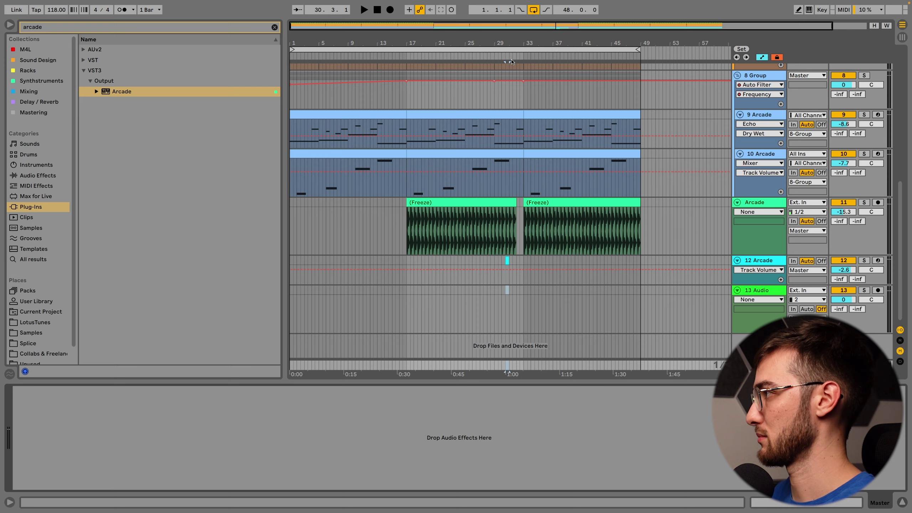
scroll(465, 209, "up", 5)
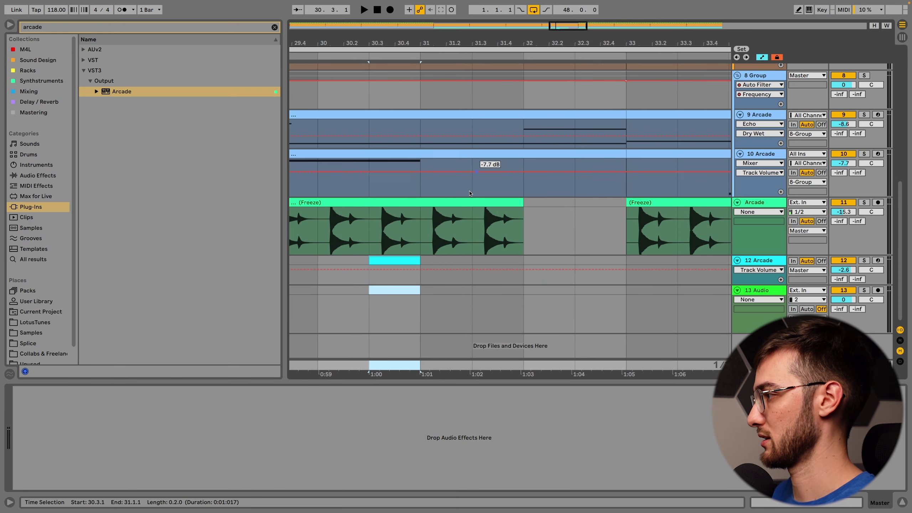
left_click(591, 260)
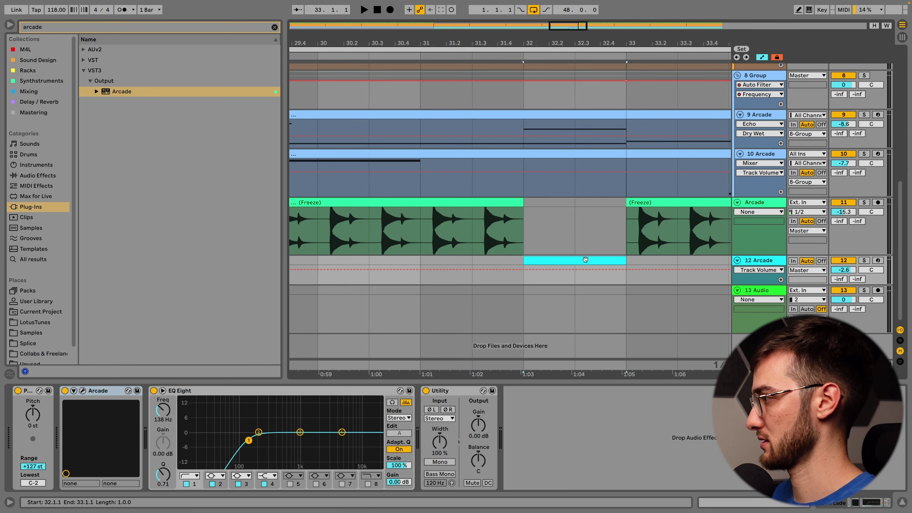
scroll(605, 257, "up", 2)
double_click(593, 260)
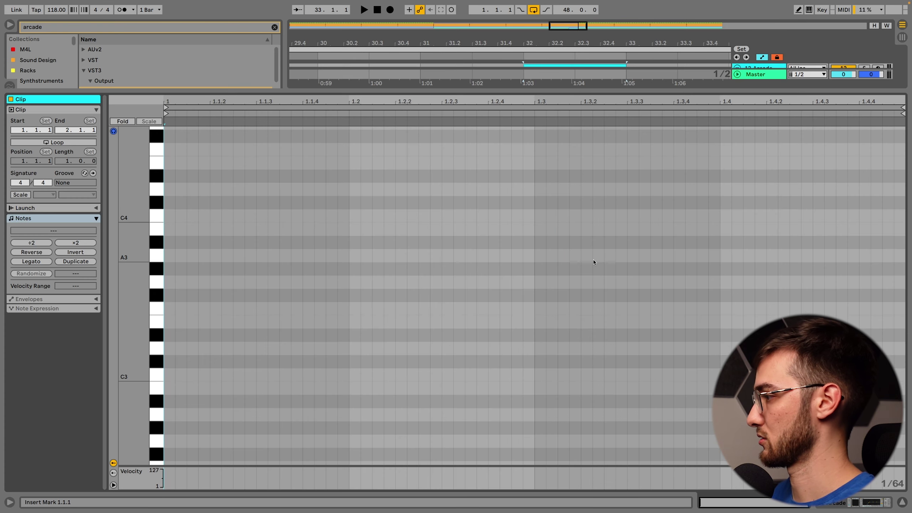
Step: Add a C3 note at the clip's start, stretch it across the whole clip with Legato, and play it in the arrangement
double_click(167, 375)
left_click(31, 263)
key("space")
key("shift+Tab")
left_click(605, 226)
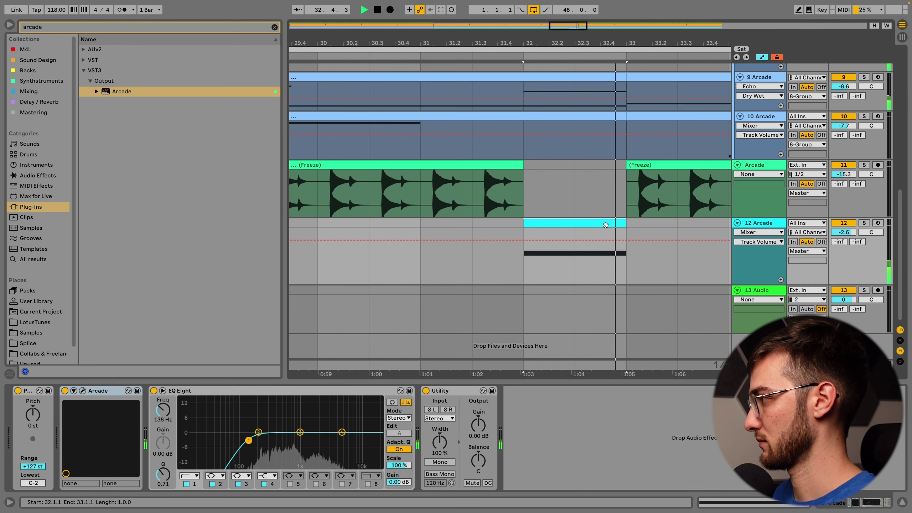
left_click(516, 236)
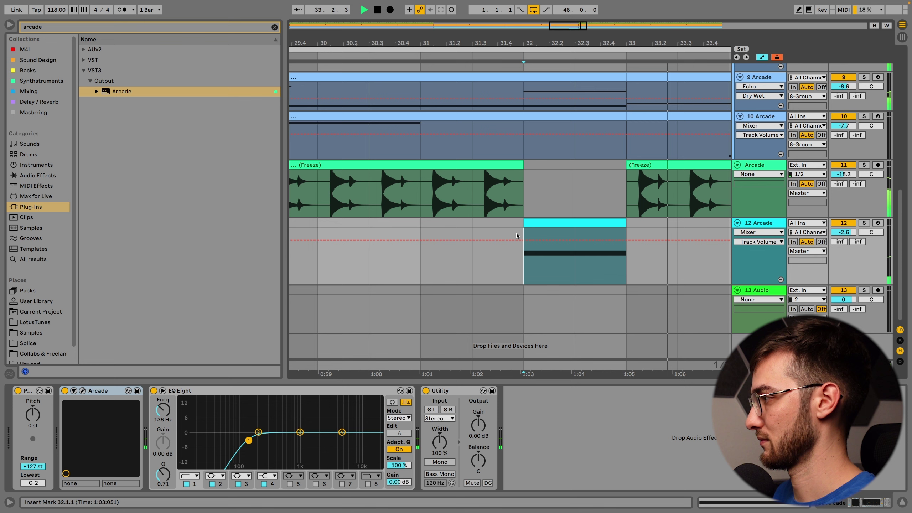
Step: Set track 12's Arcade session key to G# min and audition the riser leading into bar 33
left_click(83, 391)
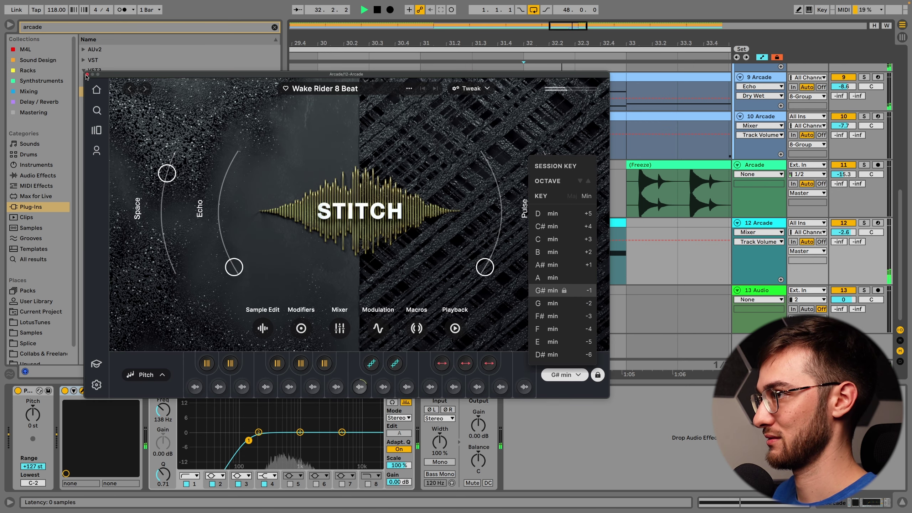
left_click(86, 75)
left_click(566, 222)
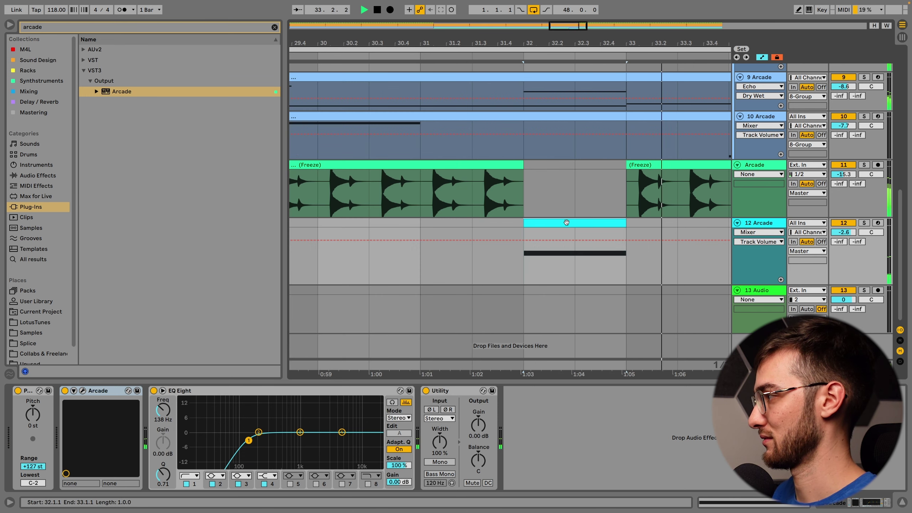
key("space")
Step: Search the browser for echo and extend the riser clip on track 12 to span bars 31 to 33
left_click_drag(555, 43, 430, 40)
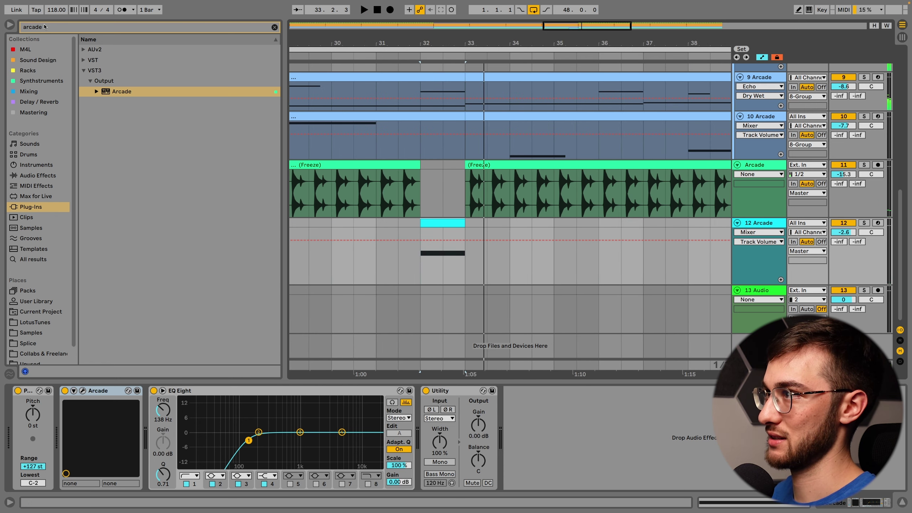
left_click(44, 27)
type("echo")
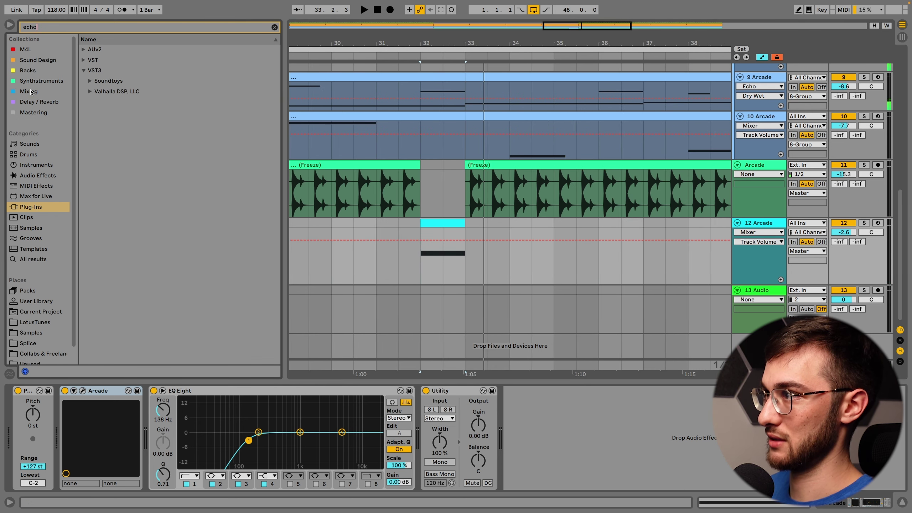
left_click(30, 92)
left_click(28, 71)
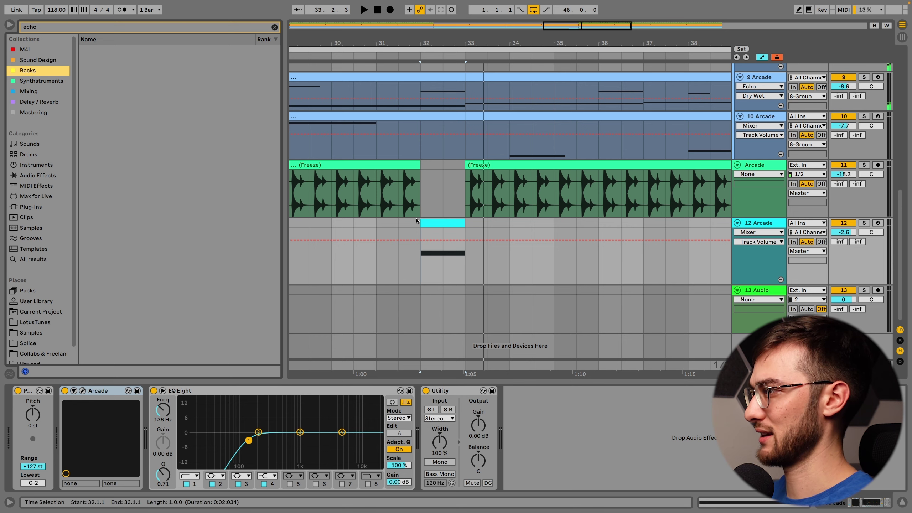
left_click_drag(438, 222, 457, 221)
double_click(435, 221)
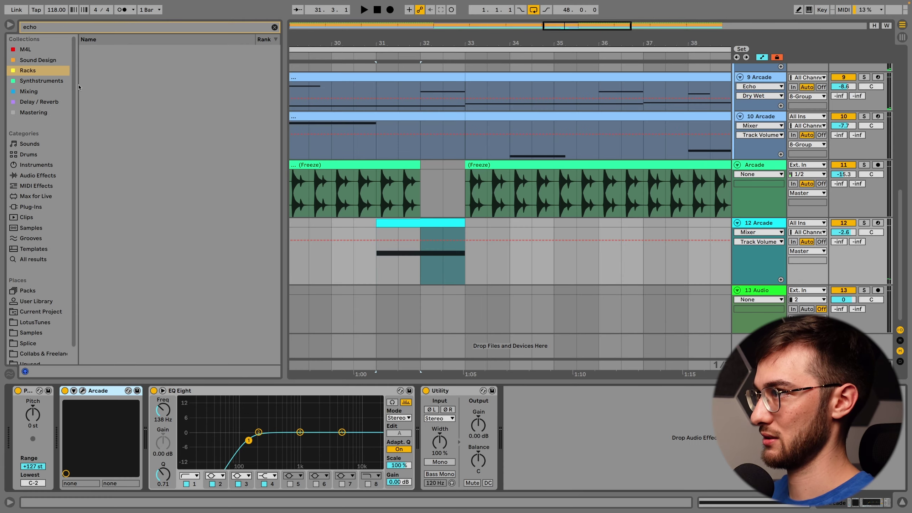
Step: Add Echo from the Delay / Reverb collection to track 12, with 85% feedback and Ping Pong mode
left_click(39, 101)
left_click(105, 49)
left_click_drag(105, 49, 544, 429)
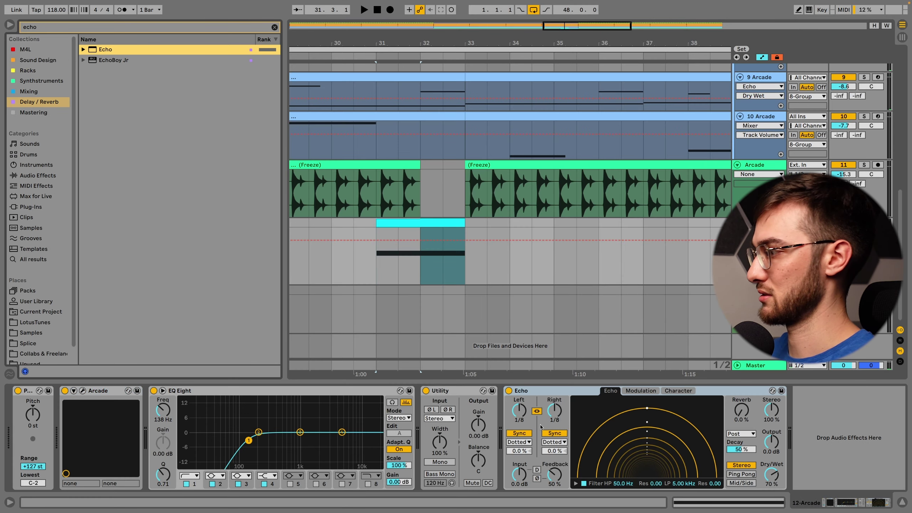
left_click_drag(555, 475, 555, 457)
left_click(741, 474)
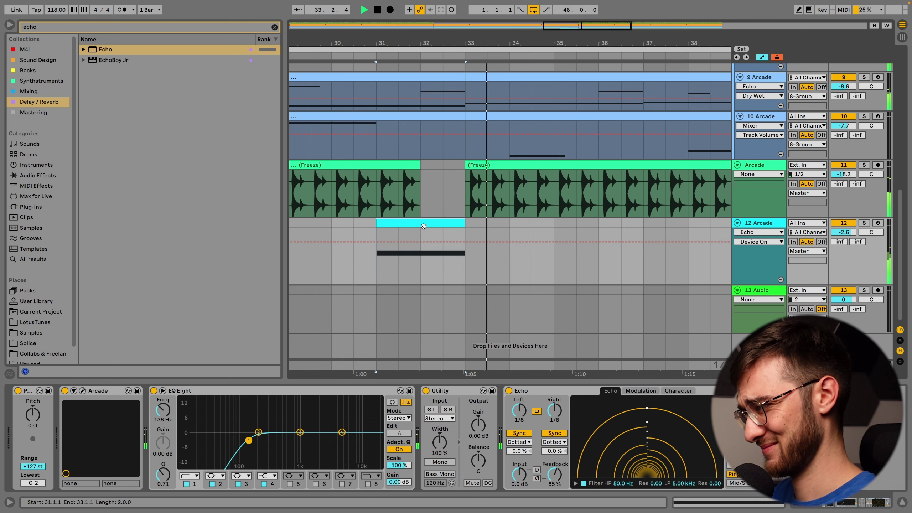
Step: Lower track 12's volume to -11.8 dB and set the arrangement's fixed grid to 2 bars
left_click_drag(845, 232, 844, 248)
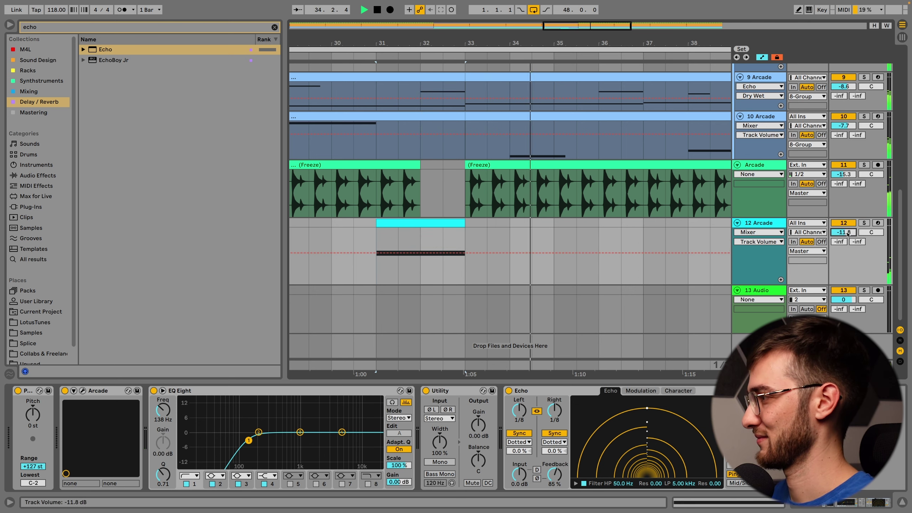
key("x")
right_click(457, 225)
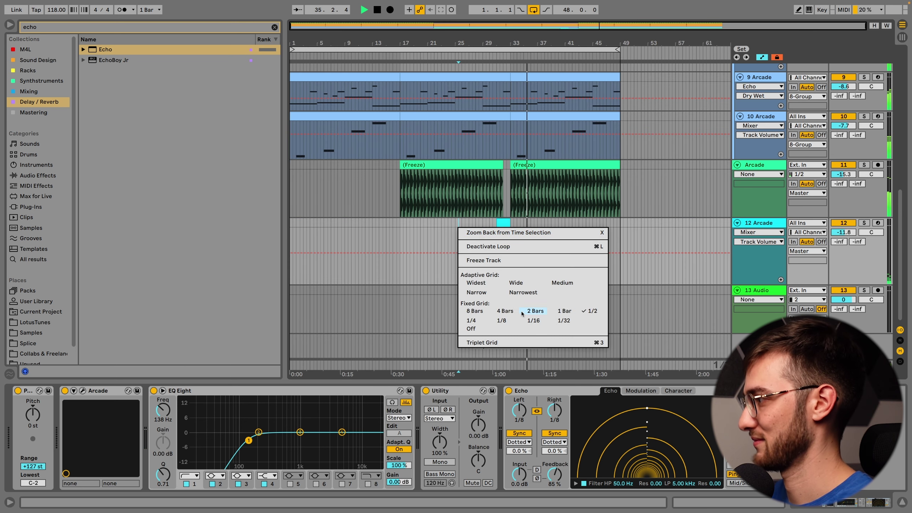
left_click(521, 311)
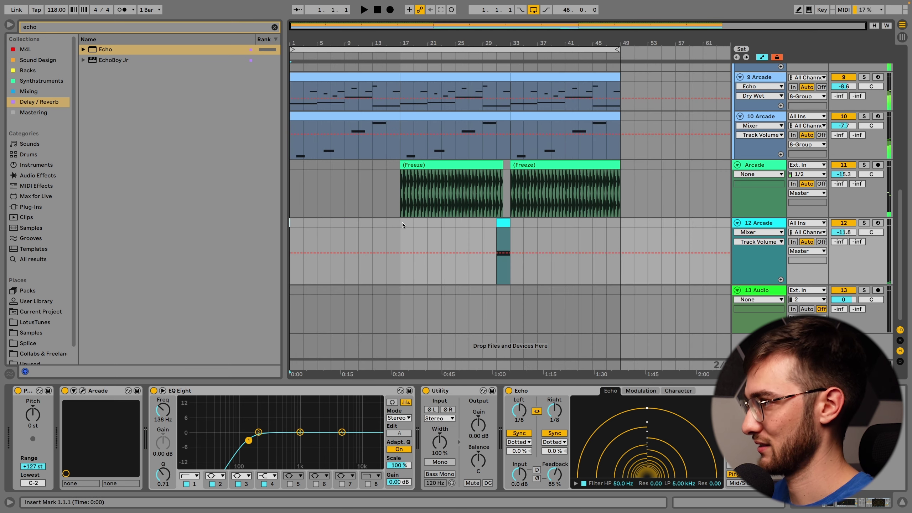
Step: Play the arrangement from bar 1 and enlarge Arcade tracks 9 and 10 to show their MIDI notes
scroll(411, 242, "up", 1)
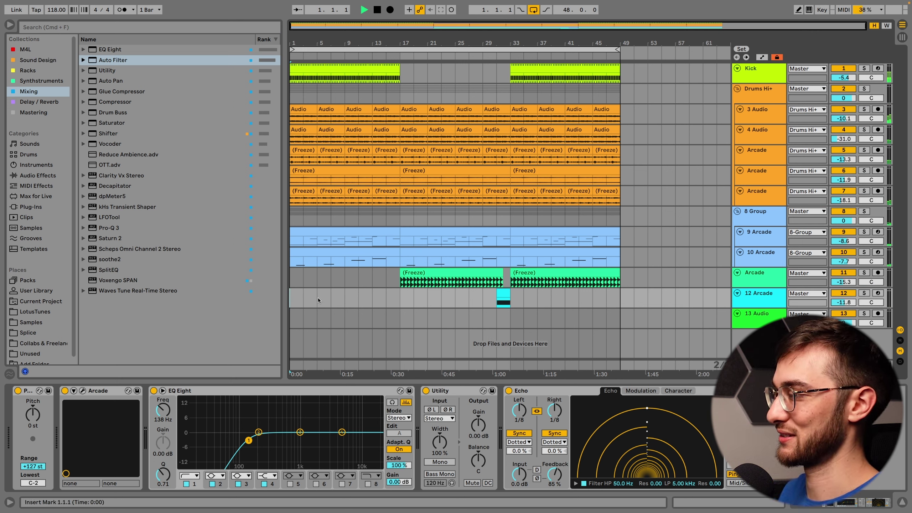
key("space")
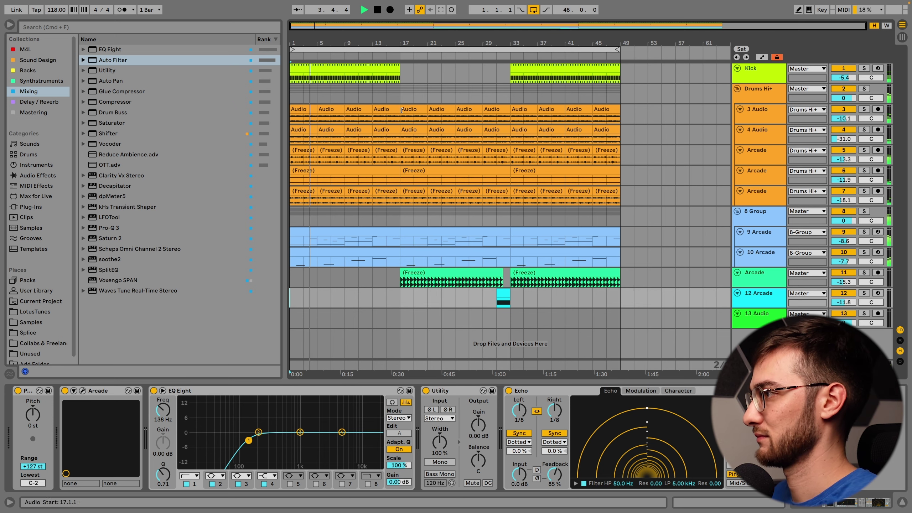
left_click(401, 209)
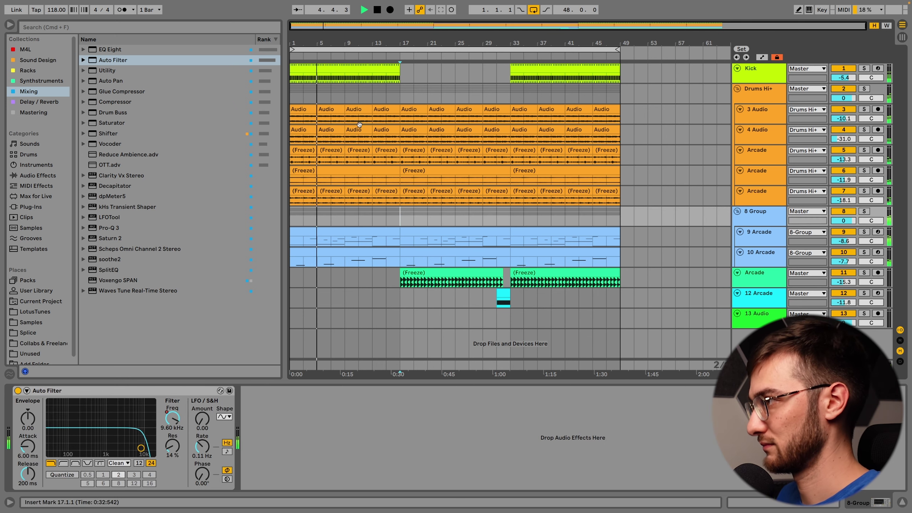
left_click_drag(400, 43, 479, 68)
left_click_drag(356, 43, 356, 69)
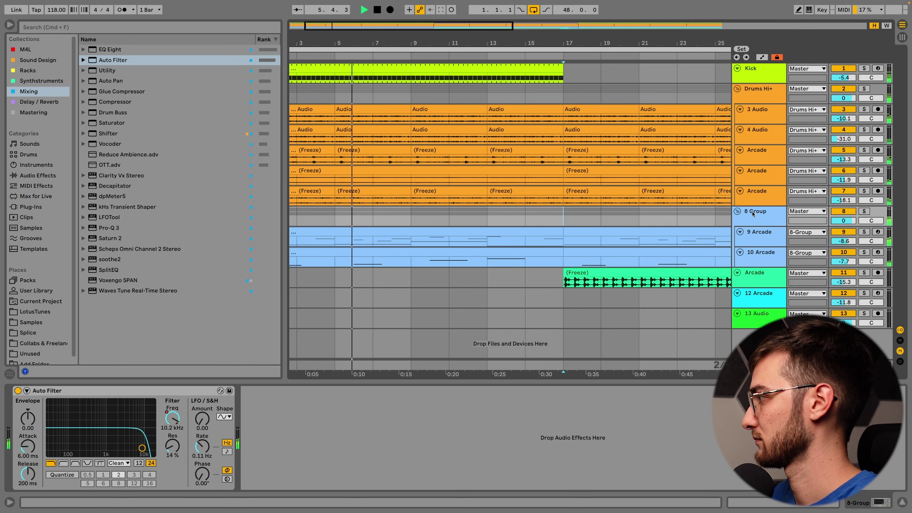
left_click(752, 194)
left_click(752, 240)
left_click_drag(752, 246, 753, 303)
left_click(755, 280)
scroll(480, 262, "down", 2)
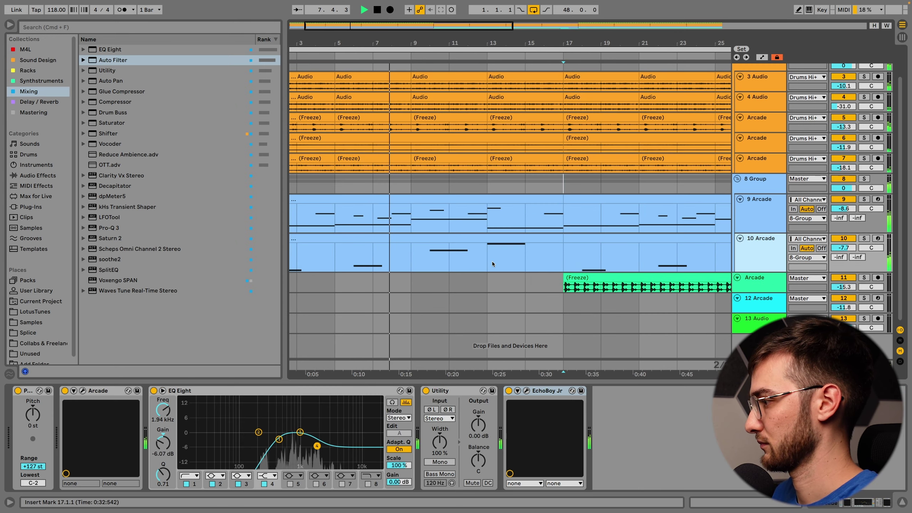
Step: Examine the Arcade samplers on tracks 9 and 10 and the MIDI notes in track 10's first clip
left_click(411, 221)
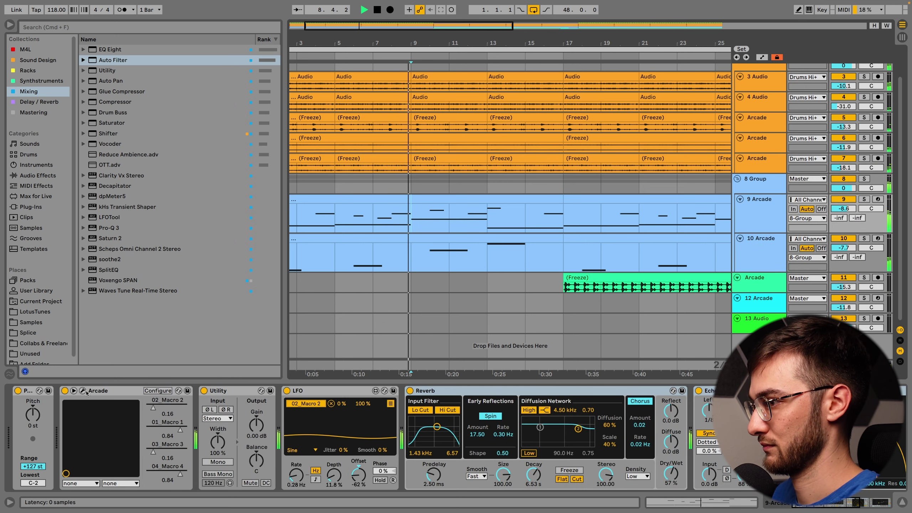
key("super+alt+p")
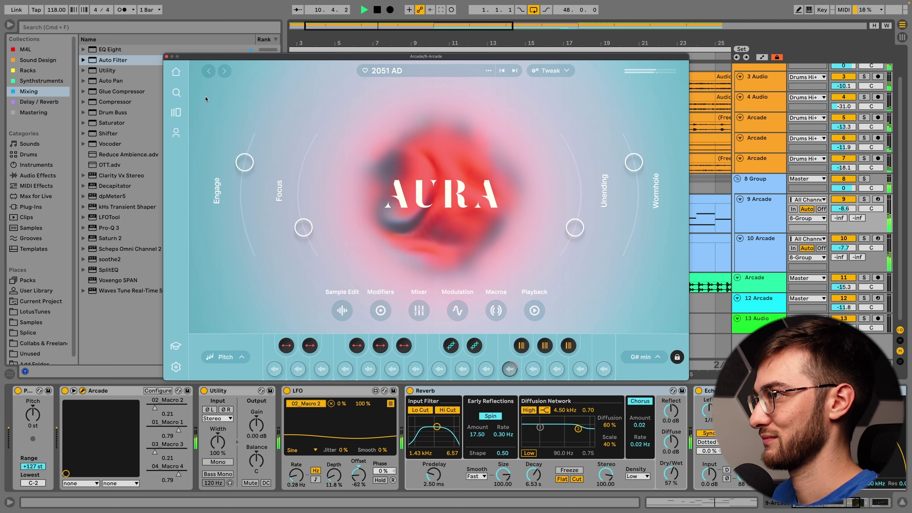
key("super+alt+p")
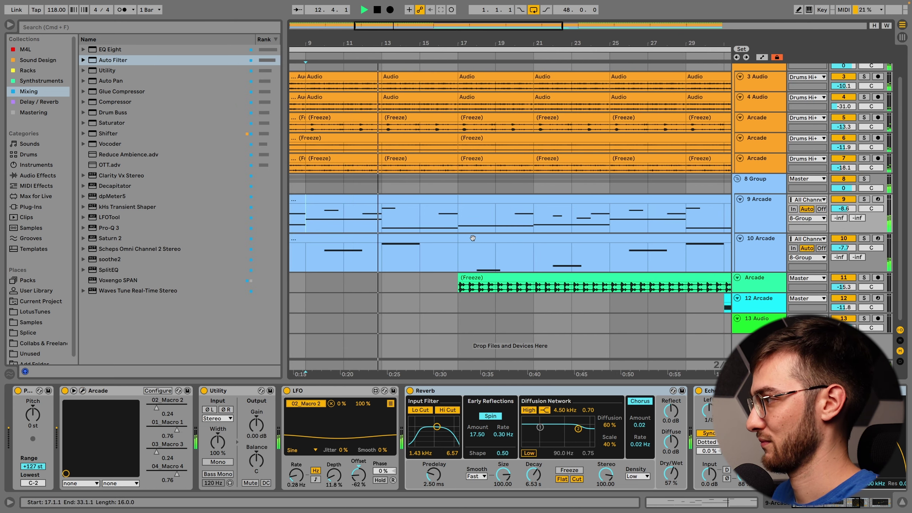
double_click(350, 239)
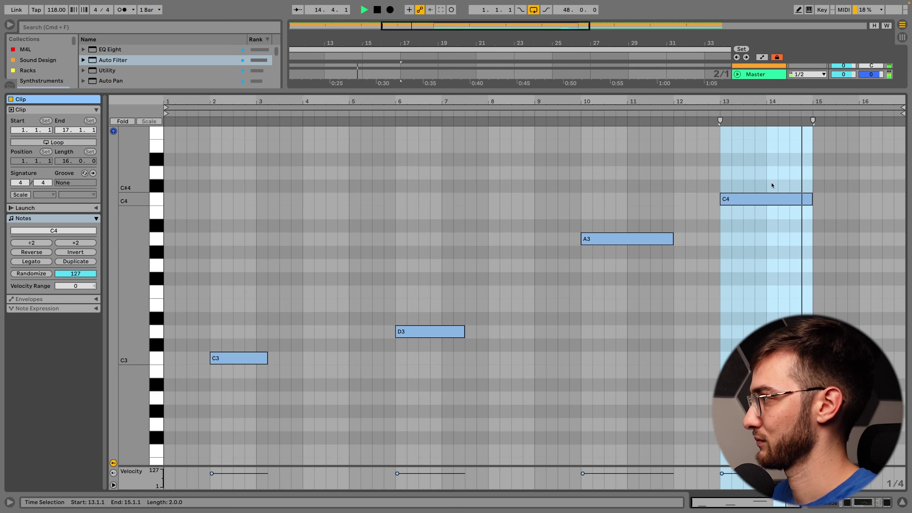
key("shift+Tab")
left_click(83, 390)
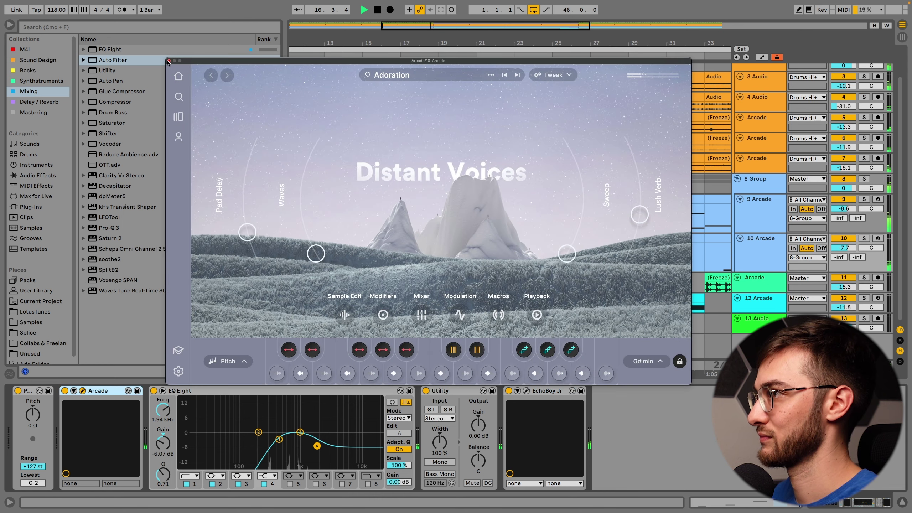
left_click(168, 61)
Step: Add an Auto Filter to frozen Arcade track 11, set its frequency to 92 Hz, and enlarge the track
left_click_drag(389, 50, 389, 41)
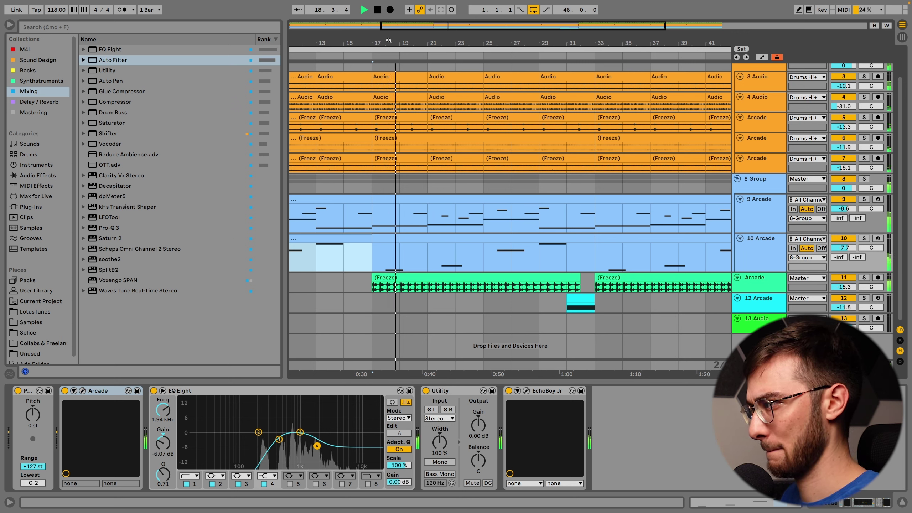
left_click(464, 277)
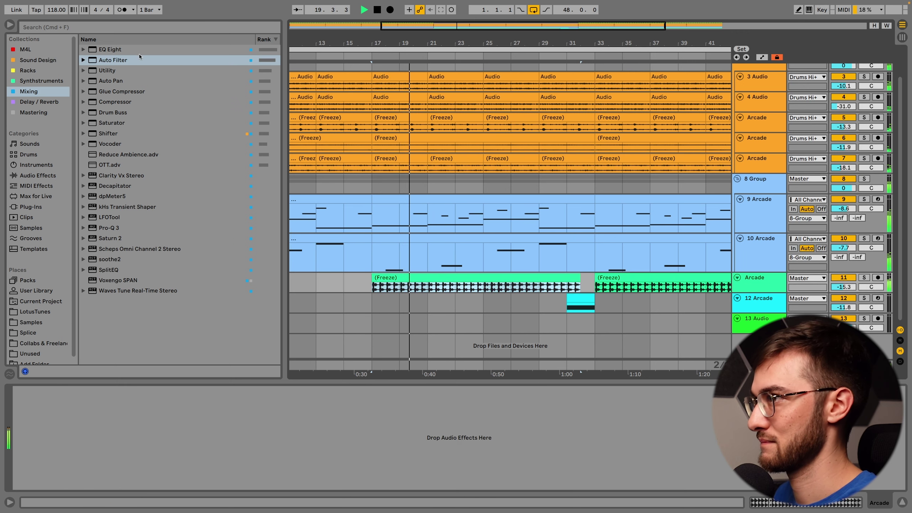
left_click_drag(115, 61, 391, 288)
left_click_drag(171, 414, 171, 467)
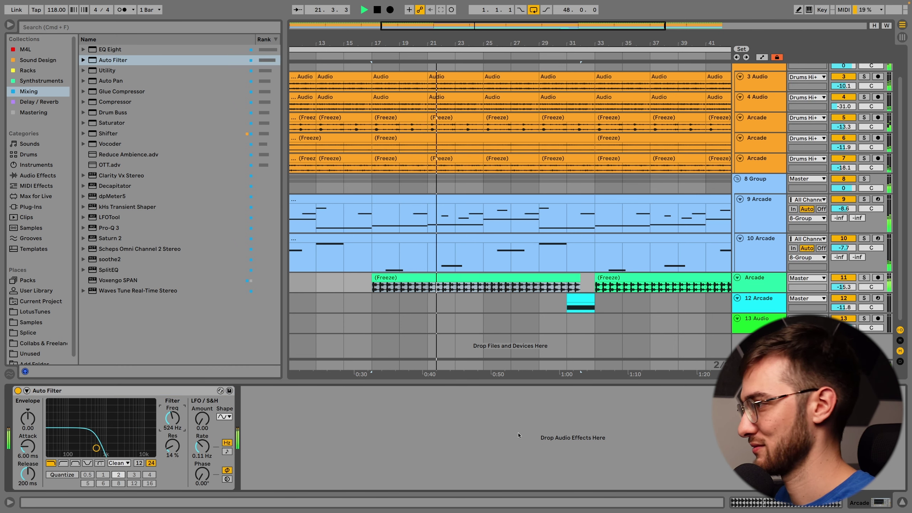
left_click_drag(759, 293, 759, 321)
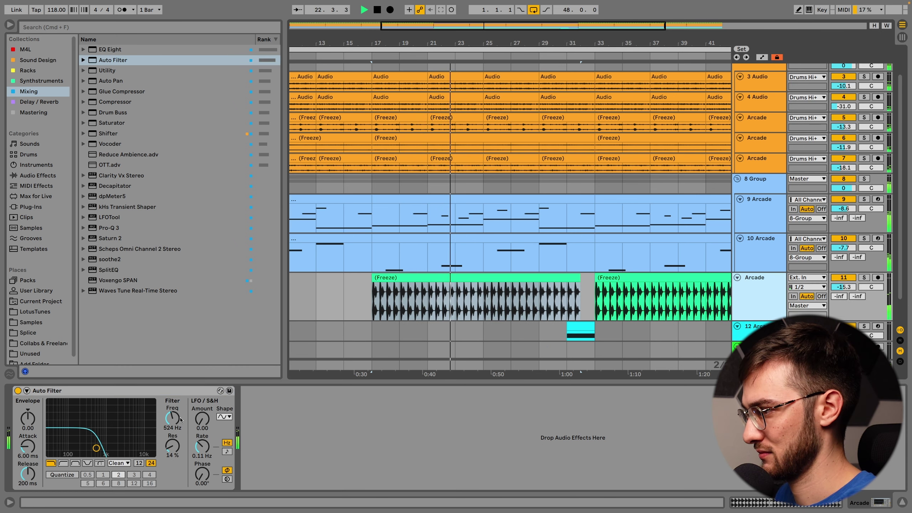
left_click_drag(173, 416, 174, 421)
Step: Automate track 11's filter frequency to rise from 92 Hz at bar 17 to bar 32 along a late-rising curve
key("a")
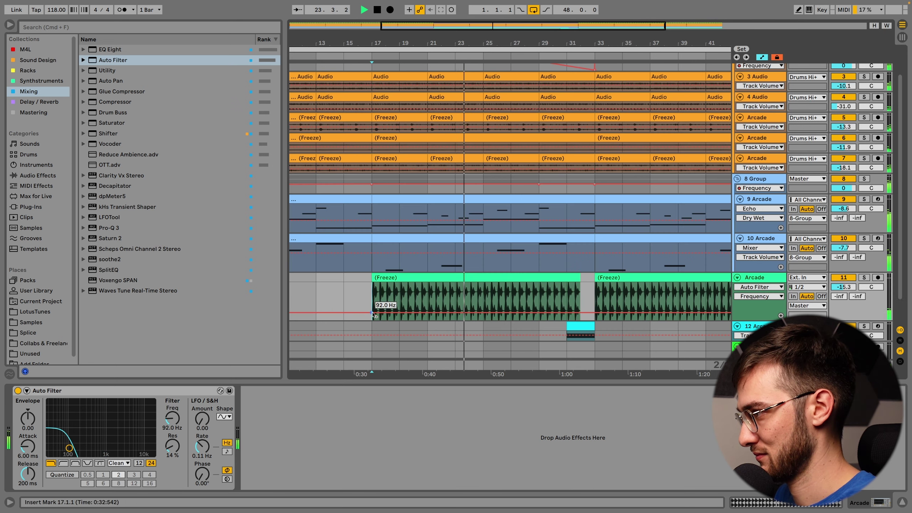
left_click_drag(580, 312, 580, 283)
left_click_drag(484, 297, 484, 311, "alt")
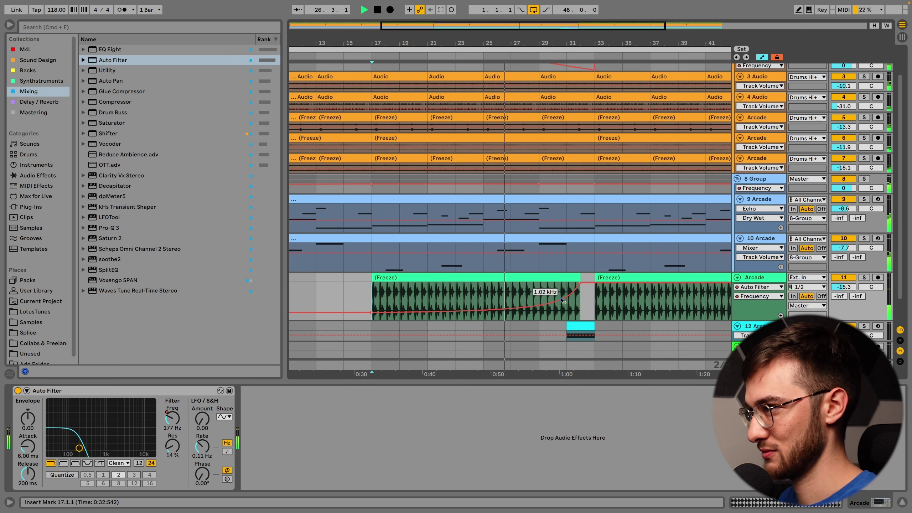
Step: Select the riser clip's range on track 12 and review the filter automation while playing through the transition into bar 33
scroll(594, 293, "down", 2)
left_click(585, 297)
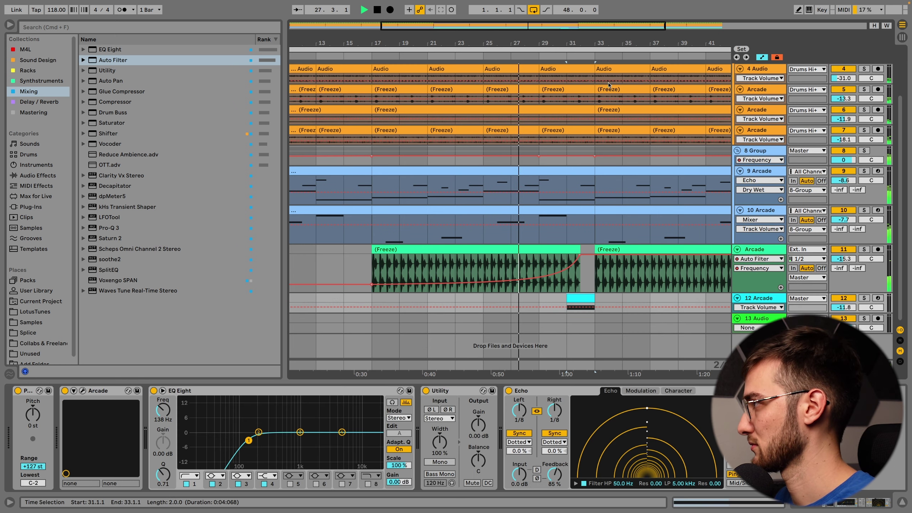
left_click_drag(579, 215, 474, 215, "alt+super")
scroll(473, 215, "up", 4)
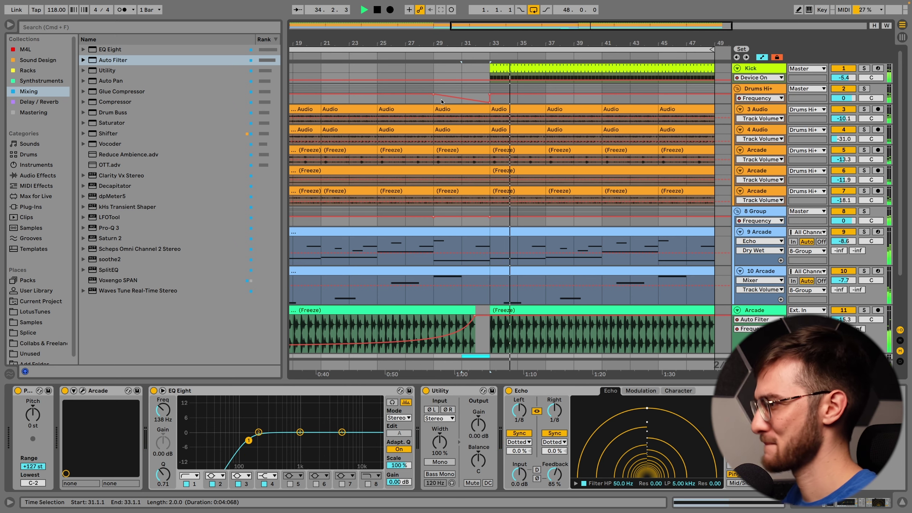
Step: Fit all tracks into the arrangement's height with the automation hidden, and save the project
scroll(521, 207, "down", 2)
scroll(520, 207, "right", 1)
scroll(511, 145, "down", 2)
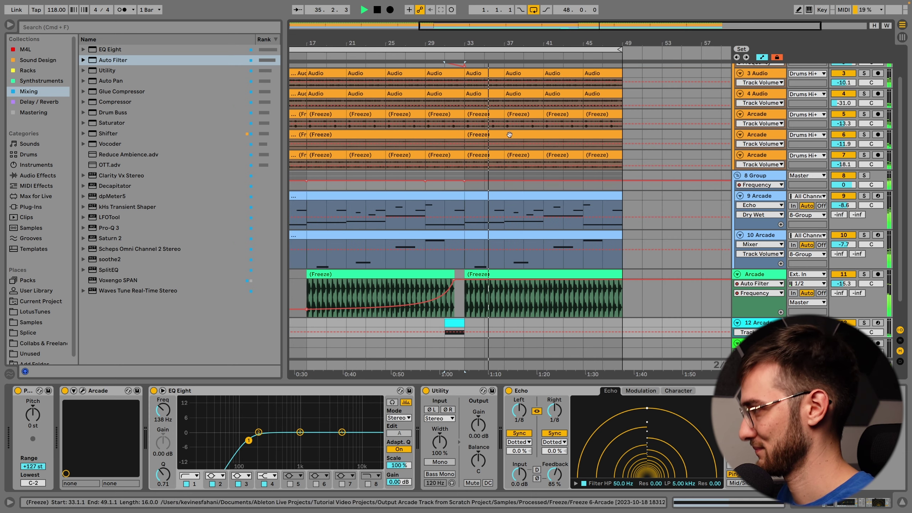
scroll(511, 145, "up", 2)
scroll(535, 161, "down", 3)
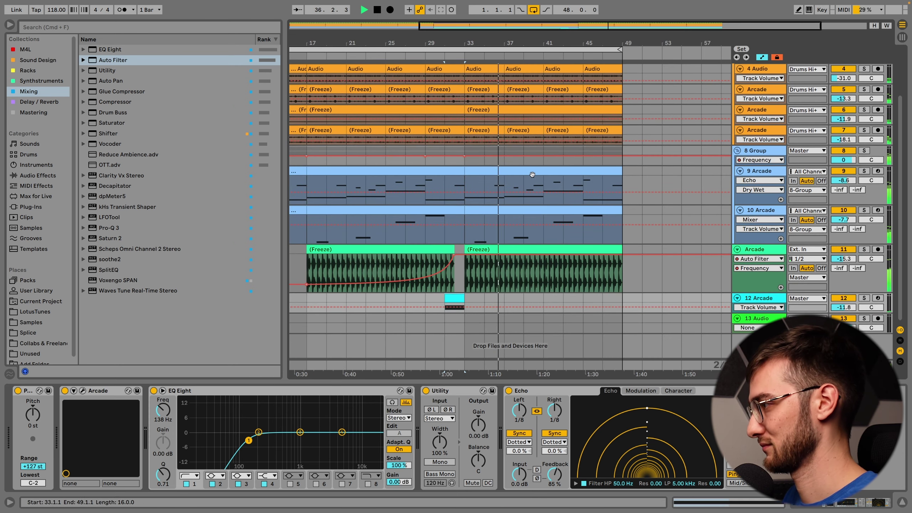
key("h")
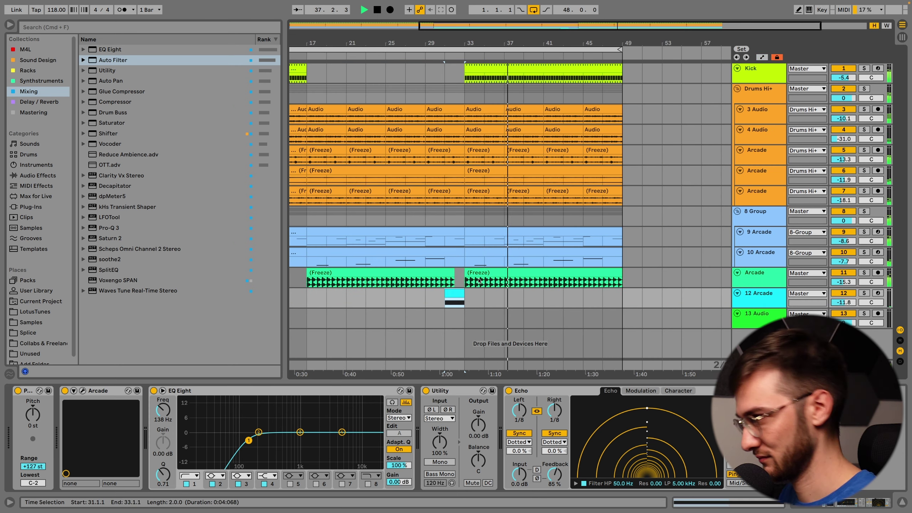
key("super+s")
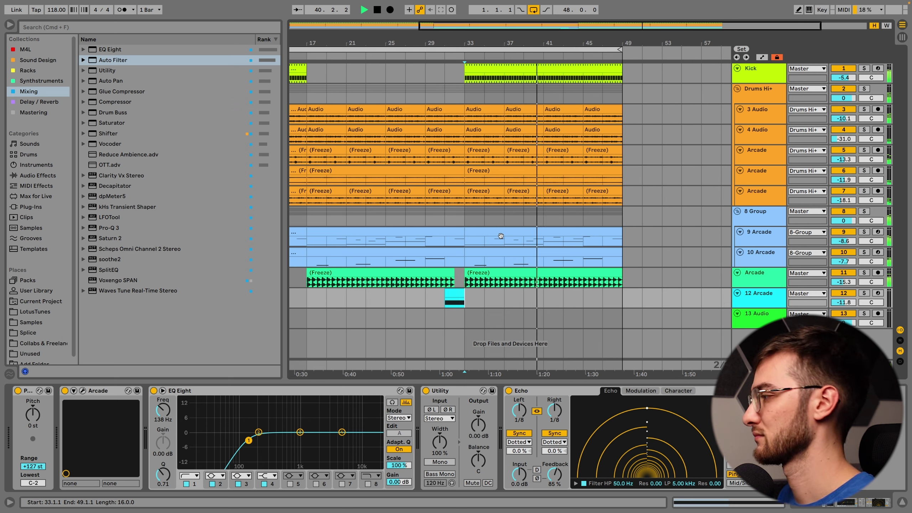
Step: Shorten the last kick clip to end at bar 47 and extend the arrangement loop to a length of 52 bars
left_click_drag(620, 49, 641, 49)
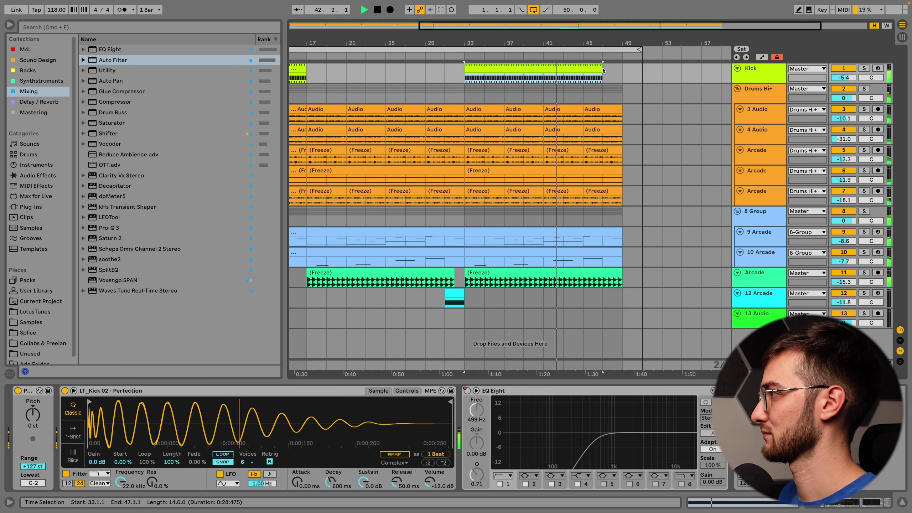
left_click(603, 94)
left_click_drag(641, 49, 613, 53)
scroll(491, 222, "right", 5)
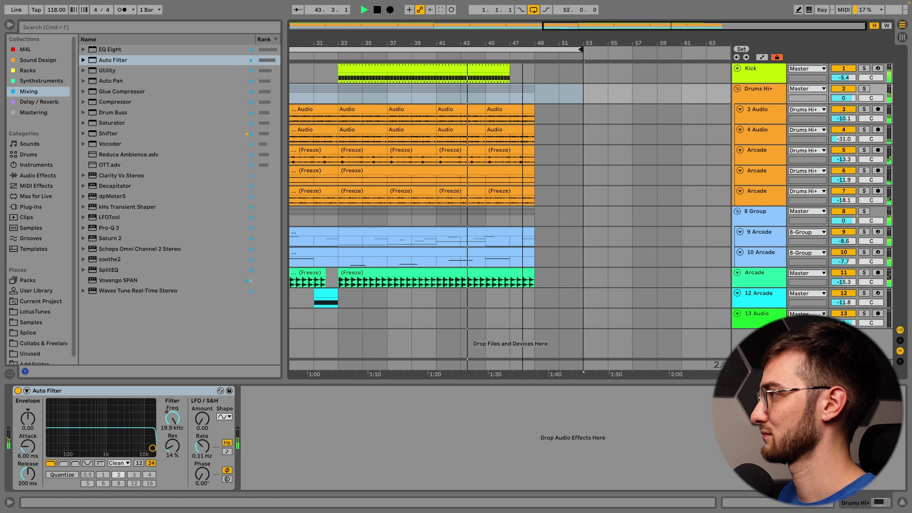
left_click(492, 219)
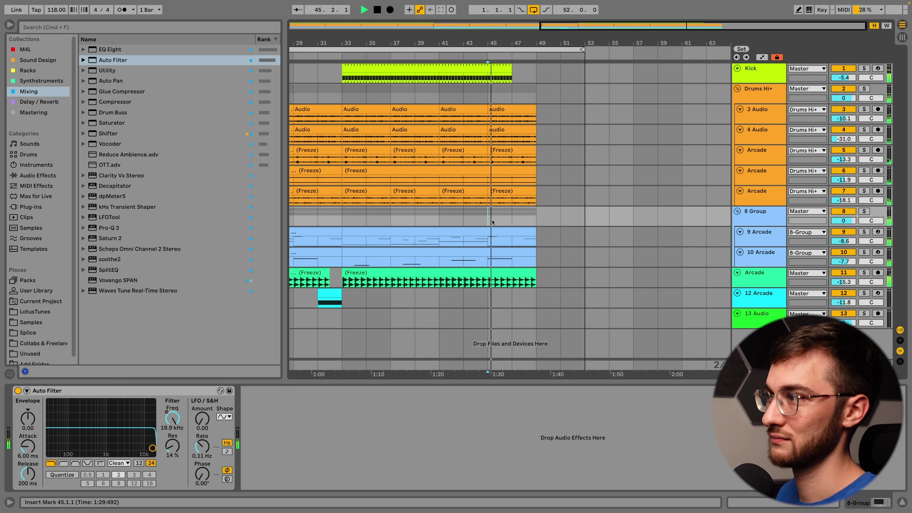